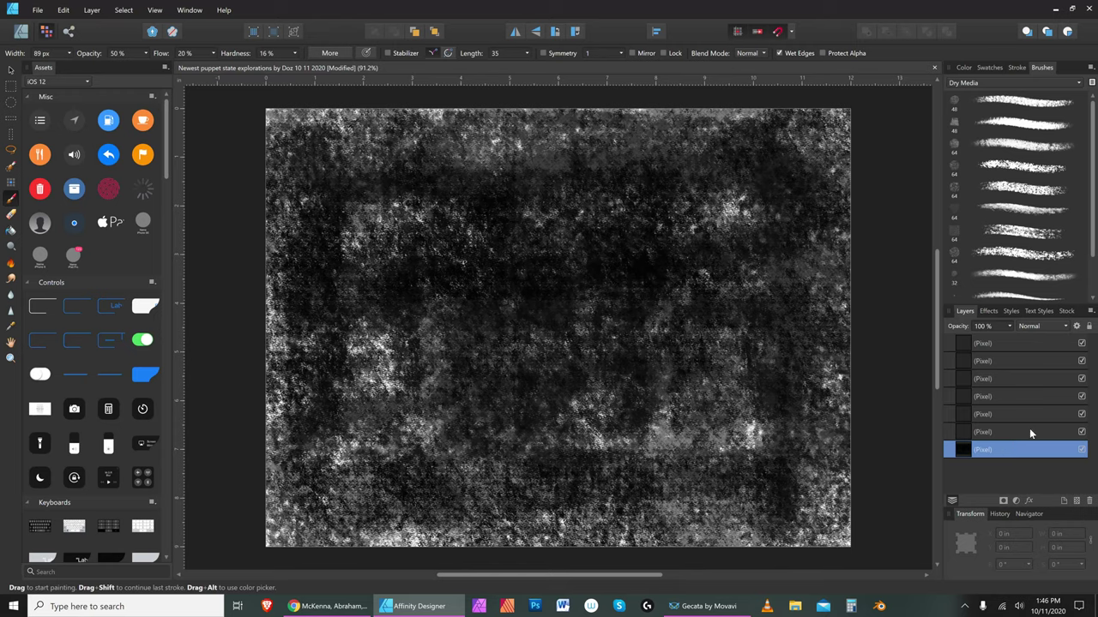
Select the second pixel layer from the bottom and set the brush colour to bright red (H 0, S 90, L 50)
left_click(1018, 432)
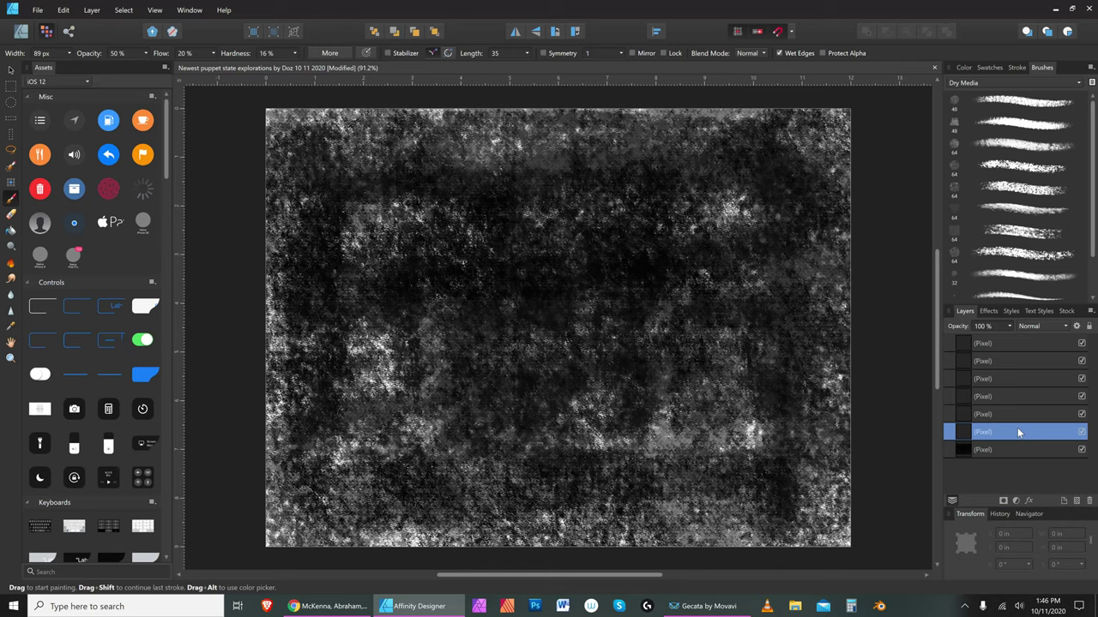
left_click(962, 66)
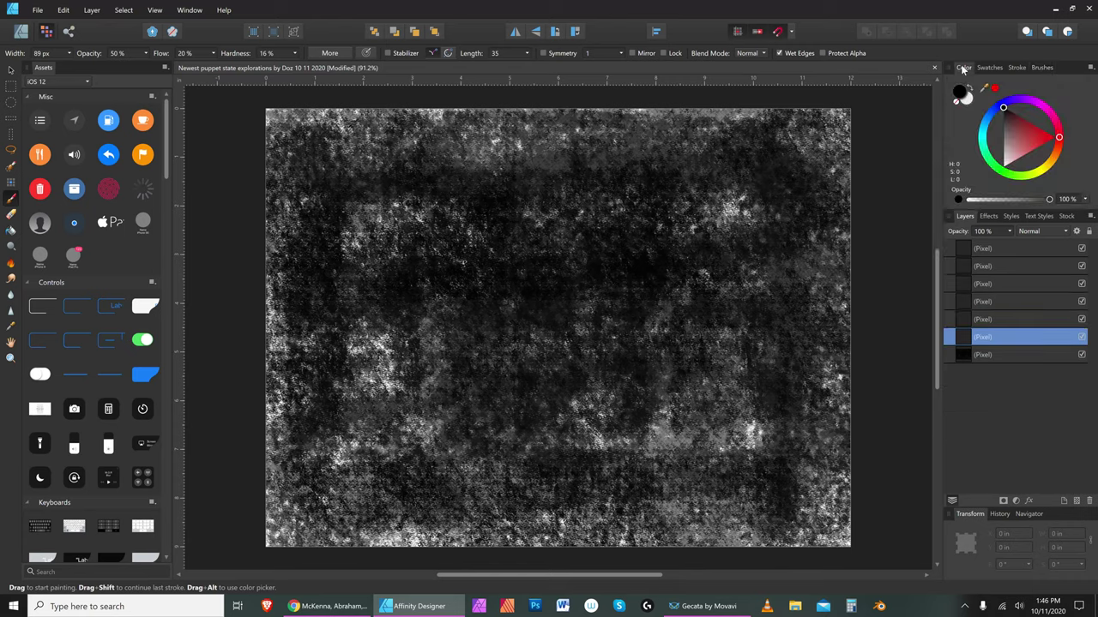
left_click(1048, 137)
Try to paint a thin red arc in the upper-left part of the canvas, adjusting the brush width between strokes
key("bracketleft")
key("bracketright")
key("bracketright")
key("bracketright")
key("bracketright")
key("bracketright")
key("bracketright")
key("bracketleft")
key("bracketleft")
key("bracketleft")
key("bracketleft")
key("bracketright")
key("bracketright")
key("bracketright")
key("bracketright")
key("bracketright")
key("bracketright")
key("bracketright")
key("bracketright")
key("bracketright")
key("bracketright")
key("bracketleft")
key("bracketleft")
key("bracketleft")
key("bracketleft")
key("bracketleft")
key("bracketright")
key("bracketright")
key("bracketright")
key("bracketright")
key("bracketleft")
key("bracketleft")
key("bracketleft")
key("bracketleft")
key("bracketleft")
left_click_drag(338, 233, 417, 206)
mouse_move(312, 262)
left_mouse_down()
mouse_move(420, 206)
mouse_move(463, 206)
mouse_move(515, 271)
left_mouse_up()
key("bracketright")
key("bracketleft")
key("bracketleft")
key("bracketleft")
key("bracketleft")
key("bracketleft")
key("bracketleft")
key("bracketleft")
key("bracketleft")
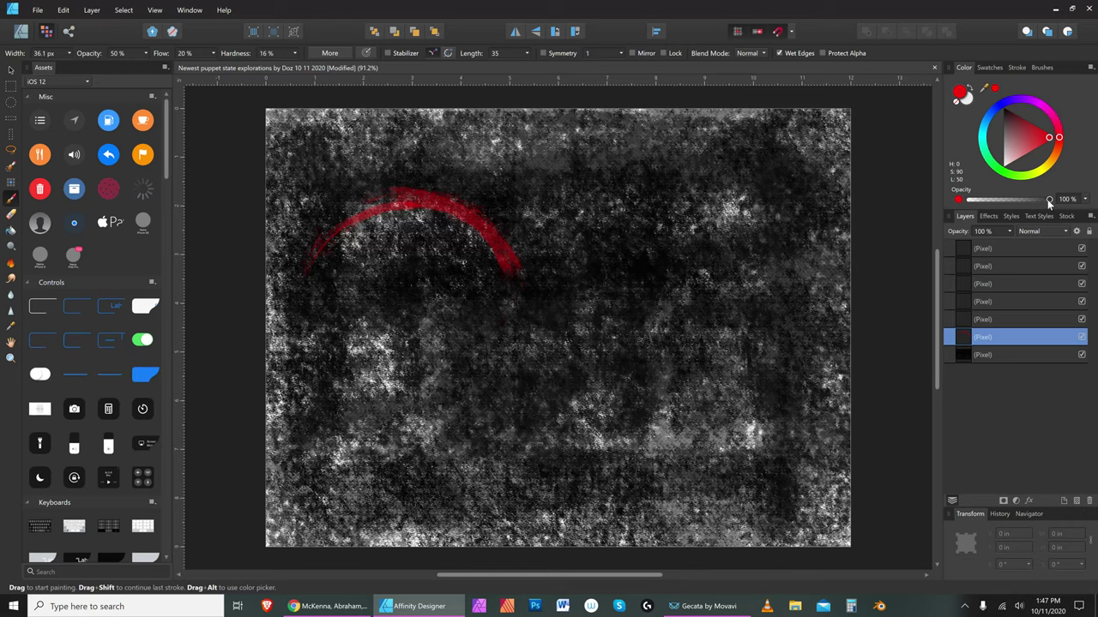
mouse_move(1049, 198)
left_mouse_down()
mouse_move(965, 201)
mouse_move(1050, 200)
left_mouse_up()
key("[")
Undo the most recent brush strokes of the red arc one after another
left_click(66, 10)
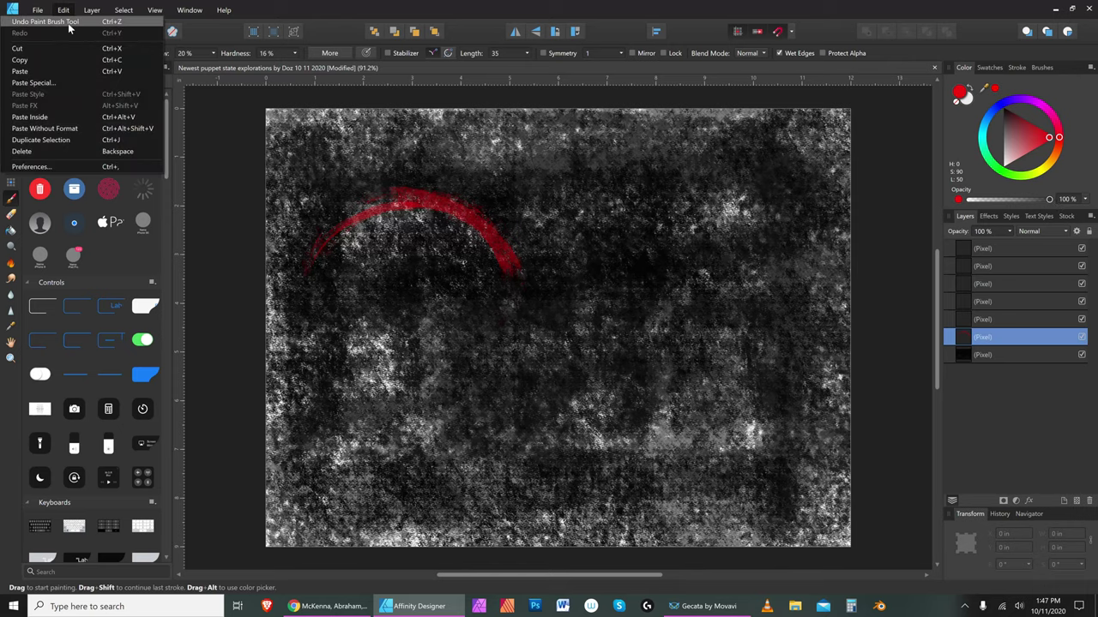
left_click(69, 23)
left_click(65, 13)
left_click(69, 25)
left_click(64, 10)
left_click(67, 21)
left_click(65, 11)
left_click(69, 24)
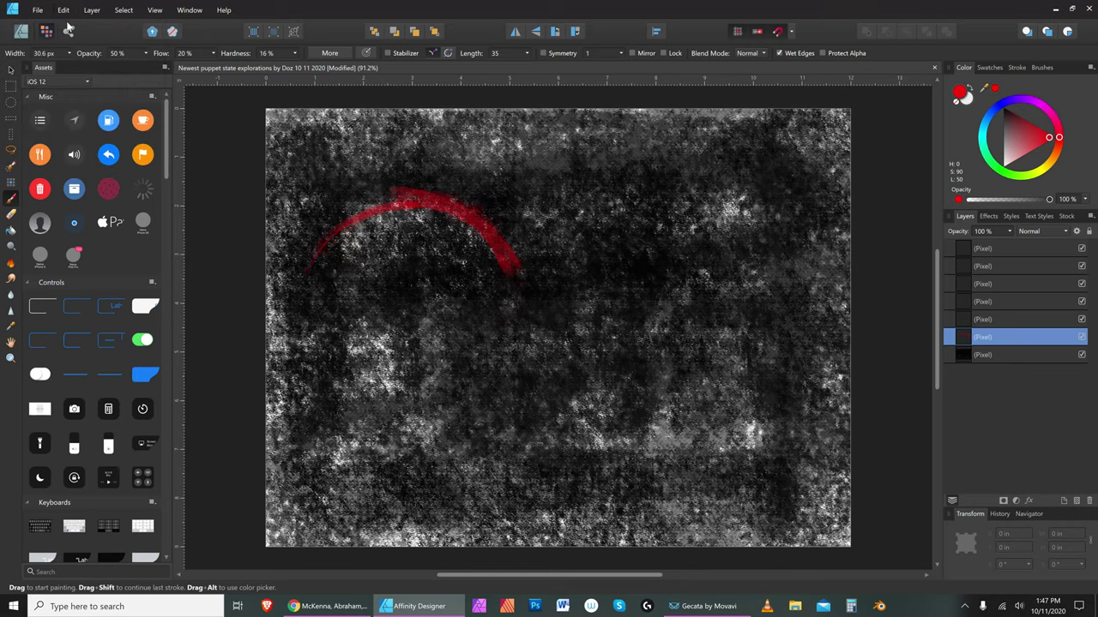
left_click(66, 12)
left_click(71, 24)
left_click(63, 10)
left_click(73, 25)
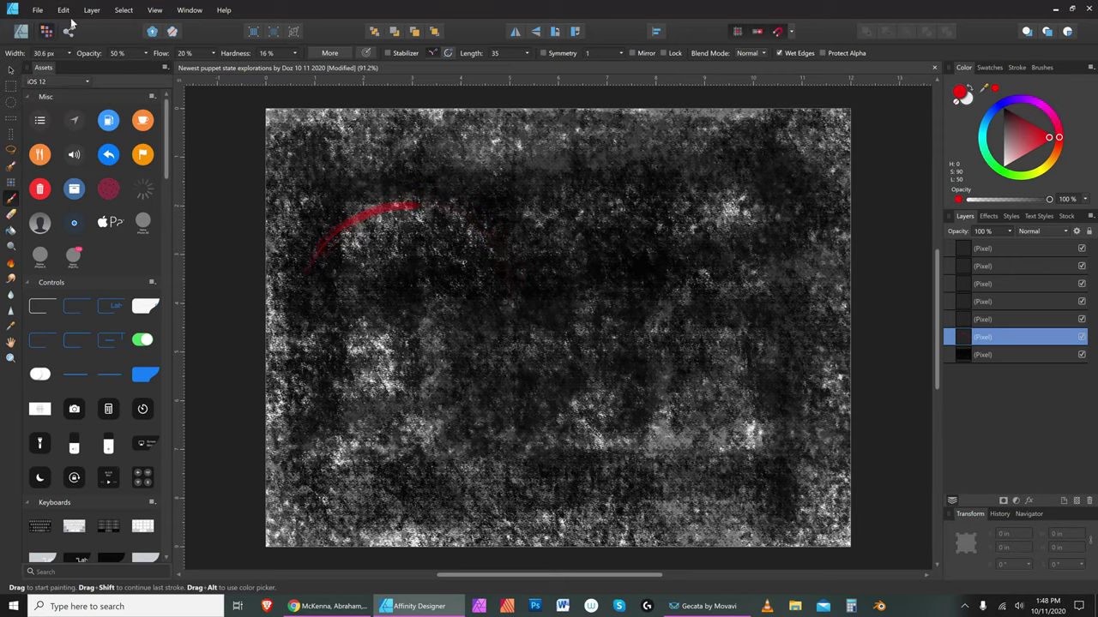
left_click(64, 10)
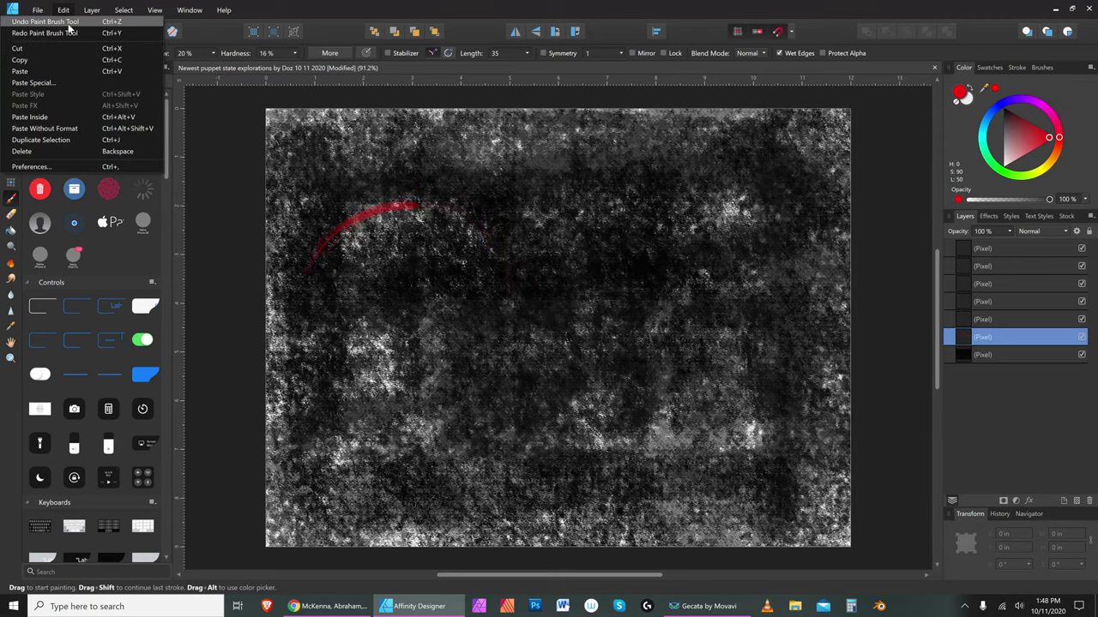
left_click(66, 13)
left_click(70, 27)
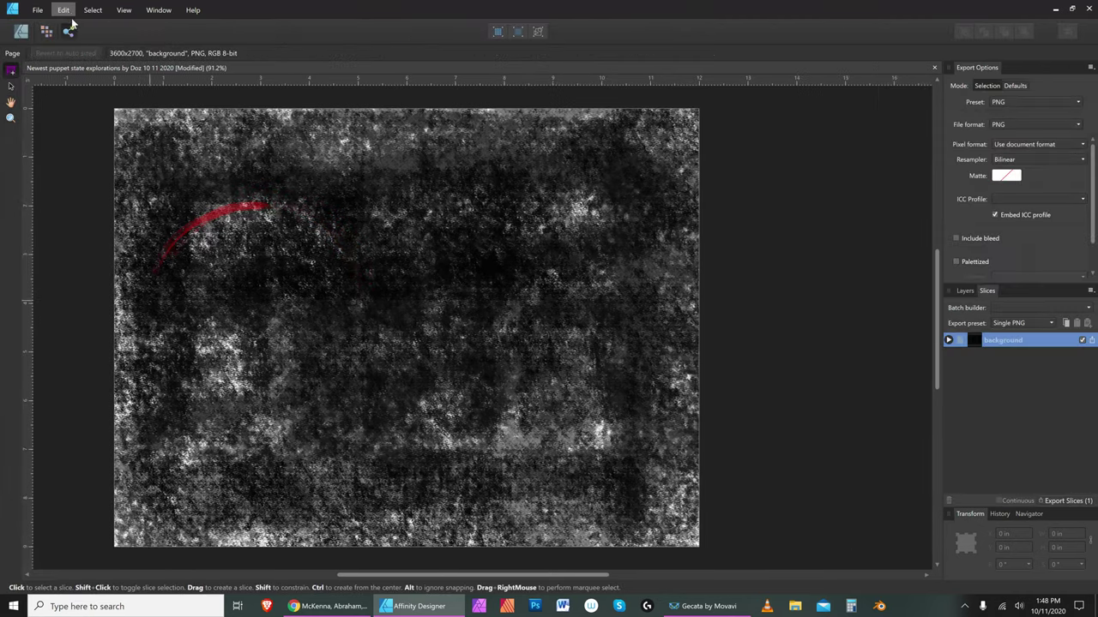
left_click(47, 31)
Undo the export setup and the remaining red brush stroke so the canvas holds only the textured background
left_click(63, 11)
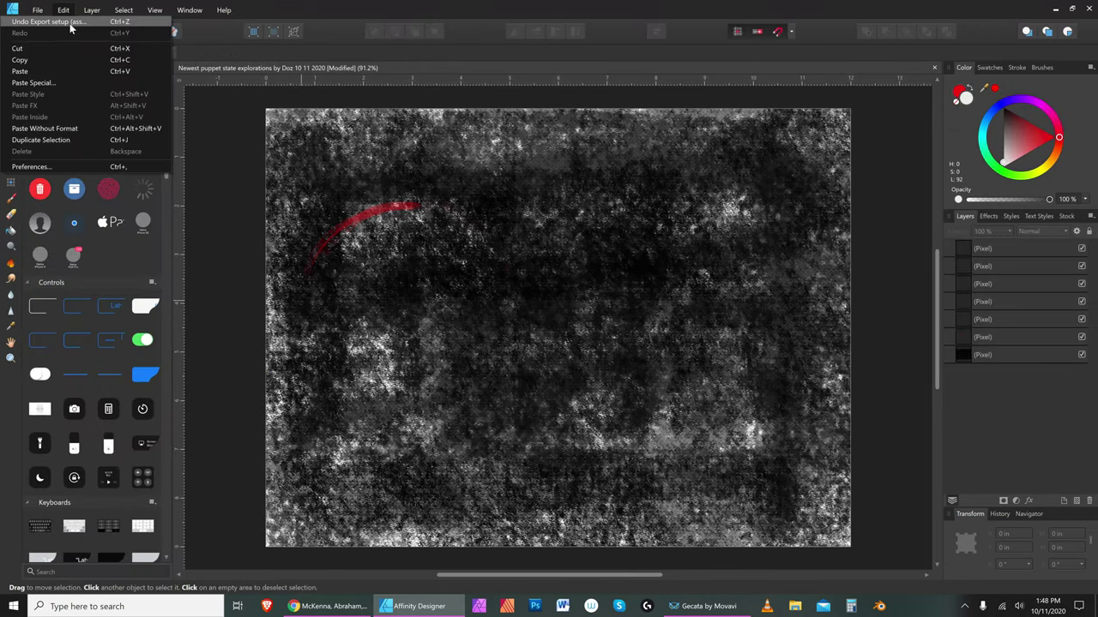
left_click(72, 26)
left_click(63, 10)
left_click(66, 23)
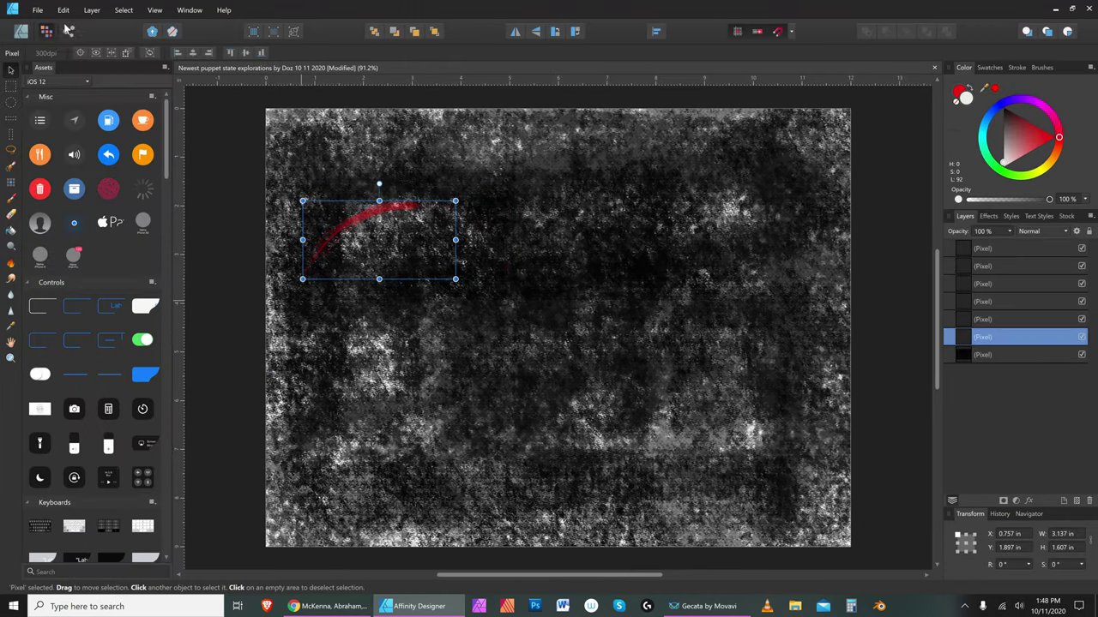
left_click(63, 10)
left_click(69, 23)
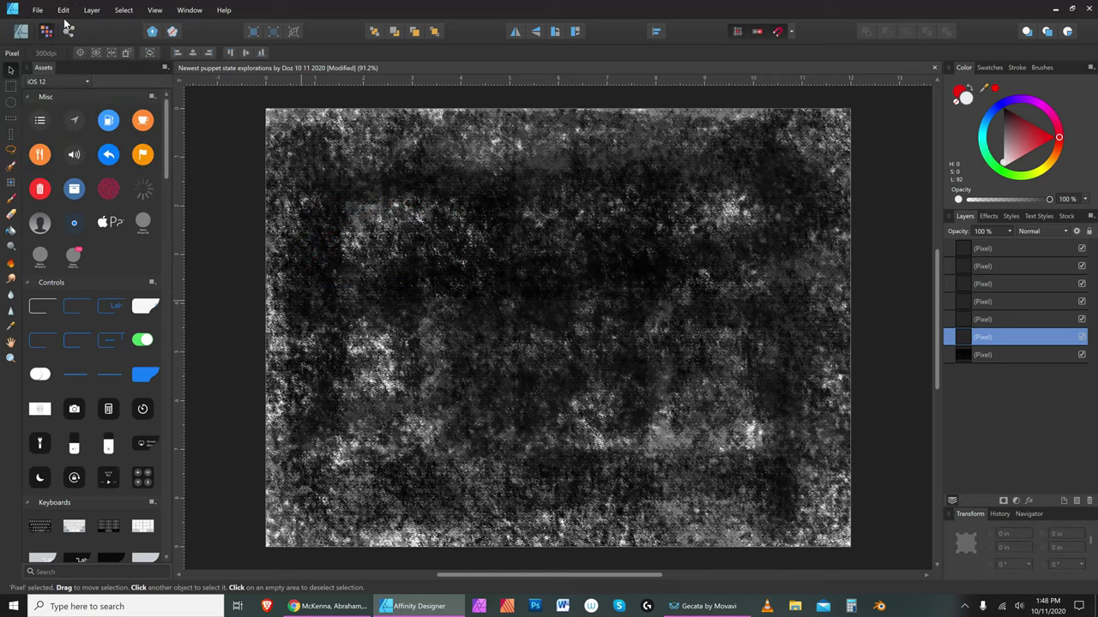
Paint a thick red dome-shaped arc in the canvas's upper-left area with the Paint Brush, enlarging the brush to 172.1 px
left_click_drag(1047, 198, 1014, 198)
left_click(11, 199)
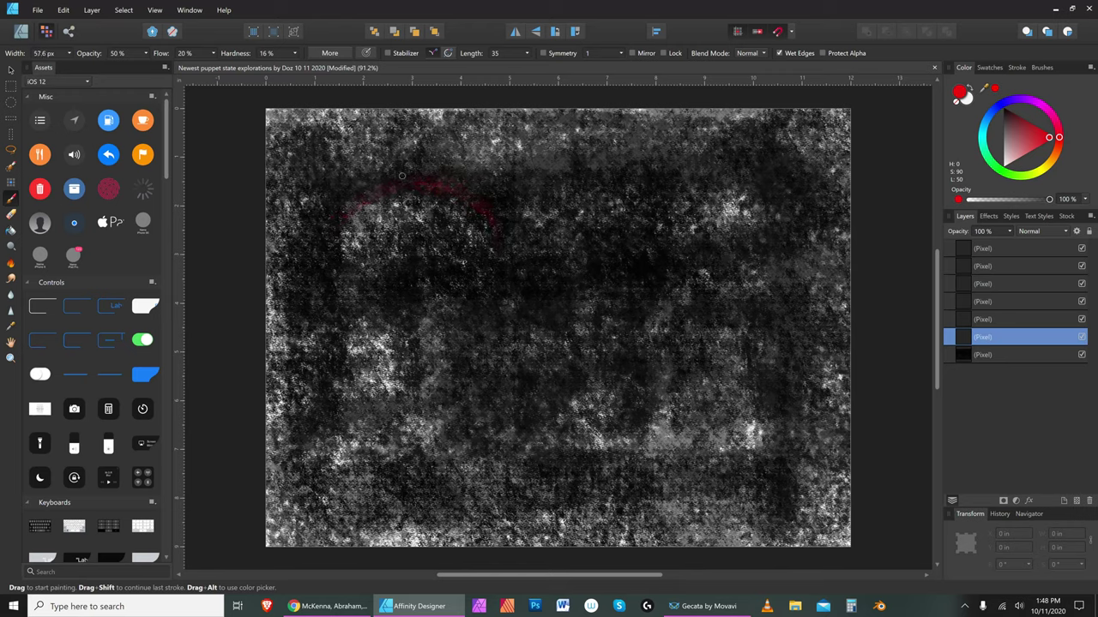
left_click_drag(406, 176, 497, 245)
key("bracketright")
key("bracketright")
key("bracketright")
key("bracketright")
key("bracketright")
key("bracketright")
mouse_move(403, 182)
left_mouse_down()
mouse_move(466, 220)
mouse_move(490, 260)
left_mouse_up()
mouse_move(464, 204)
left_mouse_down()
mouse_move(488, 250)
mouse_move(325, 223)
mouse_move(385, 184)
mouse_move(394, 182)
mouse_move(355, 206)
mouse_move(410, 189)
mouse_move(337, 252)
mouse_move(346, 223)
mouse_move(322, 265)
mouse_move(353, 216)
mouse_move(324, 295)
mouse_move(301, 290)
left_mouse_up()
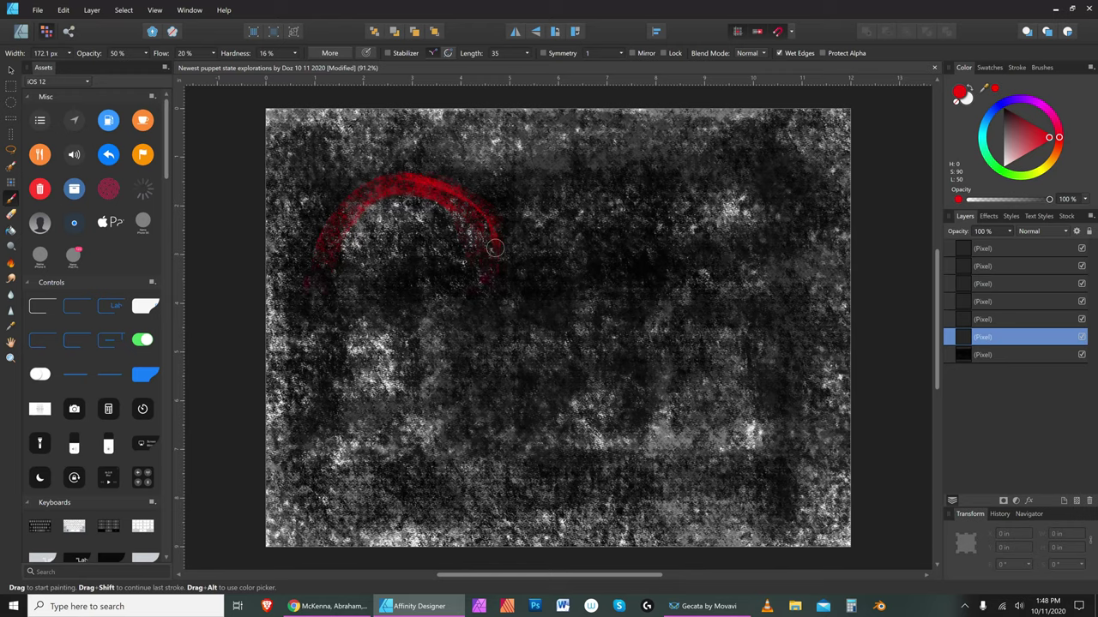
left_click_drag(495, 254, 487, 307)
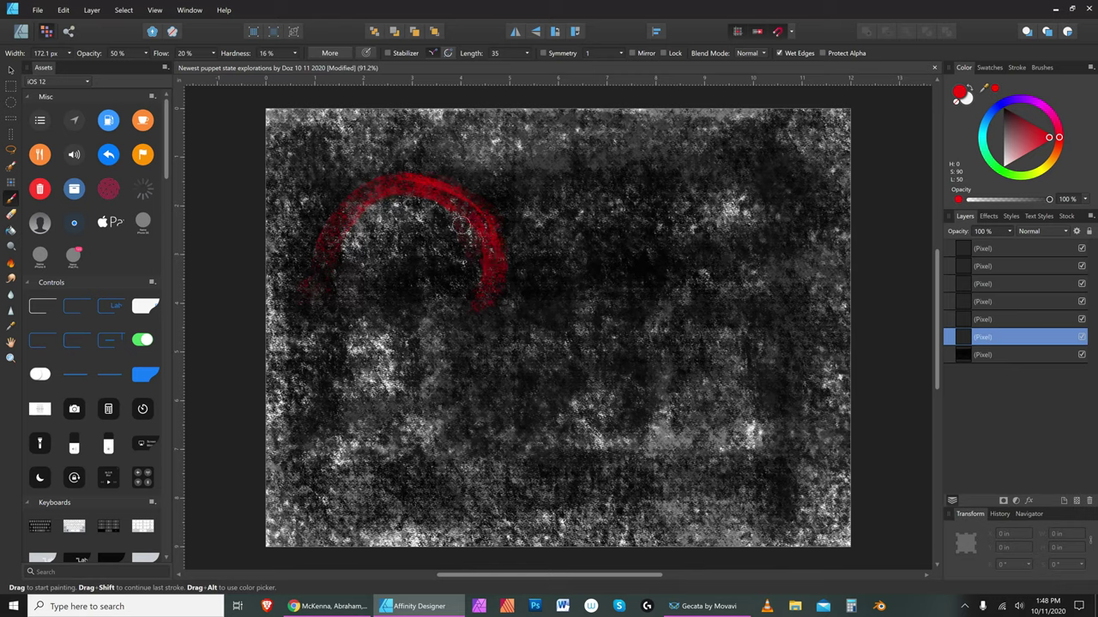
Paint a red lower curve with a tail extending right and a horizontal band across the dome using a 146.3 px brush
key("bracketleft")
mouse_move(330, 259)
left_mouse_down()
mouse_move(401, 319)
mouse_move(636, 317)
left_mouse_up()
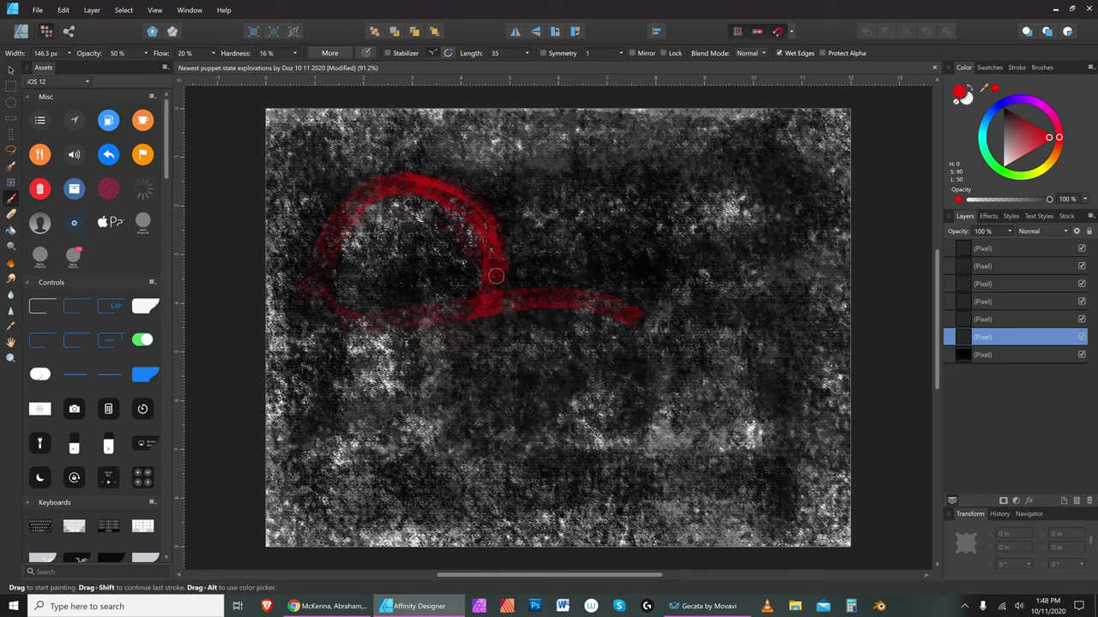
left_click_drag(309, 262, 518, 271)
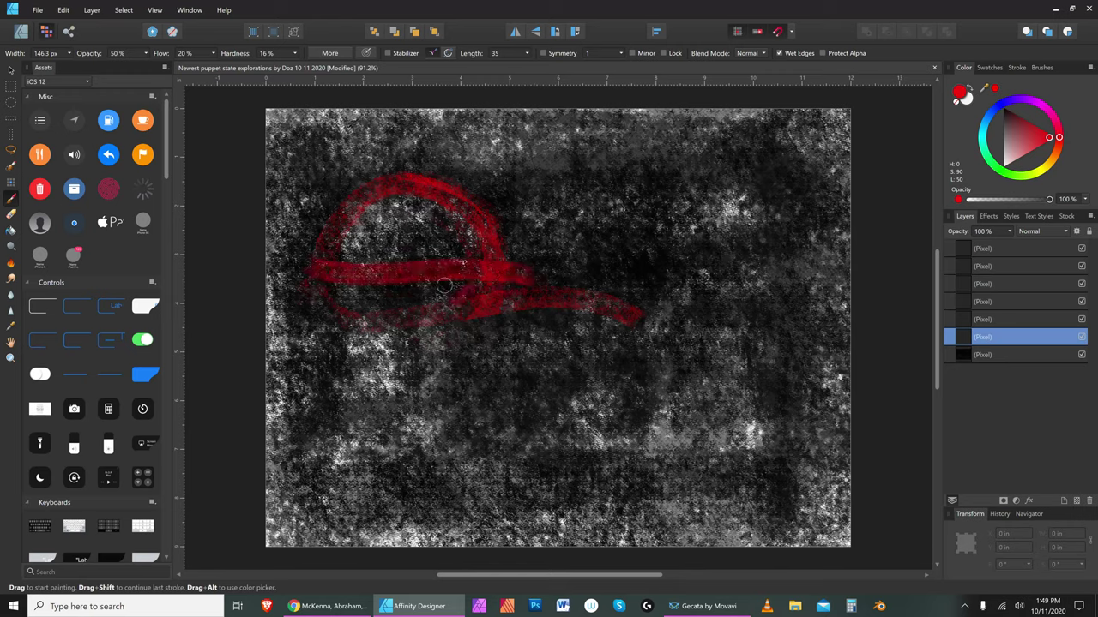
mouse_move(388, 281)
left_mouse_down()
mouse_move(331, 302)
mouse_move(317, 269)
mouse_move(391, 310)
mouse_move(508, 284)
mouse_move(485, 311)
left_mouse_up()
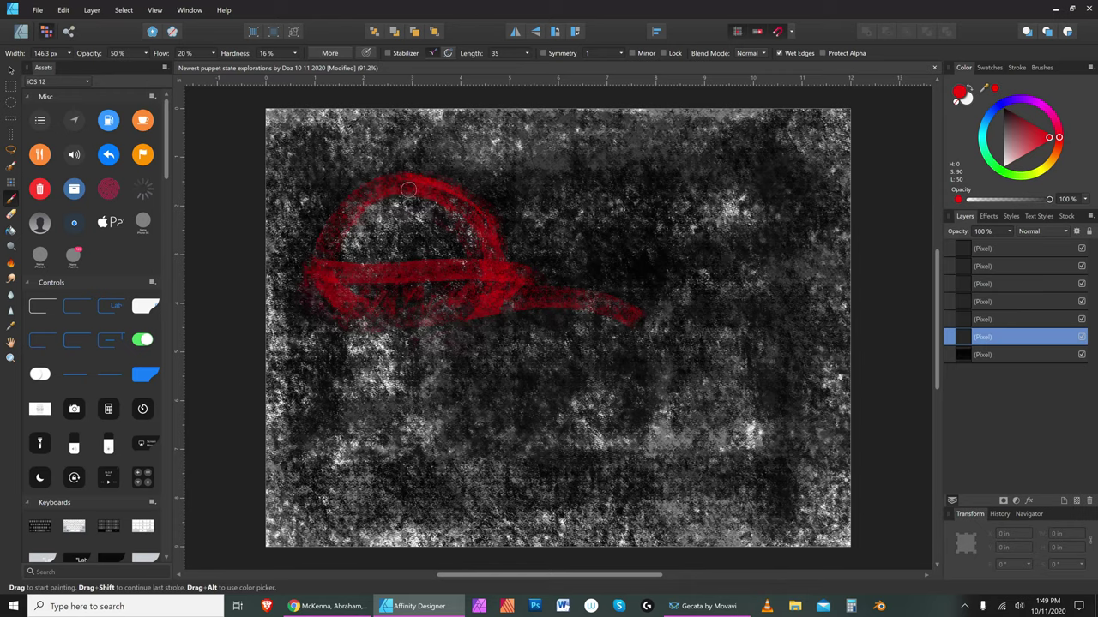
Shade the dome's interior in red and round off the shape below the band with a narrower brush, about 105.7 px
mouse_move(413, 188)
left_mouse_down()
mouse_move(400, 218)
mouse_move(405, 270)
mouse_move(451, 240)
mouse_move(506, 257)
left_mouse_up()
key("[")
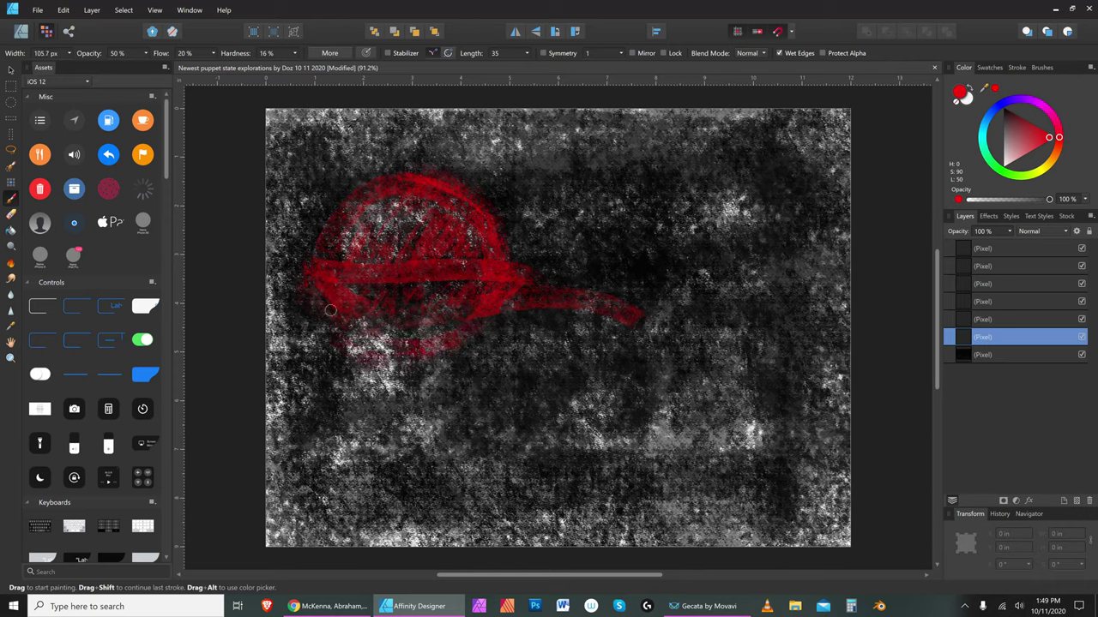
key("bracketleft")
On the third pixel layer from the bottom, paint a yellow (H 55, S 90) patch on the ball's upper-left with a 203.2 px brush
left_click(1043, 171)
key("bracketleft")
left_click(1022, 317)
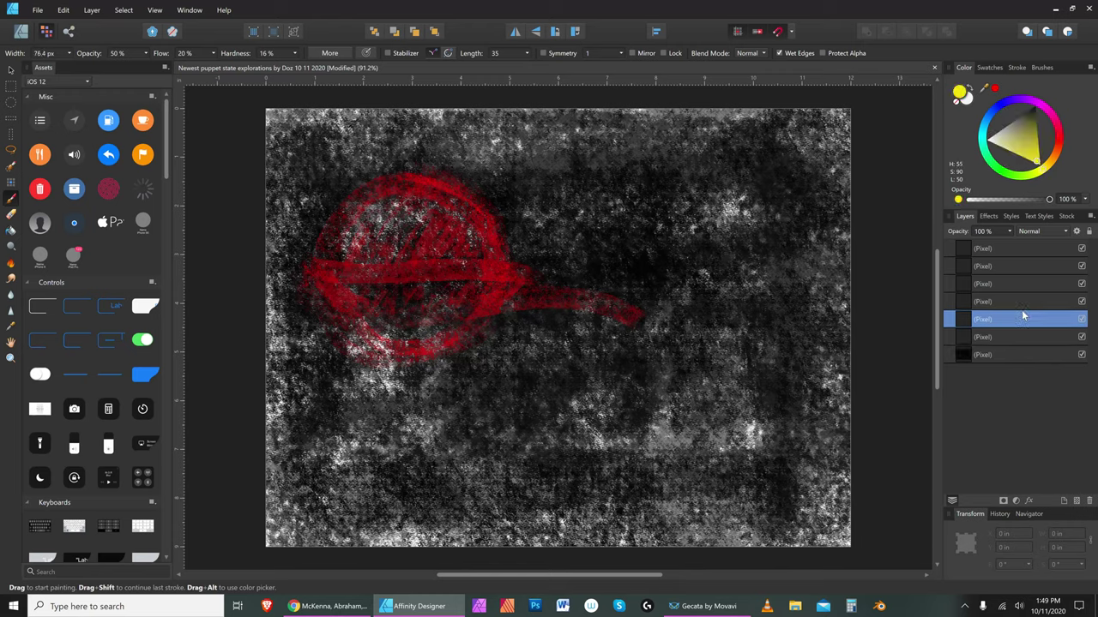
key("bracketright")
key("bracketright")
key("bracketright")
key("bracketright")
key("bracketright")
key("bracketright")
mouse_move(379, 208)
left_mouse_down()
mouse_move(330, 253)
mouse_move(401, 199)
mouse_move(379, 244)
mouse_move(373, 210)
left_mouse_up()
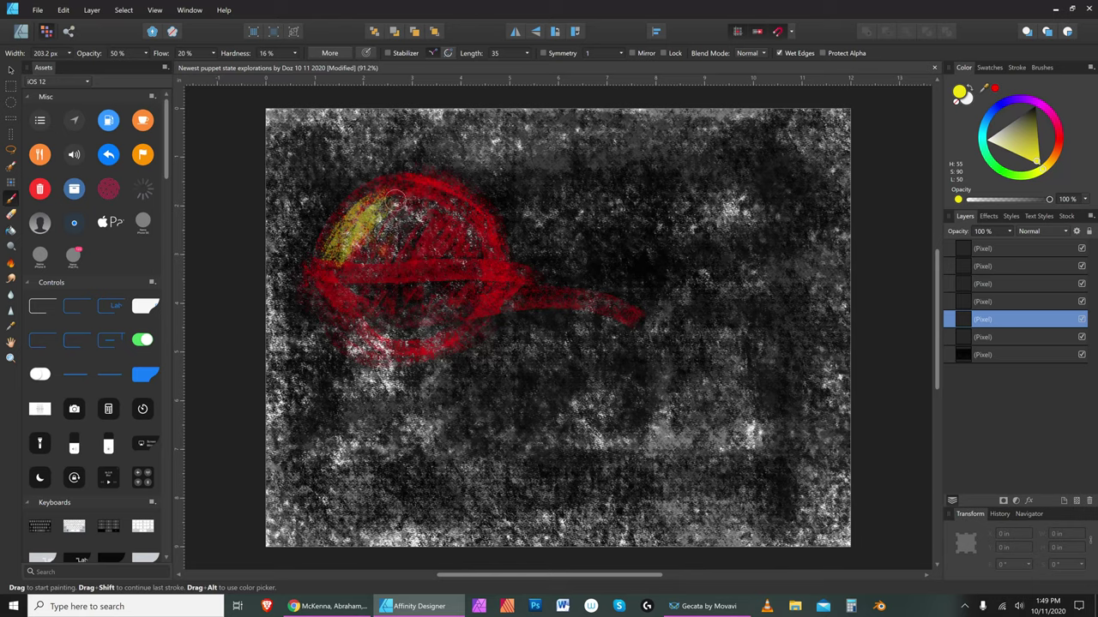
Cover most of the ball's interior with yellow, enlarging the brush up to 733.5 px and reducing it to 623.5 px
key("bracketright")
key("bracketright")
key("bracketright")
key("bracketright")
key("bracketright")
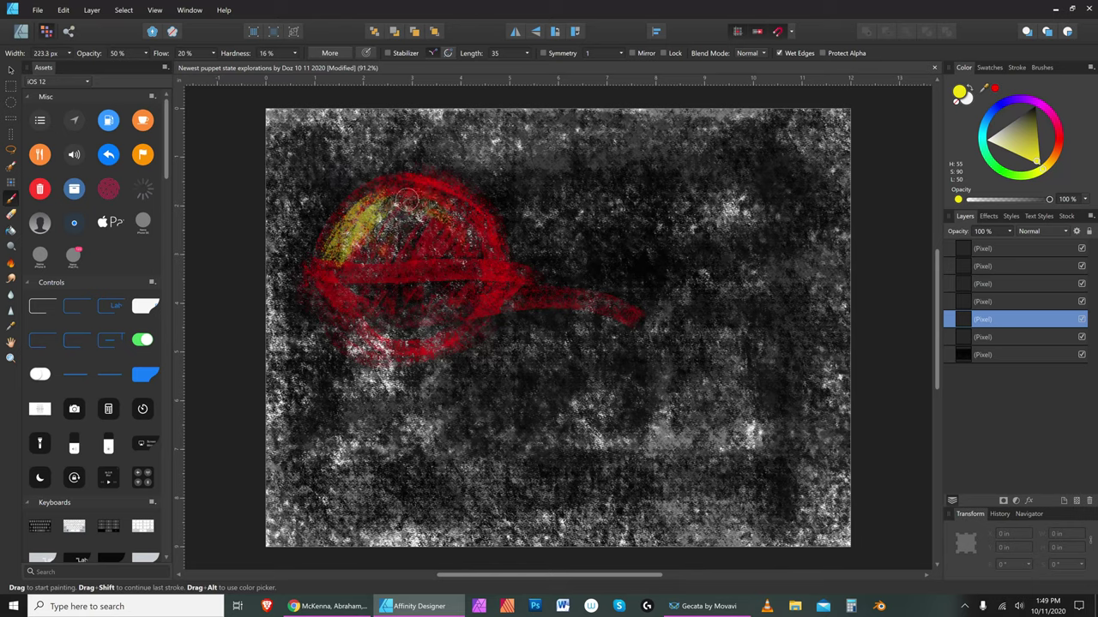
mouse_move(434, 294)
left_mouse_down()
mouse_move(387, 213)
mouse_move(410, 316)
mouse_move(386, 315)
mouse_move(376, 227)
mouse_move(394, 330)
mouse_move(450, 248)
mouse_move(387, 218)
left_mouse_up()
key("bracketright")
key("bracketright")
key("bracketright")
key("bracketright")
key("bracketright")
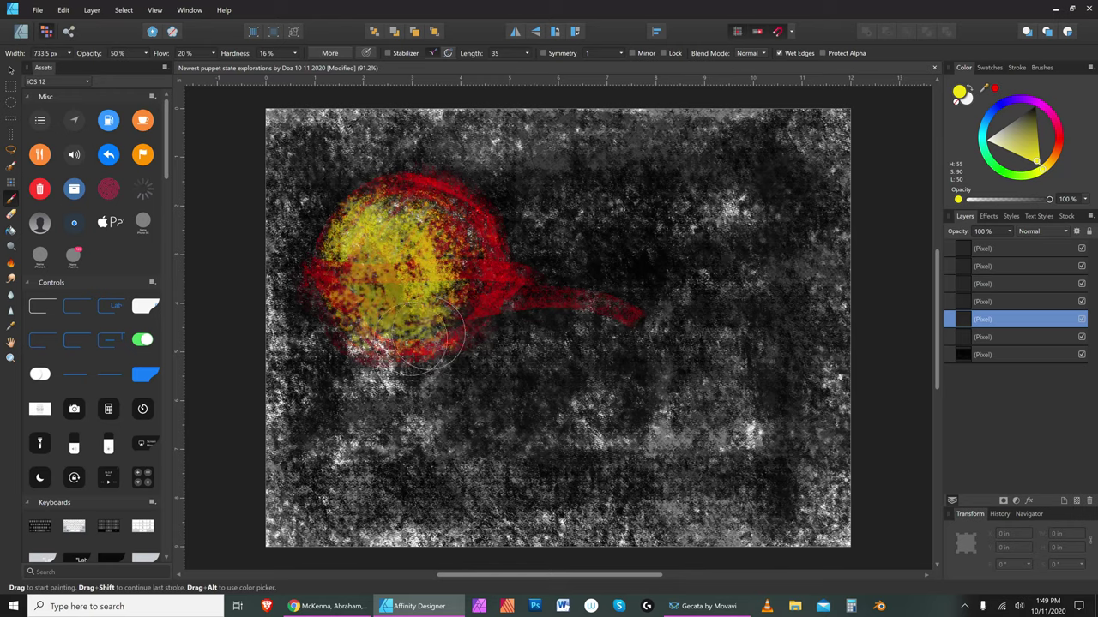
key("bracketleft")
key("bracketleft")
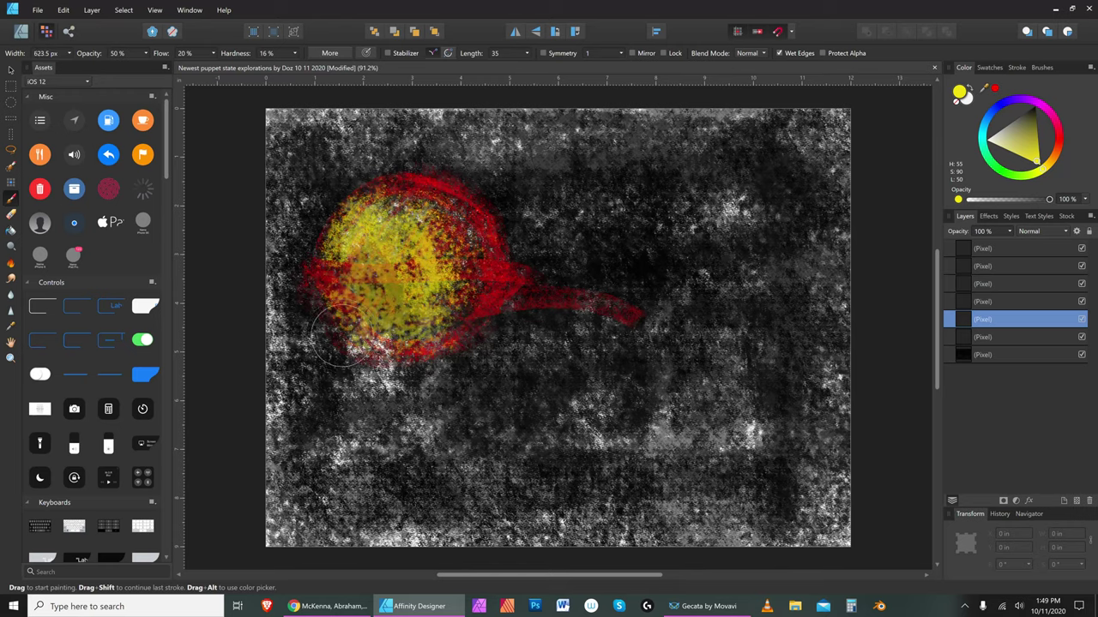
Shade the ball's right side in purple (H 270, S 90, L 50) at 56% colour opacity with a 586.1 px brush
left_click(1019, 100)
left_click_drag(1047, 199, 1017, 204)
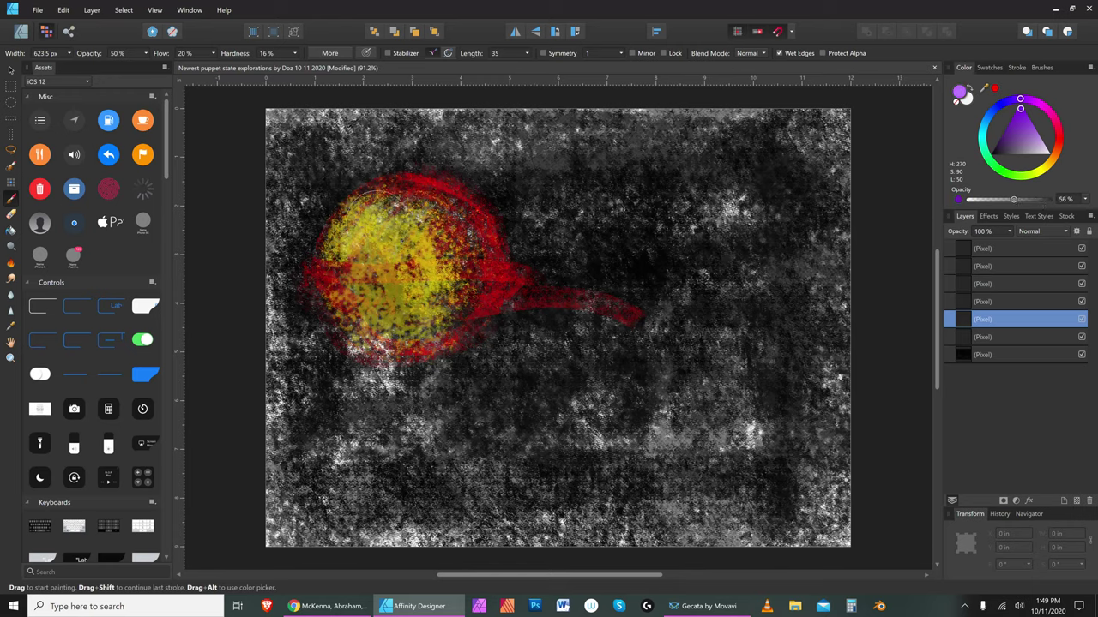
key("bracketleft")
key("bracketleft")
key("bracketleft")
key("bracketleft")
key("bracketleft")
key("bracketleft")
key("bracketright")
key("bracketright")
key("bracketright")
key("bracketright")
key("bracketright")
key("bracketright")
mouse_move(423, 324)
left_mouse_down()
mouse_move(465, 241)
mouse_move(456, 229)
left_mouse_up()
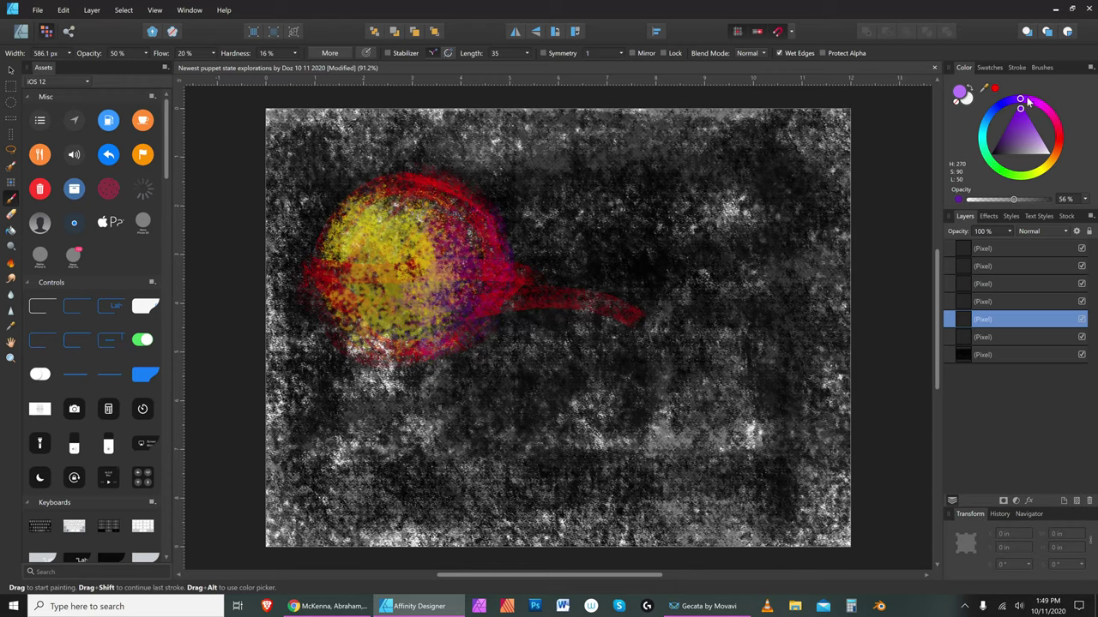
Paint cyan (H 190, S 90, L 50) touches along the ball's left edge, reducing the brush to 187.9 px
left_click(985, 135)
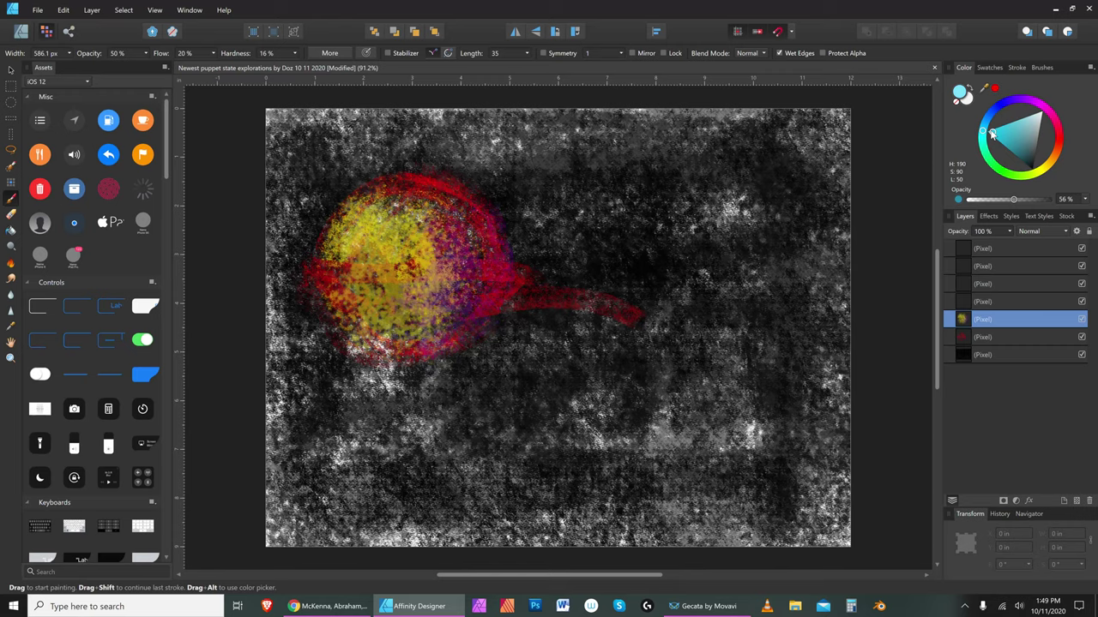
key("bracketleft")
key("bracketleft")
key("bracketleft")
key("bracketleft")
key("bracketleft")
key("bracketleft")
key("bracketleft")
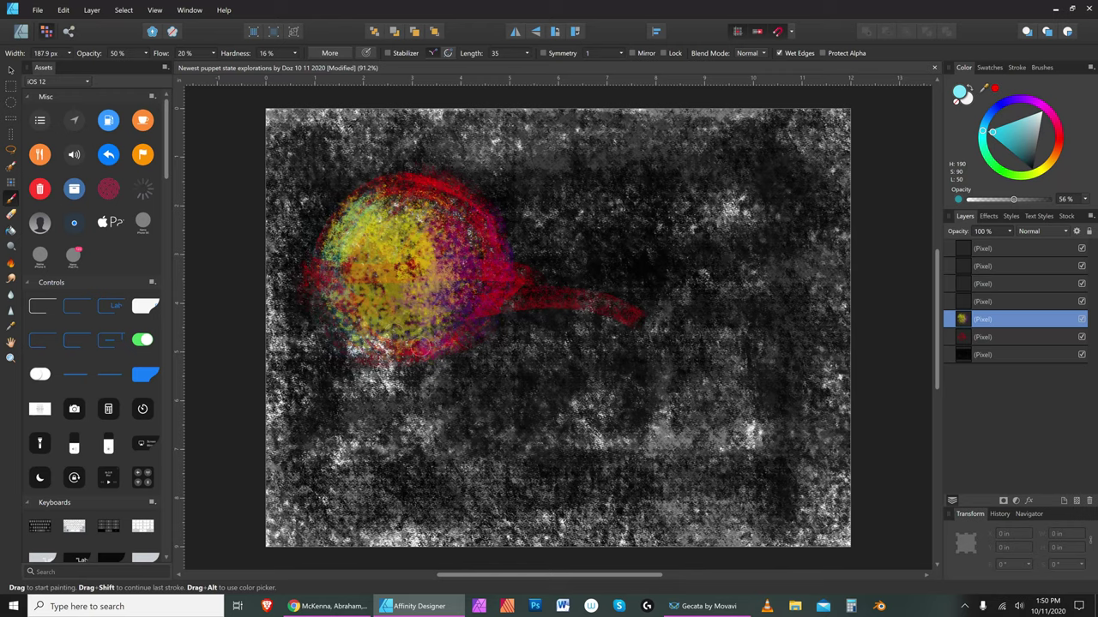
Change the brush colour to a near-white tint (H 190, S 18) and enlarge the brush
left_click(1040, 116)
key("bracketright")
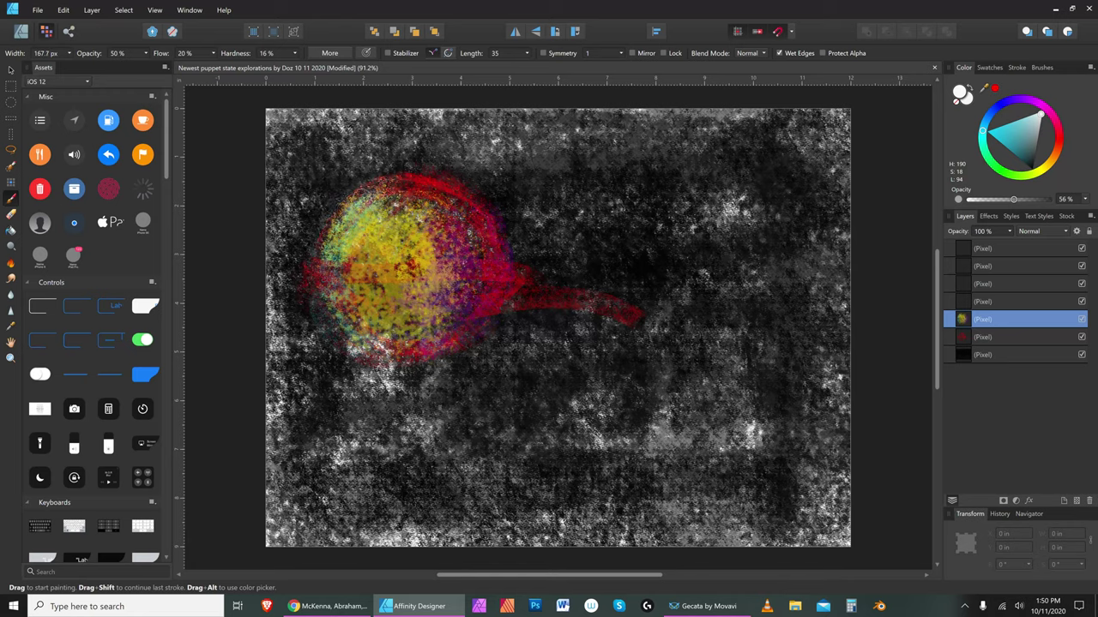
key("bracketright")
key("bracketright")
key("bracketright")
key("bracketright")
key("bracketright")
key("bracketright")
key("bracketright")
key("bracketright")
key("bracketright")
key("bracketright")
key("bracketright")
key("bracketright")
key("bracketright")
Paint broad green (H 139, S 89, L 60) vertical strokes down from both sides of the ball with a brush of about 264.3 px
left_click(992, 167)
key("bracketleft")
key("bracketleft")
key("bracketleft")
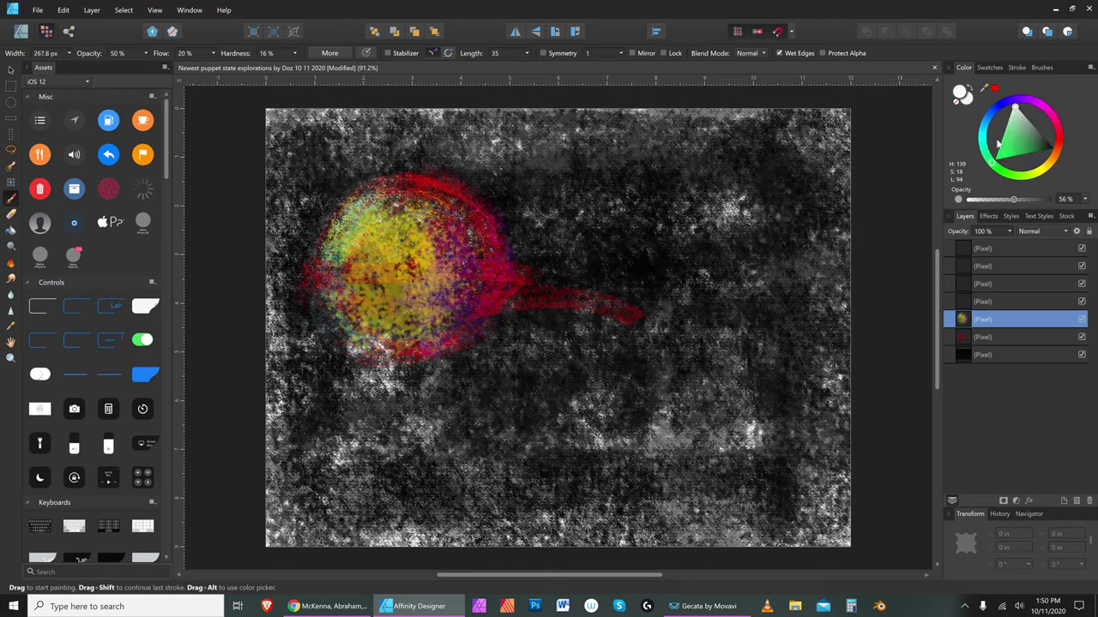
left_click(1002, 147)
key("bracketright")
key("bracketright")
key("bracketright")
key("bracketleft")
key("bracketleft")
key("bracketleft")
key("bracketleft")
key("bracketleft")
key("bracketleft")
key("bracketleft")
key("bracketleft")
key("bracketleft")
key("bracketleft")
key("bracketright")
key("bracketright")
key("bracketright")
key("bracketright")
key("bracketright")
key("bracketright")
key("bracketright")
key("bracketright")
key("bracketleft")
key("bracketleft")
key("bracketleft")
key("bracketleft")
key("bracketleft")
key("bracketleft")
key("bracketleft")
key("bracketright")
key("bracketright")
key("bracketright")
left_click_drag(513, 268, 516, 347)
mouse_move(509, 393)
left_mouse_down()
mouse_move(512, 281)
mouse_move(522, 293)
mouse_move(498, 412)
left_mouse_up()
left_click_drag(302, 289, 313, 385)
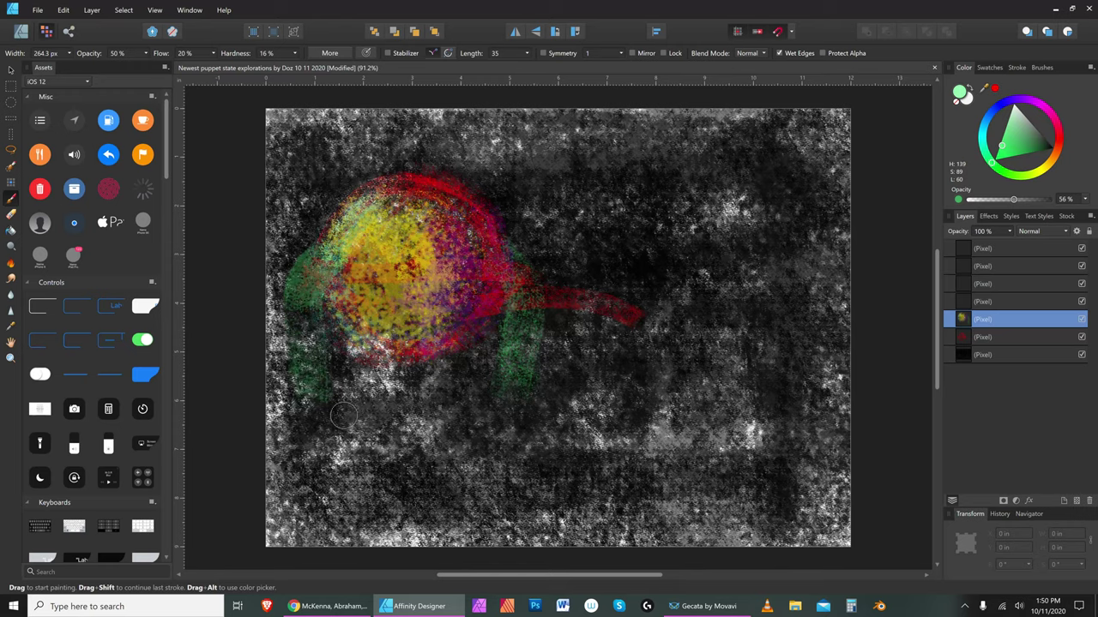
Paint a thick green horizontal bar below the ball, joining the lower ends of the two vertical strokes
key("bracketright")
key("bracketright")
key("bracketright")
key("bracketleft")
key("bracketleft")
left_click_drag(317, 405, 513, 398)
left_click_drag(307, 407, 507, 404)
Reduce the brush to about 41.3 px and paint a thin green contour down the outer edge of the frame's right side
key("bracketleft")
key("bracketleft")
key("bracketleft")
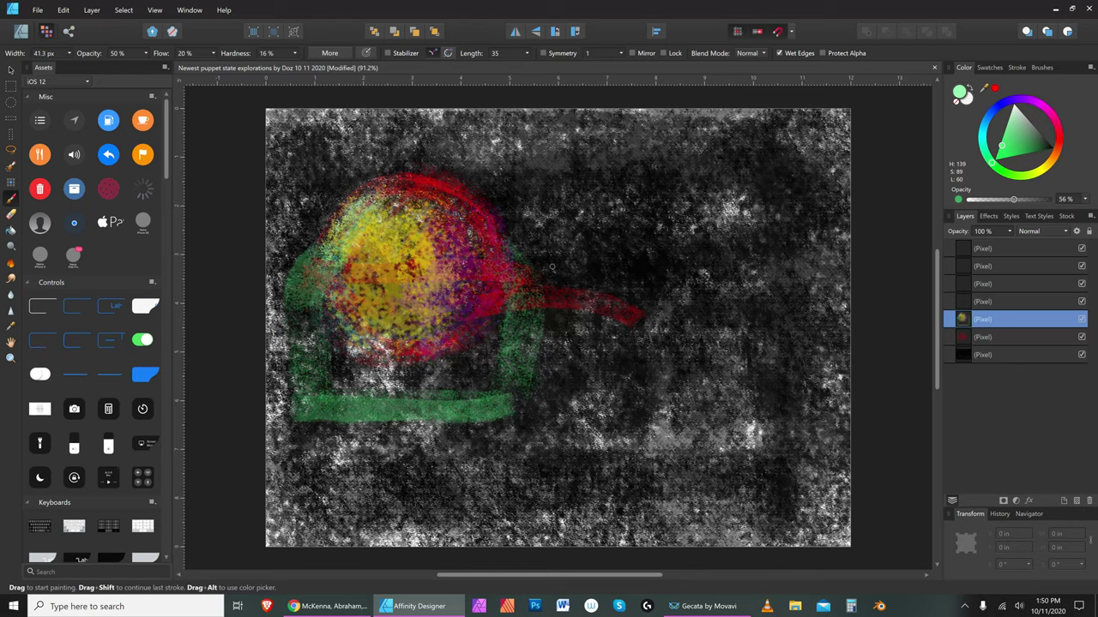
mouse_move(545, 288)
left_mouse_down()
mouse_move(541, 322)
mouse_move(539, 290)
mouse_move(555, 284)
mouse_move(541, 295)
mouse_move(551, 315)
mouse_move(542, 312)
mouse_move(554, 279)
mouse_move(524, 395)
mouse_move(500, 406)
mouse_move(536, 363)
mouse_move(510, 391)
left_mouse_up()
key("bracketleft")
key("bracketleft")
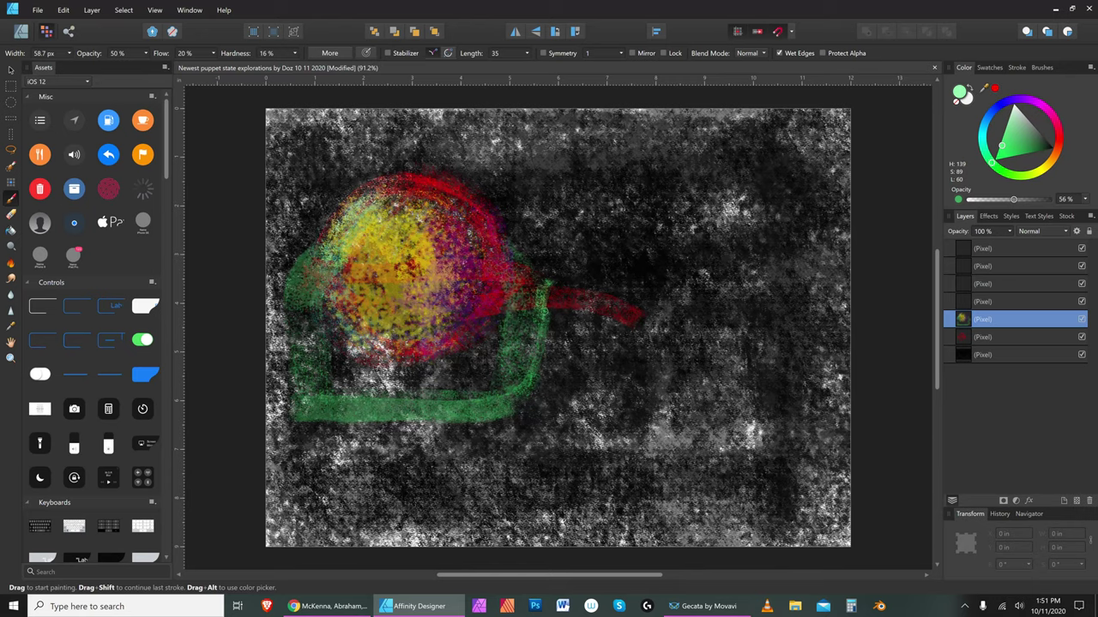
Paint a curved green band across the middle of the ball with a 63.4 px brush
key("bracketright")
key("bracketright")
key("bracketright")
key("bracketright")
key("bracketright")
key("bracketleft")
key("bracketleft")
key("bracketleft")
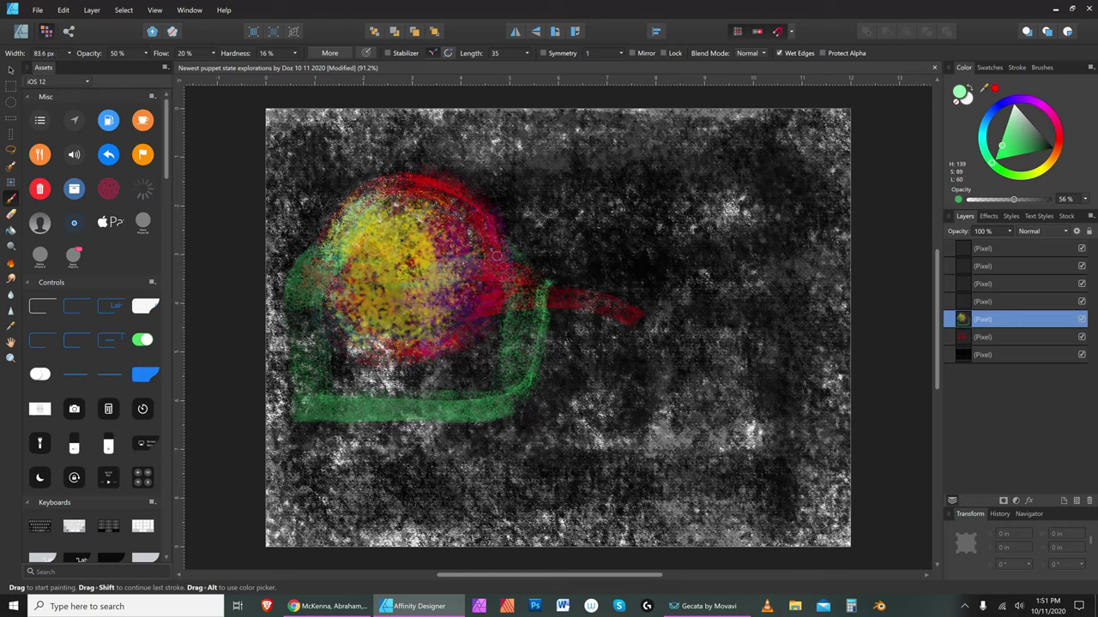
key("bracketleft")
key("bracketleft")
mouse_move(494, 265)
left_mouse_down()
mouse_move(320, 254)
mouse_move(483, 267)
mouse_move(334, 266)
mouse_move(318, 254)
left_mouse_up()
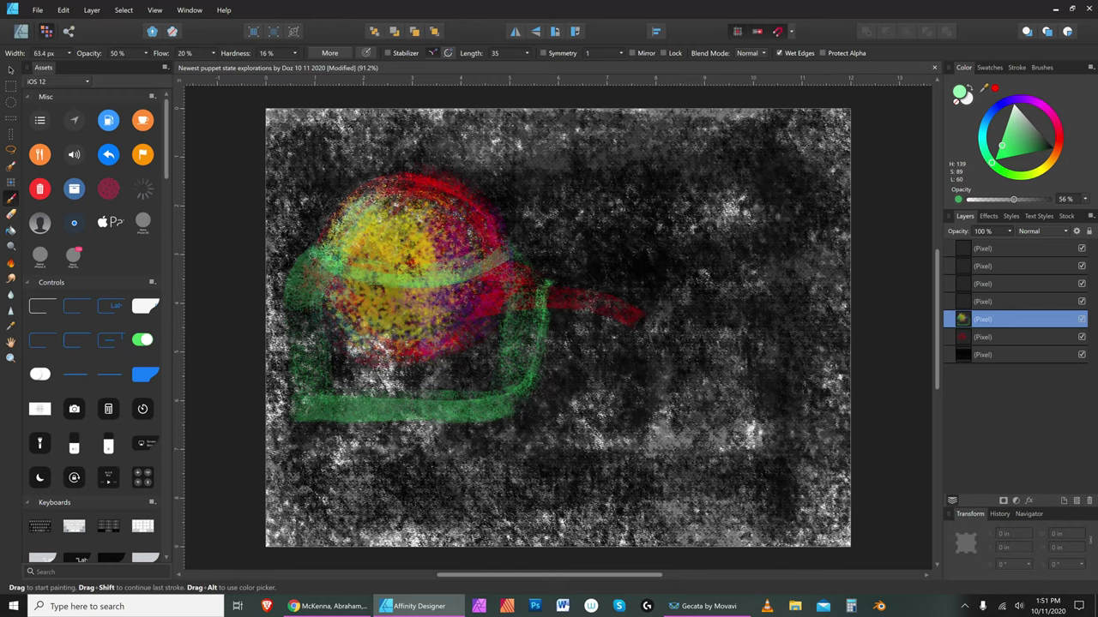
Enlarge the brush slightly and paint a rounded green loop at the ball's left edge
key("bracketleft")
key("bracketright")
key("bracketright")
key("bracketright")
mouse_move(324, 264)
left_mouse_down()
mouse_move(307, 311)
mouse_move(339, 311)
mouse_move(319, 320)
mouse_move(283, 269)
mouse_move(332, 283)
left_mouse_up()
Paint slanted green lines inside both sides of the frame to form a tapered jaw, using a brush of about 78.6 px
key("bracketleft")
key("bracketleft")
key("bracketright")
key("bracketleft")
key("bracketleft")
key("bracketleft")
key("bracketright")
mouse_move(318, 334)
left_mouse_down()
mouse_move(345, 403)
mouse_move(369, 411)
mouse_move(473, 395)
left_mouse_up()
mouse_move(516, 307)
left_mouse_down()
mouse_move(457, 420)
mouse_move(502, 324)
mouse_move(489, 353)
mouse_move(410, 407)
mouse_move(474, 363)
left_mouse_up()
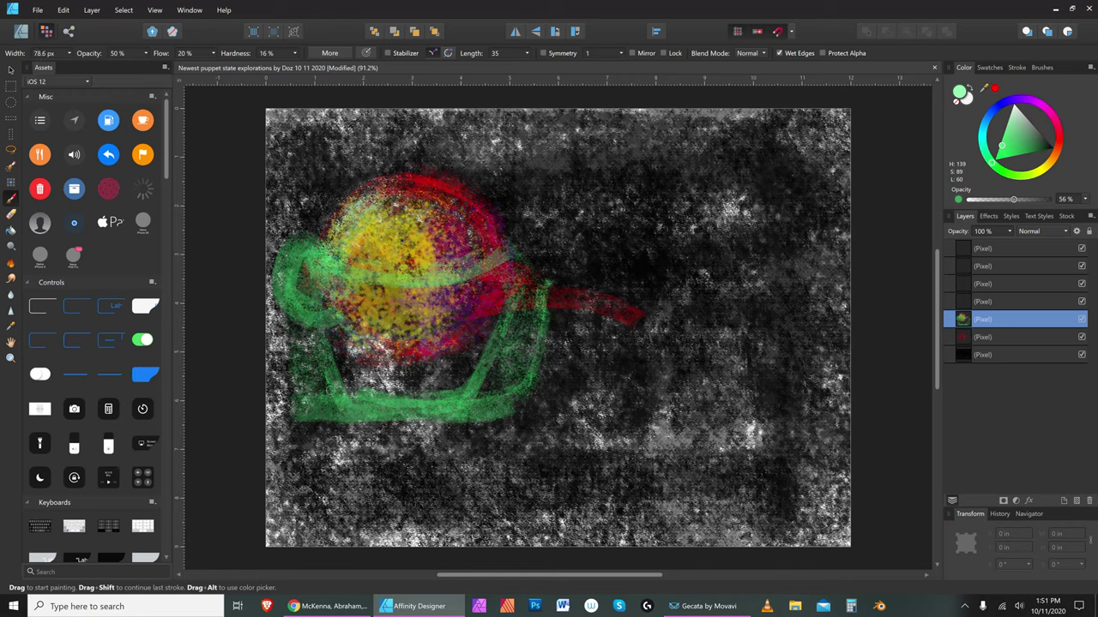
Darken the green outside the jaw's right line with near-black (H 139, S 6, L 4) and a 137.9 px brush
left_click_drag(1041, 134, 1051, 149)
key("bracketright")
key("bracketright")
key("bracketright")
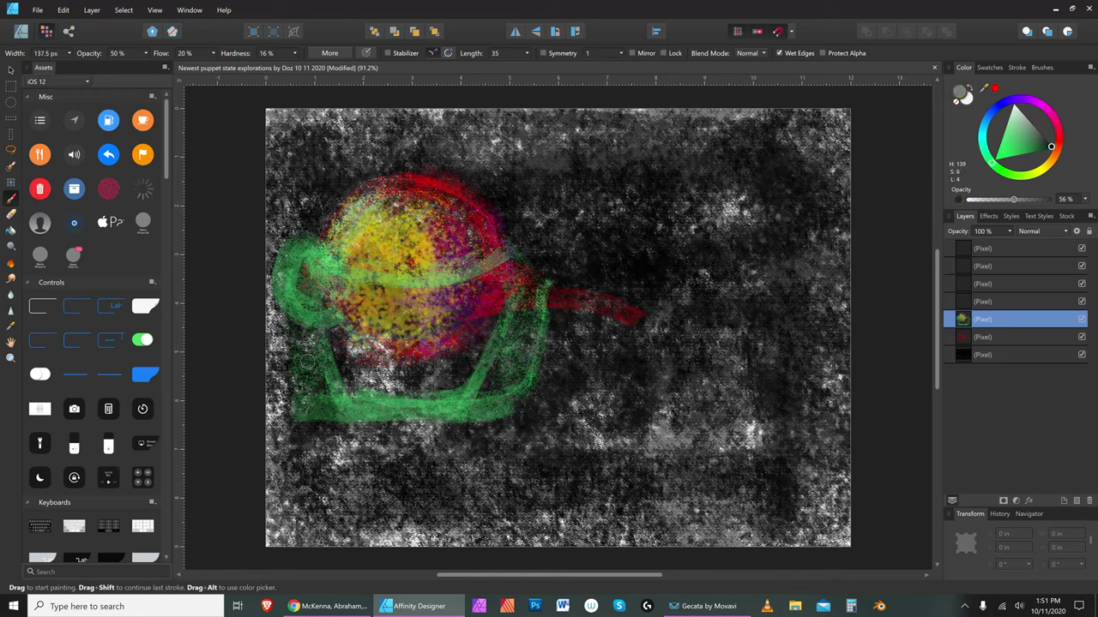
key("bracketleft")
key("bracketleft")
key("bracketleft")
mouse_move(544, 318)
left_mouse_down()
mouse_move(525, 402)
mouse_move(540, 316)
mouse_move(506, 413)
mouse_move(522, 330)
mouse_move(478, 425)
mouse_move(520, 326)
mouse_move(474, 430)
mouse_move(503, 416)
left_mouse_up()
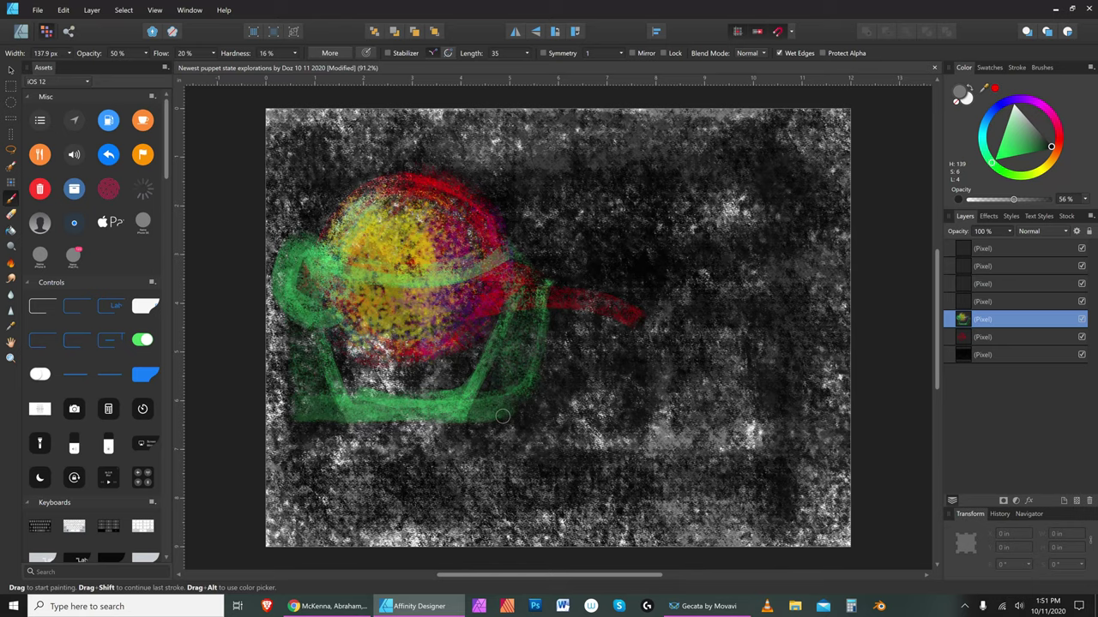
Select the pixel layer directly above the ball layer and paint near-black over the frame's outer right and left sides
left_click(1031, 301)
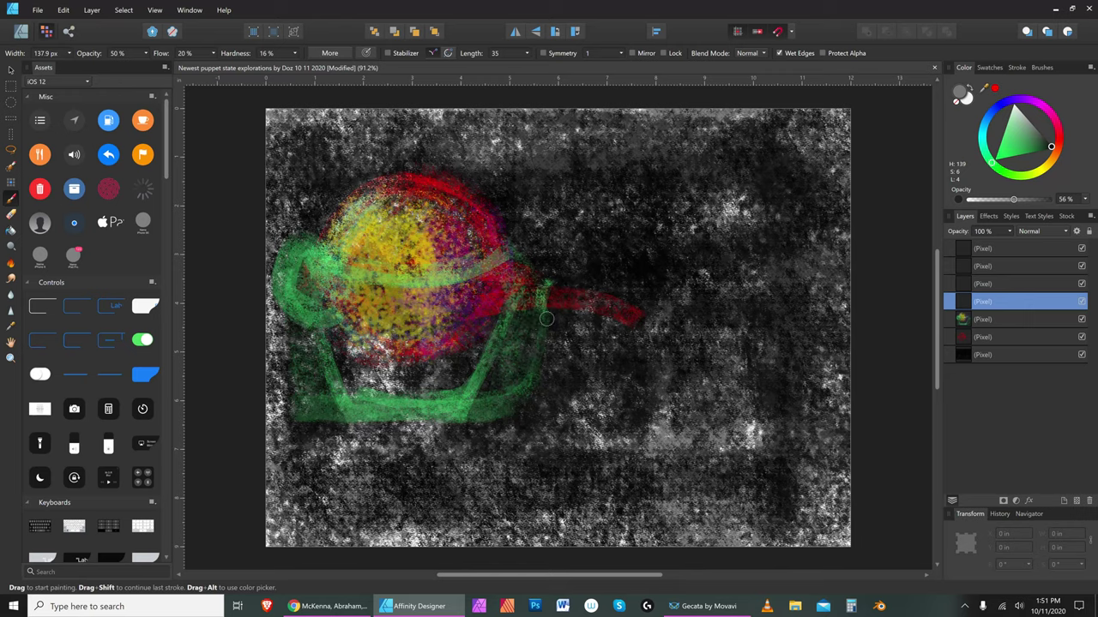
mouse_move(537, 332)
left_mouse_down()
mouse_move(521, 394)
mouse_move(507, 394)
mouse_move(525, 383)
mouse_move(485, 423)
mouse_move(478, 415)
mouse_move(519, 397)
left_mouse_up()
mouse_move(332, 413)
left_mouse_down()
mouse_move(304, 338)
mouse_move(308, 363)
mouse_move(296, 377)
mouse_move(314, 441)
mouse_move(334, 437)
mouse_move(317, 388)
left_mouse_up()
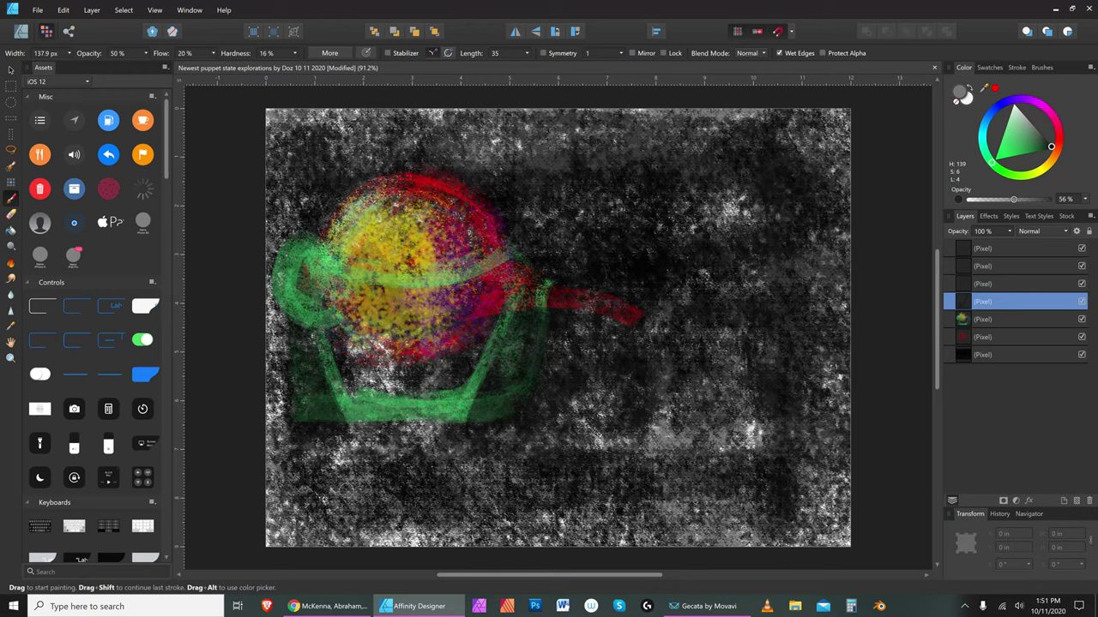
Raise the colour opacity to 100% and paint near-black over the remaining green outside the tapered jaw
left_click_drag(1014, 200, 1051, 200)
mouse_move(494, 407)
left_mouse_down()
mouse_move(479, 408)
mouse_move(497, 414)
mouse_move(506, 398)
left_mouse_up()
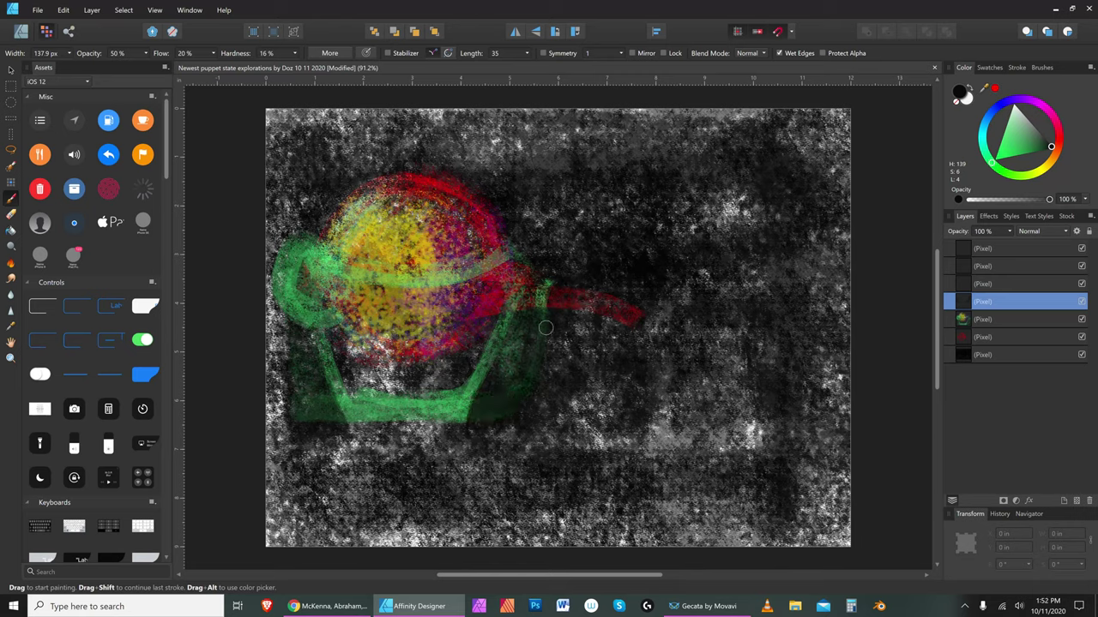
mouse_move(554, 317)
left_mouse_down()
mouse_move(527, 376)
mouse_move(541, 358)
mouse_move(525, 366)
mouse_move(508, 346)
mouse_move(535, 391)
mouse_move(505, 382)
mouse_move(508, 409)
mouse_move(490, 395)
mouse_move(450, 447)
mouse_move(332, 404)
mouse_move(335, 425)
mouse_move(309, 339)
mouse_move(287, 375)
mouse_move(304, 381)
mouse_move(308, 429)
mouse_move(378, 429)
mouse_move(346, 422)
mouse_move(324, 401)
mouse_move(364, 430)
mouse_move(460, 424)
mouse_move(355, 424)
mouse_move(455, 430)
mouse_move(490, 403)
mouse_move(455, 427)
mouse_move(404, 436)
mouse_move(480, 427)
left_mouse_up()
Paint near-white (H 139, S 75, L 95) texture around the outside of the jaw, enlarging the brush to 433 px
left_click_drag(1013, 114, 1013, 107)
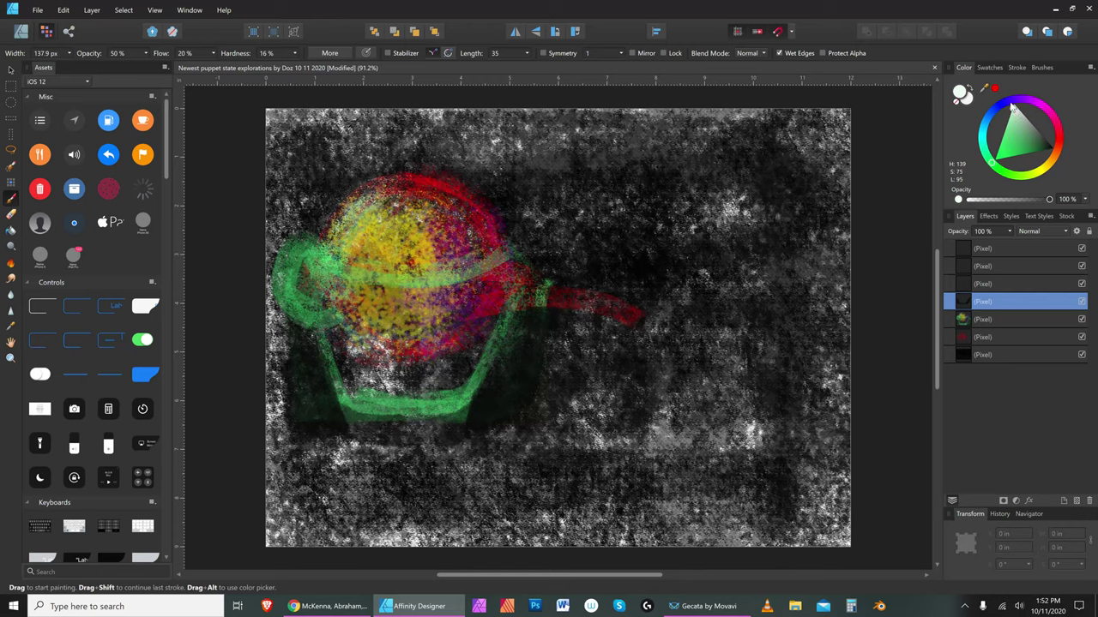
key("]")
key("]")
key("]")
key("]")
key("]")
key("]")
key("]")
key("]")
key("]")
mouse_move(552, 332)
left_mouse_down()
mouse_move(513, 402)
mouse_move(481, 443)
left_mouse_up()
key("bracketleft")
key("bracketleft")
key("bracketright")
key("bracketright")
key("bracketright")
mouse_move(286, 344)
left_mouse_down()
mouse_move(356, 477)
mouse_move(423, 463)
mouse_move(321, 434)
mouse_move(449, 449)
left_mouse_up()
key("bracketleft")
key("bracketleft")
key("bracketright")
key("bracketright")
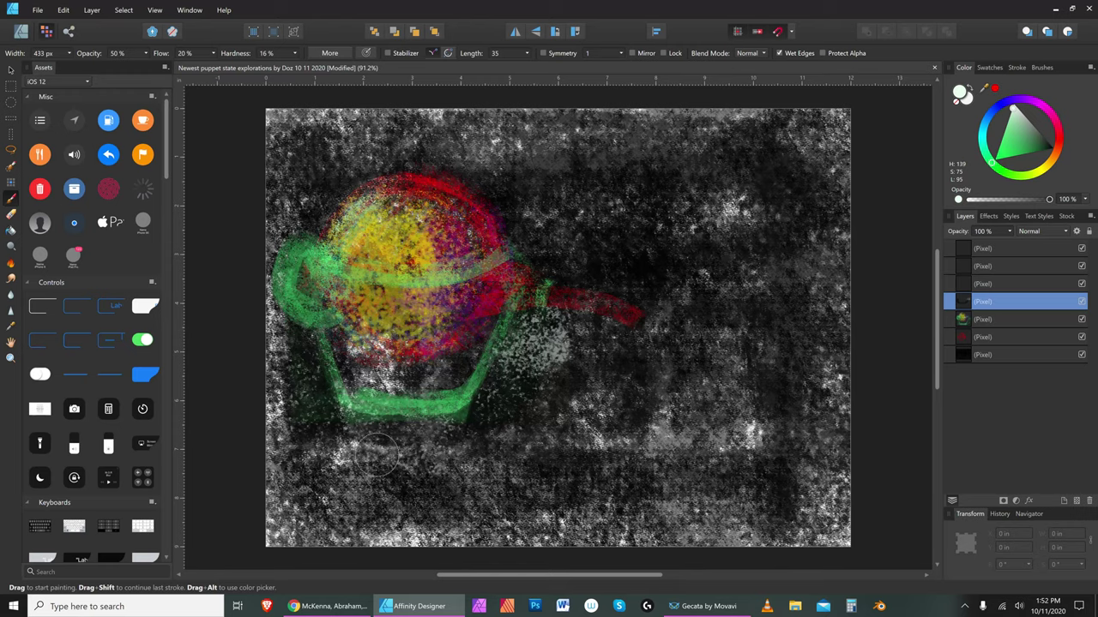
Paint dark purple (H 270, S 86, L 24) inside the green ring beside the ball, using a smaller brush
key("bracketleft")
key("bracketleft")
key("bracketleft")
key("bracketleft")
key("bracketleft")
key("bracketleft")
key("bracketleft")
key("bracketleft")
key("bracketleft")
key("bracketleft")
key("bracketleft")
key("bracketleft")
key("bracketleft")
key("bracketleft")
key("bracketleft")
key("bracketleft")
key("bracketleft")
key("bracketleft")
key("bracketleft")
key("bracketleft")
key("bracketleft")
left_click(1023, 106)
left_click(1005, 133)
key("bracketright")
key("bracketright")
key("bracketright")
key("bracketright")
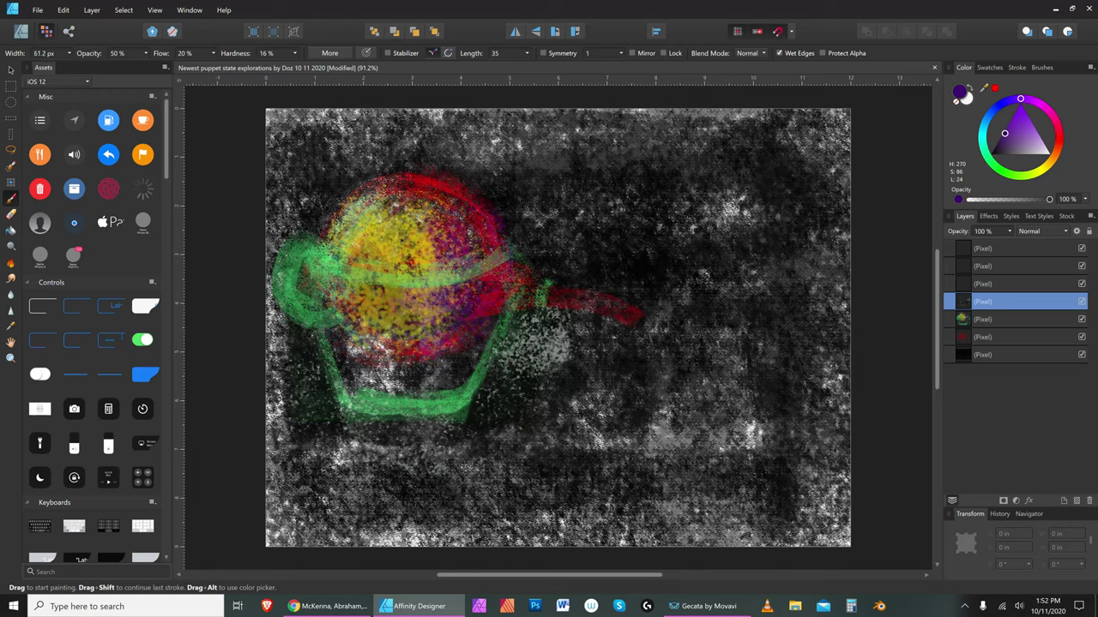
key("bracketright")
mouse_move(307, 263)
left_mouse_down()
mouse_move(296, 286)
mouse_move(312, 308)
mouse_move(290, 274)
mouse_move(312, 307)
left_mouse_up()
key("bracketright")
key("bracketright")
key("bracketright")
key("bracketright")
key("bracketright")
key("bracketleft")
key("bracketleft")
key("bracketleft")
key("bracketleft")
key("bracketleft")
key("bracketleft")
key("bracketleft")
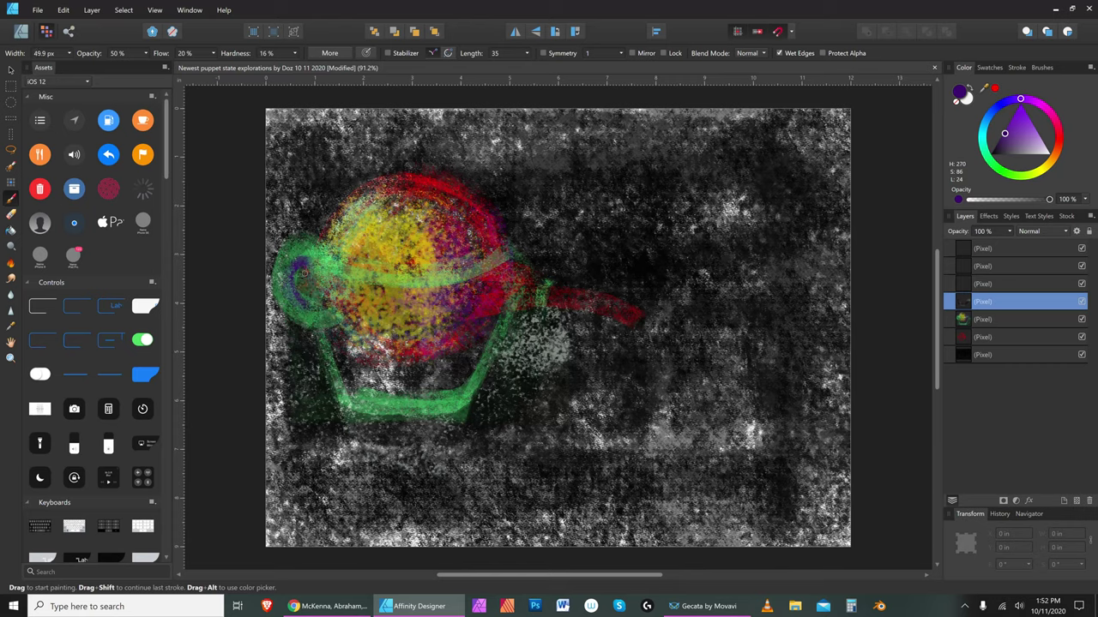
Shade the ring's lower edge and the inside of the tapered jaw with dark purple, enlarging the brush to about 160 px
key("bracketright")
key("bracketright")
key("bracketright")
key("bracketright")
key("bracketright")
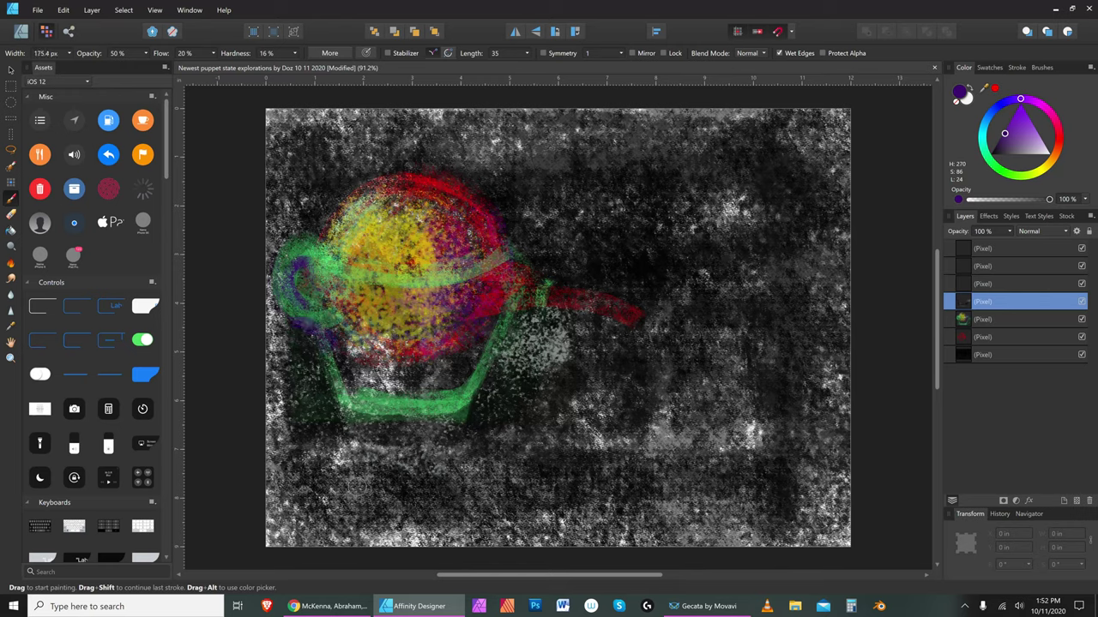
key("bracketright")
key("bracketright")
key("bracketright")
key("bracketleft")
key("bracketleft")
left_click_drag(510, 304, 477, 346)
left_click_drag(437, 392, 467, 352)
key("bracketleft")
mouse_move(358, 386)
left_mouse_down()
mouse_move(405, 408)
mouse_move(474, 375)
left_mouse_up()
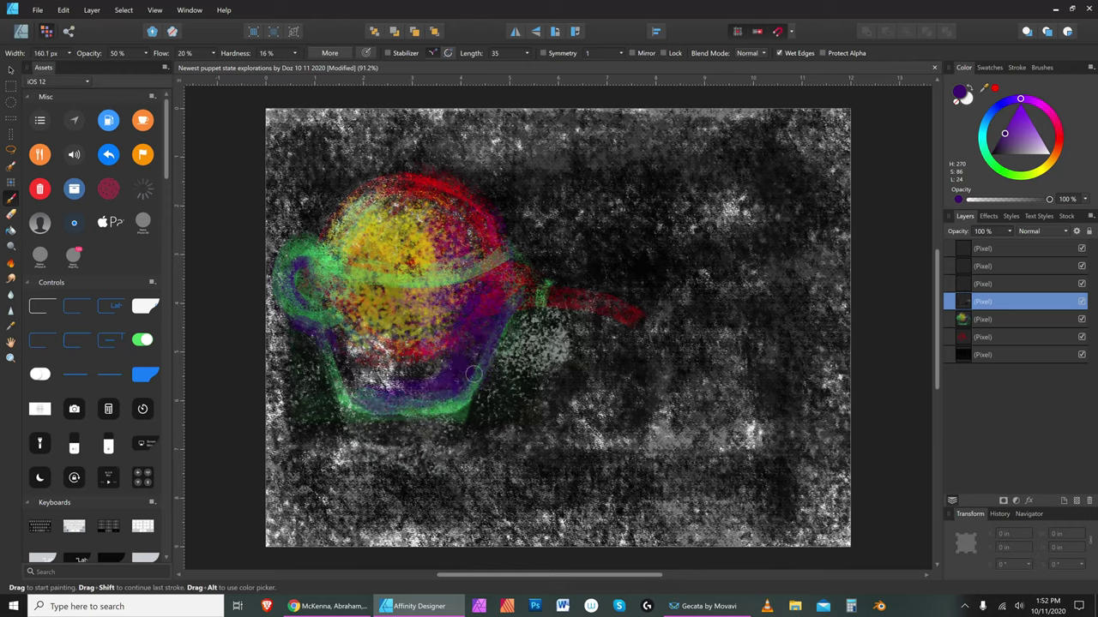
Shade the upper and lower edges of the red stem with dark purple
key("bracketleft")
key("bracketleft")
mouse_move(552, 284)
left_mouse_down()
mouse_move(632, 305)
mouse_move(562, 287)
mouse_move(589, 289)
mouse_move(632, 317)
left_mouse_up()
key("bracketright")
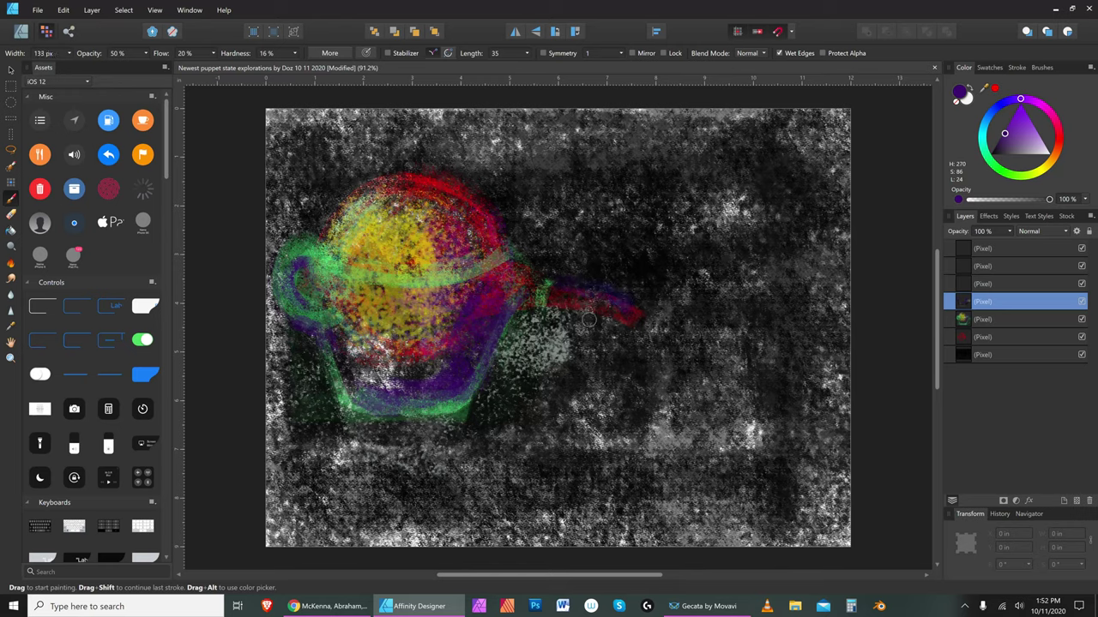
key("bracketleft")
key("bracketleft")
left_click_drag(612, 318, 551, 310)
Paint golden yellow (H 43, S 100, L 48) on the joint between the ball and the purple-red stem
key("bracketleft")
key("bracketleft")
left_click(1050, 164)
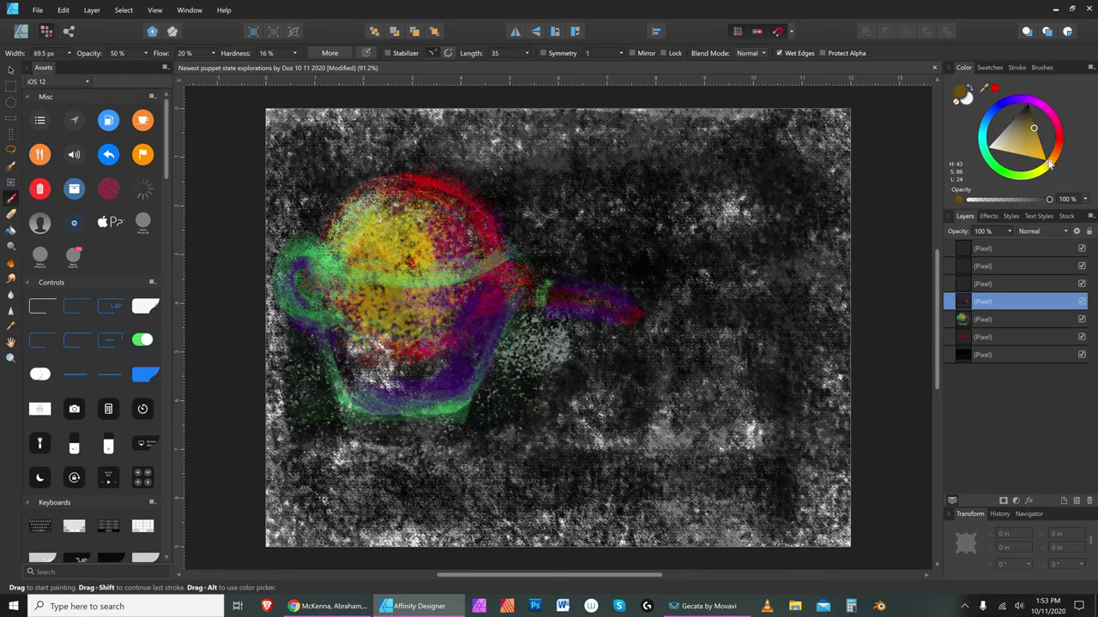
left_click(1047, 160)
mouse_move(509, 325)
left_mouse_down()
mouse_move(537, 302)
mouse_move(532, 315)
left_mouse_up()
key("bracketleft")
key("bracketleft")
key("bracketleft")
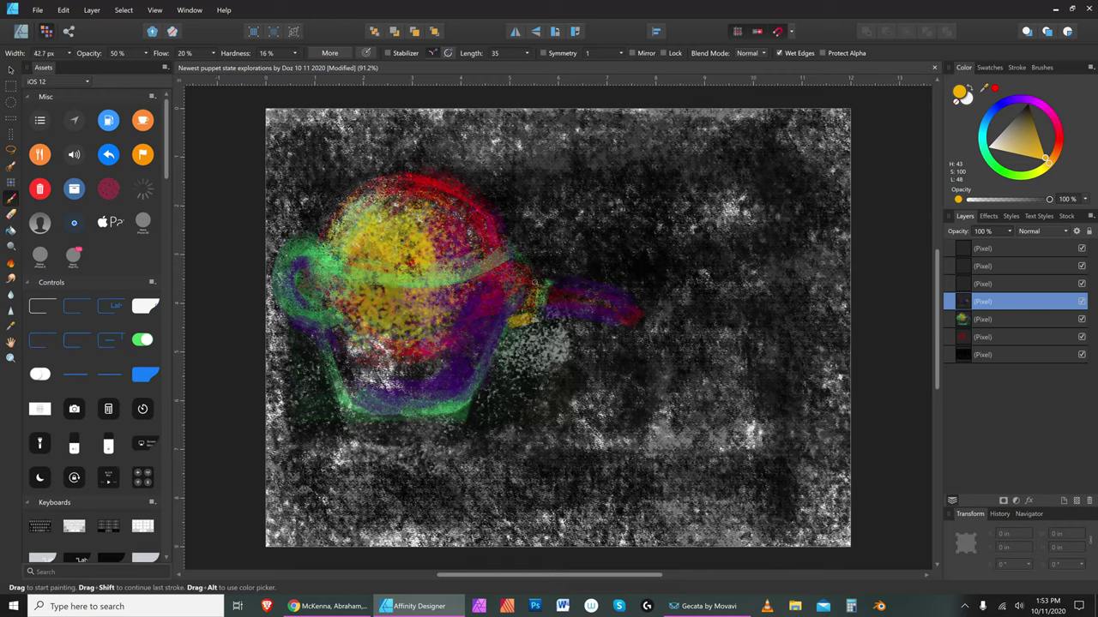
Paint golden yellow along the jaw's right and left lines with a brush of about 84 px
key("]")
key("]")
key("]")
key("]")
key("[")
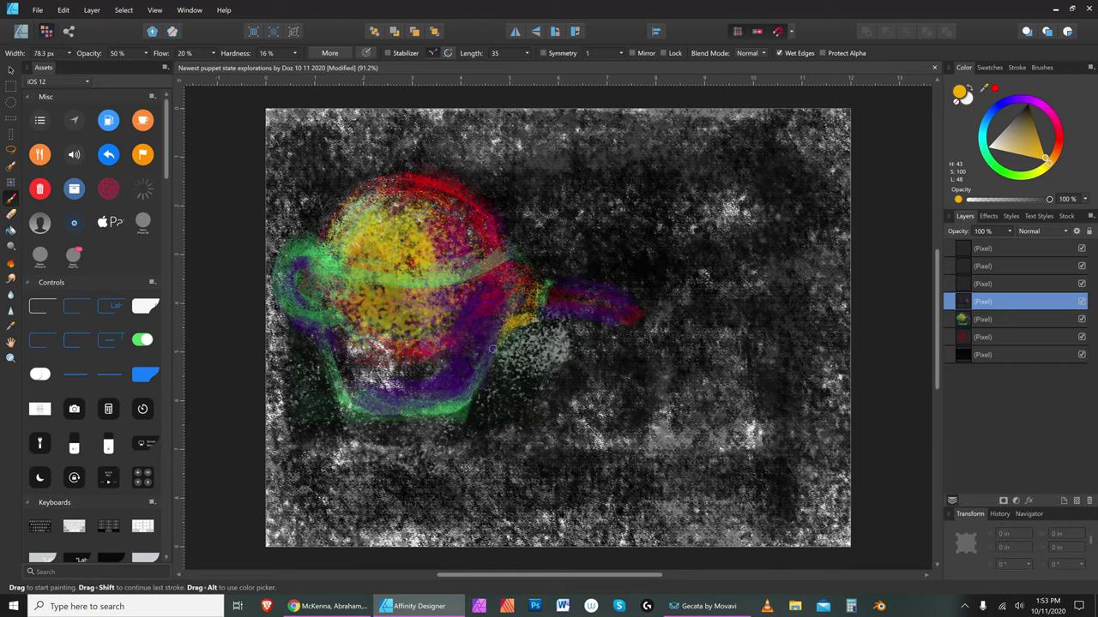
key("]")
key("bracketright")
key("]")
key("[")
key("bracketright")
left_click_drag(324, 361, 350, 407)
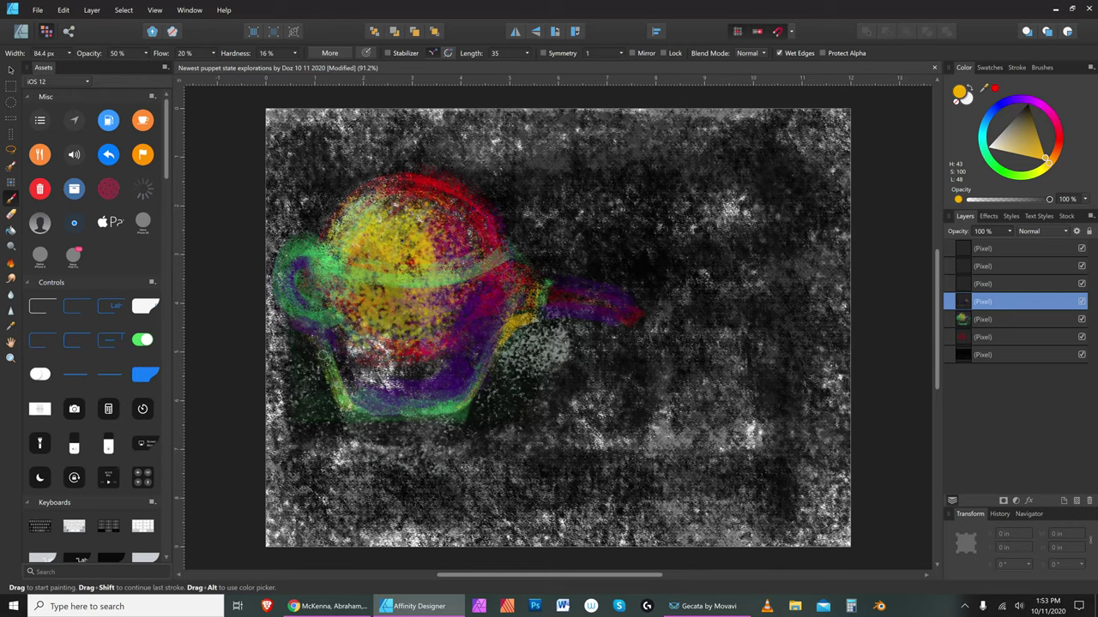
mouse_move(319, 339)
left_mouse_down()
mouse_move(326, 356)
mouse_move(415, 404)
left_mouse_up()
Paint near-black (H 43, S 61, L 4) inside the green ring and around where it meets the ball
key("bracketright")
key("bracketright")
key("bracketright")
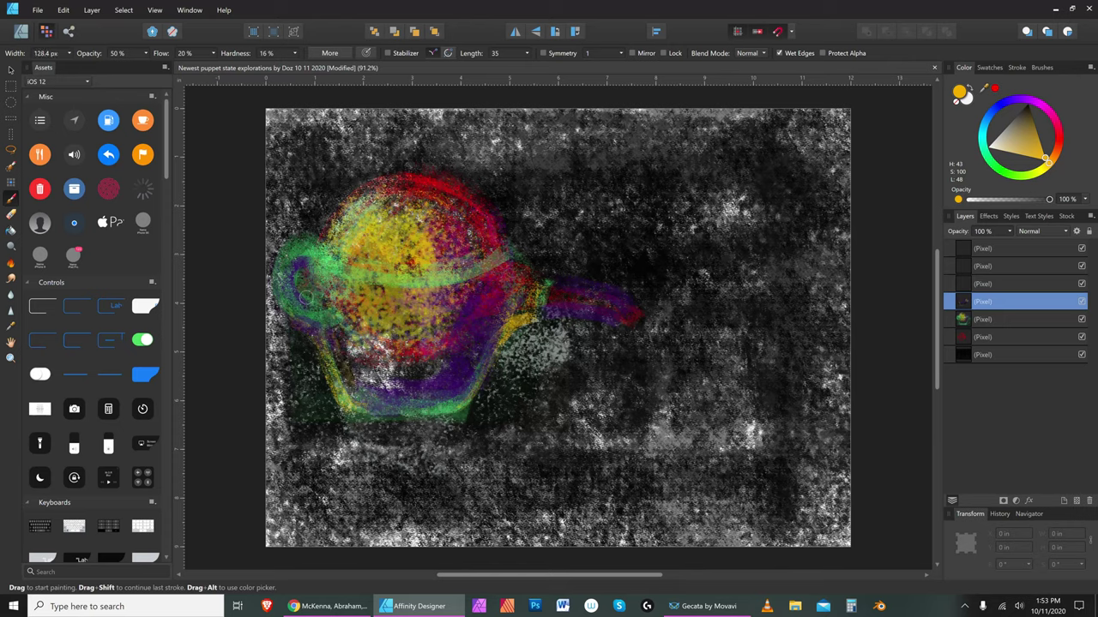
left_click(1029, 109)
mouse_move(306, 268)
left_mouse_down()
mouse_move(289, 294)
mouse_move(296, 269)
mouse_move(295, 291)
mouse_move(299, 269)
mouse_move(310, 303)
mouse_move(319, 295)
mouse_move(295, 271)
mouse_move(308, 294)
mouse_move(295, 274)
mouse_move(296, 301)
mouse_move(301, 269)
mouse_move(313, 311)
left_mouse_up()
key("[")
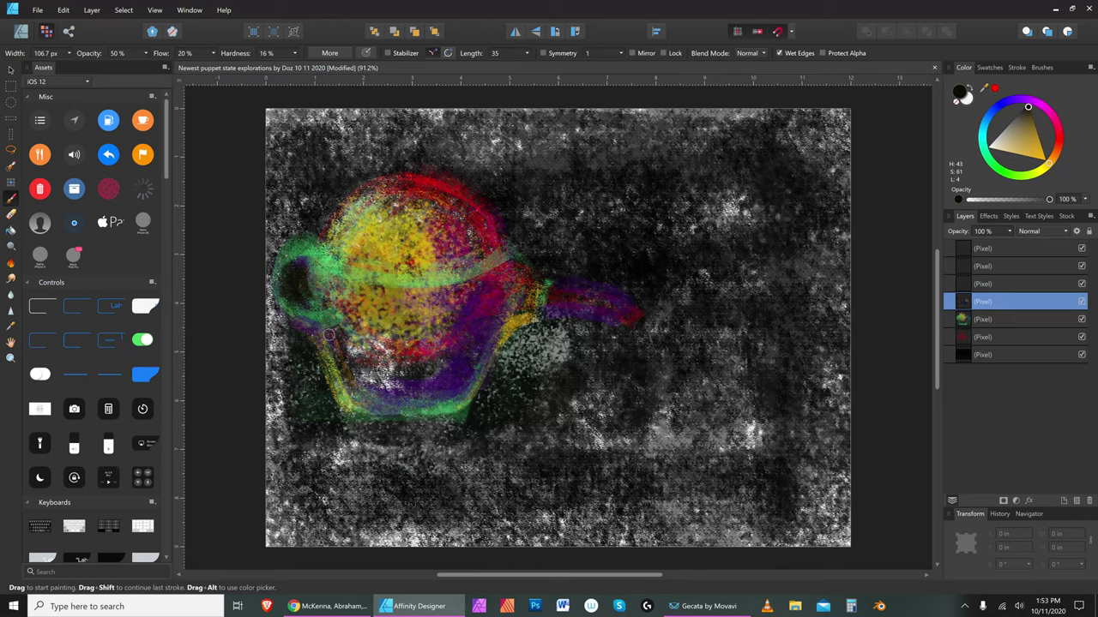
left_click_drag(313, 227, 338, 309)
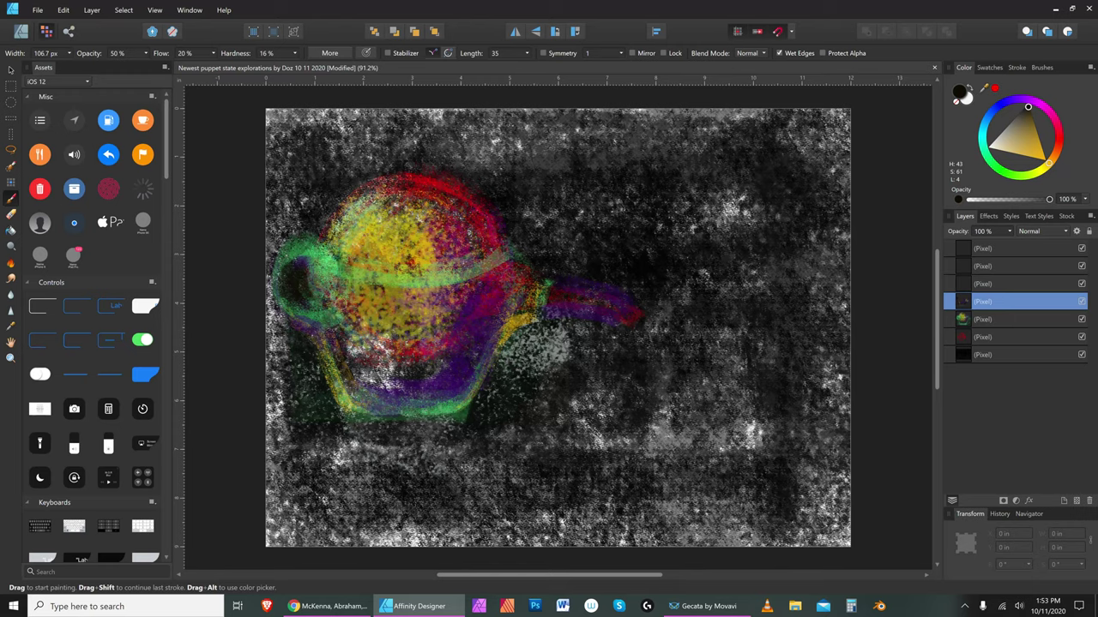
key("bracketright")
key("bracketright")
key("bracketright")
key("bracketright")
key("bracketright")
key("bracketleft")
key("bracketleft")
key("bracketleft")
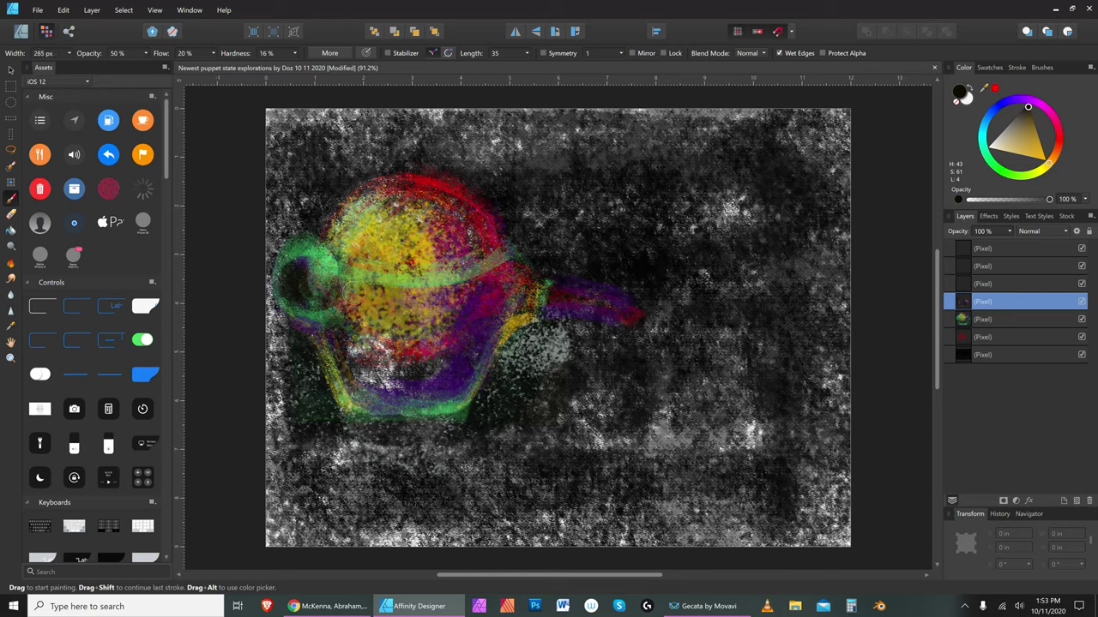
Paint a small muted gold (H 43, S 76, L 48) spot inside the dark centre of the ring
key("bracketleft")
key("bracketleft")
key("bracketleft")
key("bracketleft")
key("bracketleft")
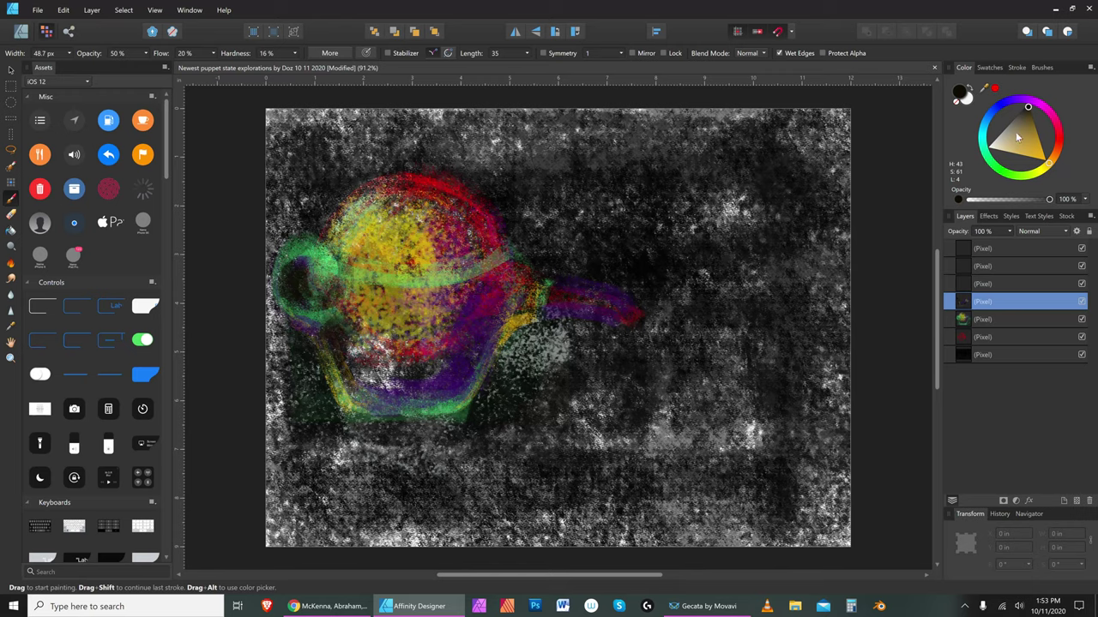
left_click_drag(1023, 131, 1046, 144)
key("bracketright")
key("bracketright")
key("bracketright")
key("bracketright")
key("bracketright")
key("bracketright")
key("bracketright")
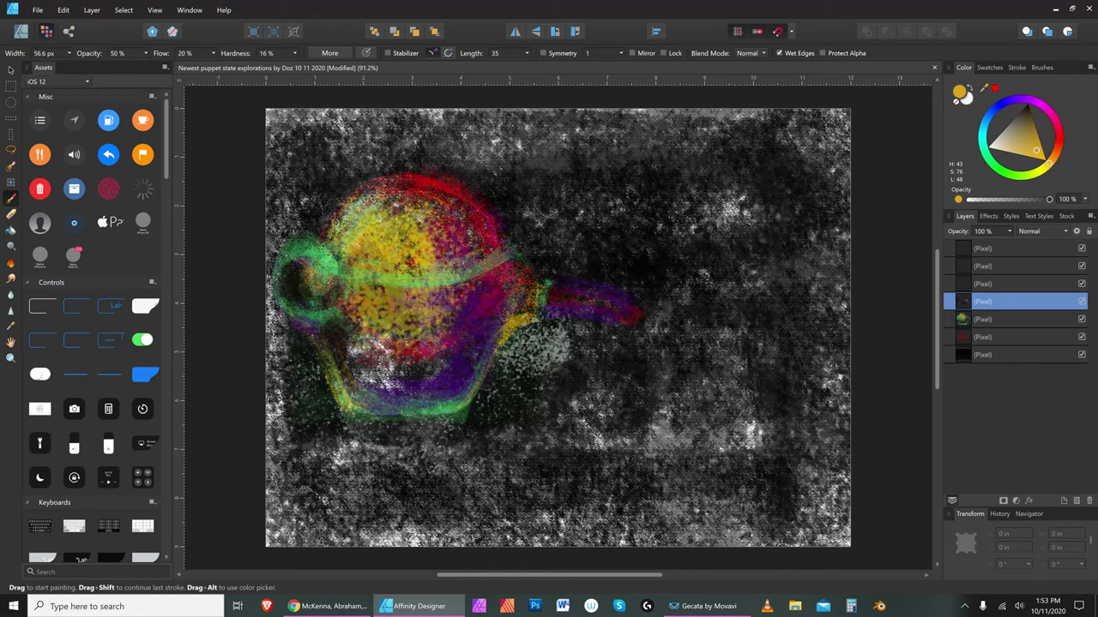
Extend the gold into a curl inside the ring and add gold specks along the ring's outer edge
key("bracketleft")
key("bracketleft")
key("bracketleft")
left_click_drag(312, 291, 326, 290)
key("bracketright")
key("bracketright")
key("bracketright")
key("bracketright")
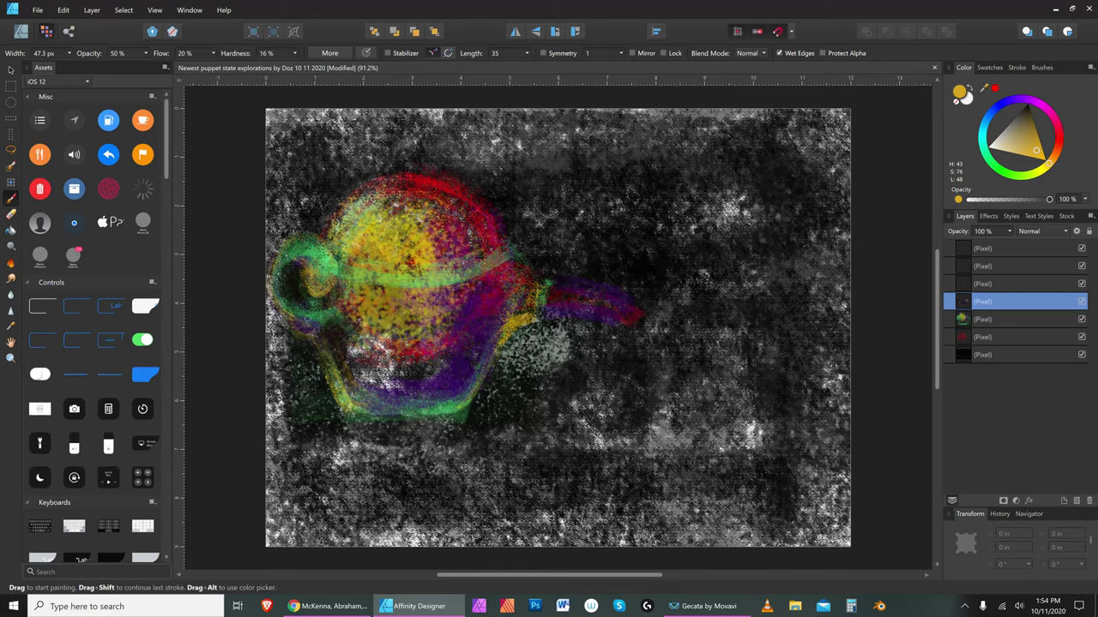
Paint a red (H 356, S 76, L 48) curve inside the ring with a 37.8 px brush
key("bracketleft")
key("bracketleft")
key("bracketleft")
key("bracketleft")
left_click(1060, 137)
key("bracketright")
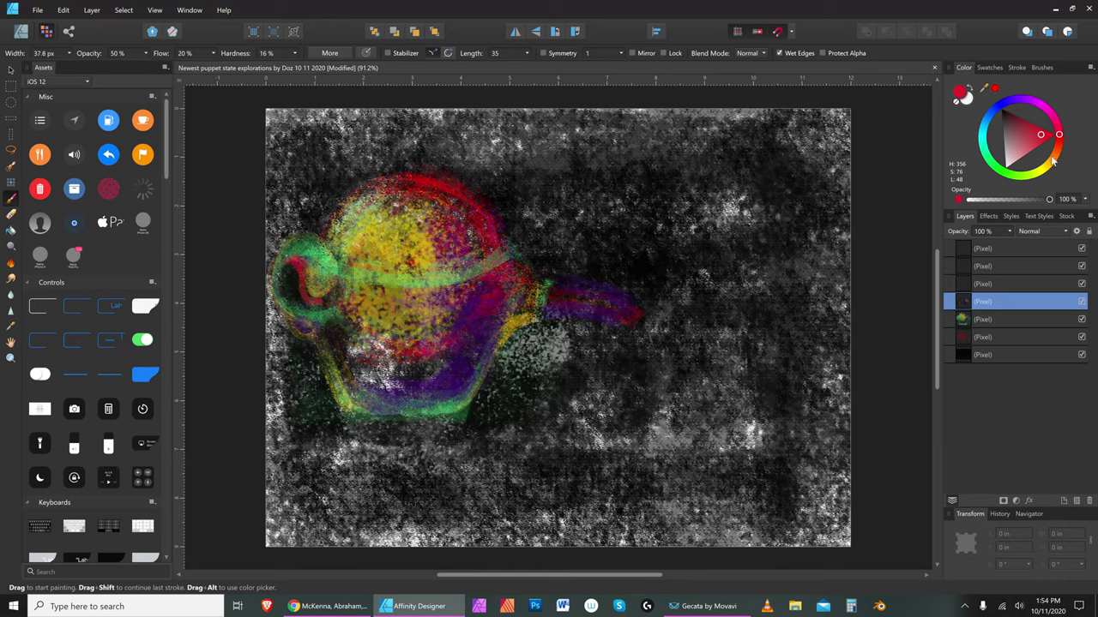
Paint cyan (H 185, S 76, L 48) over the curl inside the ring with a 52.5 px brush
left_click(979, 134)
key("bracketright")
key("bracketright")
key("bracketright")
mouse_move(305, 268)
left_mouse_down()
mouse_move(320, 301)
mouse_move(310, 271)
mouse_move(332, 297)
left_mouse_up()
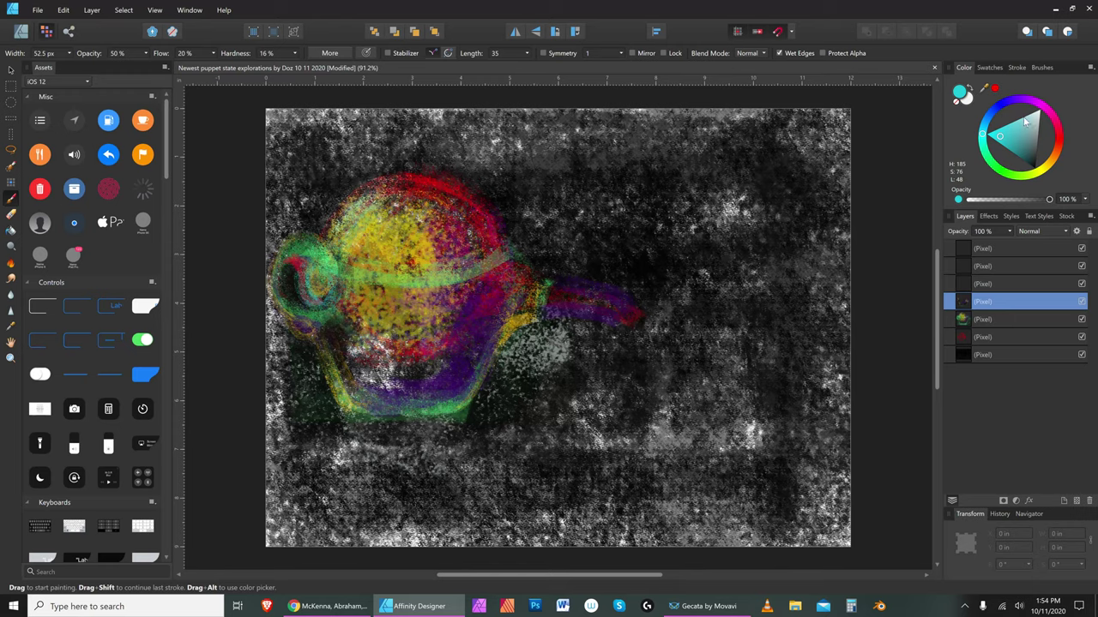
Paint red (H 357, S 76, L 48) along the ring's outer left and lower edge
left_click(1059, 130)
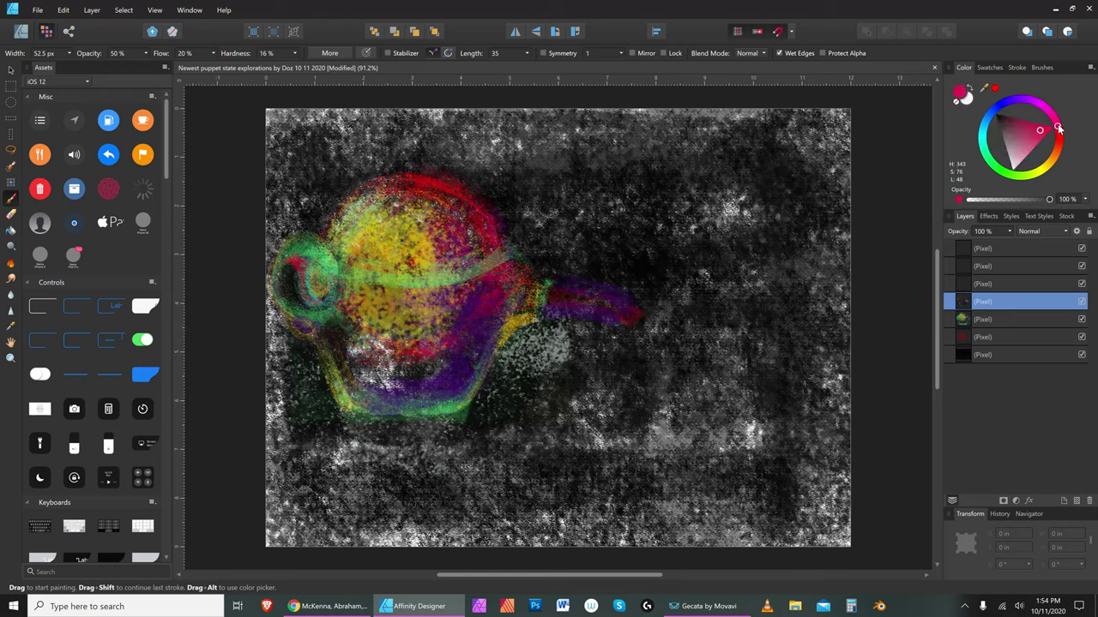
left_click(1060, 137)
key("bracketright")
key("bracketright")
key("bracketleft")
key("bracketleft")
key("bracketleft")
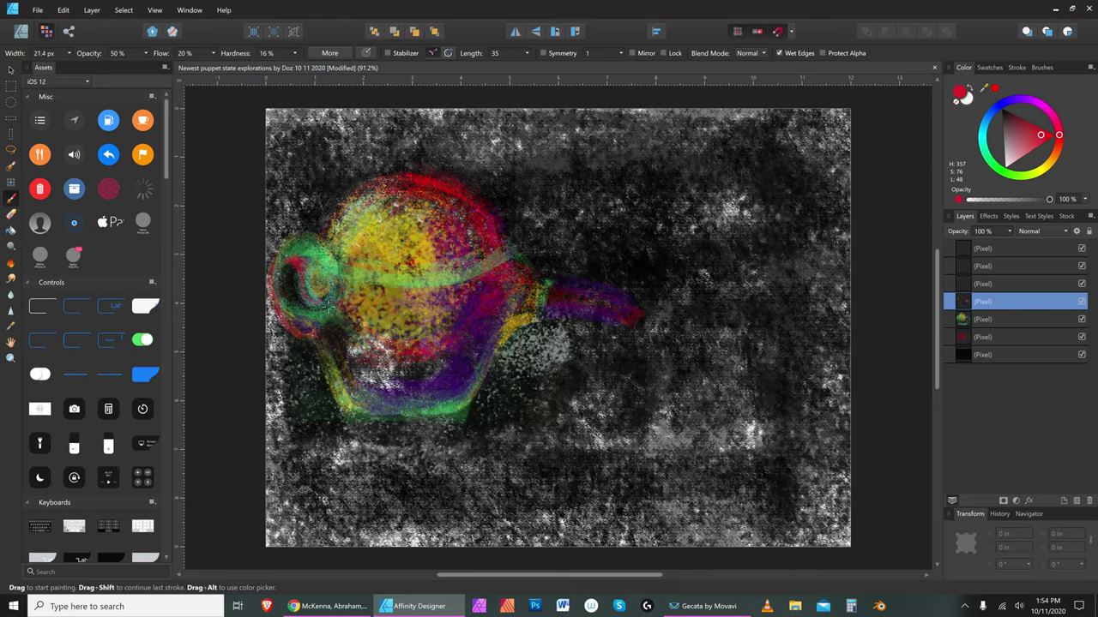
Paint a blue (H 248, S 76, L 48) dot just below the ring with a 99.6 px brush
left_click(1005, 102)
key("bracketright")
key("bracketright")
left_click_drag(316, 349, 309, 345)
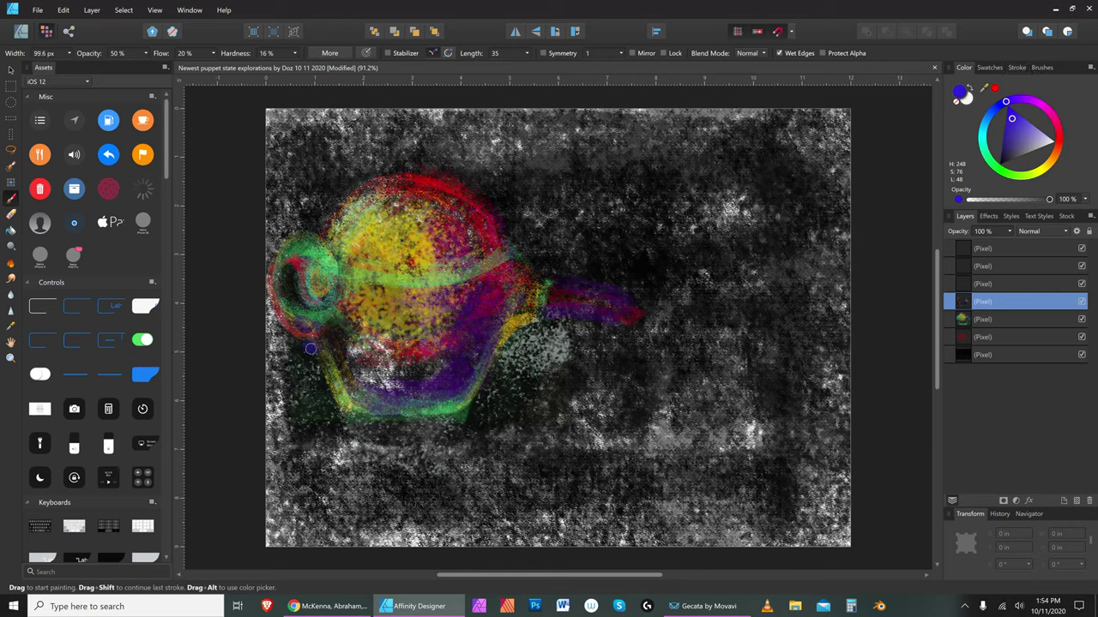
Paint blue along both sides of the jaw's left line with a smaller brush
key("bracketleft")
key("bracketleft")
key("bracketleft")
key("bracketleft")
key("bracketleft")
key("bracketleft")
key("bracketleft")
key("bracketleft")
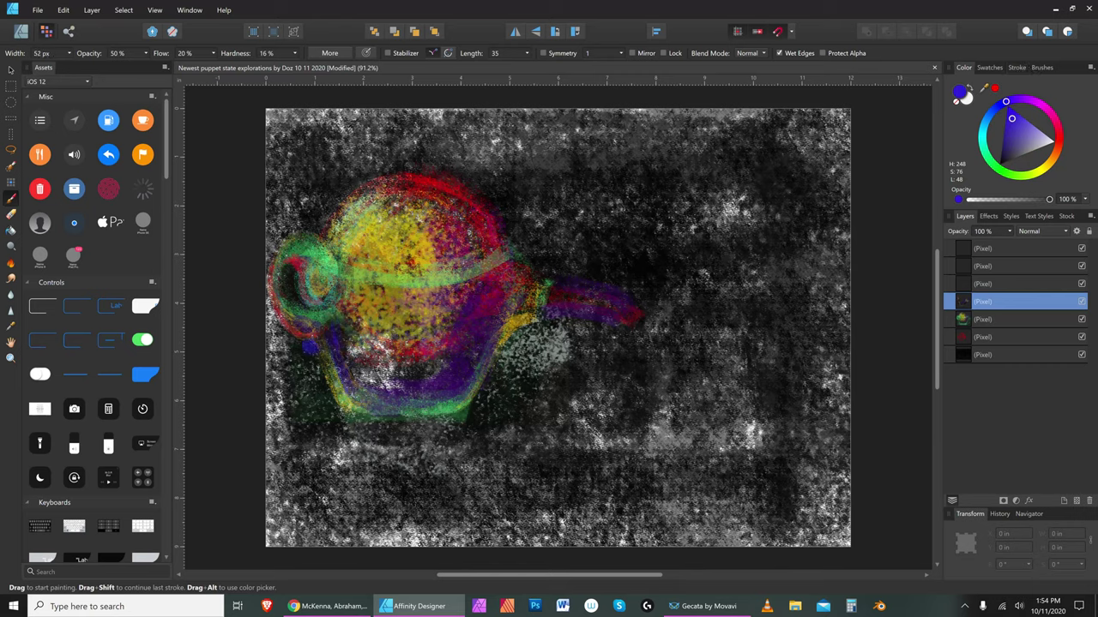
key("bracketright")
Paint a magenta (H 301, S 76, L 48) spot where the ring meets the ball
left_click(1040, 106)
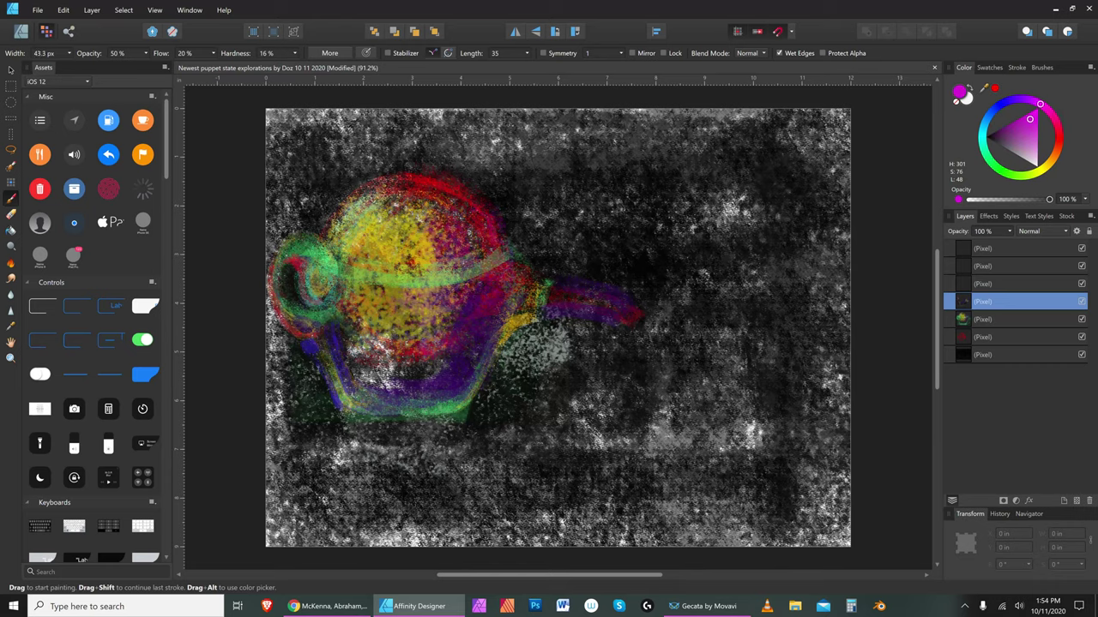
mouse_move(331, 264)
left_mouse_down()
mouse_move(335, 289)
mouse_move(323, 294)
left_mouse_up()
key("bracketleft")
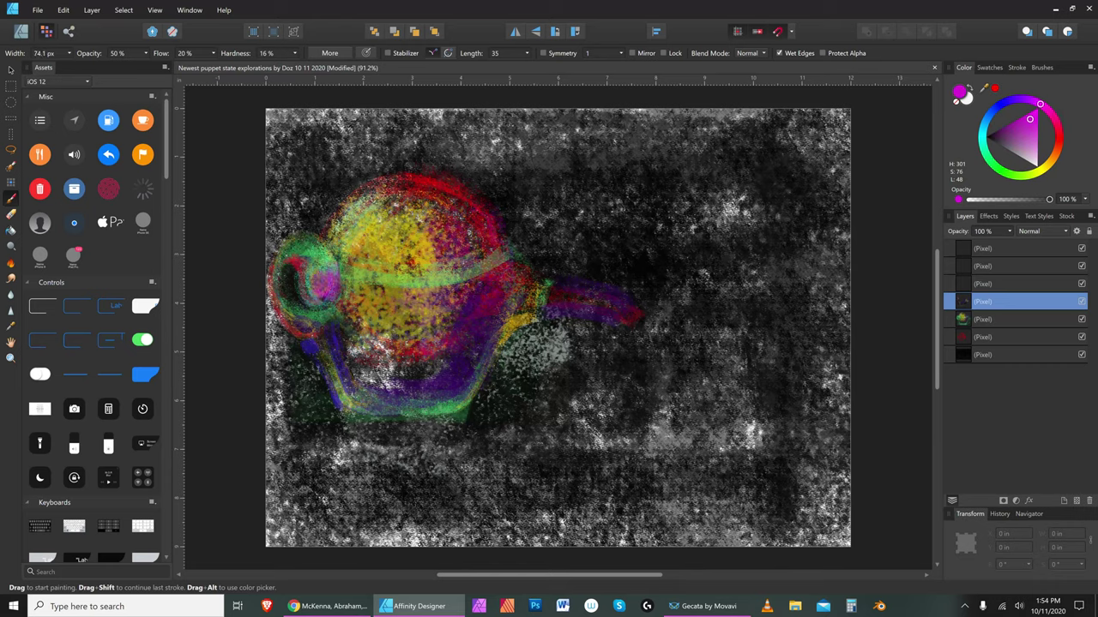
Paint a near-black (H 301, S 94, L 4) shadow line beneath the green band across the ball, enlarging the brush to 76 px
key("bracketright")
left_click(991, 134)
key("bracketleft")
key("bracketleft")
mouse_move(344, 285)
left_mouse_down()
mouse_move(507, 263)
mouse_move(404, 289)
left_mouse_up()
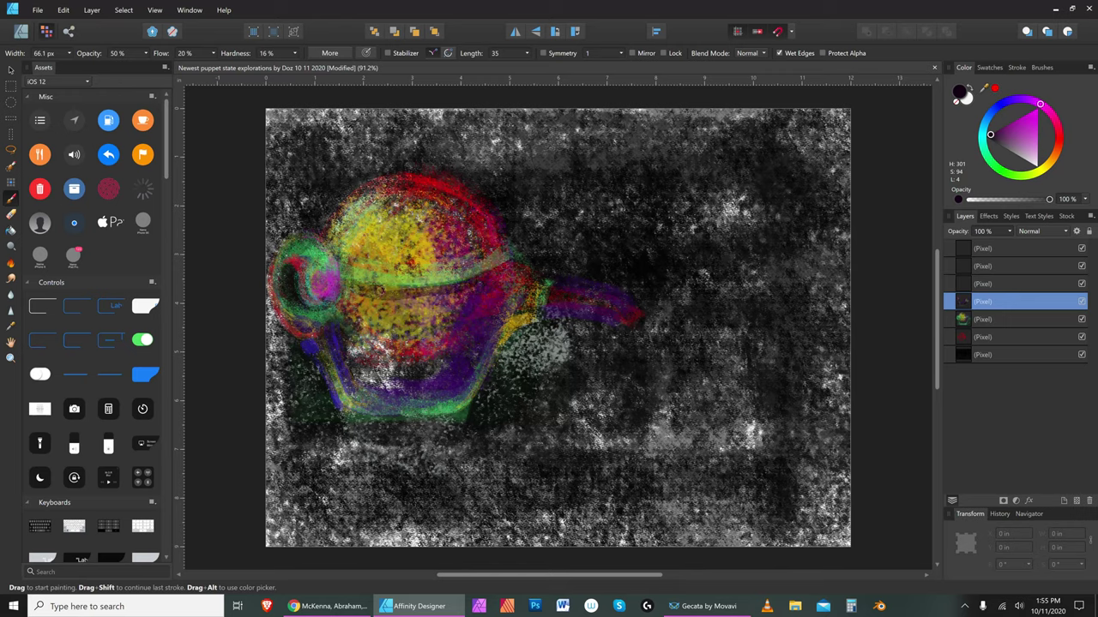
key("bracketright")
left_click_drag(344, 278, 496, 275)
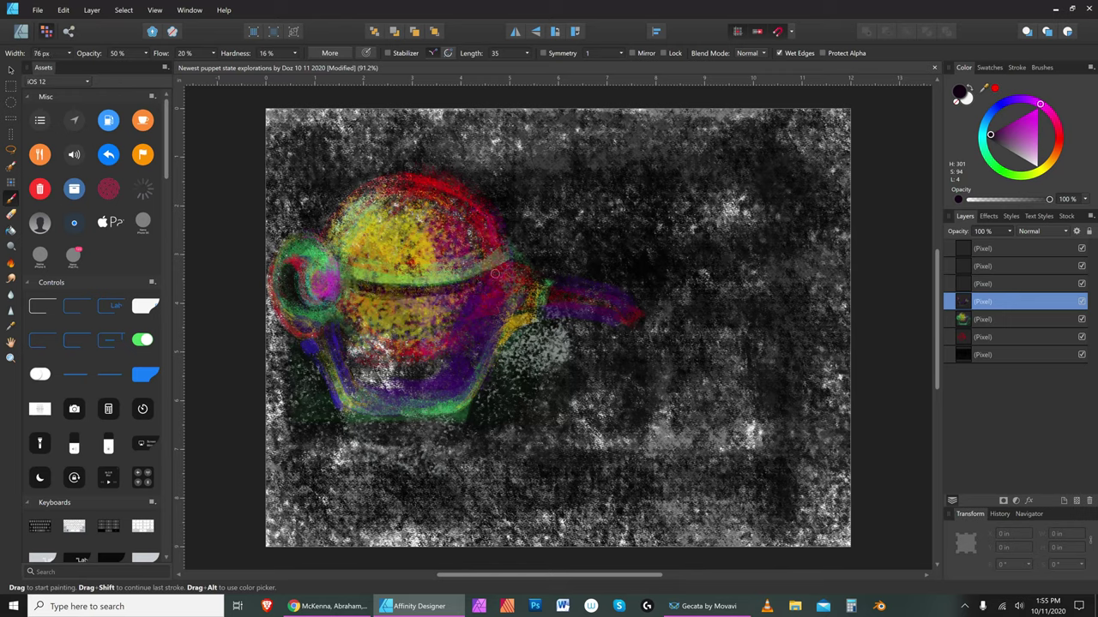
Paint a near-black shadow down the ball's upper right edge with a 53.7 px brush
key("bracketleft")
key("bracketleft")
key("bracketleft")
left_click_drag(507, 235, 511, 256)
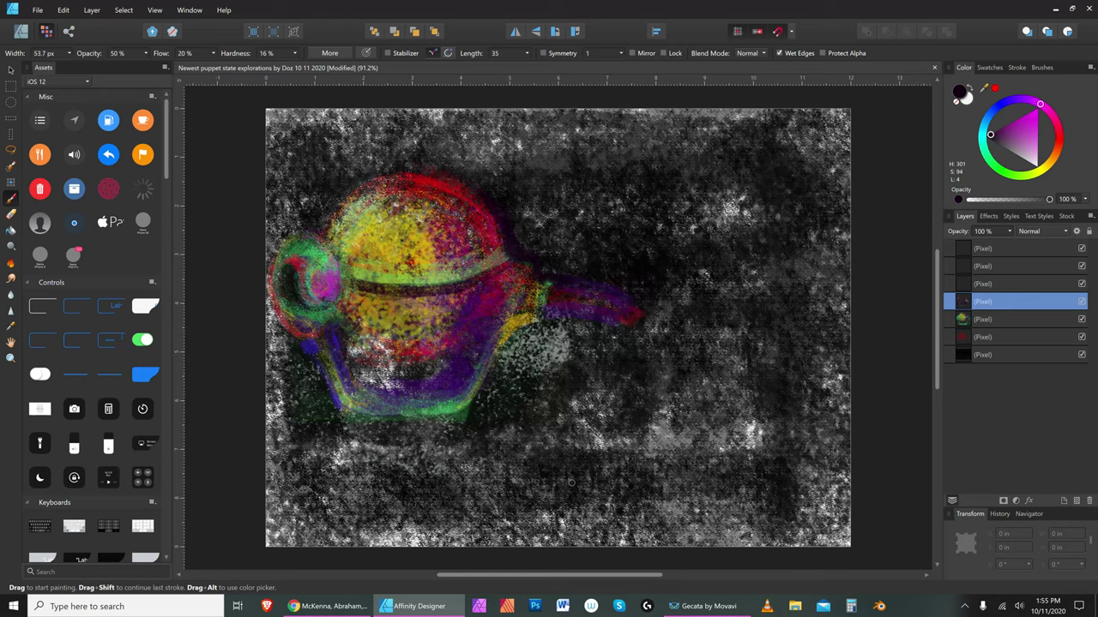
Paint a pinkish-white highlight (H 301, S 38, L 94) over the top of the ring, reducing the brush to about 55 px
left_click(1035, 164)
key("bracketright")
key("bracketright")
key("bracketright")
key("bracketright")
key("bracketright")
mouse_move(294, 252)
left_mouse_down()
mouse_move(321, 288)
mouse_move(318, 266)
mouse_move(288, 261)
mouse_move(277, 287)
mouse_move(309, 314)
left_mouse_up()
key("bracketleft")
key("bracketleft")
key("bracketleft")
key("bracketleft")
key("bracketleft")
key("bracketleft")
key("bracketleft")
key("bracketleft")
left_click_drag(285, 249, 312, 243)
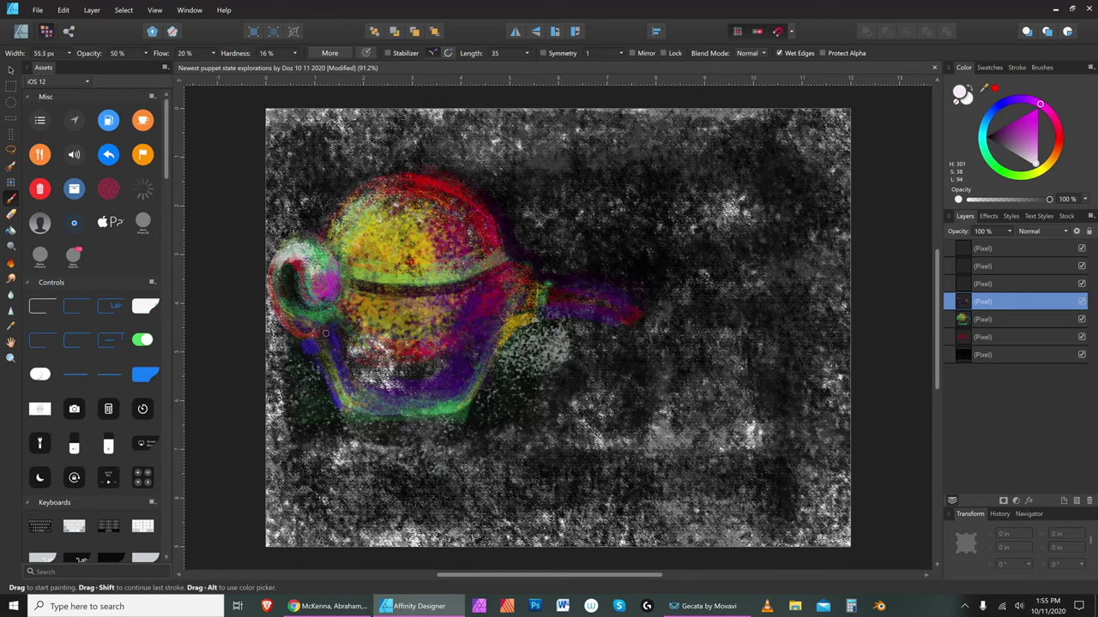
Dab pale blue (H 211, S 38, L 94) onto the inner curve of the ring with a slightly larger brush
left_click(987, 116)
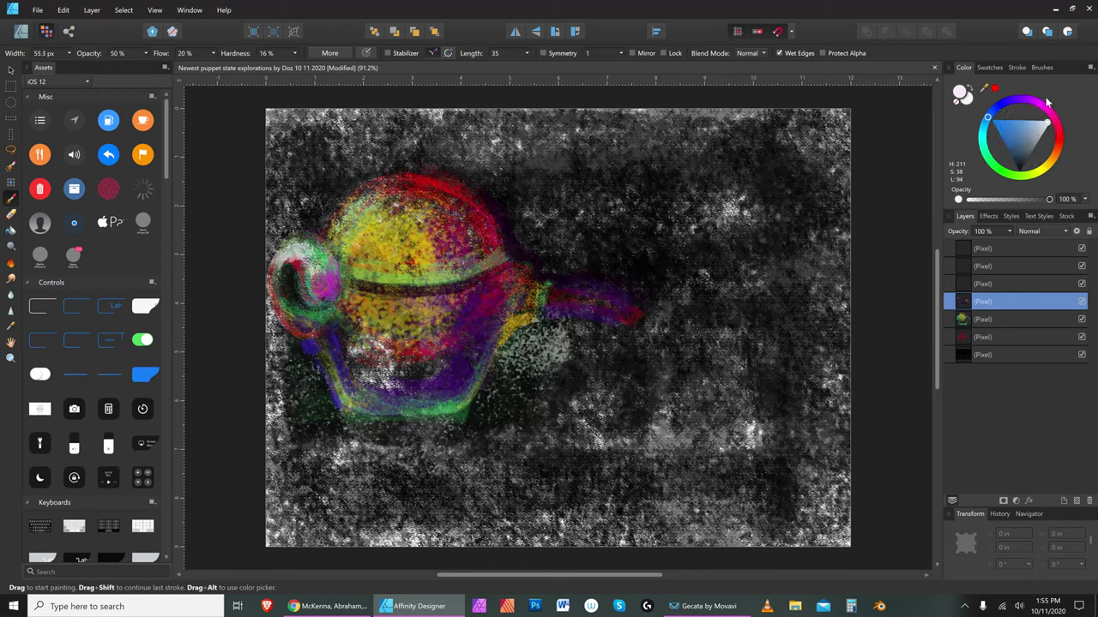
key("bracketright")
mouse_move(300, 263)
left_mouse_down()
mouse_move(276, 274)
mouse_move(281, 260)
mouse_move(303, 269)
left_mouse_up()
Paint bright blue (H 211, S 88, L 50) across the ring around its dark opening
left_click(996, 122)
key("bracketright")
key("bracketright")
key("bracketright")
key("bracketright")
key("bracketright")
key("bracketright")
key("bracketright")
key("bracketright")
key("bracketright")
key("bracketright")
key("bracketright")
key("bracketright")
key("bracketright")
key("bracketright")
key("bracketright")
key("bracketright")
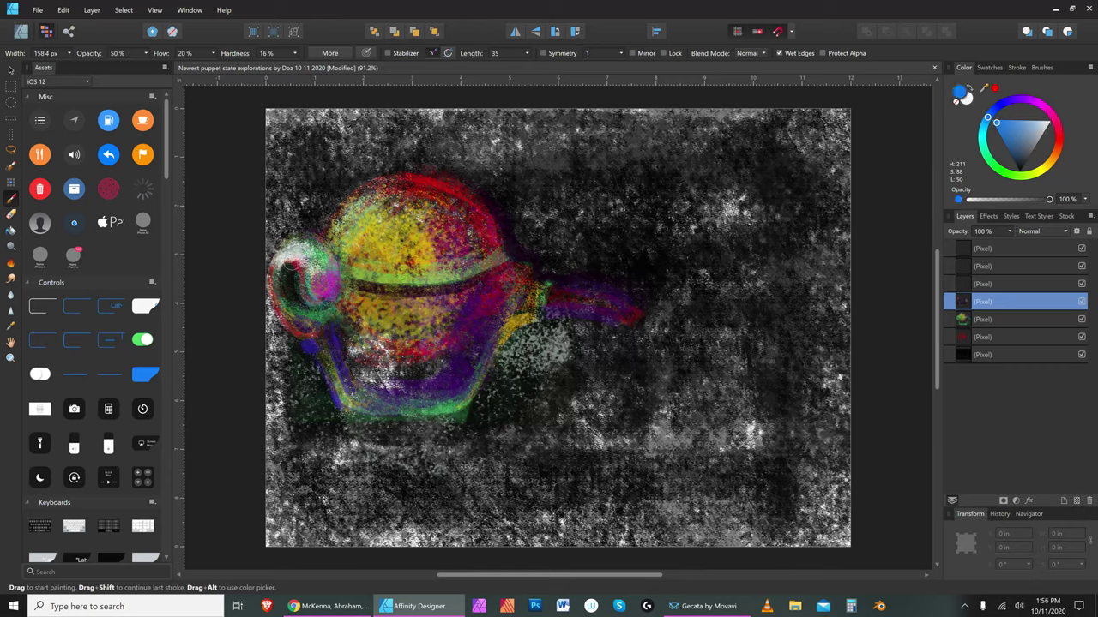
key("bracketleft")
key("bracketleft")
key("bracketleft")
key("bracketleft")
key("bracketleft")
key("bracketleft")
key("bracketleft")
left_click_drag(277, 272, 304, 272)
Trace a blue line along the ring's left and lower curve with a 23.1 px brush
key("bracketleft")
key("bracketleft")
key("bracketleft")
key("bracketleft")
key("bracketleft")
key("bracketleft")
key("bracketleft")
key("bracketleft")
key("bracketleft")
key("bracketleft")
key("bracketleft")
left_click_drag(279, 275, 314, 316)
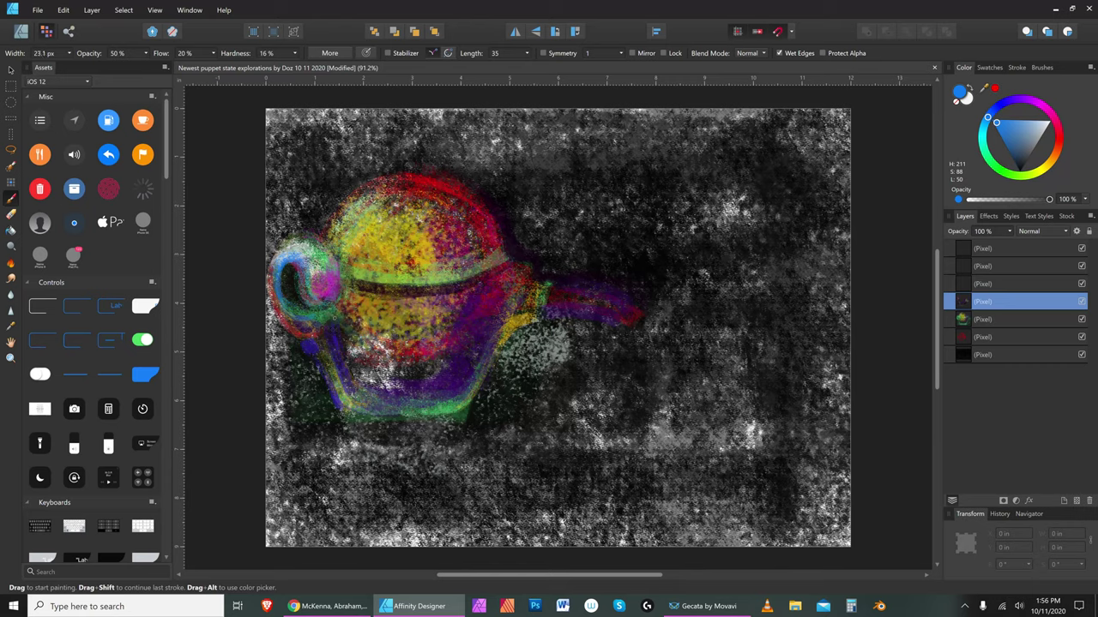
Fill the left side of the jaw with broad bright blue strokes using a much larger brush
key("bracketright")
key("bracketright")
key("bracketright")
key("bracketright")
key("bracketright")
key("bracketright")
key("bracketright")
key("bracketright")
key("bracketright")
key("bracketright")
key("bracketright")
key("bracketright")
key("bracketright")
key("bracketright")
key("bracketright")
key("bracketright")
key("bracketright")
key("bracketright")
key("bracketright")
key("bracketright")
left_click_drag(341, 324, 364, 396)
mouse_move(355, 346)
left_mouse_down()
mouse_move(373, 314)
mouse_move(378, 383)
mouse_move(388, 314)
left_mouse_up()
Paint violet (H 268, S 88, L 50) across the left and middle of the jaw with a brush over 200 px wide
key("bracketright")
key("bracketright")
key("bracketright")
key("bracketright")
key("bracketright")
key("bracketright")
key("bracketright")
key("bracketright")
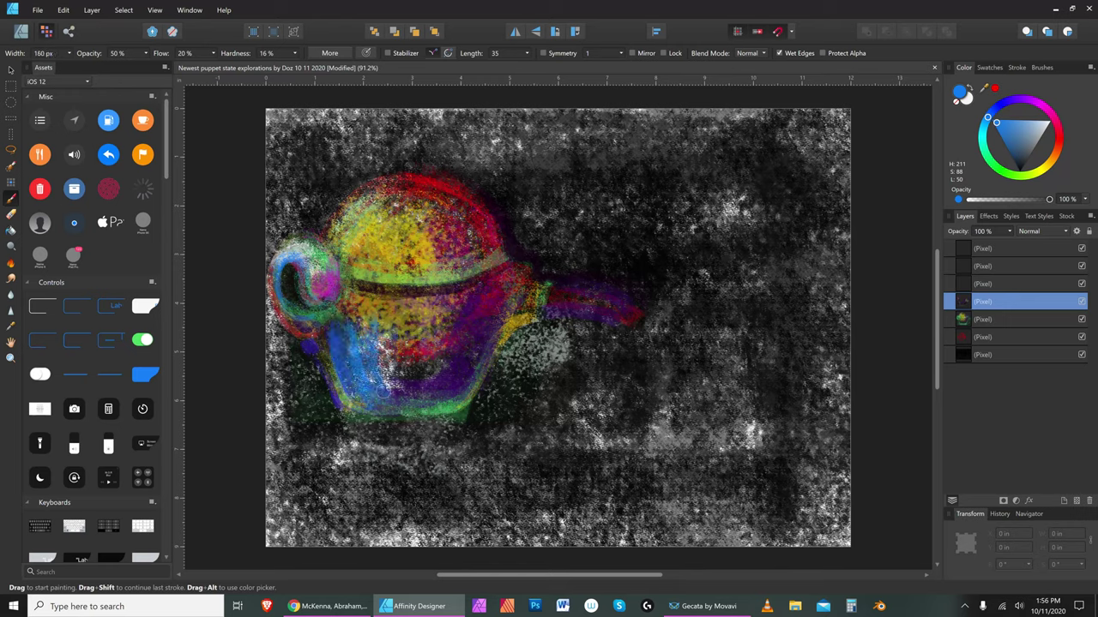
key("bracketleft")
key("bracketleft")
key("bracketleft")
key("bracketleft")
key("bracketleft")
key("bracketleft")
key("bracketleft")
key("bracketleft")
key("bracketleft")
key("bracketleft")
key("bracketleft")
key("bracketleft")
key("bracketleft")
left_click(1020, 102)
key("bracketright")
key("bracketright")
key("bracketright")
key("bracketright")
key("bracketright")
key("bracketright")
key("bracketright")
mouse_move(355, 347)
left_mouse_down()
mouse_move(358, 321)
mouse_move(364, 374)
mouse_move(390, 400)
mouse_move(384, 360)
mouse_move(401, 402)
mouse_move(426, 371)
left_mouse_up()
key("bracketleft")
key("bracketleft")
key("bracketleft")
key("bracketleft")
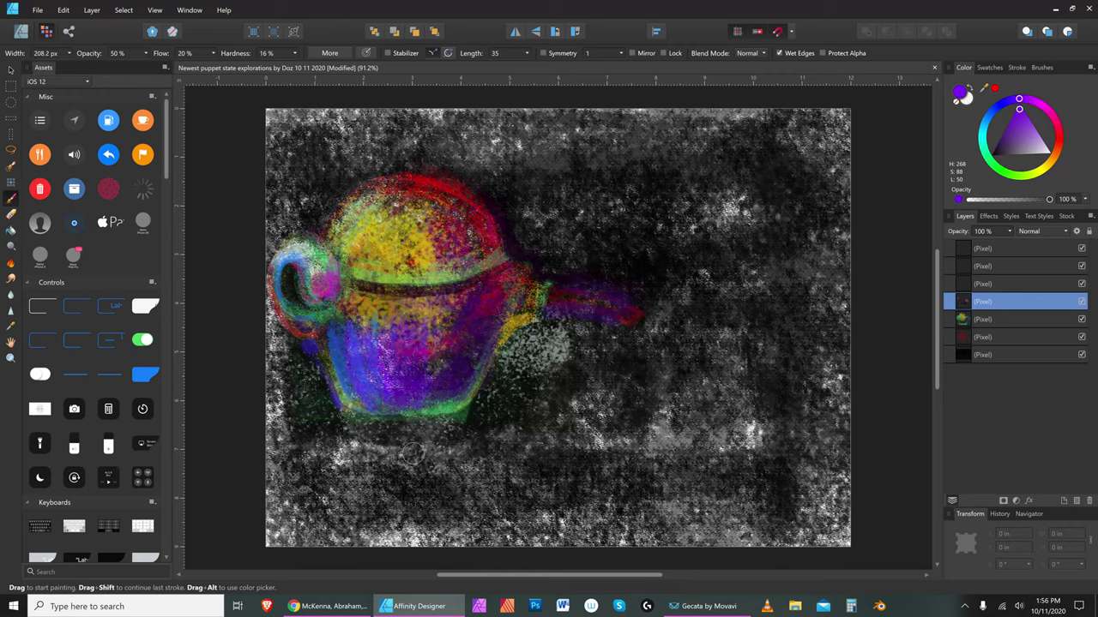
Place a teal (H 166, S 88, L 50) touch on the blue dot below the ring with a much smaller brush
key("bracketleft")
key("bracketleft")
key("bracketleft")
key("bracketleft")
key("bracketleft")
key("bracketleft")
key("bracketleft")
key("bracketleft")
left_click(985, 151)
key("bracketleft")
key("bracketleft")
key("bracketleft")
key("bracketleft")
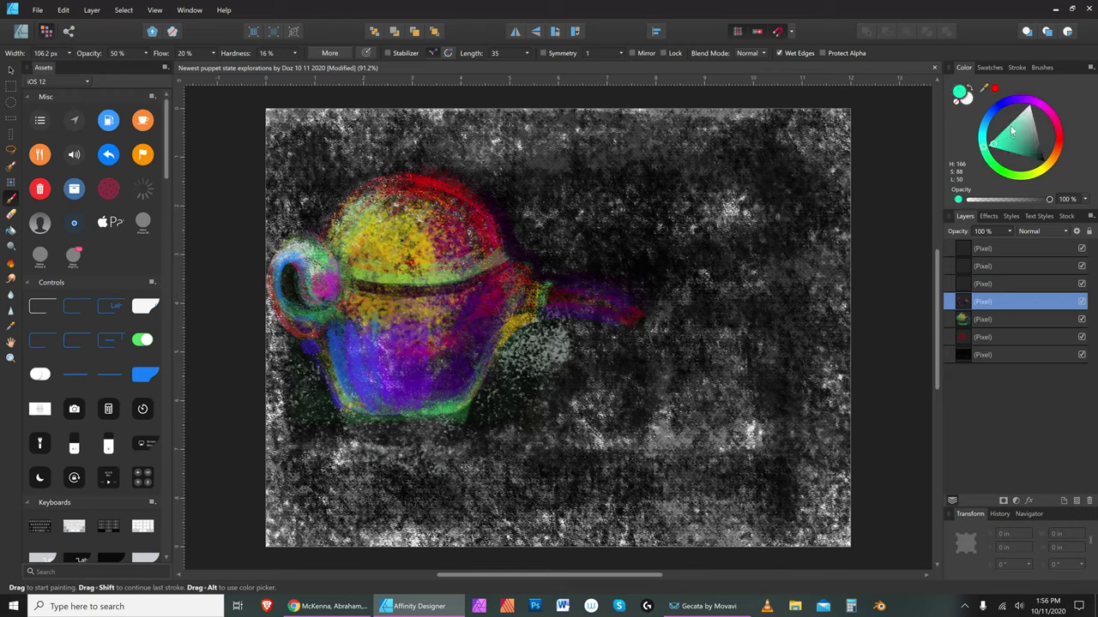
key("bracketleft")
key("bracketleft")
key("bracketleft")
key("bracketleft")
key("bracketleft")
key("bracketleft")
key("bracketleft")
key("bracketleft")
key("bracketleft")
key("bracketleft")
key("bracketleft")
key("bracketleft")
key("bracketleft")
key("bracketleft")
left_click(307, 345)
Outline the jaw's base and lower right edge in teal with a brush of about 46 px
key("bracketleft")
key("bracketleft")
key("bracketleft")
left_click_drag(351, 420, 472, 414)
left_click_drag(374, 426, 440, 426)
mouse_move(364, 426)
left_mouse_down()
mouse_move(460, 421)
mouse_move(505, 340)
mouse_move(465, 417)
mouse_move(427, 428)
mouse_move(468, 406)
left_mouse_up()
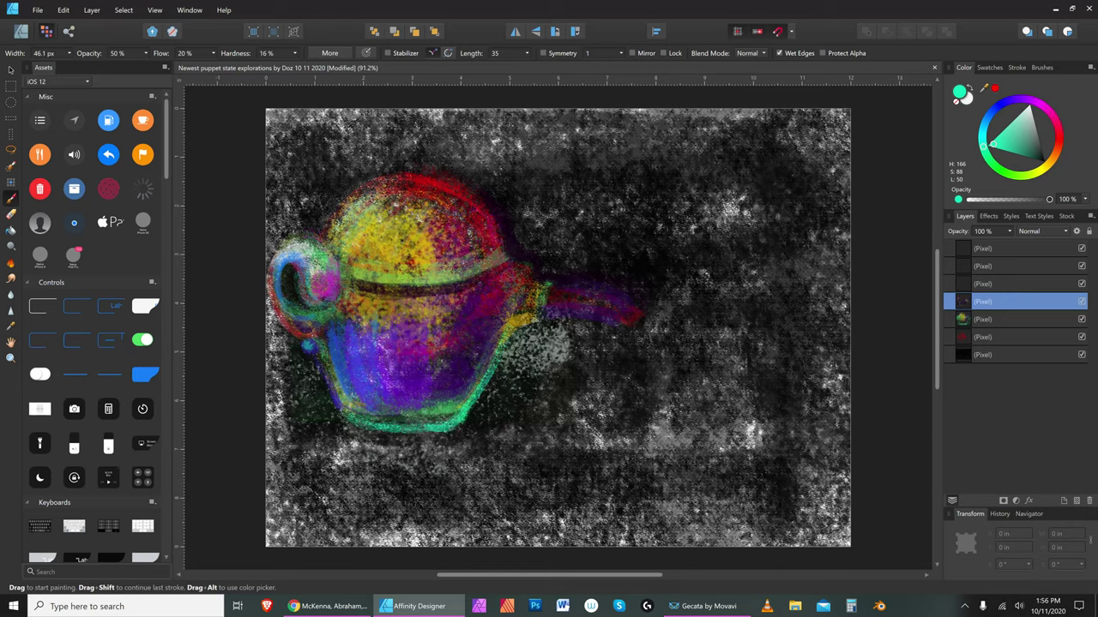
Paint a red (H 352, S 88, L 50) band along the jaw's base inside the teal outline with a brush of about 80 px
left_click(1060, 131)
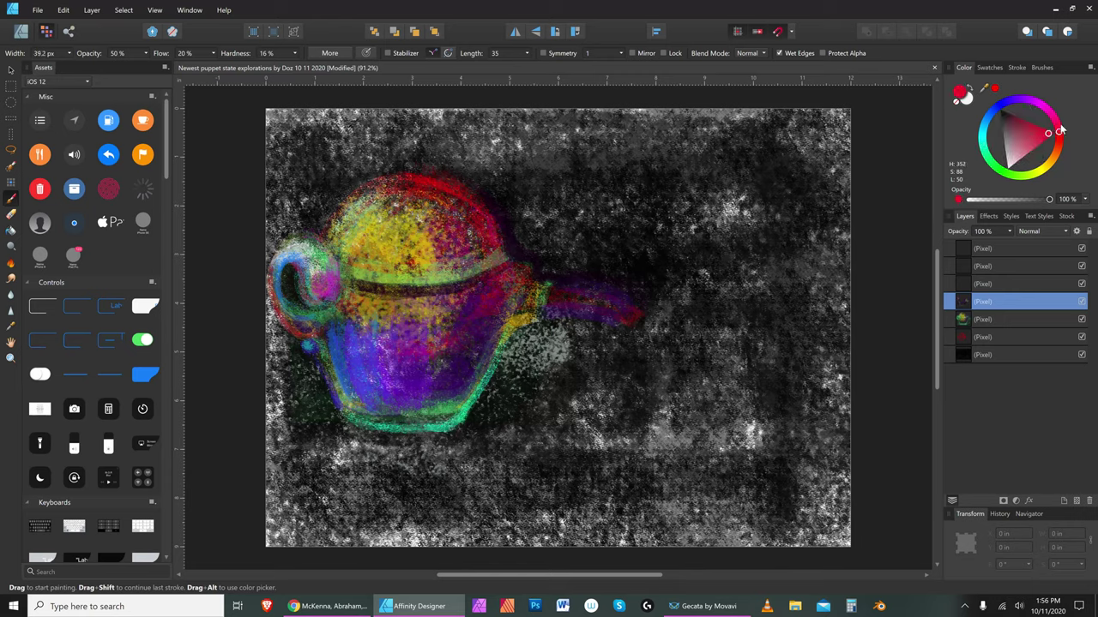
key("]")
key("]")
key("]")
key("]")
mouse_move(353, 410)
left_mouse_down()
mouse_move(448, 412)
mouse_move(356, 409)
left_mouse_up()
key("[")
key("bracketleft")
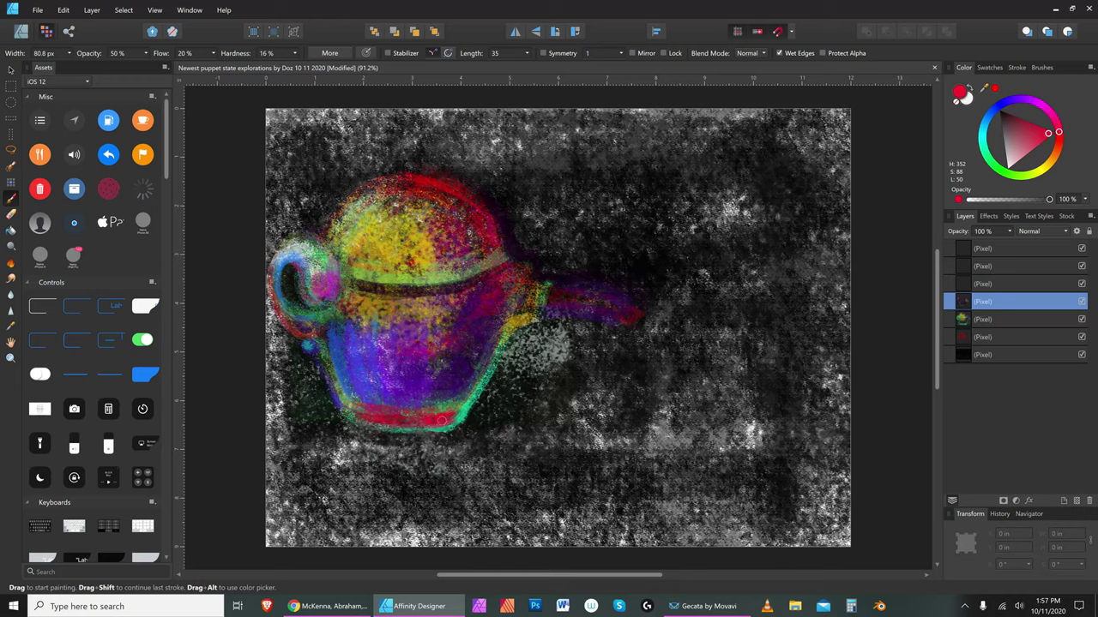
Dab a near-black (H 352, S 86, L 4) hollow into the stem's end with a brush of about 35 px
key("[")
left_click(1003, 111)
key("bracketleft")
key("bracketleft")
key("bracketleft")
key("bracketleft")
key("bracketleft")
key("bracketleft")
key("bracketright")
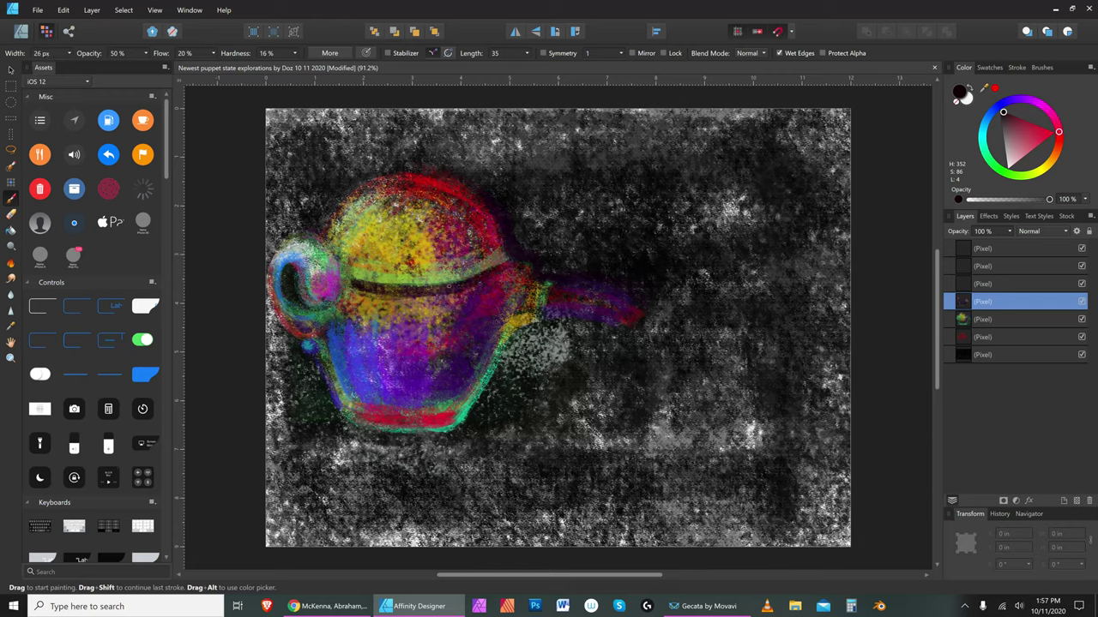
key("bracketright")
key("bracketright")
key("bracketright")
key("bracketright")
key("bracketleft")
key("bracketleft")
key("bracketright")
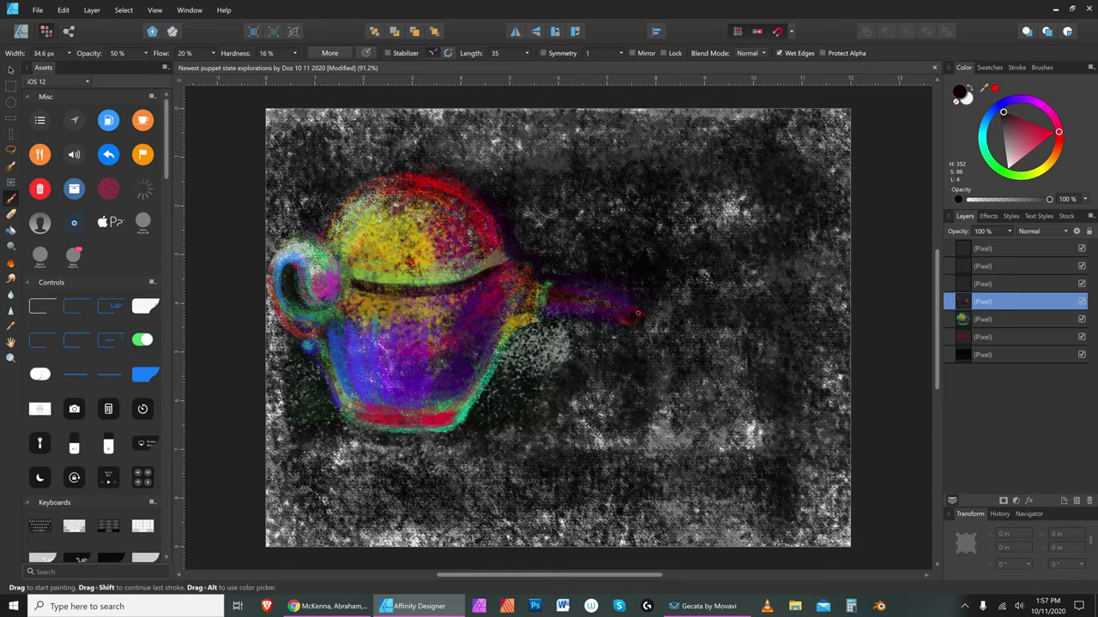
left_click_drag(634, 316, 636, 315)
Shade the middle and right of the jaw with near-black, using a brush enlarged to over 100 px
key("bracketright")
key("bracketright")
key("bracketright")
key("bracketright")
key("bracketright")
key("bracketright")
key("bracketright")
key("bracketright")
key("bracketleft")
key("bracketleft")
key("bracketleft")
key("bracketleft")
key("bracketright")
key("bracketright")
key("bracketright")
key("bracketright")
key("bracketright")
key("bracketright")
key("bracketright")
key("bracketright")
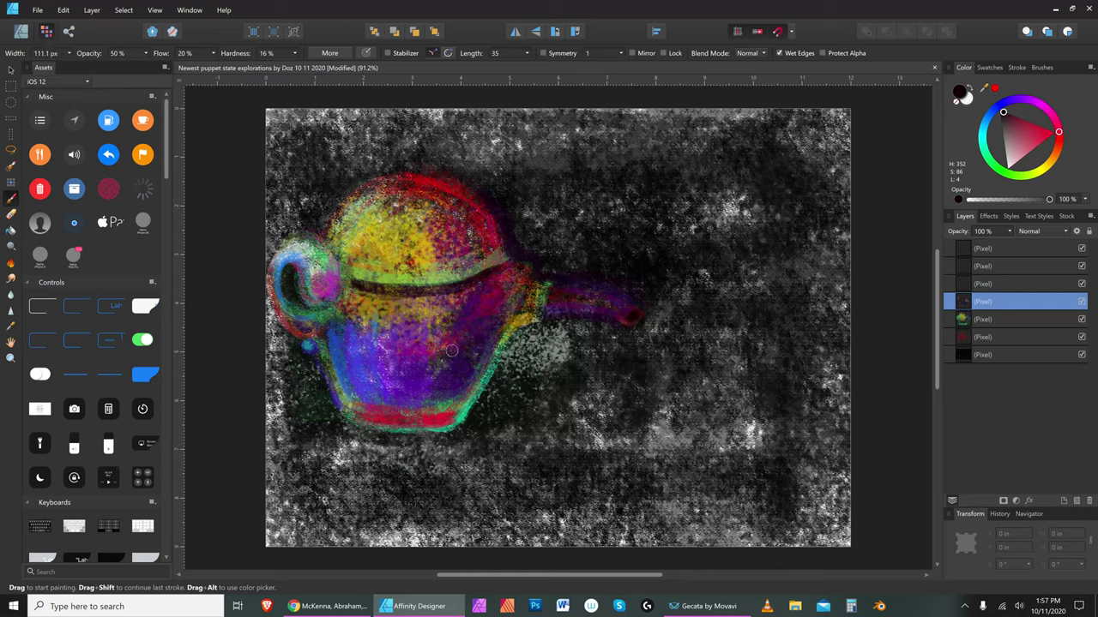
mouse_move(455, 352)
left_mouse_down()
mouse_move(468, 323)
mouse_move(454, 351)
mouse_move(449, 319)
mouse_move(462, 341)
left_mouse_up()
key("bracketleft")
key("bracketleft")
key("bracketright")
key("bracketright")
key("bracketright")
key("bracketright")
Paint a bright violet (H 283, S 100, L 50) spot in the centre of the jaw with a brush of about 138 px
left_click(1029, 102)
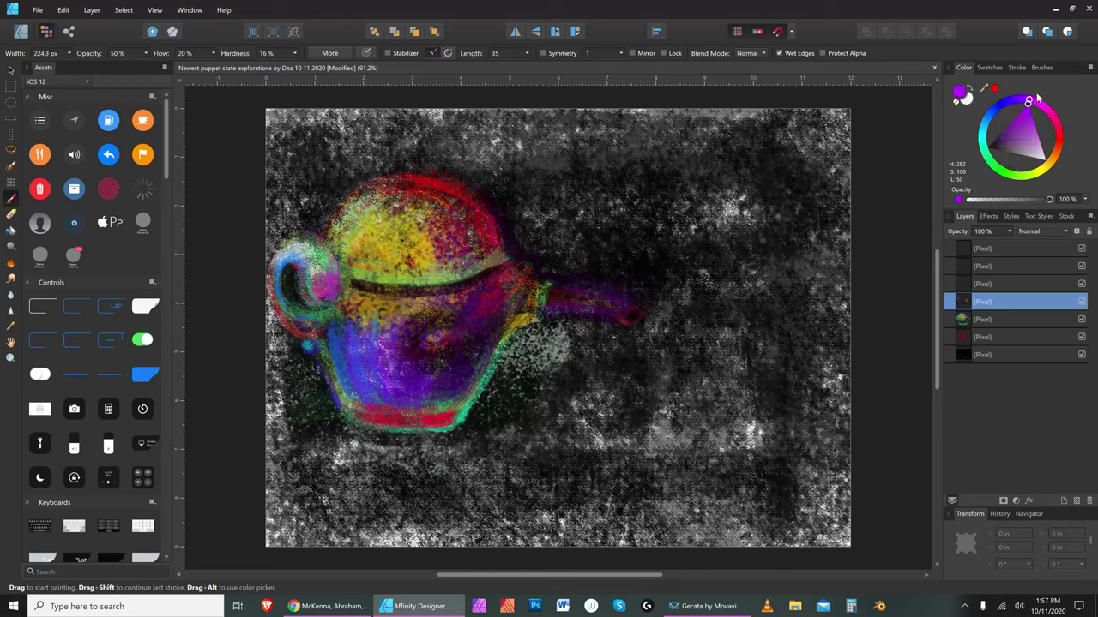
key("bracketleft")
key("bracketleft")
key("bracketleft")
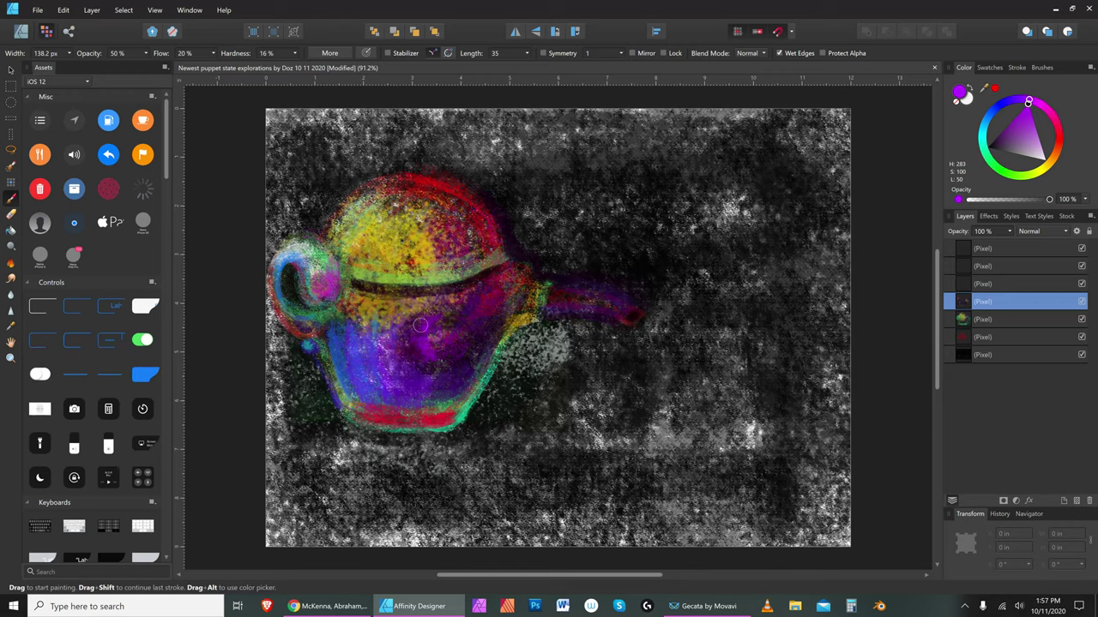
key("bracketleft")
key("bracketleft")
key("bracketright")
key("bracketright")
Paint golden yellow (H 45, S 100, L 50) curves around the violet spot on the jaw with a brush of about 192 px
left_click(1047, 168)
key("bracketleft")
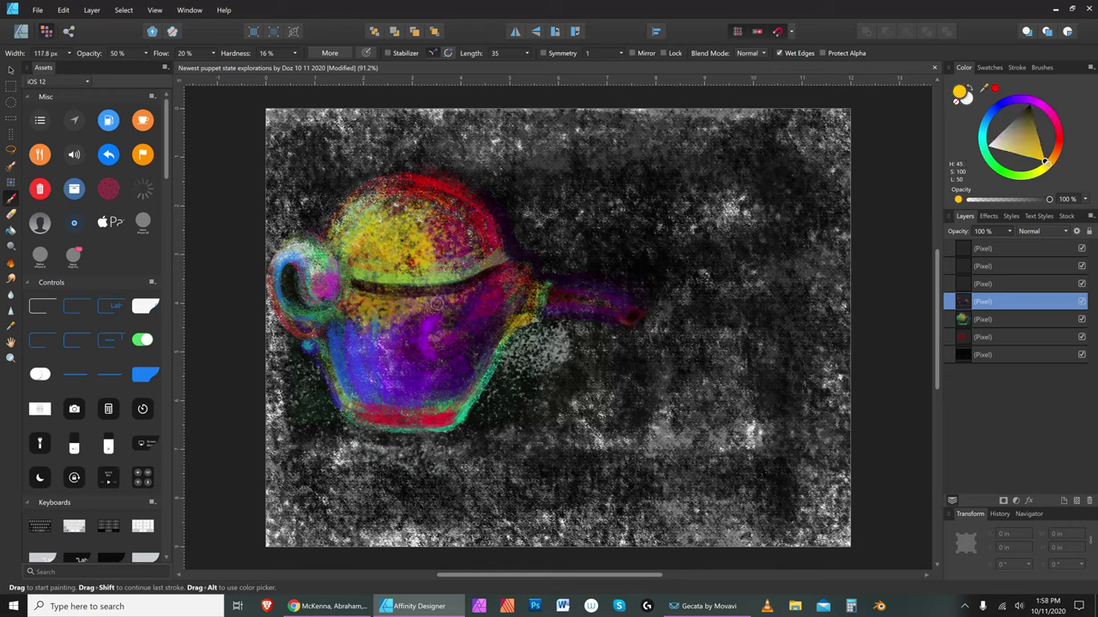
key("bracketright")
key("bracketright")
key("bracketright")
key("bracketright")
key("bracketright")
key("bracketright")
key("bracketright")
key("bracketright")
left_click_drag(403, 312, 442, 381)
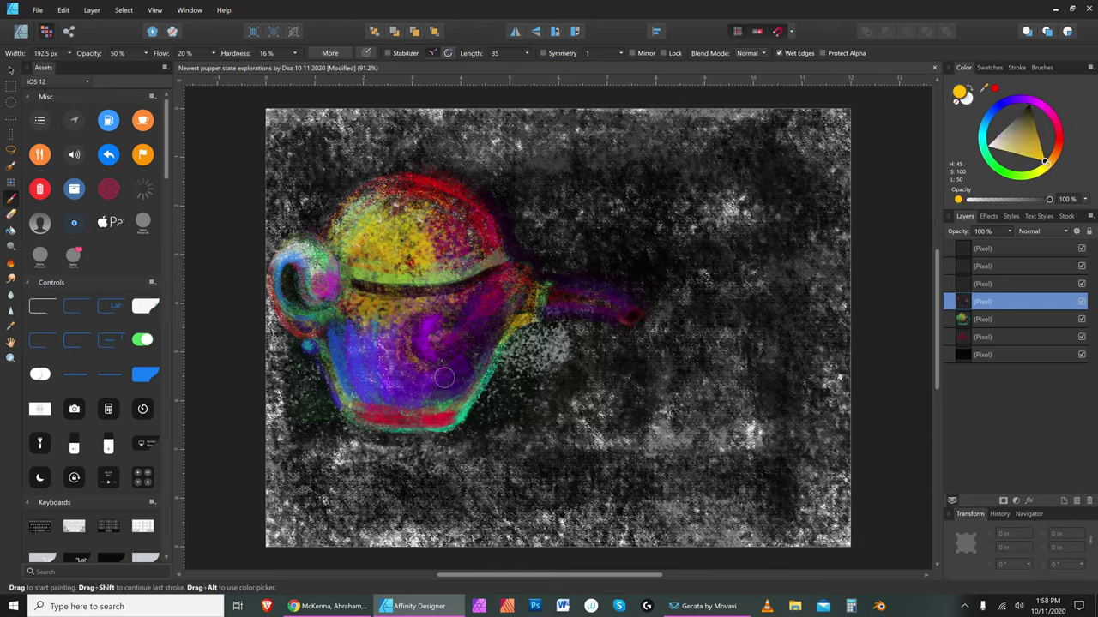
mouse_move(412, 302)
left_mouse_down()
mouse_move(422, 373)
mouse_move(468, 352)
mouse_move(456, 370)
mouse_move(428, 367)
mouse_move(451, 358)
mouse_move(502, 285)
mouse_move(534, 268)
mouse_move(434, 386)
left_mouse_up()
Curl the golden yellow line into the violet spot as a spiral, reducing the brush to about 94 px and below
key("bracketleft")
key("bracketleft")
key("bracketleft")
key("bracketleft")
key("bracketleft")
key("bracketleft")
key("bracketleft")
key("bracketleft")
key("bracketright")
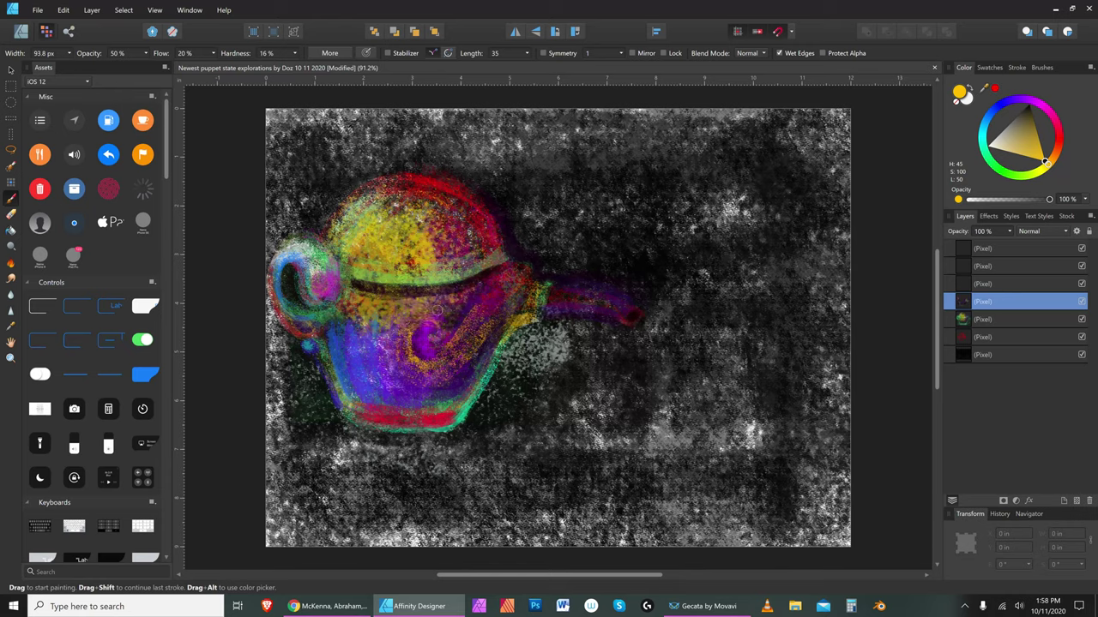
left_click_drag(434, 344, 442, 322)
key("bracketleft")
mouse_move(443, 333)
left_mouse_down()
mouse_move(444, 316)
mouse_move(434, 338)
left_mouse_up()
key("bracketleft")
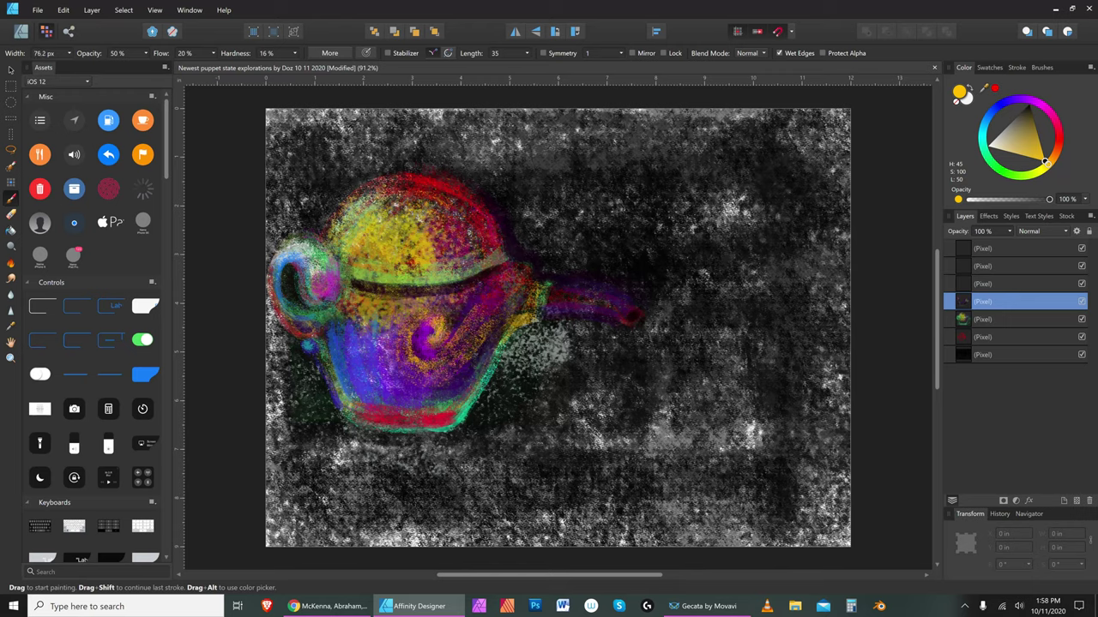
Refine the upper part of the yellow spiral with a fine brush of about 40 px
key("bracketleft")
key("bracketleft")
key("bracketleft")
key("bracketleft")
key("bracketleft")
key("bracketleft")
key("bracketright")
key("bracketright")
key("bracketleft")
mouse_move(441, 335)
left_mouse_down()
mouse_move(444, 345)
mouse_move(445, 316)
left_mouse_up()
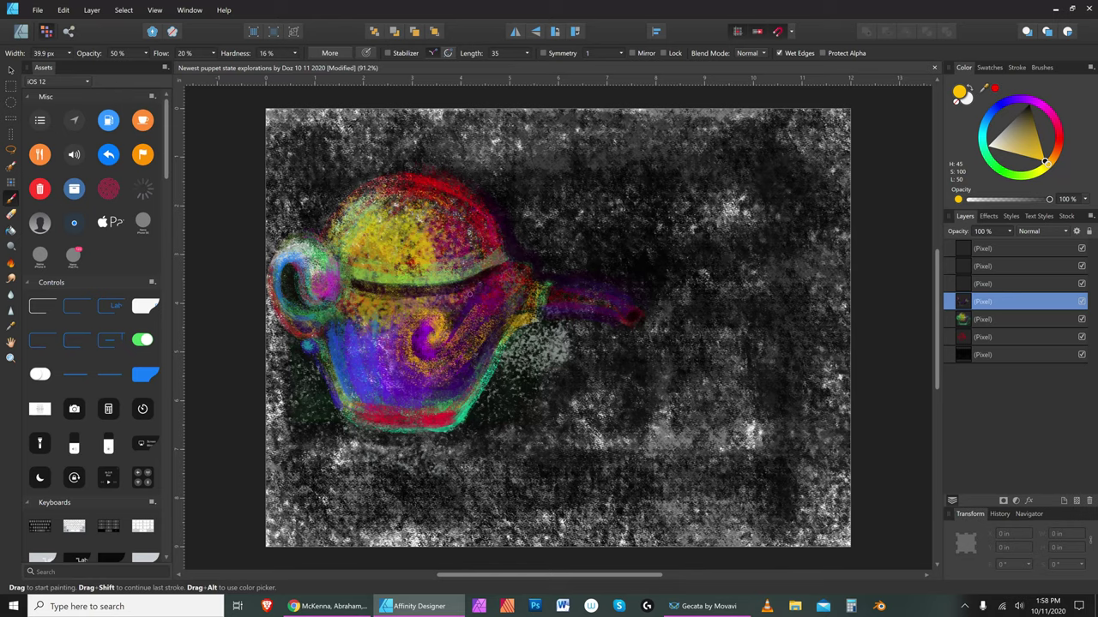
key("bracketright")
key("bracketright")
key("bracketleft")
key("bracketleft")
key("bracketleft")
Paint a blue (H 221, S 100, L 50) band down the jaw's right side and beneath the yellow spiral
left_click_drag(1016, 101, 994, 108)
key("bracketright")
key("bracketright")
key("bracketright")
key("bracketright")
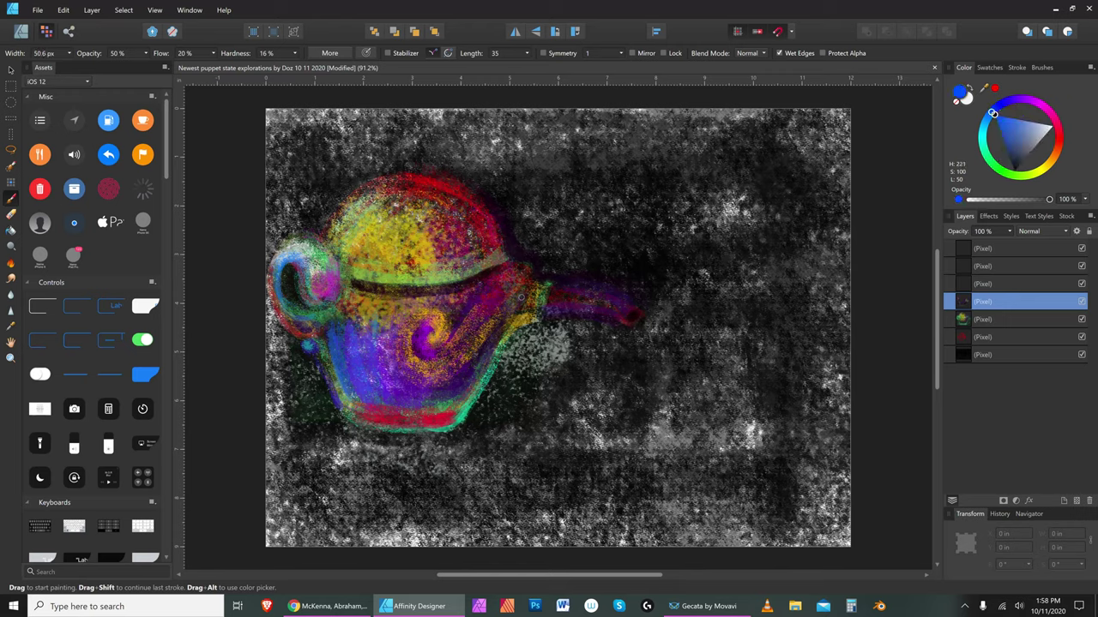
key("bracketleft")
key("bracketleft")
key("bracketleft")
key("bracketleft")
key("bracketleft")
key("bracketleft")
left_click_drag(471, 365, 412, 401)
key("bracketright")
key("bracketright")
key("bracketright")
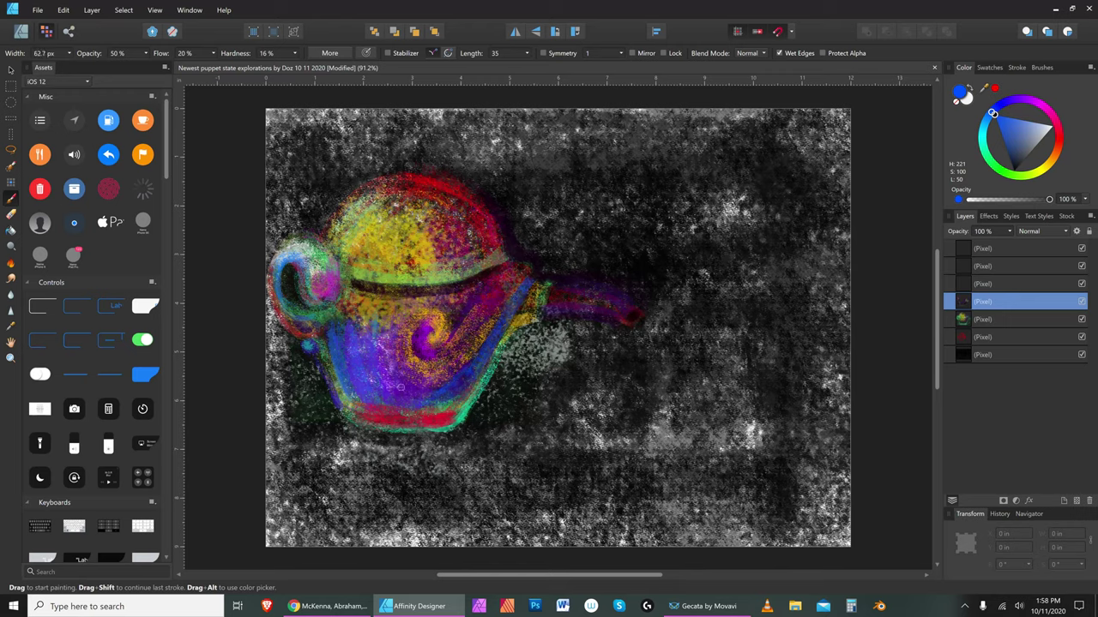
key("bracketright")
key("bracketright")
key("bracketright")
key("bracketright")
key("bracketright")
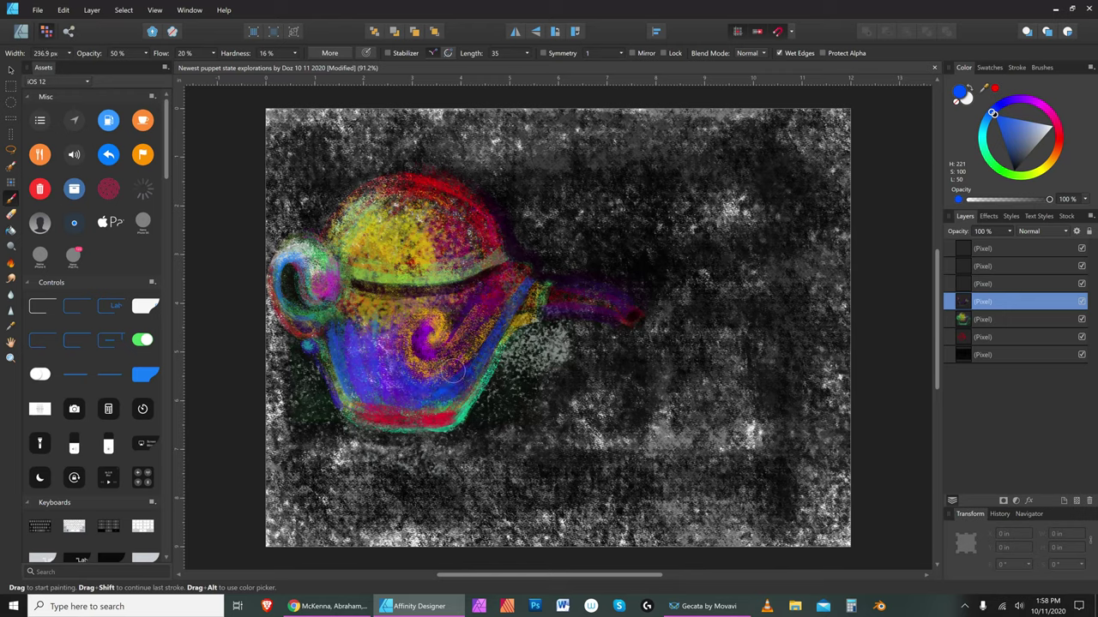
Paint slanted blue stripes across the stem with a brush of about 97 px
key("bracketleft")
key("bracketleft")
key("bracketleft")
key("bracketleft")
key("bracketleft")
key("bracketleft")
key("bracketright")
key("bracketright")
key("bracketright")
key("bracketright")
key("bracketleft")
key("bracketleft")
key("bracketleft")
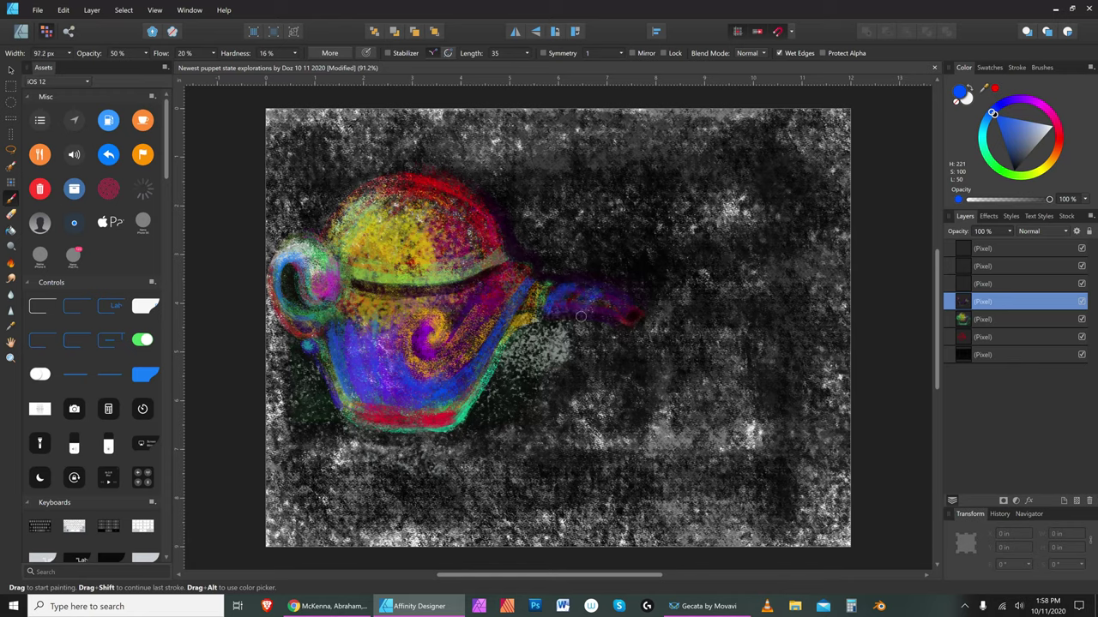
key("bracketright")
left_click_drag(613, 300, 605, 309)
key("bracketright")
key("bracketright")
key("bracketright")
Shade around and between the stem's blue stripes with a very dark blue
left_click(1015, 163)
key("bracketright")
key("bracketright")
key("bracketright")
key("bracketleft")
key("bracketleft")
key("bracketleft")
key("bracketleft")
key("bracketleft")
key("bracketleft")
key("bracketleft")
key("bracketleft")
Paint black (H 221, S 100, L 0) shading along the outside of the jaw's right edge
left_click(1014, 175)
key("bracketleft")
key("bracketleft")
key("bracketleft")
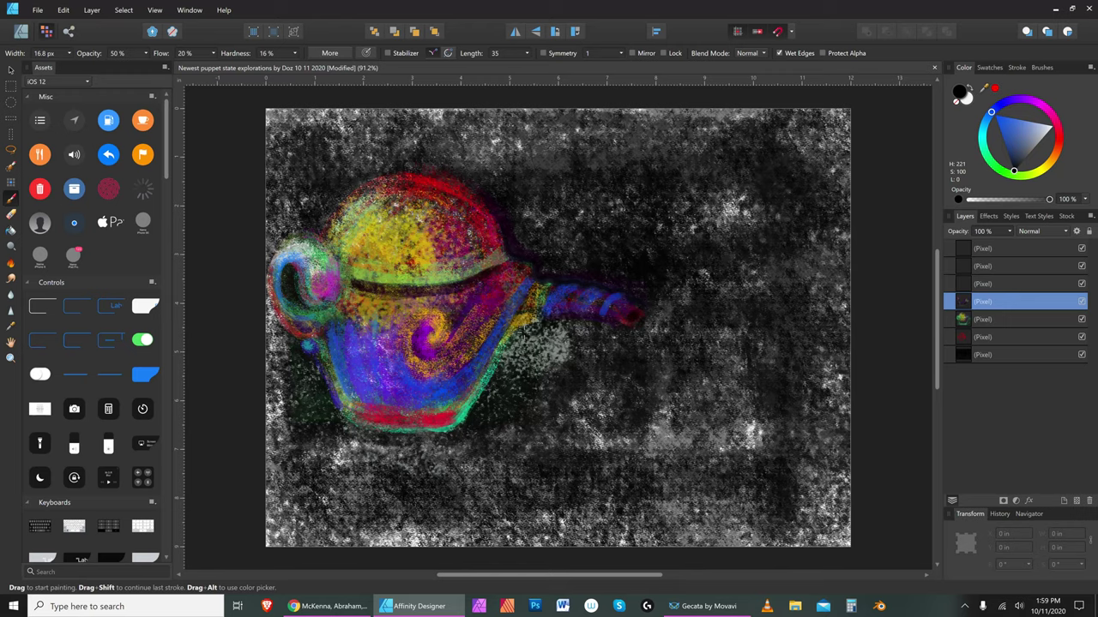
key("bracketright")
key("bracketright")
key("bracketright")
key("bracketright")
left_click_drag(501, 360, 484, 391)
key("bracketright")
left_click_drag(505, 350, 481, 397)
Deepen the shadow around the underside and tip of the stem with black, varying the brush width from about 43 to 20 px
key("bracketright")
key("bracketright")
key("bracketright")
key("bracketright")
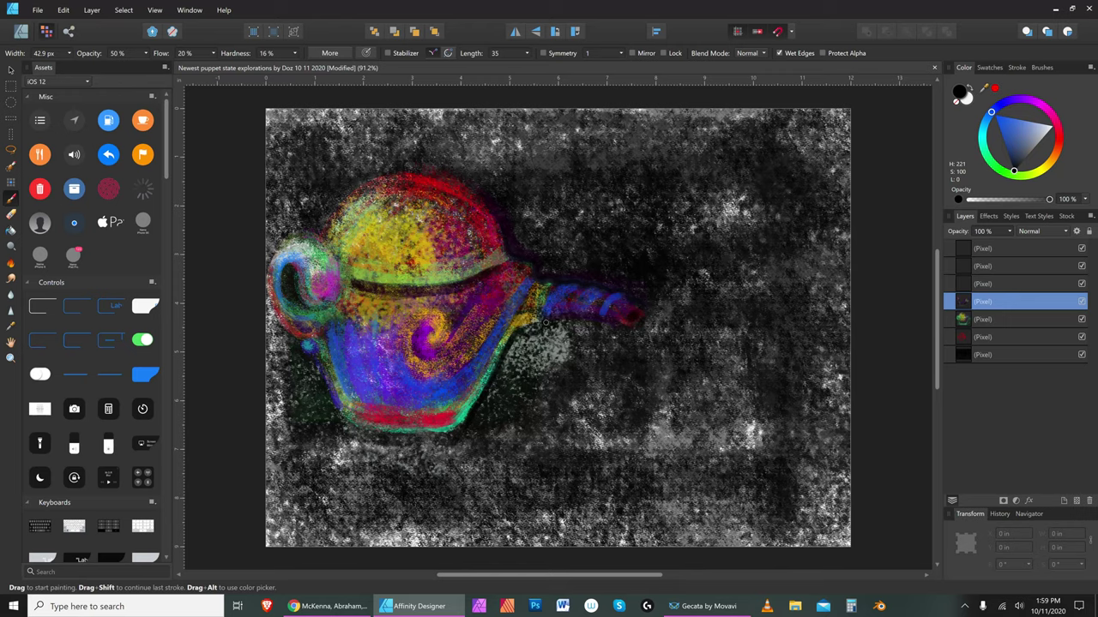
key("bracketright")
key("bracketright")
key("bracketleft")
key("bracketleft")
key("bracketleft")
key("bracketleft")
key("bracketleft")
key("bracketleft")
key("bracketleft")
key("bracketleft")
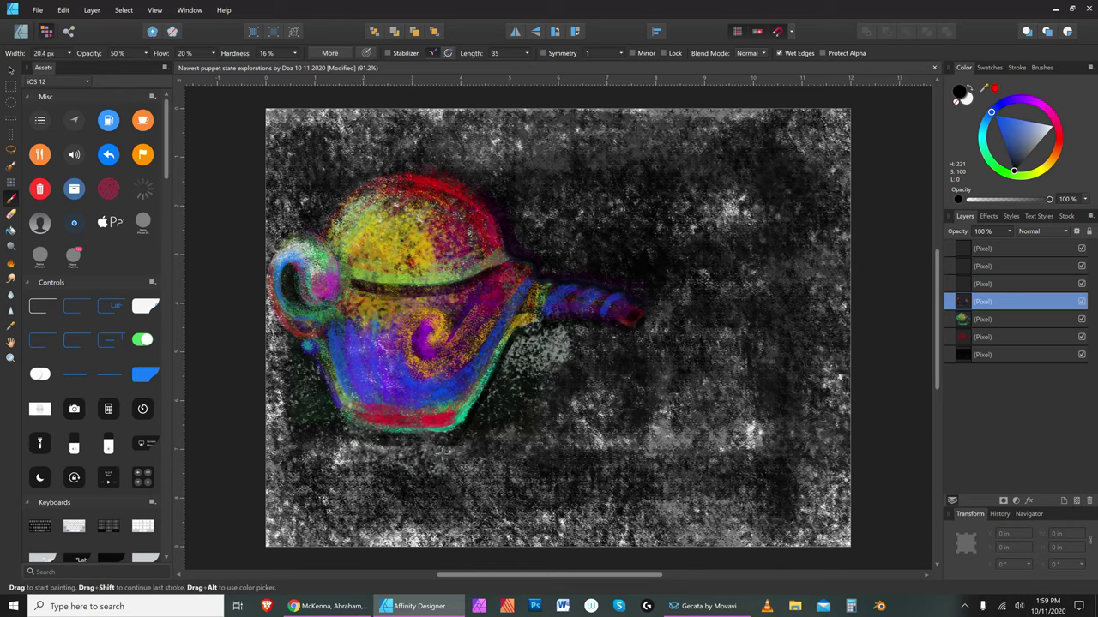
Outline the jaw's base in black with a brush of about 20 px, refine the dark edges, and save the document
mouse_move(343, 432)
left_mouse_down()
mouse_move(430, 442)
mouse_move(464, 429)
left_mouse_up()
key("bracketleft")
key("bracketleft")
key("bracketleft")
key("bracketleft")
key("bracketleft")
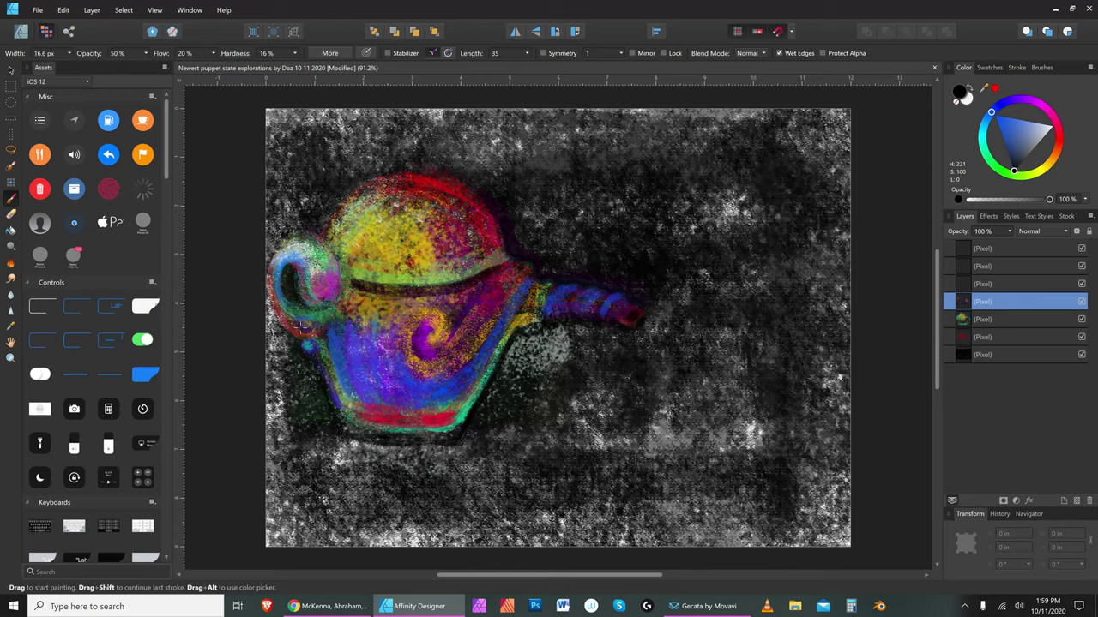
key("bracketleft")
key("bracketleft")
key("bracketleft")
key("bracketleft")
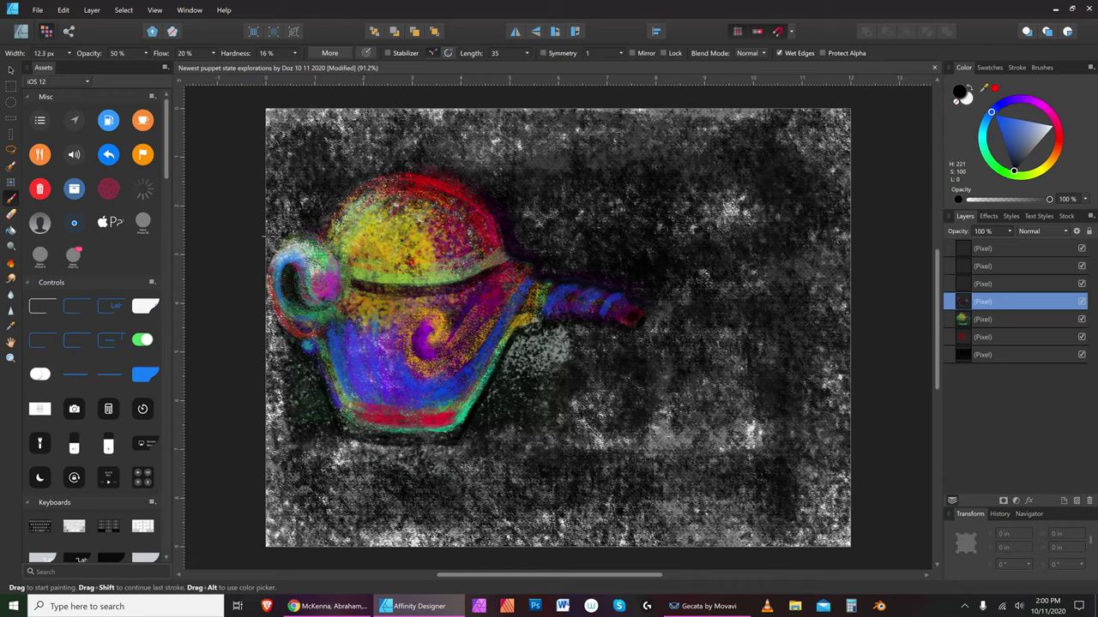
left_click(37, 9)
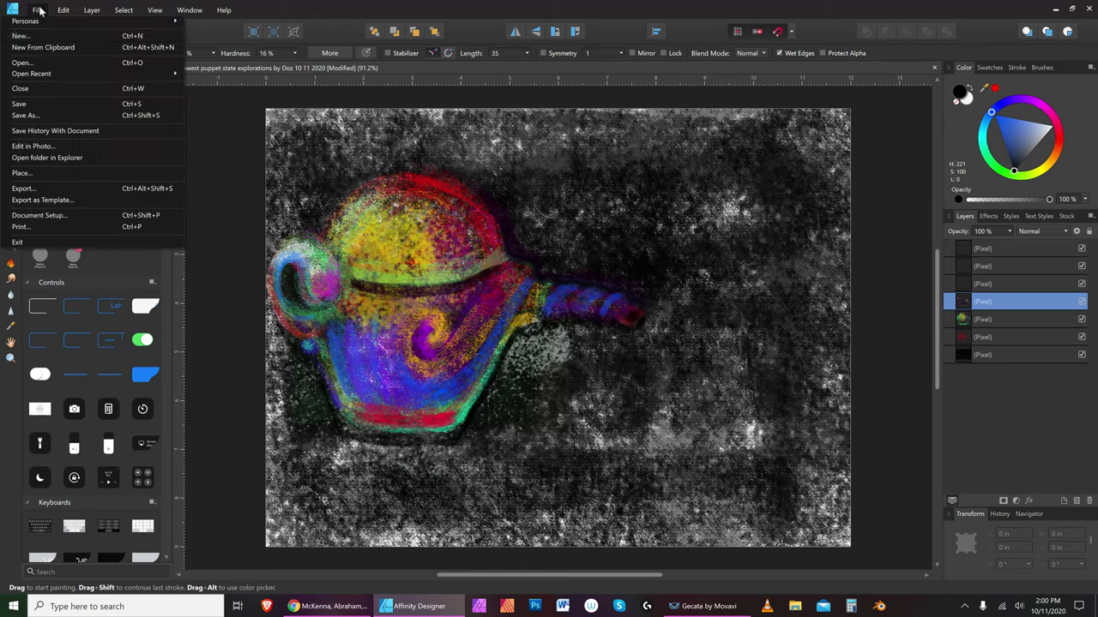
left_click(57, 102)
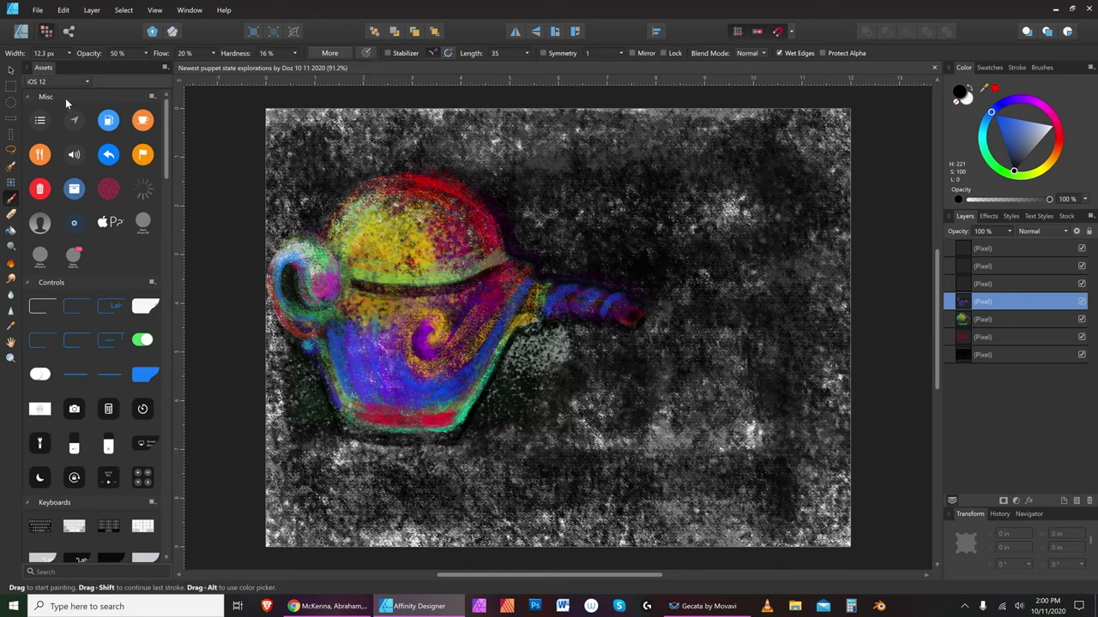
Brighten the curl of the jaw's spiral with yellow (H 58, S 100, L 50) strokes of varying width
left_click(1047, 174)
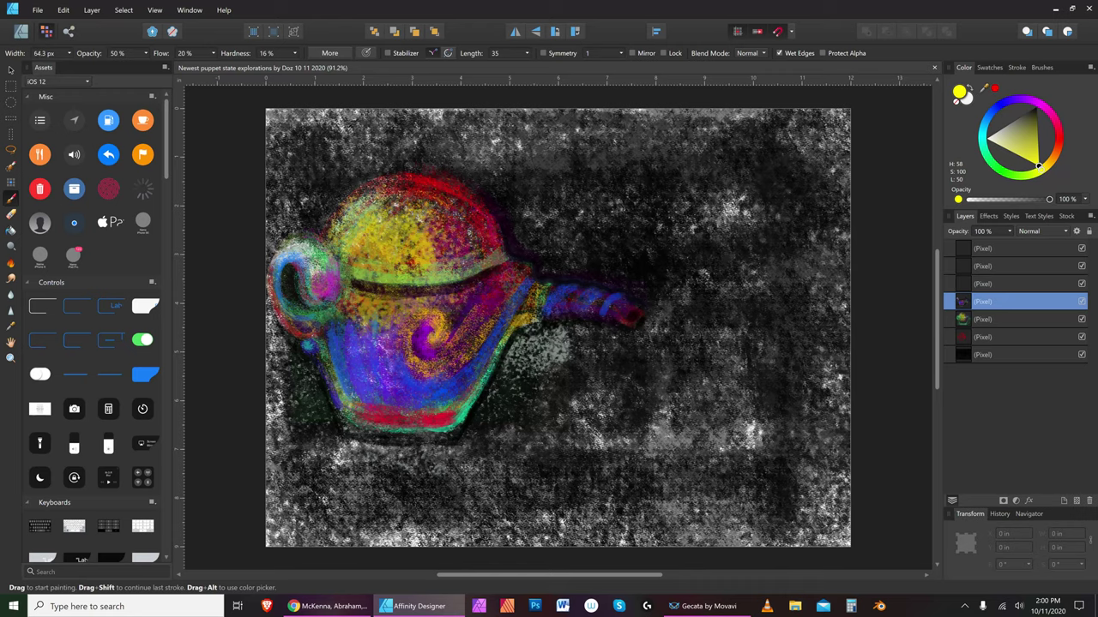
key("[")
key("[")
left_click_drag(429, 341, 431, 340)
key("bracketleft")
key("bracketleft")
key("bracketleft")
mouse_move(434, 346)
left_mouse_down()
mouse_move(443, 329)
mouse_move(422, 314)
mouse_move(408, 355)
mouse_move(451, 371)
mouse_move(416, 368)
mouse_move(442, 373)
left_mouse_up()
key("bracketright")
key("bracketright")
key("bracketright")
key("bracketright")
key("bracketright")
key("bracketleft")
key("bracketleft")
key("bracketleft")
key("bracketleft")
key("bracketright")
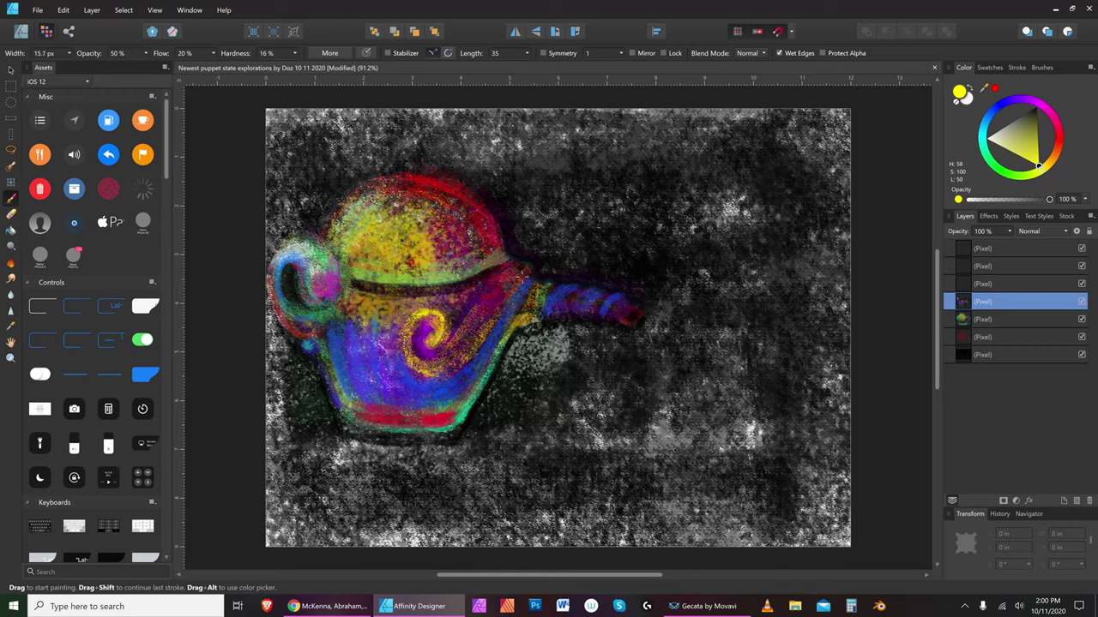
Extend the bright yellow highlights up the spiral's tail to the jaw's upper right corner
left_click_drag(525, 274, 491, 327)
left_click_drag(526, 271, 493, 327)
key("bracketright")
key("bracketright")
key("bracketright")
left_click_drag(525, 270, 522, 272)
key("bracketright")
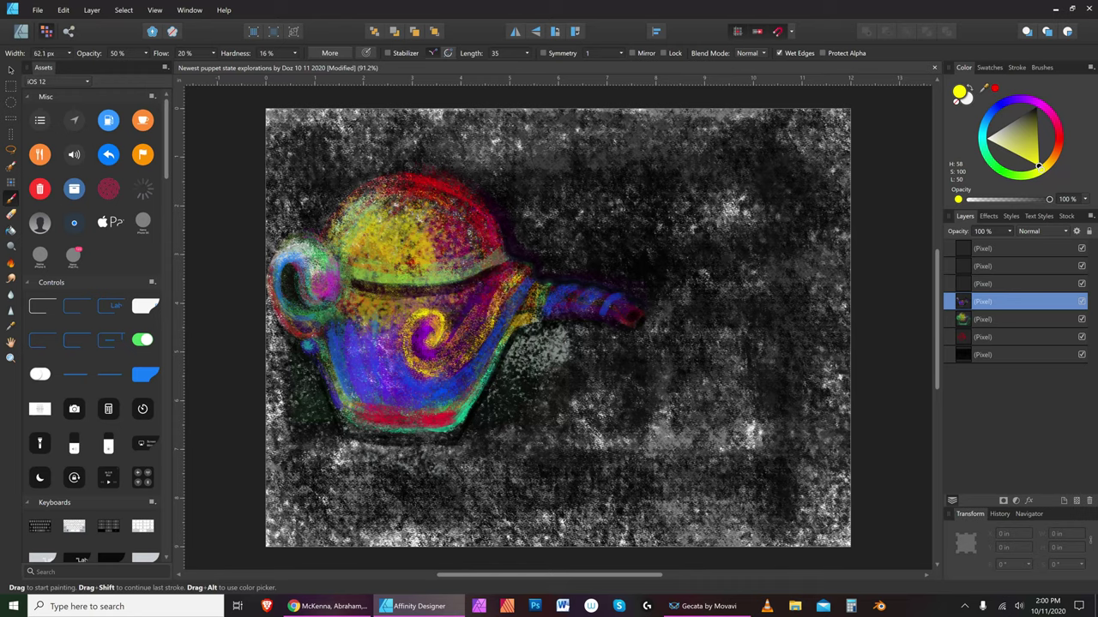
left_click_drag(521, 269, 487, 333)
key("bracketleft")
key("bracketleft")
key("bracketright")
key("bracketright")
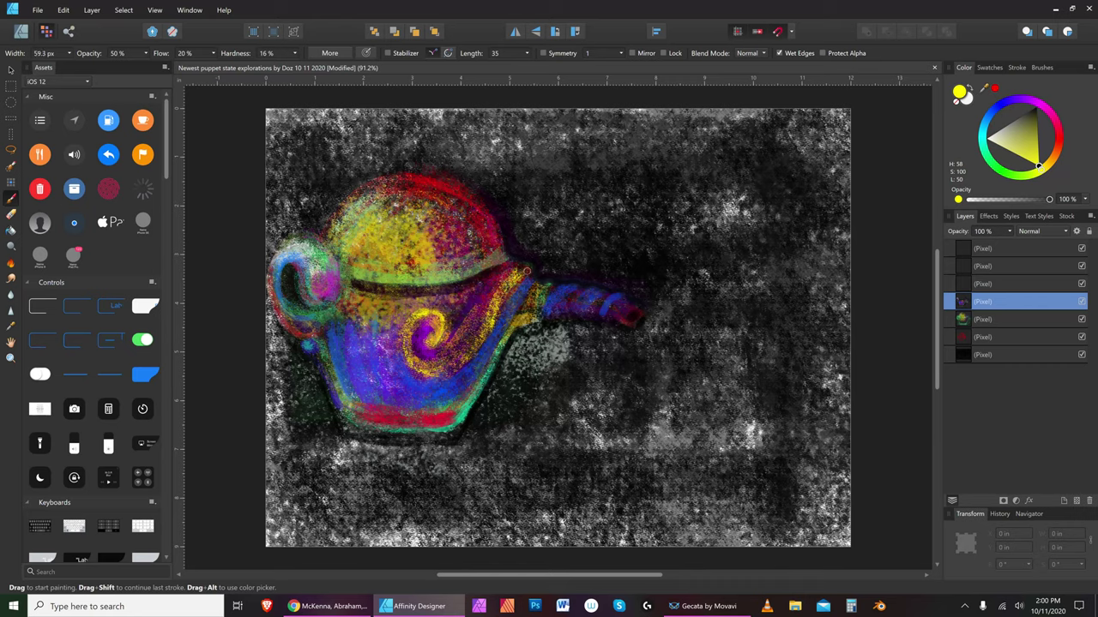
Paint red (H 349, S 100, L 50) streaks along the spiral's tail and the jaw's upper right corner, varying the brush width
left_click(1056, 129)
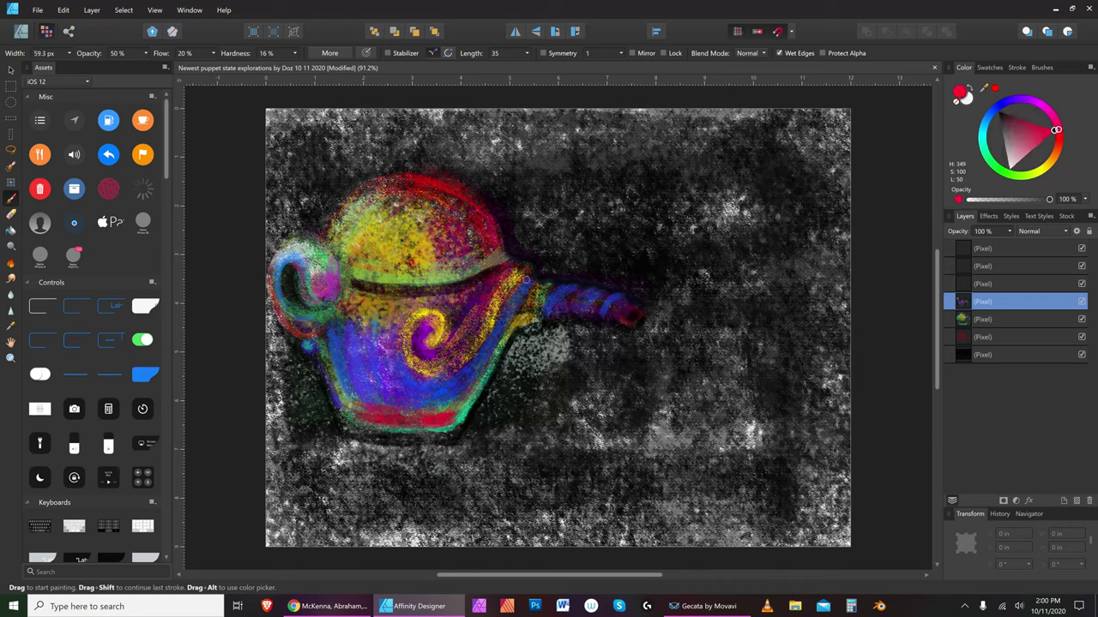
key("bracketleft")
key("bracketleft")
key("bracketleft")
key("bracketleft")
key("bracketleft")
key("bracketleft")
key("bracketleft")
key("bracketleft")
key("bracketright")
key("bracketright")
key("bracketright")
key("bracketright")
key("bracketright")
key("bracketright")
key("bracketright")
key("bracketright")
key("bracketright")
key("bracketright")
key("bracketleft")
key("bracketleft")
key("bracketleft")
key("bracketleft")
key("bracketleft")
key("bracketleft")
key("bracketleft")
key("bracketleft")
key("bracketleft")
key("bracketleft")
key("bracketleft")
Paint a light blue (H 194, S 100, L 50) line along the inner side of the spiral's tail
left_click(986, 126)
key("bracketleft")
key("bracketright")
key("bracketright")
key("bracketright")
key("bracketright")
key("bracketright")
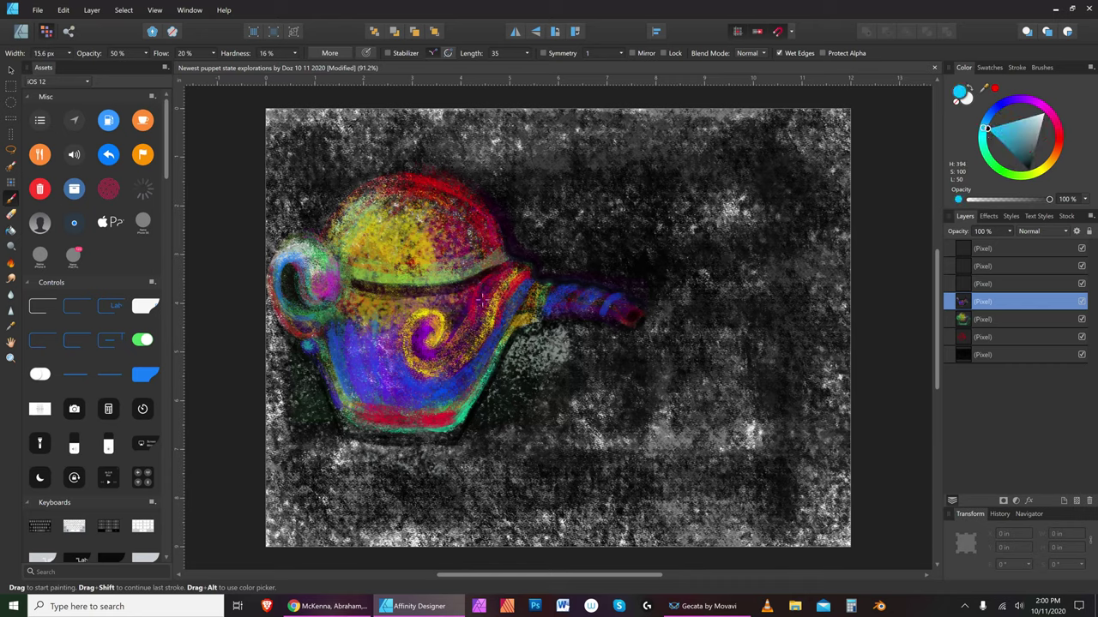
key("bracketright")
key("bracketright")
key("bracketright")
key("bracketright")
key("bracketleft")
key("bracketleft")
key("bracketleft")
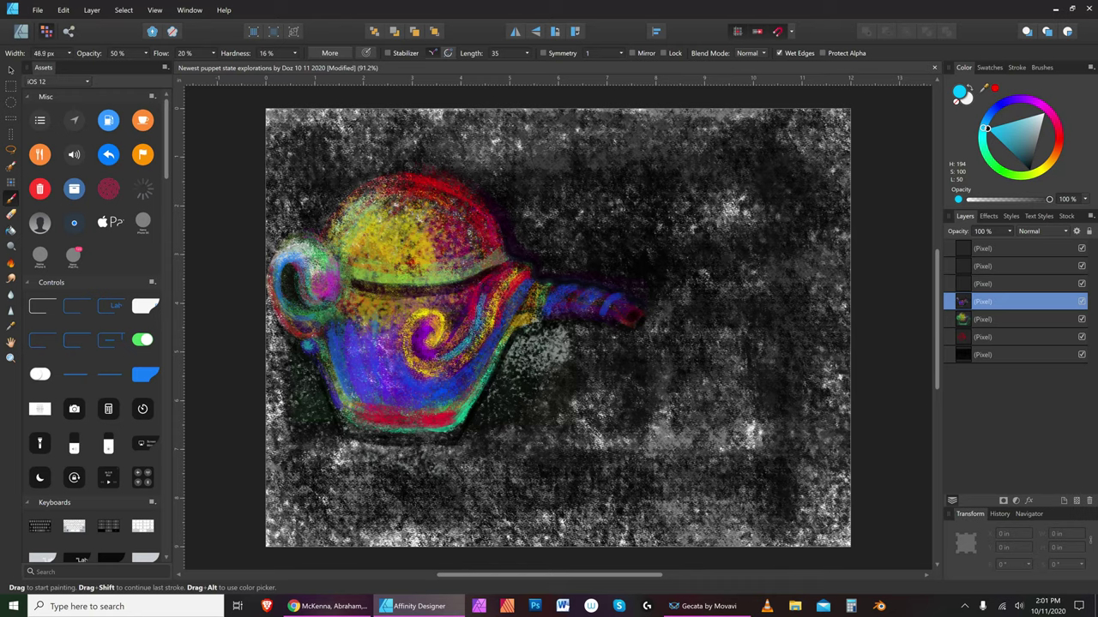
Paint a light blue highlight down the blue band on the outer side of the spiral's tail
key("bracketleft")
key("bracketleft")
key("bracketleft")
key("bracketright")
key("bracketright")
key("bracketright")
left_click_drag(527, 281, 461, 367)
key("bracketleft")
key("bracketleft")
key("bracketright")
key("bracketright")
key("bracketleft")
key("bracketleft")
key("bracketleft")
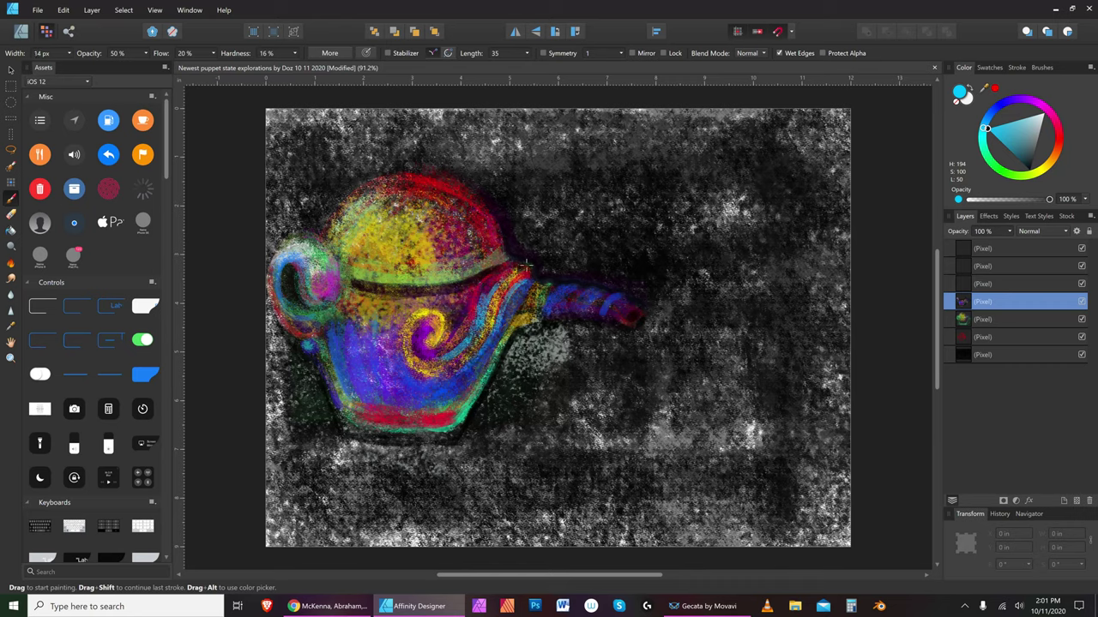
Outline the jaw's upper right corner beside the mouth with a curved light blue line and extend it along the red streak
key("bracketright")
key("bracketright")
key("bracketright")
key("bracketleft")
key("bracketleft")
key("bracketright")
key("bracketright")
left_click(512, 261)
key("bracketleft")
key("bracketright")
key("bracketright")
key("bracketright")
key("bracketright")
key("bracketright")
key("bracketleft")
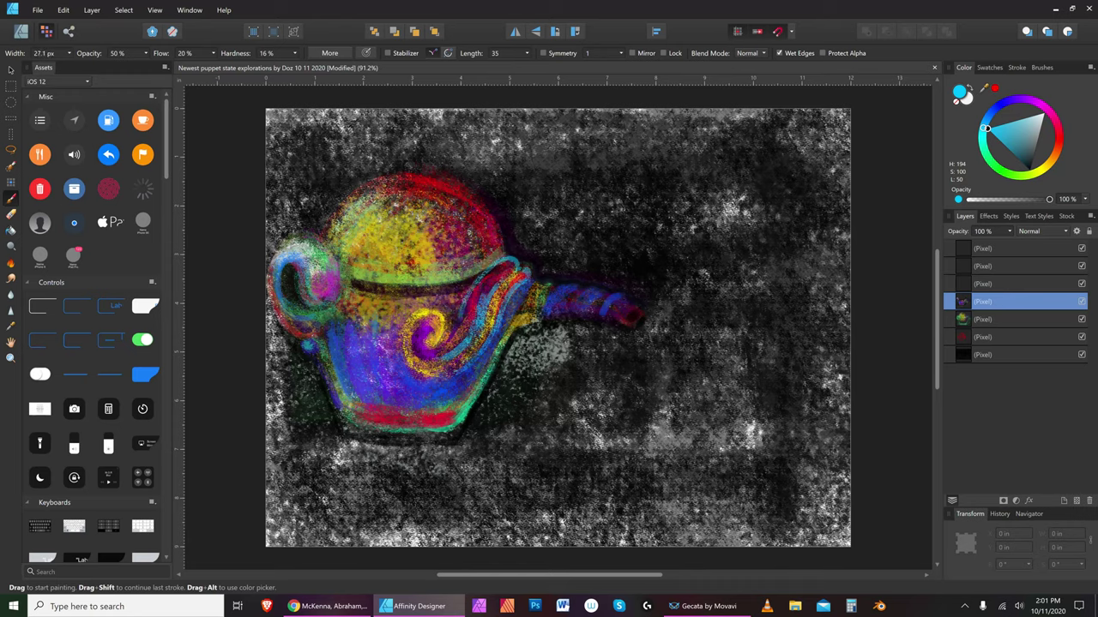
Paint violet (H 266, S 100, L 50) strokes over the light blue line on the inner side of the spiral's tail
key("bracketleft")
key("bracketleft")
key("bracketleft")
left_click(1017, 101)
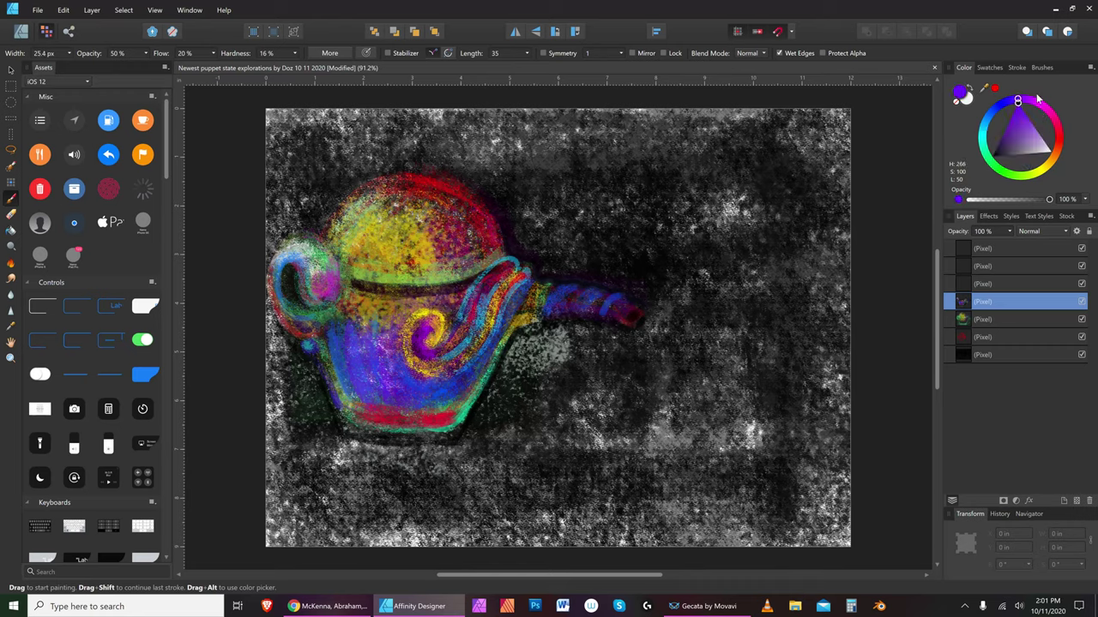
key("bracketright")
key("bracketright")
key("bracketright")
key("bracketright")
key("bracketright")
key("bracketright")
key("bracketright")
key("bracketleft")
key("bracketleft")
key("bracketleft")
key("bracketleft")
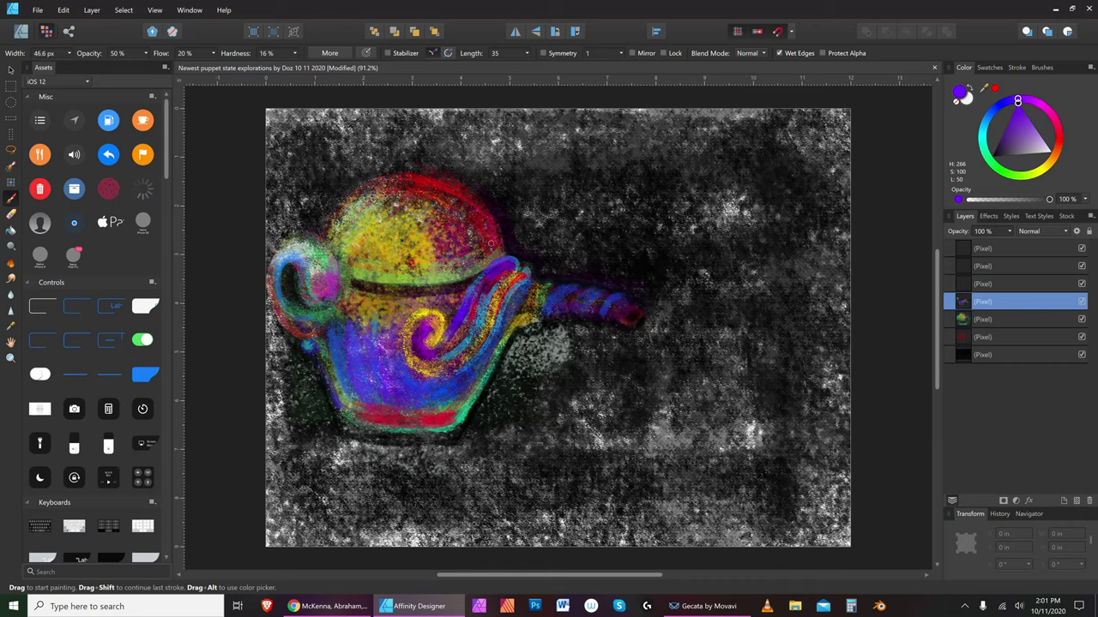
Try a green (H 144, S 100, L 50) stroke along the striped stem and undo it
key("bracketright")
left_click_drag(993, 158, 1008, 148)
key("bracketright")
key("bracketright")
key("bracketright")
key("bracketright")
key("bracketright")
key("bracketright")
key("bracketright")
key("bracketright")
key("bracketright")
key("bracketright")
key("bracketright")
key("bracketleft")
key("bracketleft")
key("bracketleft")
key("bracketleft")
key("bracketleft")
key("bracketleft")
key("bracketleft")
left_click_drag(506, 294, 618, 316)
key("bracketleft")
key("bracketleft")
key("bracketleft")
key("bracketleft")
key("bracketleft")
key("bracketleft")
key("bracketleft")
key("bracketleft")
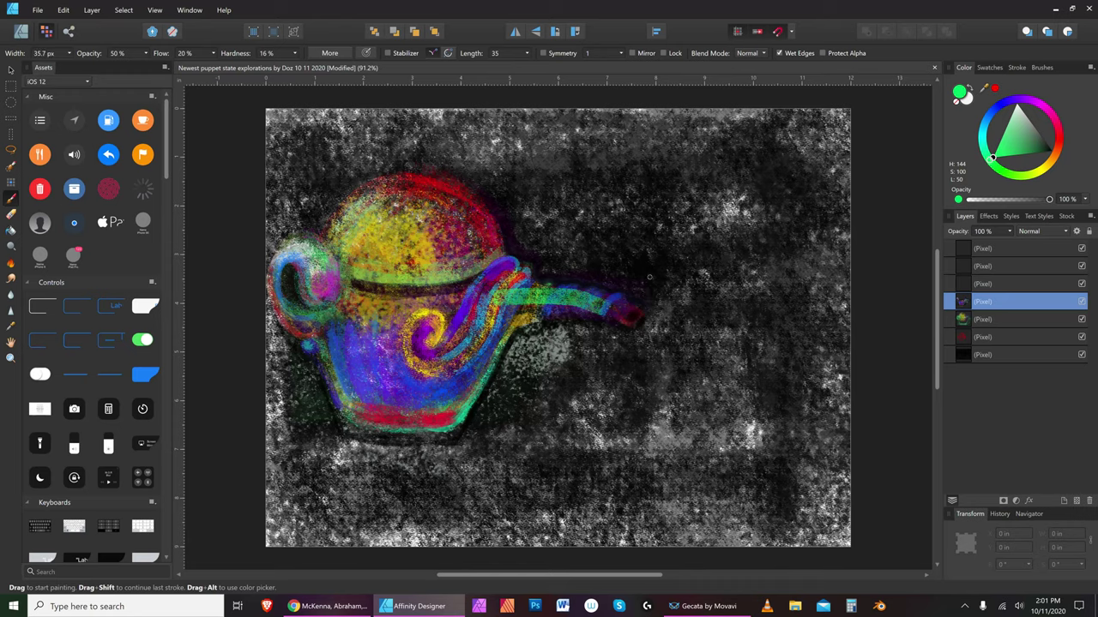
left_click(63, 9)
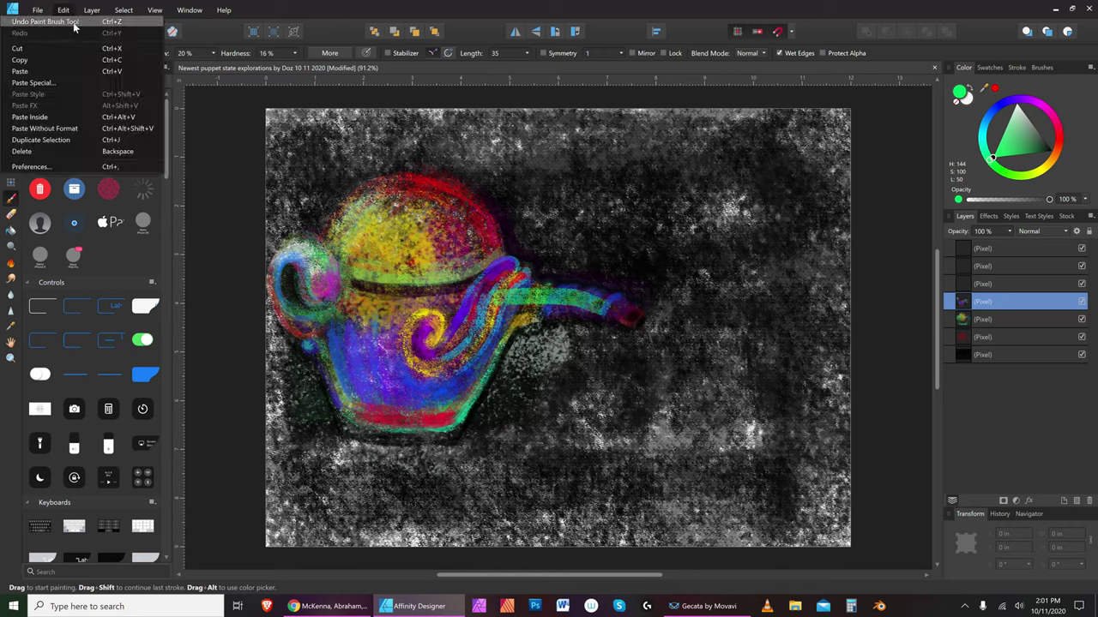
left_click(72, 23)
Paint a horizontal bar above the ball in very dark purple (H 294, S 46, L 9) with a wide brush
key("bracketleft")
key("bracketleft")
key("bracketleft")
left_click(1048, 150)
key("bracketleft")
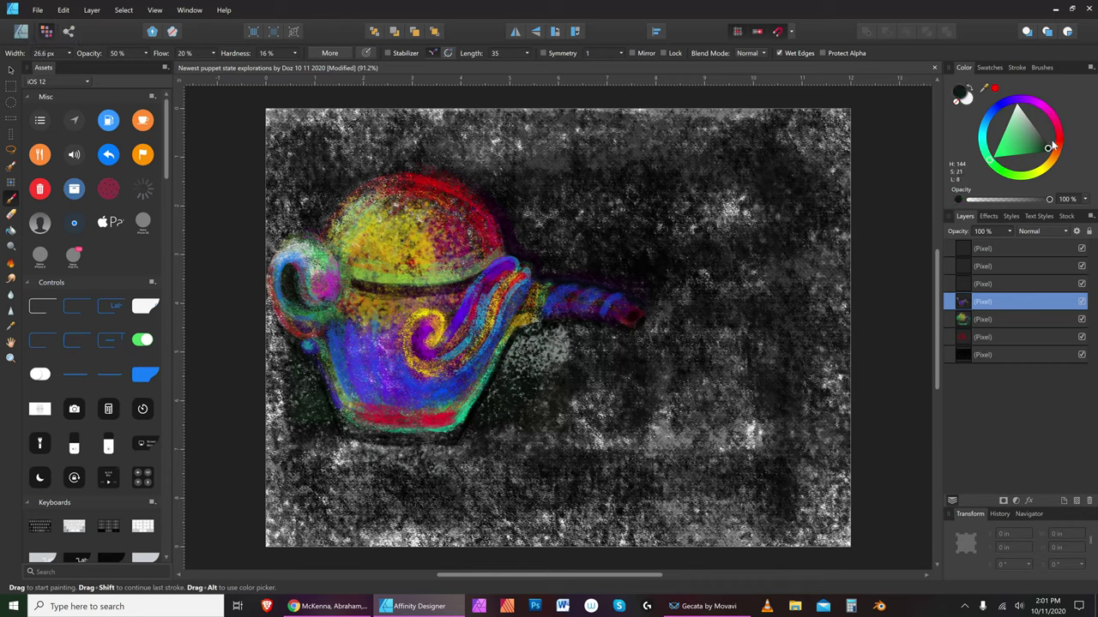
key("bracketleft")
key("bracketleft")
key("bracketleft")
key("bracketleft")
key("bracketleft")
key("bracketleft")
left_click(1046, 149)
left_click(1026, 100)
left_click(1036, 104)
key("]")
key("]")
key("]")
key("]")
key("]")
key("]")
key("bracketright")
key("bracketright")
key("bracketright")
mouse_move(397, 167)
left_mouse_down()
mouse_move(470, 159)
mouse_move(331, 160)
mouse_move(471, 157)
mouse_move(391, 169)
mouse_move(339, 162)
mouse_move(459, 157)
mouse_move(330, 159)
mouse_move(462, 155)
left_mouse_up()
key("bracketleft")
key("bracketleft")
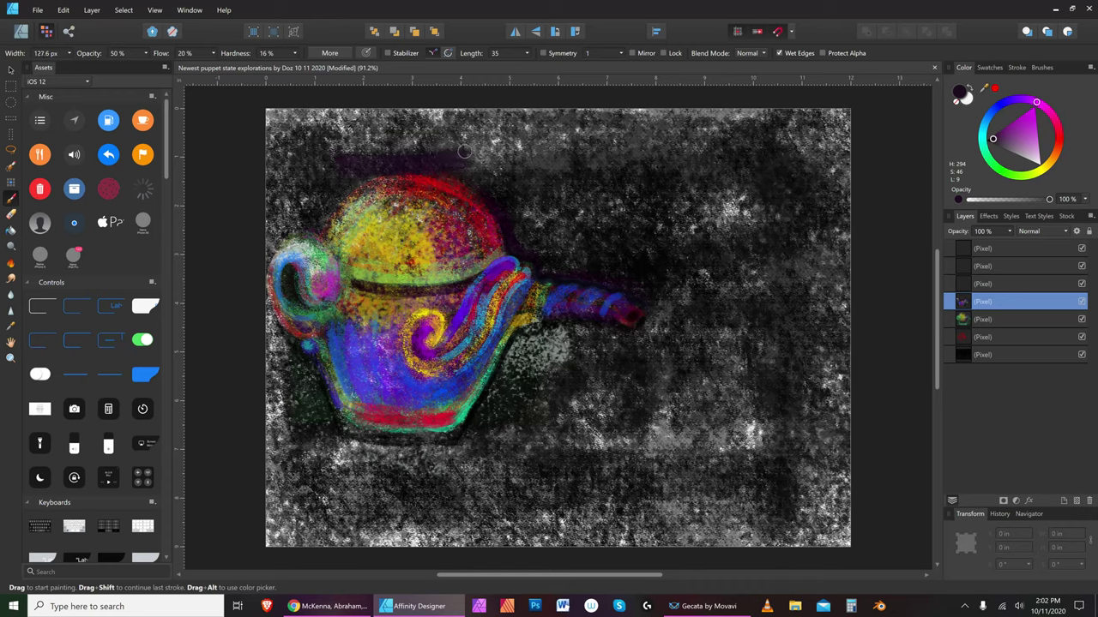
Paint brighter purple (H 294, S 96, L 41) over the dark bar above the ball
left_click(1026, 114)
key("bracketright")
key("bracketright")
key("bracketleft")
key("bracketleft")
mouse_move(377, 163)
left_mouse_down()
mouse_move(343, 158)
mouse_move(462, 154)
mouse_move(341, 156)
left_mouse_up()
key("bracketleft")
key("bracketleft")
key("bracketleft")
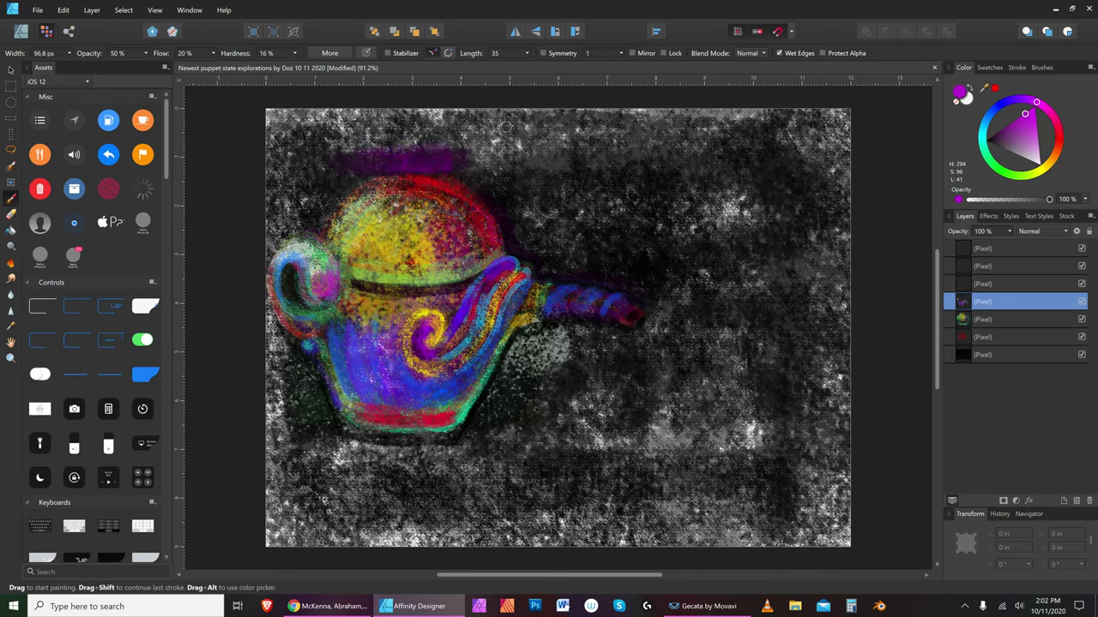
Paint a blue (H 210, S 96, L 41) ring on the bar's right end and a blue curve on its left end
key("bracketright")
left_click(988, 118)
key("bracketleft")
key("bracketleft")
left_click_drag(458, 157, 459, 175)
key("bracketleft")
key("bracketright")
left_click_drag(353, 175, 352, 161)
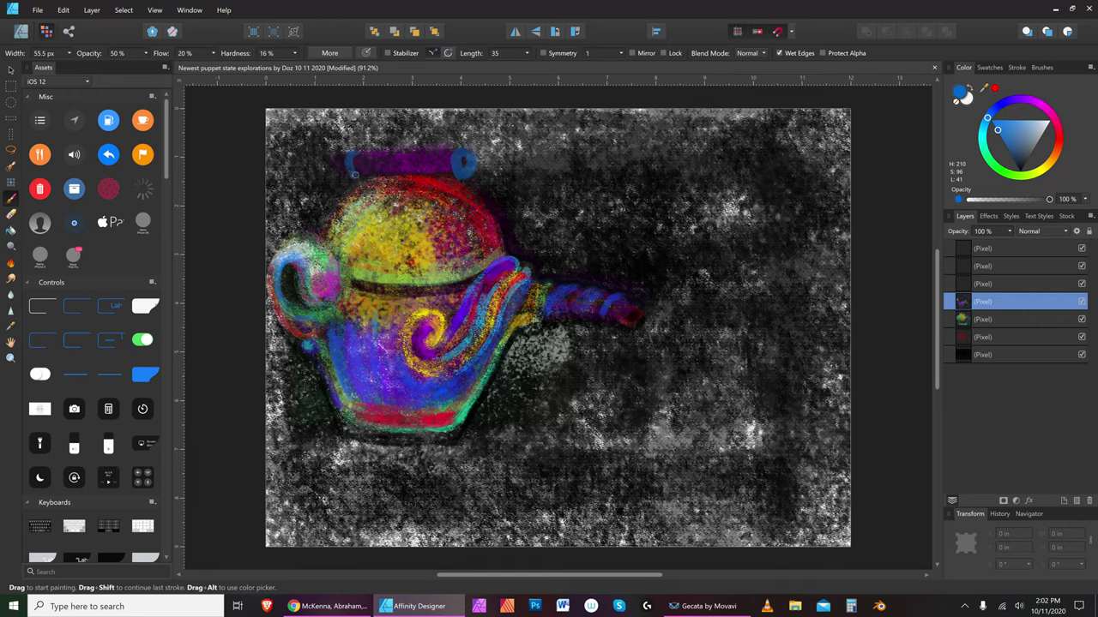
Highlight the blue shapes at both ends of the bar with light blue (H 187, S 89, L 68) at 56% opacity
key("bracketright")
left_click(1017, 125)
left_click_drag(1042, 199, 1013, 201)
left_click(985, 135)
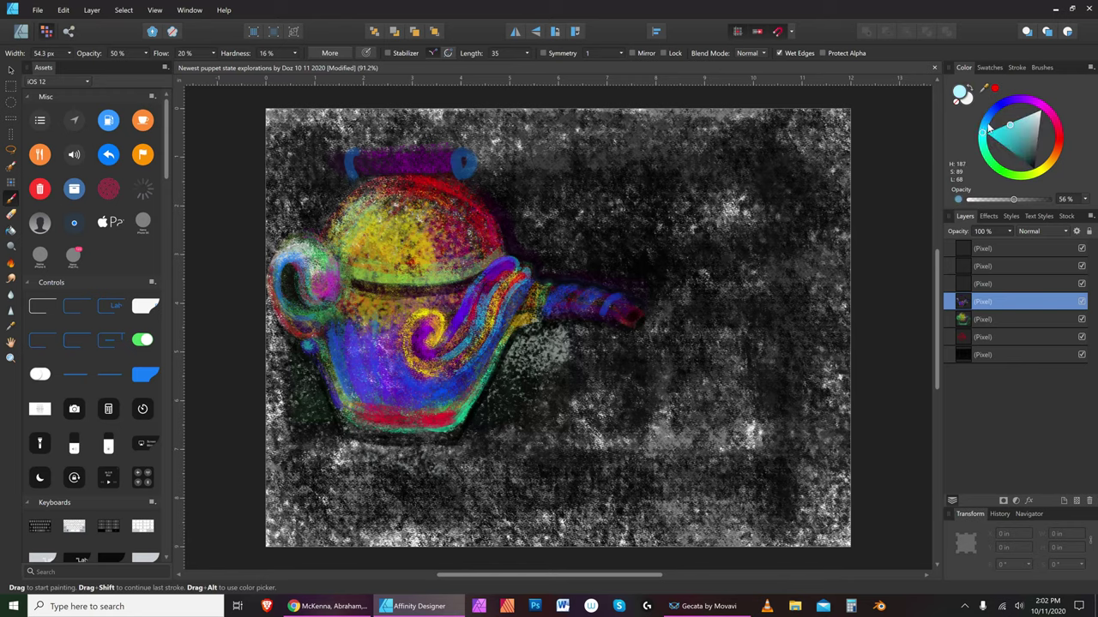
key("bracketright")
mouse_move(358, 173)
left_mouse_down()
mouse_move(361, 155)
mouse_move(367, 172)
left_mouse_up()
key("bracketleft")
mouse_move(468, 157)
left_mouse_down()
mouse_move(456, 170)
mouse_move(460, 150)
left_mouse_up()
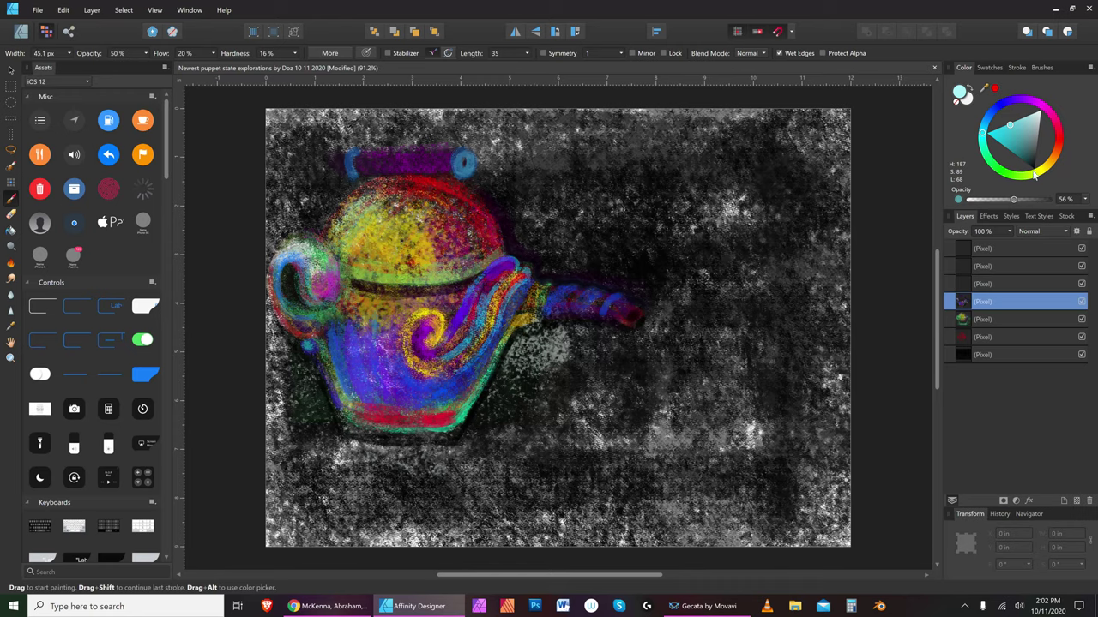
Fill the ring at the bar's right end with pale green (H 160, S 89, L 68) at 39% opacity
left_click_drag(1012, 200, 999, 200)
left_click_drag(985, 144, 982, 149)
key("]")
key("]")
left_click_drag(464, 163, 470, 165)
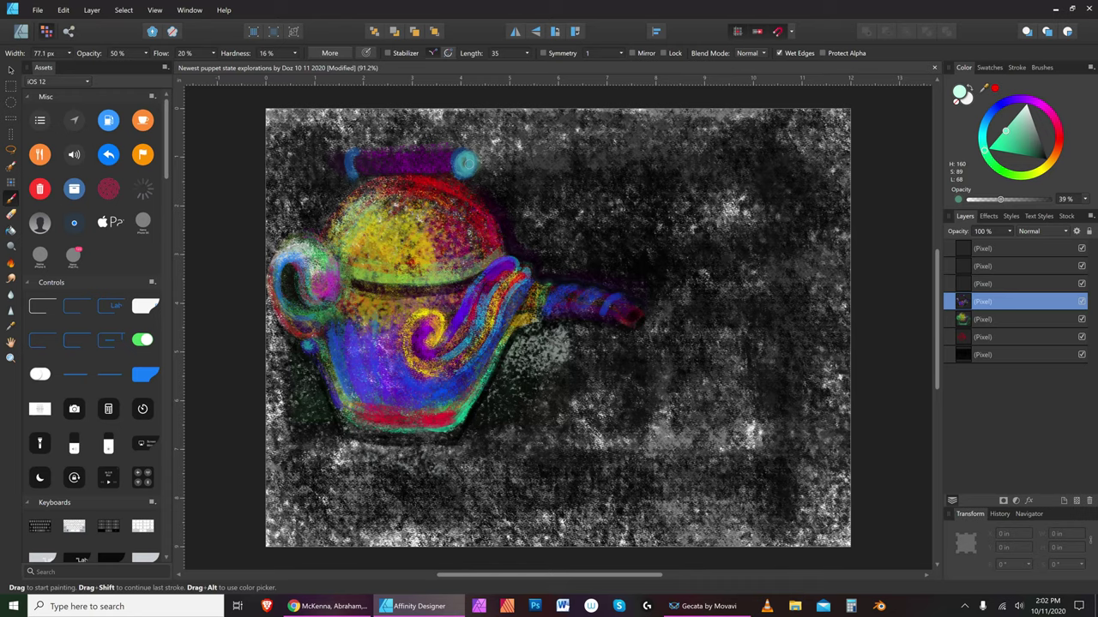
key("bracketleft")
On the next pixel layer up, paint light green (H 130, S 89, L 68) over the disc at the bar's right end
left_click(1020, 283)
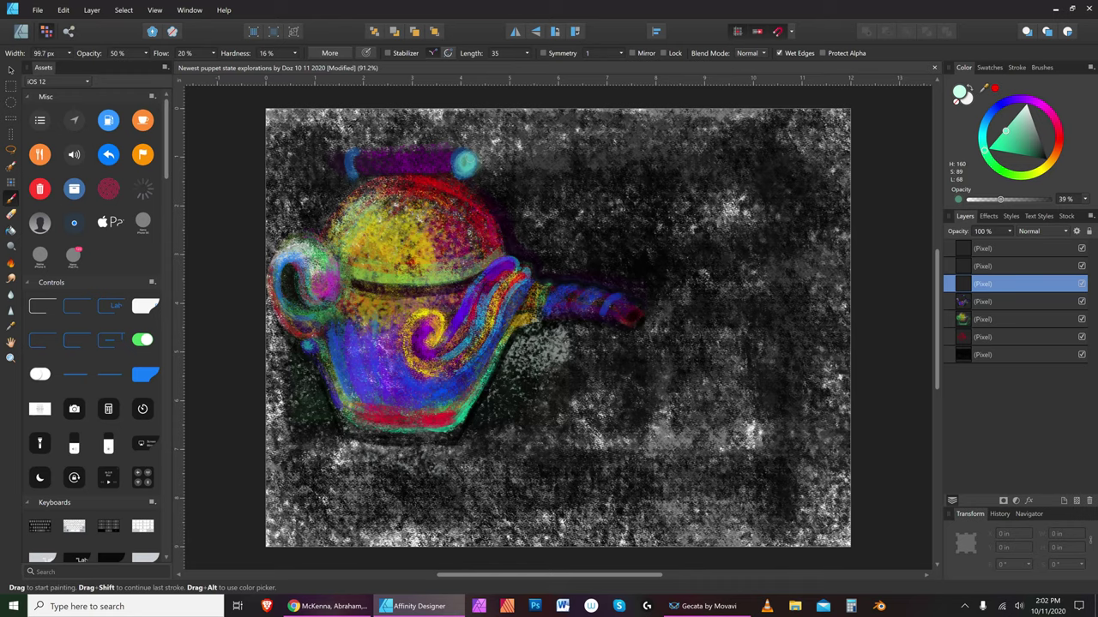
left_click(465, 161)
key("bracketright")
key("bracketright")
left_click(995, 167)
key("bracketleft")
key("bracketleft")
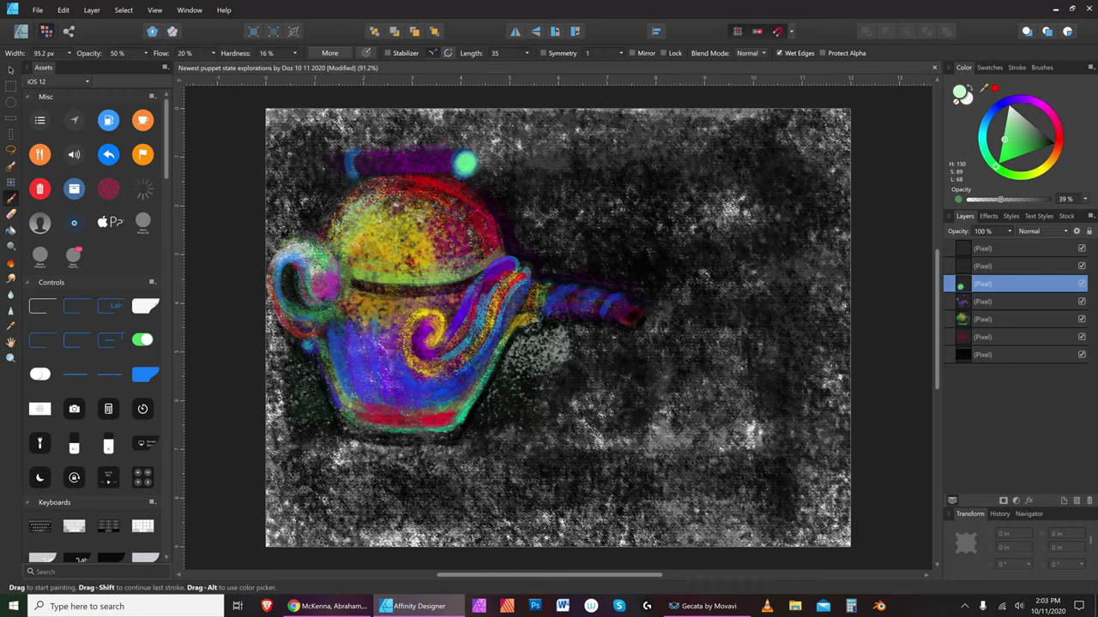
Shade around the green disc and the bar's ends with a thin near-black brush (H 130, S 0, L 2)
key("bracketleft")
key("bracketleft")
key("bracketleft")
key("bracketleft")
key("bracketleft")
key("bracketleft")
key("bracketleft")
key("bracketleft")
left_click_drag(1048, 149, 1067, 139)
left_click_drag(463, 156, 460, 168)
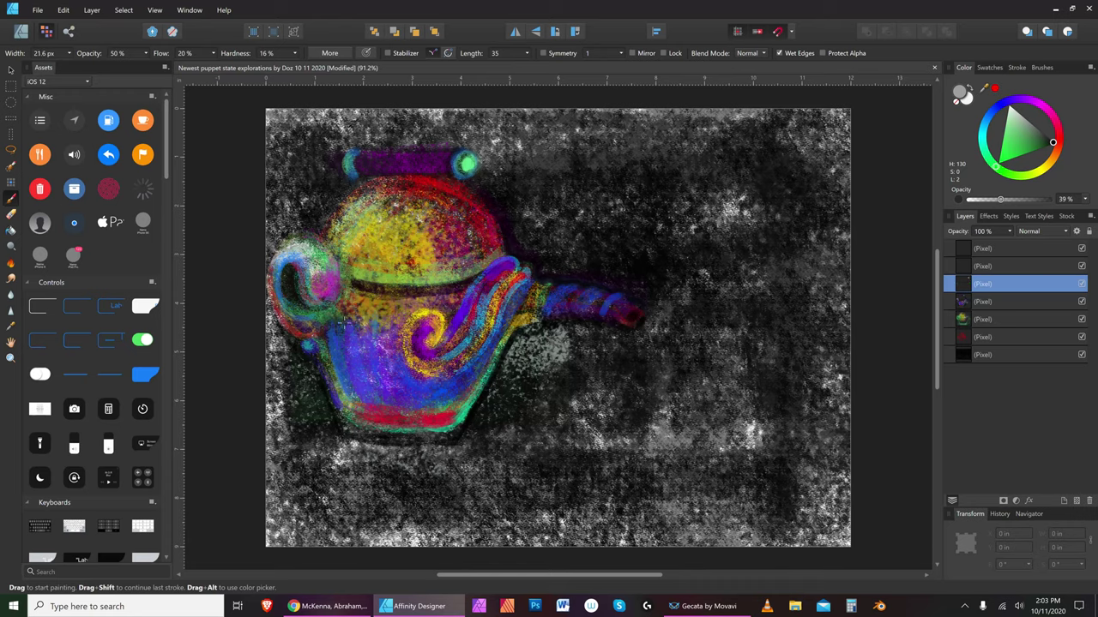
Paint a light blue (H 191, S 100, L 50) line along the middle of the purple bar
left_click(985, 132)
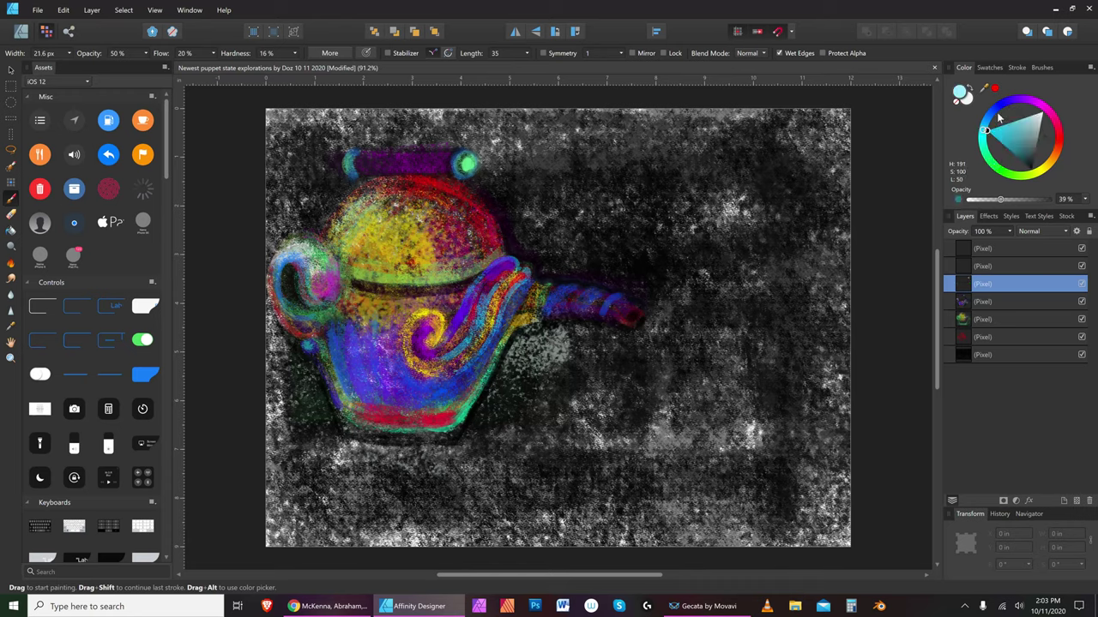
key("]")
key("]")
key("]")
mouse_move(371, 165)
left_mouse_down()
mouse_move(440, 163)
mouse_move(385, 164)
mouse_move(429, 164)
left_mouse_up()
key("bracketleft")
key("bracketleft")
key("bracketleft")
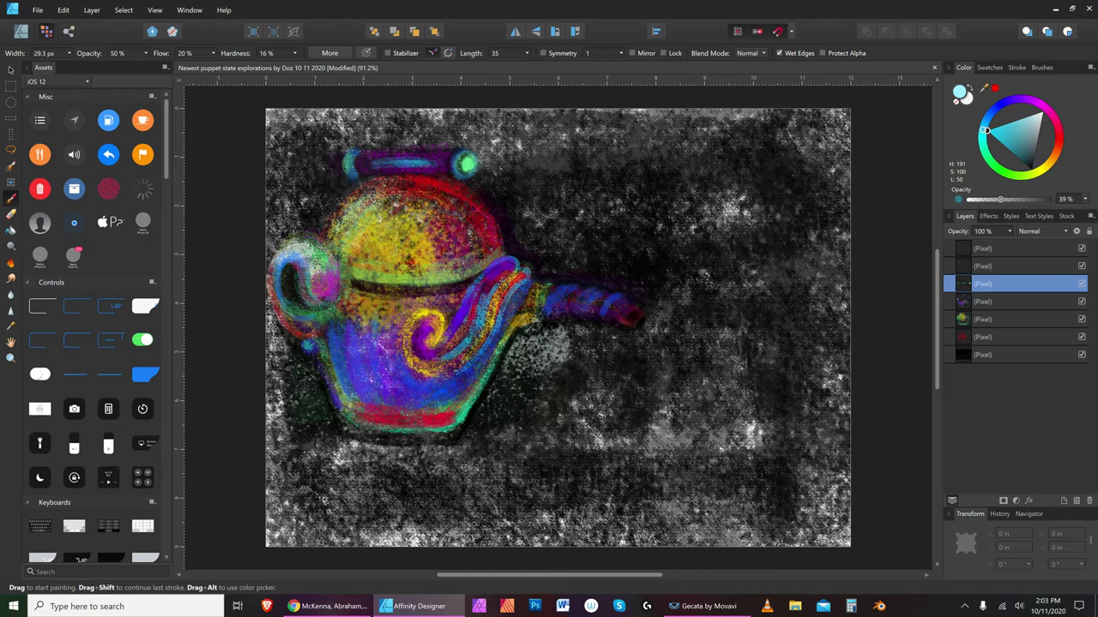
Add a pale highlight (H 191, S 34, L 93) to the centre of the bar's light blue line
left_click_drag(1044, 127, 1043, 110)
key("bracketleft")
key("bracketleft")
key("bracketright")
key("bracketright")
key("bracketright")
key("bracketright")
key("bracketright")
mouse_move(415, 165)
left_mouse_down()
mouse_move(394, 163)
mouse_move(420, 162)
mouse_move(405, 163)
left_mouse_up()
Widen the brush to 130.5 px and paint a soft pale highlight on the ball's upper left side
key("bracketright")
key("bracketright")
key("bracketright")
key("bracketright")
key("bracketright")
key("bracketright")
key("bracketright")
key("bracketright")
key("bracketright")
key("bracketright")
key("bracketright")
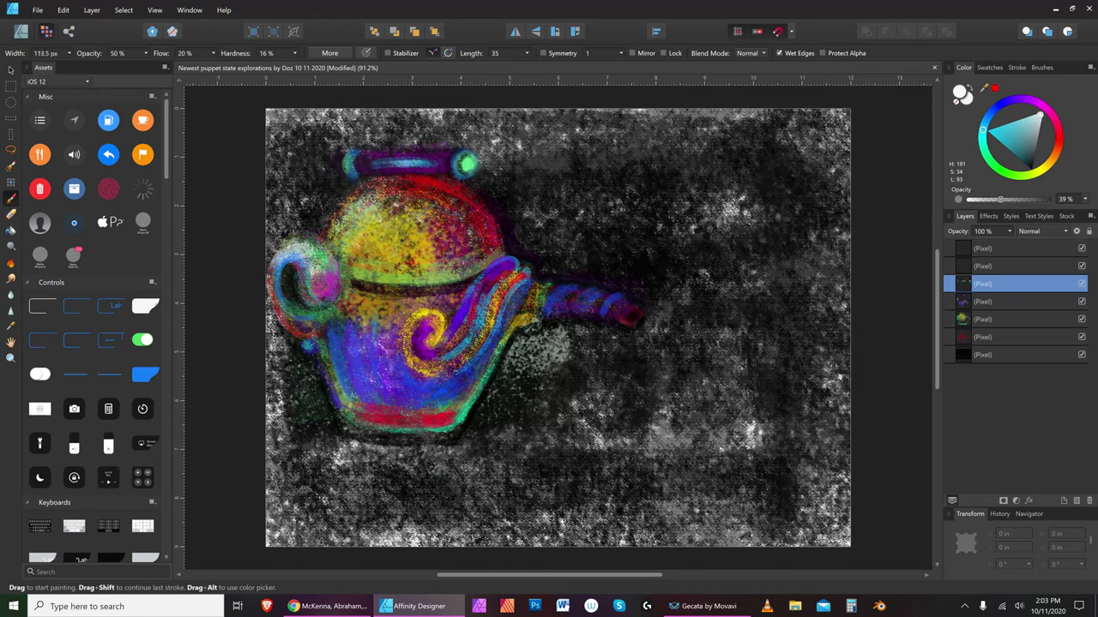
key("bracketright")
key("bracketright")
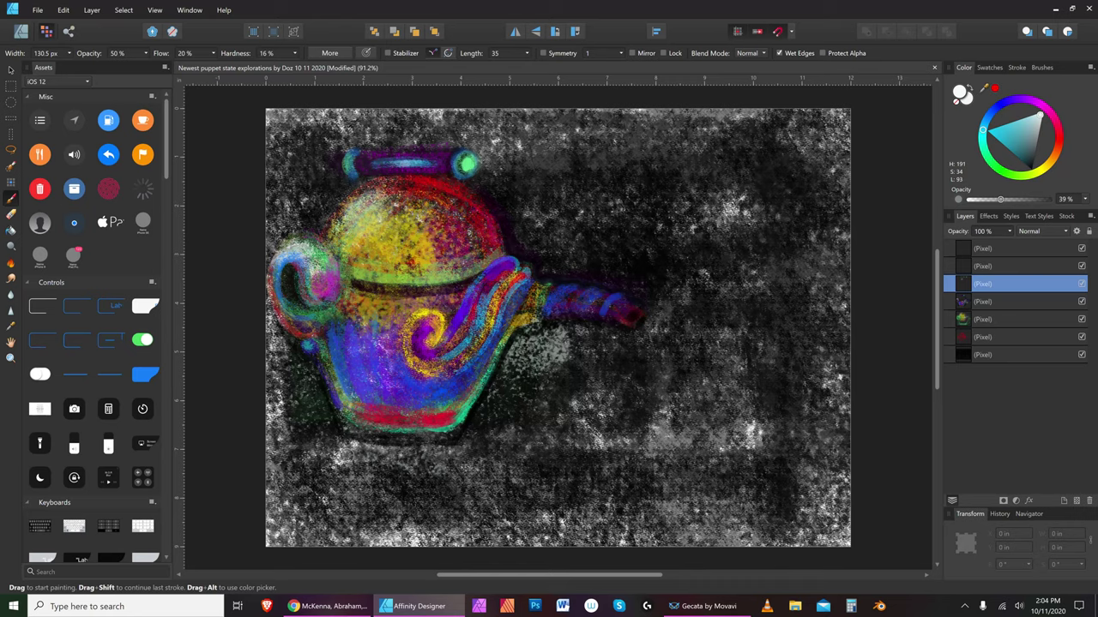
Pick a near-black colour, widen the brush to 195.3 px and softly darken the area around the puppet head
key("bracketright")
key("bracketright")
key("bracketright")
key("bracketright")
left_click(1030, 169)
key("bracketright")
key("bracketright")
key("bracketright")
key("bracketright")
key("bracketleft")
key("bracketleft")
key("bracketleft")
key("bracketleft")
key("bracketleft")
key("bracketleft")
key("bracketleft")
key("bracketleft")
key("bracketleft")
key("bracketleft")
key("bracketright")
key("bracketright")
key("bracketright")
key("bracketright")
key("bracketright")
key("bracketright")
key("bracketright")
Paint magenta (H 299, S 100, L 50) over the upper middle of the purple bar
left_click(1040, 105)
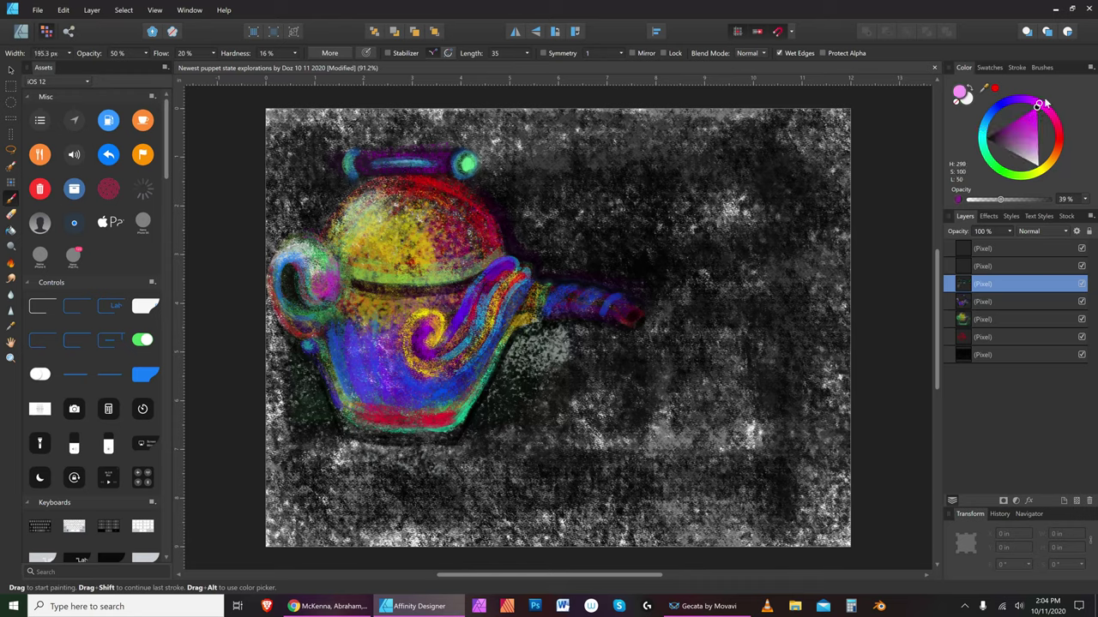
key("bracketleft")
key("bracketleft")
key("bracketleft")
key("bracketleft")
key("bracketright")
mouse_move(419, 161)
left_mouse_down()
mouse_move(380, 159)
mouse_move(425, 163)
left_mouse_up()
key("bracketleft")
key("bracketright")
key("bracketleft")
key("bracketleft")
key("bracketleft")
key("bracketleft")
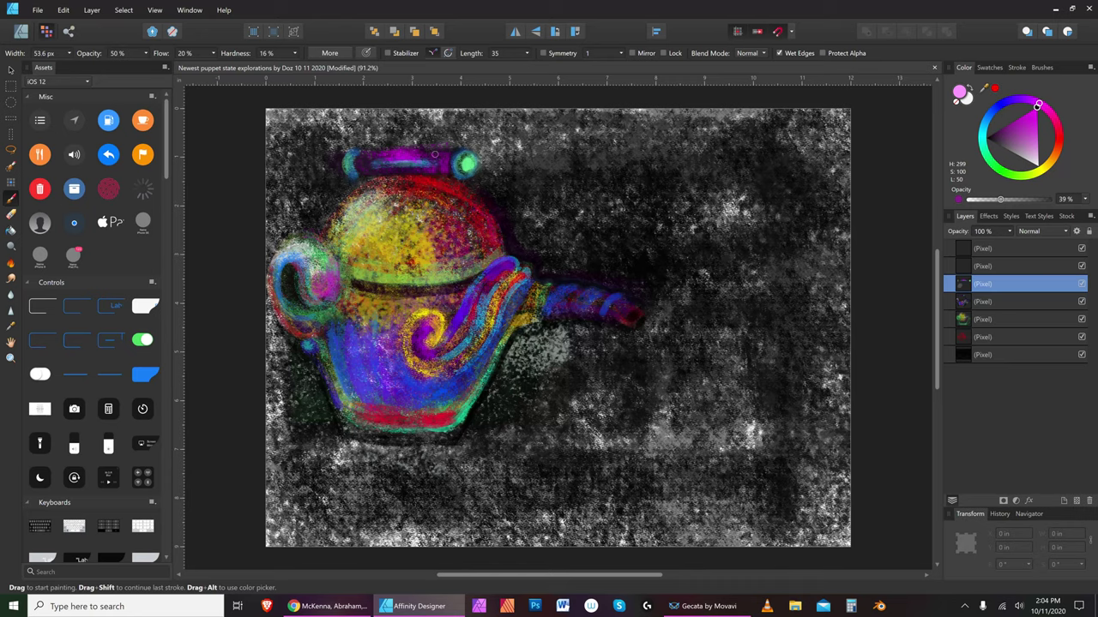
Add magenta bands near both ends of the bar, varying the brush width up to about 82 px
key("bracketleft")
key("bracketleft")
key("bracketleft")
key("bracketleft")
key("bracketright")
key("bracketright")
key("bracketright")
key("bracketleft")
key("bracketleft")
key("bracketleft")
key("bracketleft")
key("bracketright")
key("bracketright")
key("bracketright")
key("bracketright")
key("bracketright")
key("bracketright")
key("bracketright")
key("bracketright")
key("bracketright")
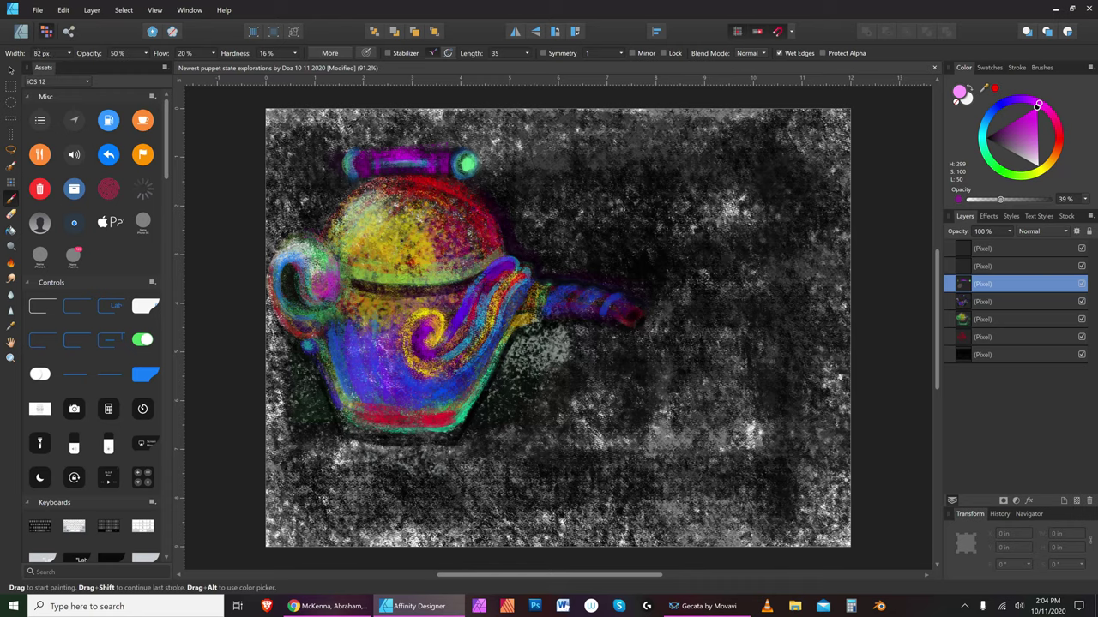
Tint the bar's left end with violet (H 265, S 100, L 50) using a progressively narrower brush
left_click_drag(1037, 105, 1017, 101)
key("bracketleft")
key("bracketleft")
key("bracketleft")
key("bracketleft")
key("bracketleft")
key("bracketleft")
key("bracketleft")
key("bracketleft")
key("bracketleft")
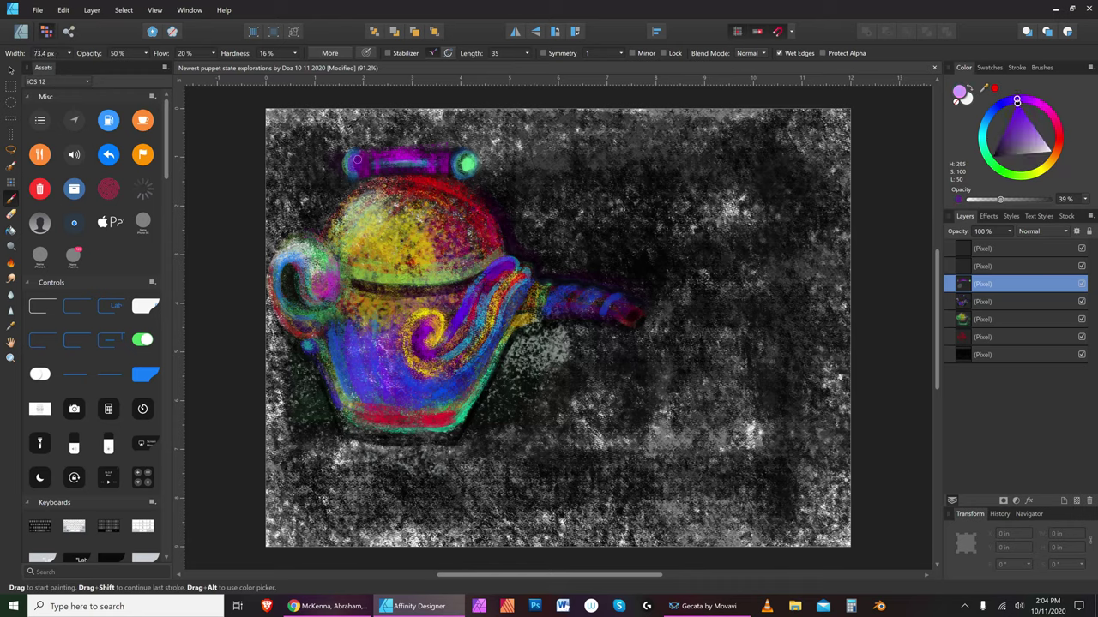
key("bracketleft")
key("bracketleft")
key("bracketleft")
key("bracketleft")
key("bracketleft")
key("bracketleft")
key("bracketleft")
Pick white (H 176, S 100, L 100) and dab highlights on the green disc with a thin brush of about 20 px
left_click(985, 135)
left_click(982, 146)
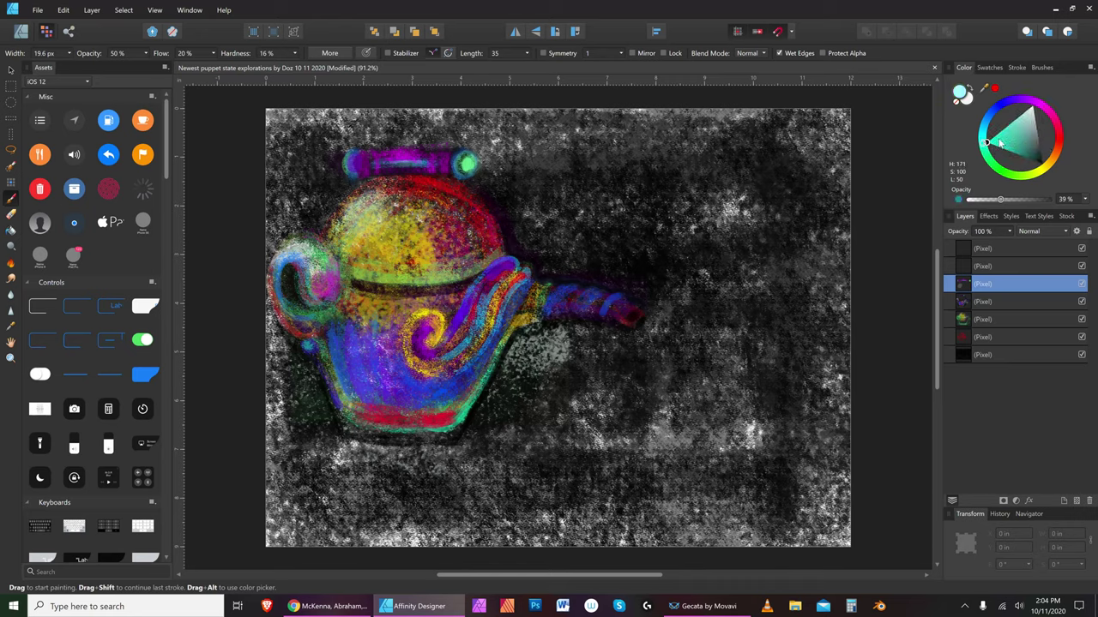
left_click(983, 142)
left_click_drag(1036, 112, 1053, 106)
key("bracketright")
key("bracketright")
key("bracketright")
key("bracketright")
key("bracketright")
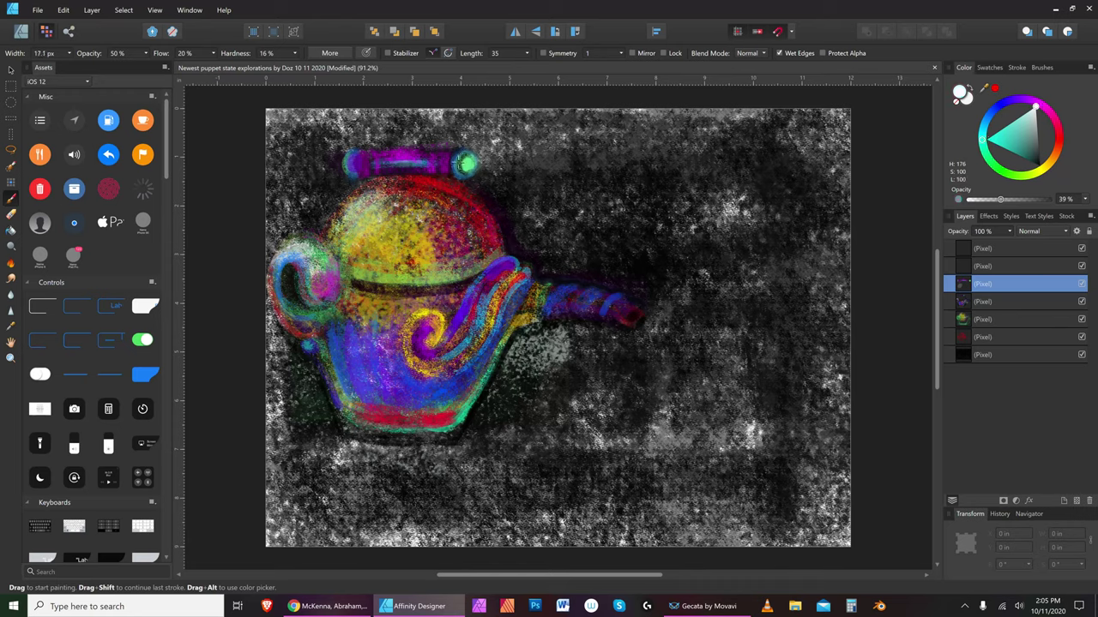
key("bracketleft")
key("bracketleft")
key("bracketleft")
key("bracketright")
key("bracketright")
key("bracketright")
key("bracketright")
key("bracketright")
key("bracketleft")
key("bracketleft")
key("bracketright")
key("bracketright")
key("bracketleft")
key("bracketleft")
key("bracketleft")
key("bracketleft")
key("bracketleft")
key("bracketleft")
key("bracketright")
key("bracketright")
key("bracketright")
key("bracketright")
key("bracketright")
key("bracketright")
key("bracketright")
key("bracketleft")
key("bracketleft")
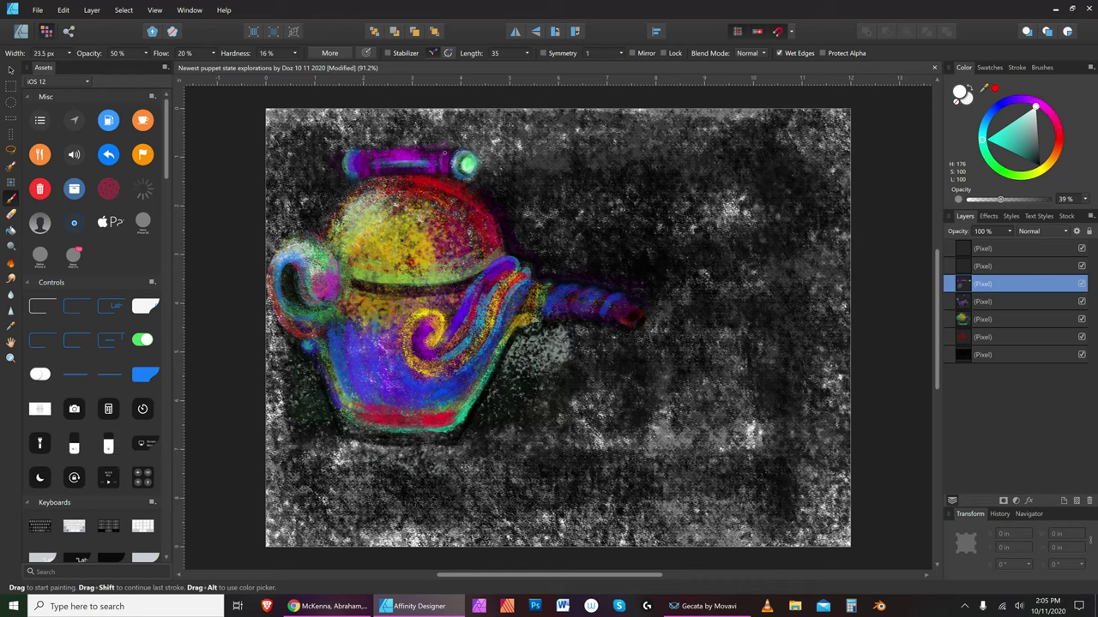
Paint thin white stripes across the middle and right part of the purple bar
key("bracketleft")
key("bracketleft")
left_click_drag(434, 151, 434, 171)
key("bracketleft")
key("bracketright")
key("bracketright")
key("bracketright")
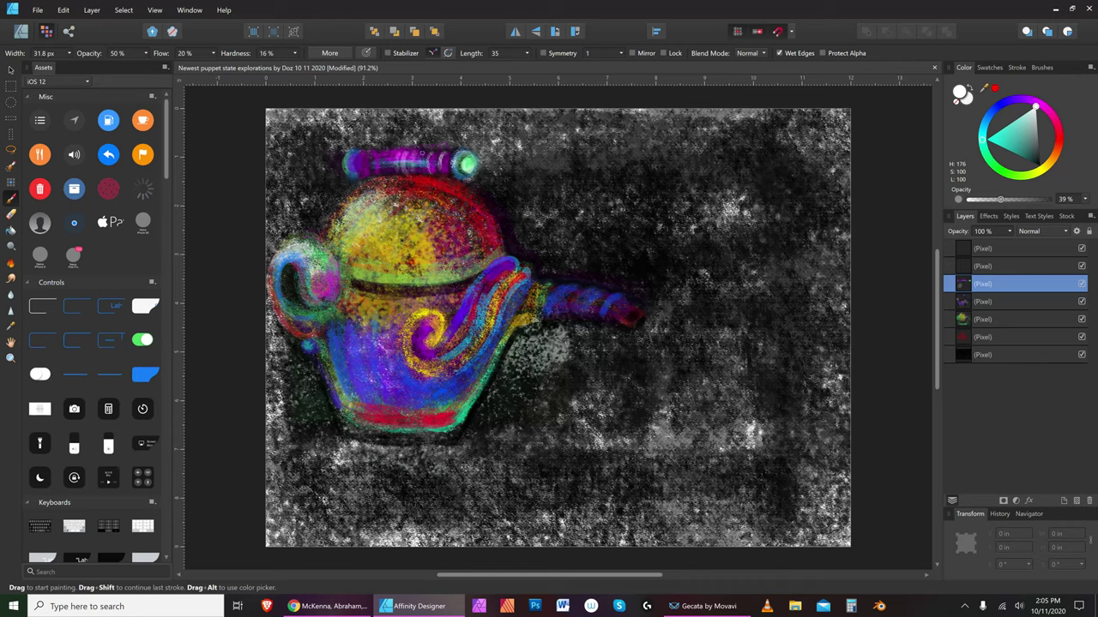
Widen the brush to about 42 px and add soft white highlights to the bar's left part and blue end
key("bracketleft")
key("bracketright")
key("bracketright")
key("bracketright")
key("bracketright")
key("bracketright")
key("bracketright")
key("bracketright")
key("bracketright")
key("bracketleft")
key("bracketleft")
key("bracketleft")
key("bracketleft")
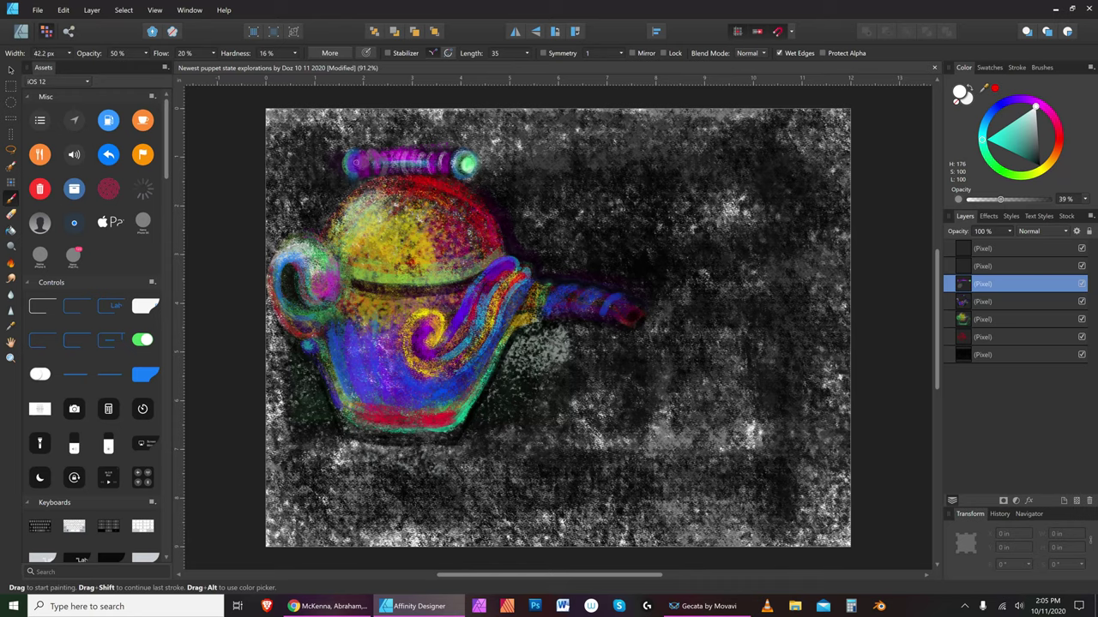
Narrow the brush and pick a bright teal of the same hue (H 176) for fine touches on the bar
key("bracketleft")
key("bracketleft")
key("bracketleft")
key("bracketleft")
left_click(997, 134)
key("bracketright")
Pick a dark grey-teal (H 176, S 26, L 14) and add dark shading while varying the brush width up to about 83 px
left_click(1036, 157)
key("bracketright")
key("bracketright")
key("bracketright")
key("bracketright")
key("bracketright")
key("bracketright")
key("bracketright")
key("bracketright")
key("bracketleft")
key("bracketleft")
key("bracketleft")
key("bracketleft")
key("bracketleft")
key("bracketleft")
key("bracketleft")
key("bracketleft")
key("bracketleft")
key("bracketright")
key("bracketright")
key("bracketright")
key("bracketright")
key("bracketleft")
key("bracketleft")
key("bracketleft")
key("bracketright")
key("bracketright")
key("bracketright")
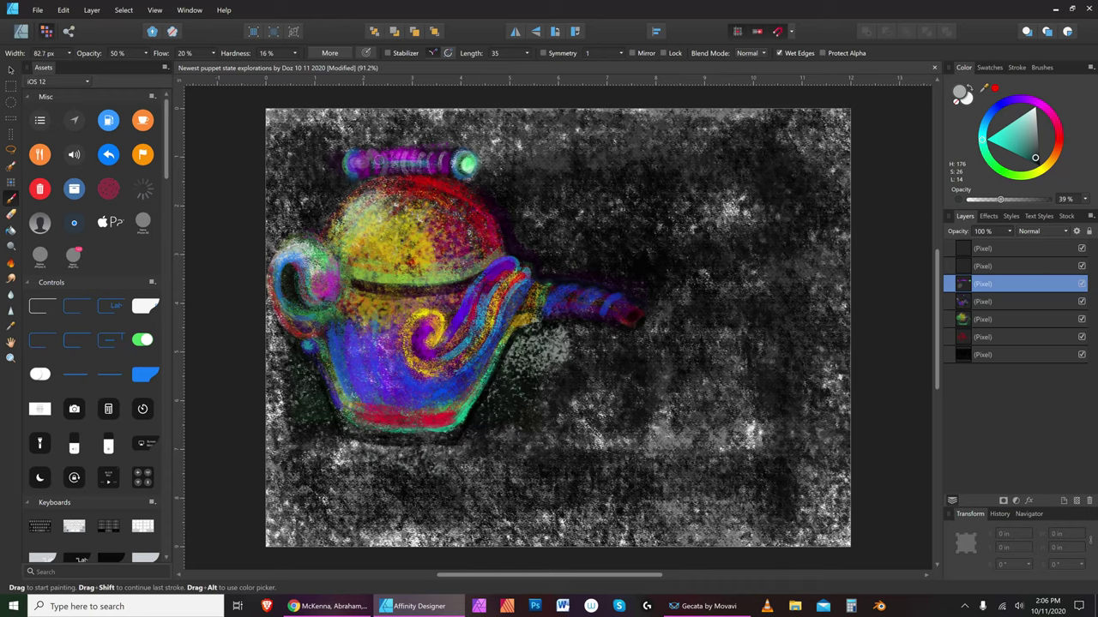
Select the second pixel layer from the top and shade the bar's left part with near-black (H 176, S 0, L 2), using a brush of about 62 px
key("bracketleft")
key("bracketleft")
key("bracketleft")
left_click(1015, 266)
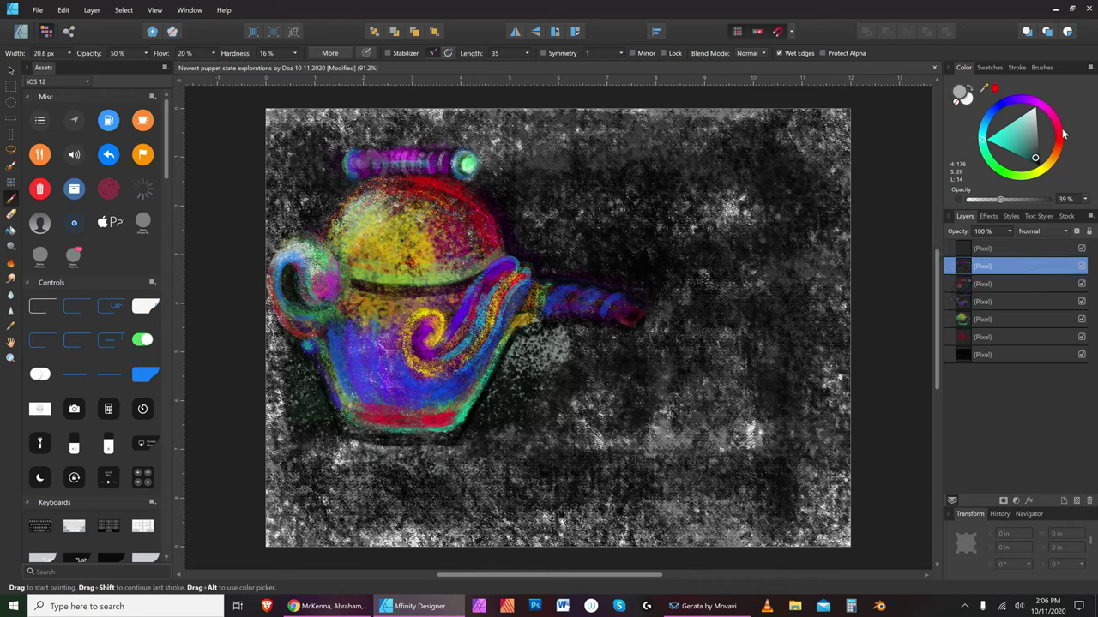
left_click_drag(1036, 159, 1061, 149)
key("bracketright")
key("bracketright")
key("bracketright")
key("bracketright")
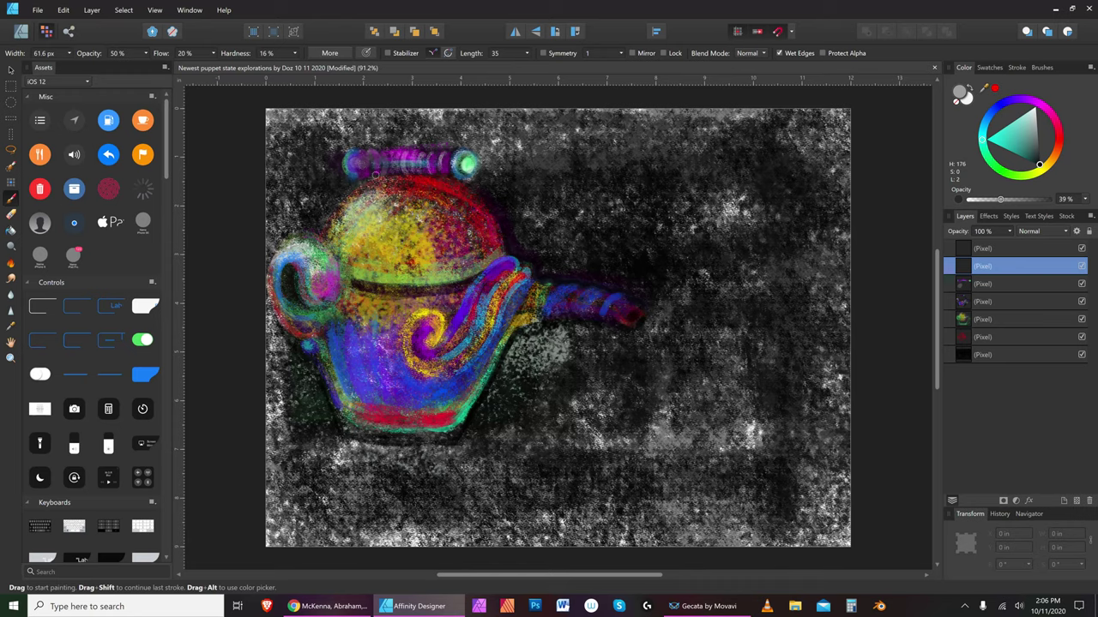
Pick teal (H 176, S 95, L 52) and paint a round disc on the bar's left end, varying the brush from wide to very fine
key("bracketleft")
key("bracketleft")
key("bracketleft")
key("bracketleft")
key("bracketleft")
key("bracketleft")
key("bracketleft")
key("bracketleft")
left_click(992, 138)
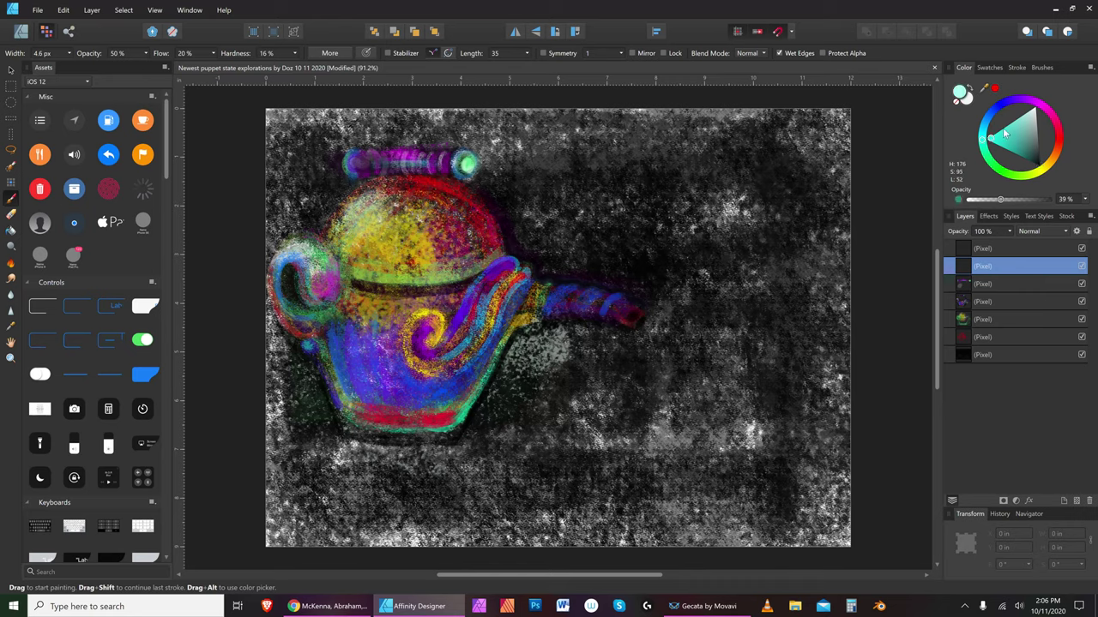
key("bracketright")
key("bracketright")
key("bracketright")
key("bracketright")
key("bracketright")
key("bracketright")
key("bracketleft")
key("bracketleft")
key("bracketleft")
key("bracketleft")
key("bracketleft")
key("bracketleft")
key("bracketleft")
key("bracketleft")
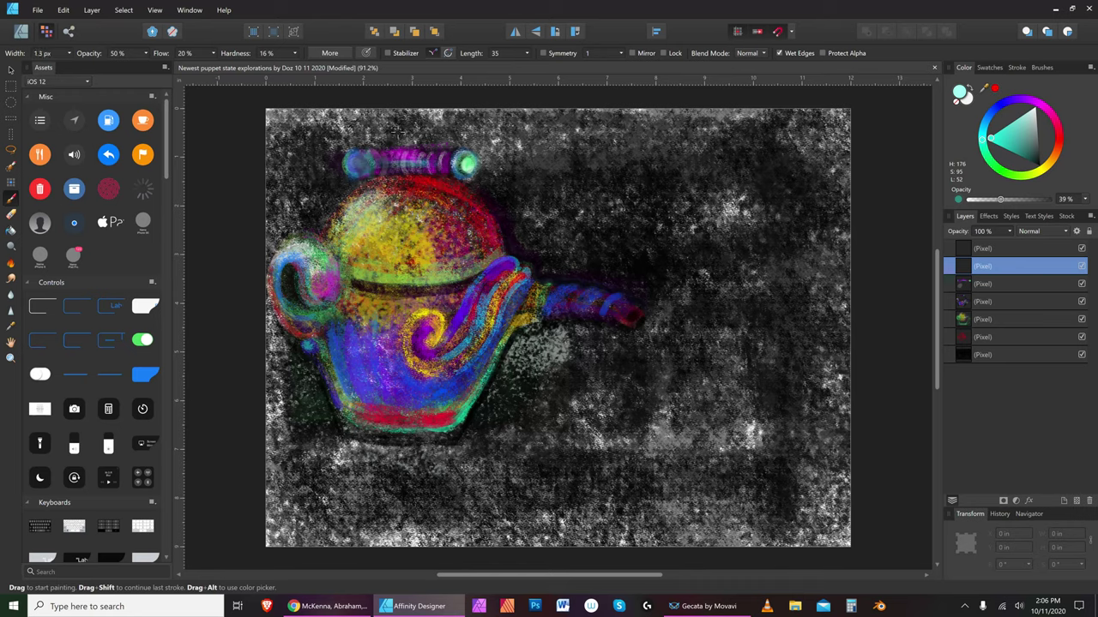
Pick gold (H 41, S 95, L 52) and tint the middle of the bar's left disc with a progressively wider brush
left_click(1051, 163)
key("bracketright")
key("bracketright")
key("bracketright")
key("bracketright")
key("bracketright")
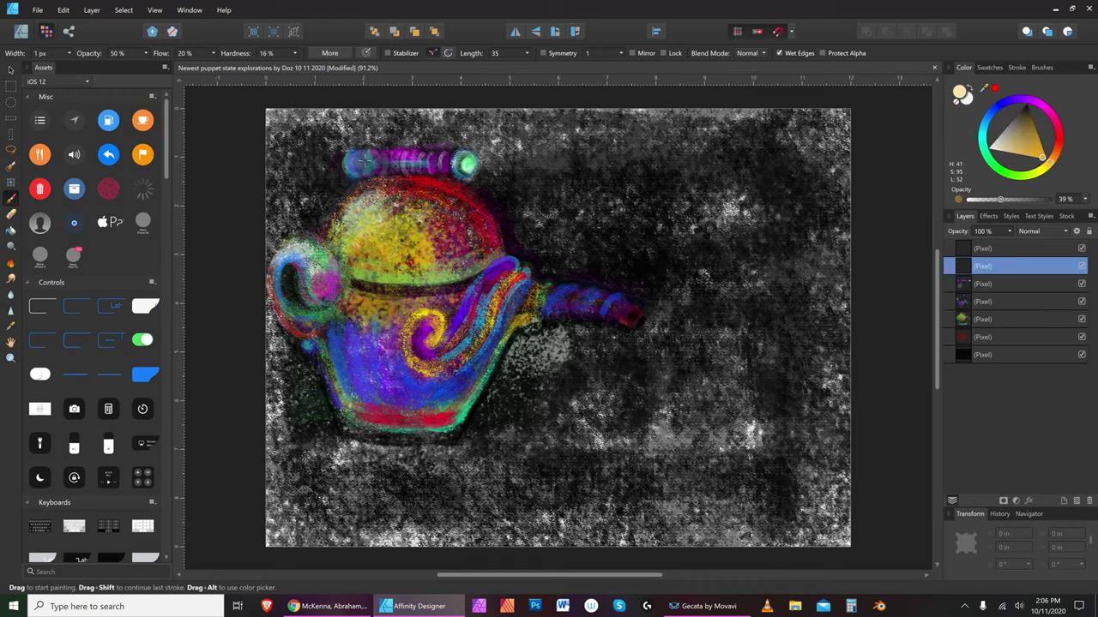
key("bracketright")
key("bracketright")
key("bracketright")
key("bracketright")
key("bracketright")
key("bracketright")
key("bracketright")
key("bracketright")
key("bracketright")
key("bracketright")
Pick a pale cream (H 41, S 79, L 75) and brush soft highlights onto the bar's left disc, ending at about 46 px wide
left_click(1015, 147)
key("]")
key("]")
key("]")
key("]")
key("]")
key("bracketleft")
key("bracketleft")
key("bracketleft")
key("bracketleft")
key("bracketleft")
key("bracketleft")
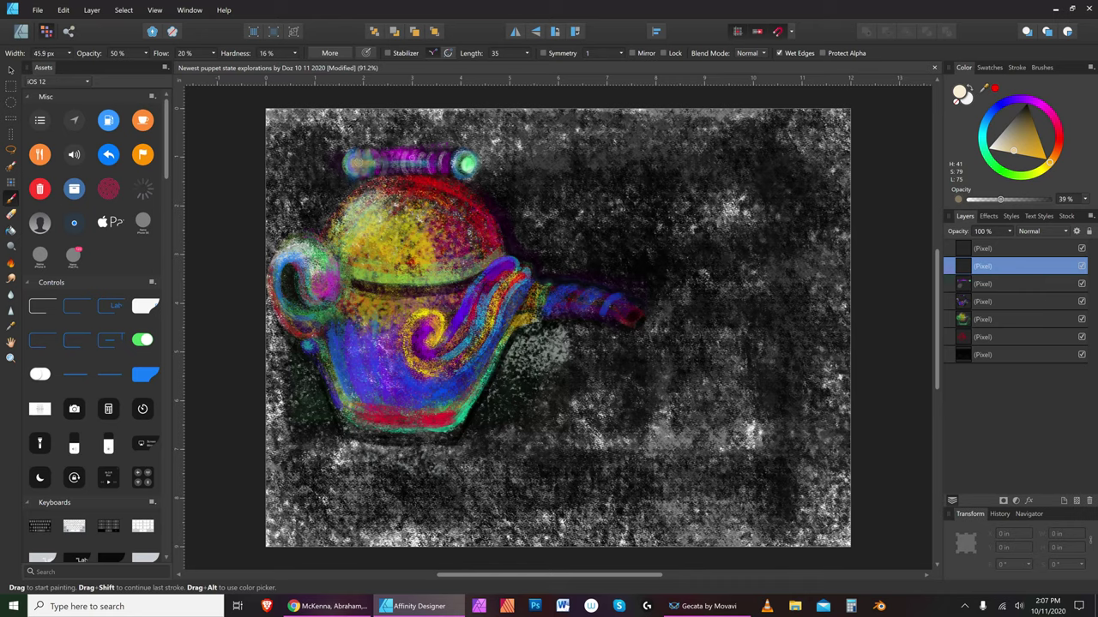
Narrow the brush, pick black, and add dark shading with a progressively wider brush
key("bracketleft")
key("bracketleft")
key("bracketleft")
key("bracketleft")
key("bracketleft")
key("bracketleft")
key("bracketleft")
key("bracketleft")
key("bracketleft")
key("bracketleft")
key("bracketleft")
left_click(1027, 104)
key("bracketright")
key("bracketright")
key("bracketright")
key("bracketright")
key("bracketright")
key("bracketright")
key("bracketright")
key("bracketright")
key("bracketright")
key("bracketright")
key("bracketright")
key("bracketright")
key("bracketright")
key("bracketleft")
key("bracketleft")
Pick dark gold and paint a straight vertical stick from the jaw's base down to the canvas's lower edge
left_click(1041, 152)
key("bracketright")
key("bracketright")
key("bracketright")
key("bracketright")
key("bracketright")
key("bracketright")
key("bracketright")
key("bracketright")
key("bracketright")
key("bracketleft")
mouse_move(397, 540)
left_mouse_down()
mouse_move(397, 444)
mouse_move(395, 555)
mouse_move(394, 436)
mouse_move(401, 528)
left_mouse_up()
key("bracketleft")
key("bracketleft")
key("bracketleft")
key("bracketleft")
key("bracketleft")
Pick orange (H 16, S 92, L 45) and paint over the gold stick, adjusting the brush to about 53 px
left_click(1062, 149)
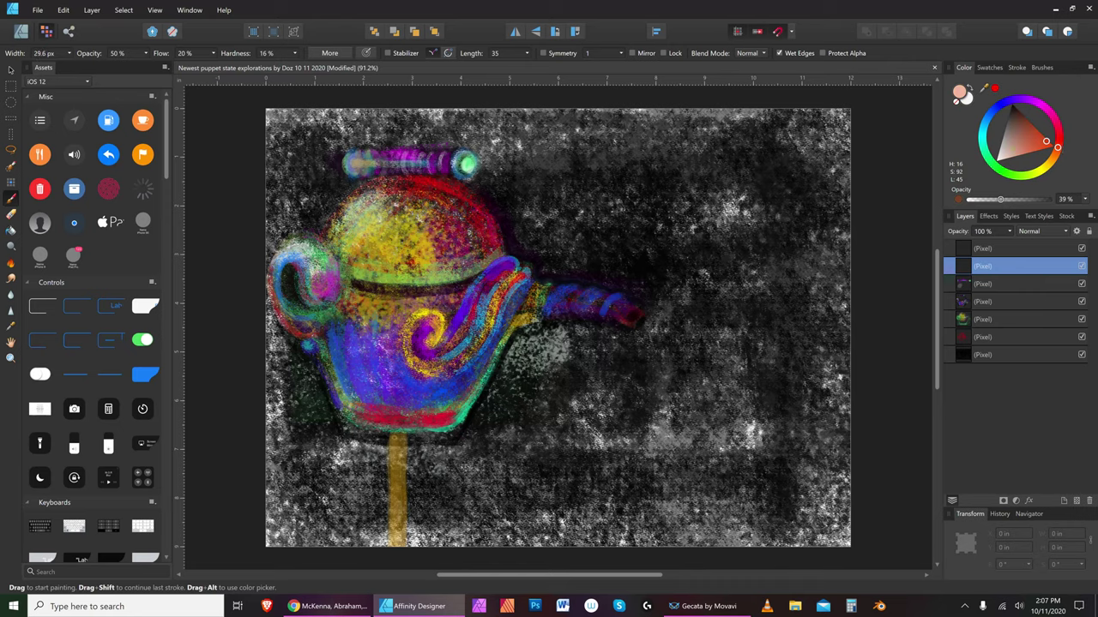
key("bracketright")
key("bracketright")
key("bracketright")
key("bracketright")
key("bracketright")
key("bracketright")
key("bracketright")
key("bracketleft")
key("bracketleft")
key("bracketleft")
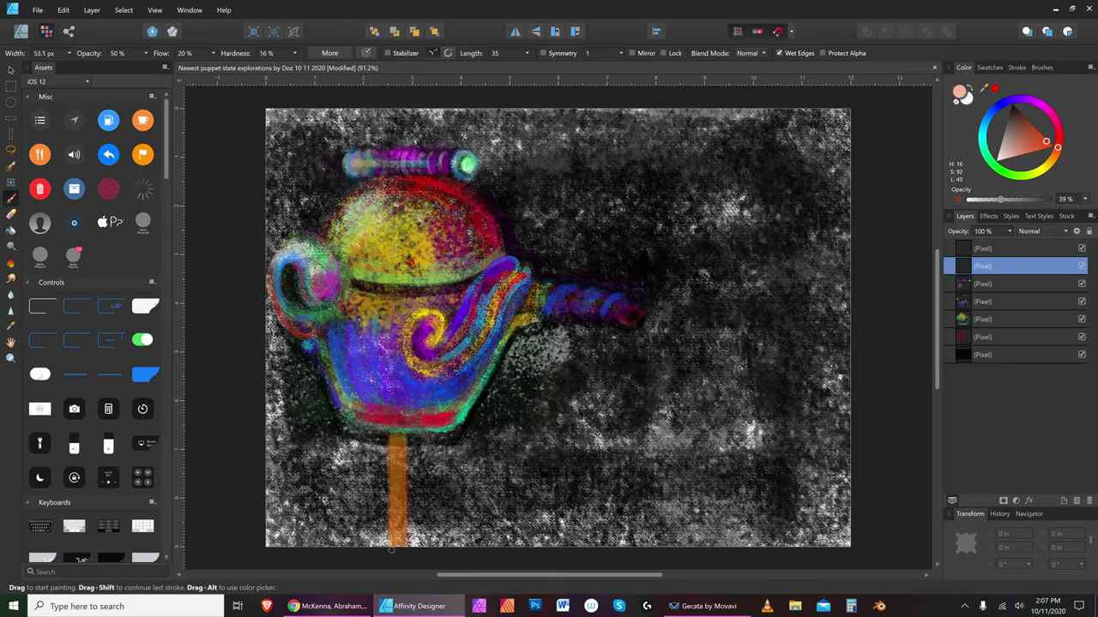
Pick pure red (H 0, S 100, L 50), widen the brush to about 72 px and paint down the full length of the stick
left_click_drag(1058, 146, 1058, 138)
key("bracketright")
key("bracketright")
key("bracketright")
key("bracketright")
key("bracketright")
key("bracketright")
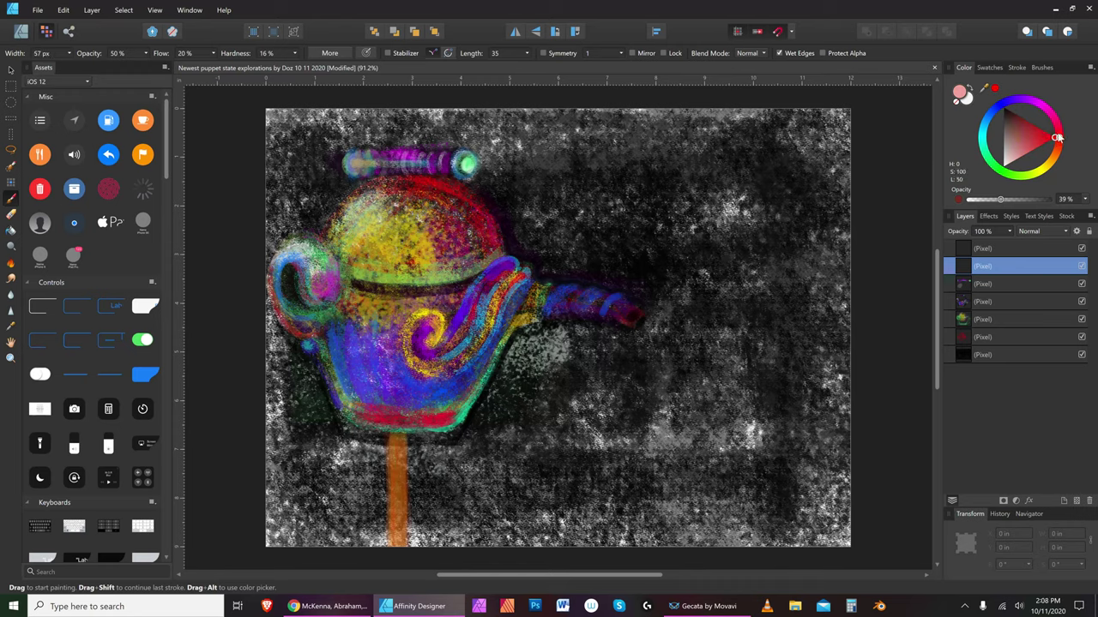
key("bracketleft")
key("bracketleft")
key("bracketleft")
key("bracketleft")
mouse_move(401, 439)
left_mouse_down()
mouse_move(402, 539)
mouse_move(402, 437)
mouse_move(392, 544)
left_mouse_up()
key("bracketleft")
key("bracketleft")
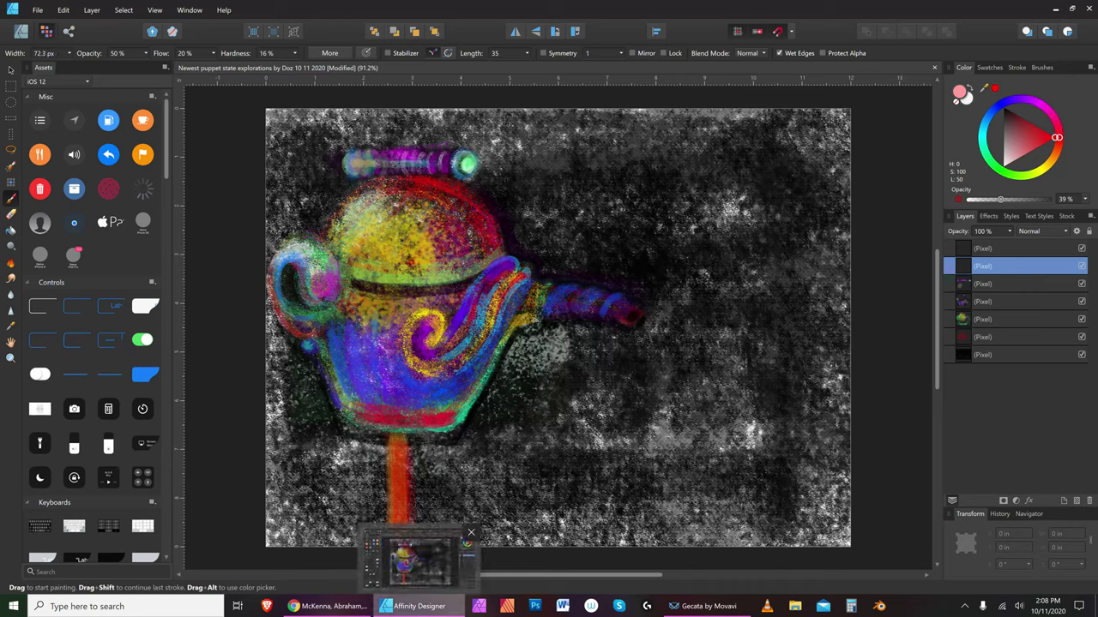
Pick cyan (H 190, S 100, L 50) and paint long vertical strokes down both sides of the stick
left_click(986, 127)
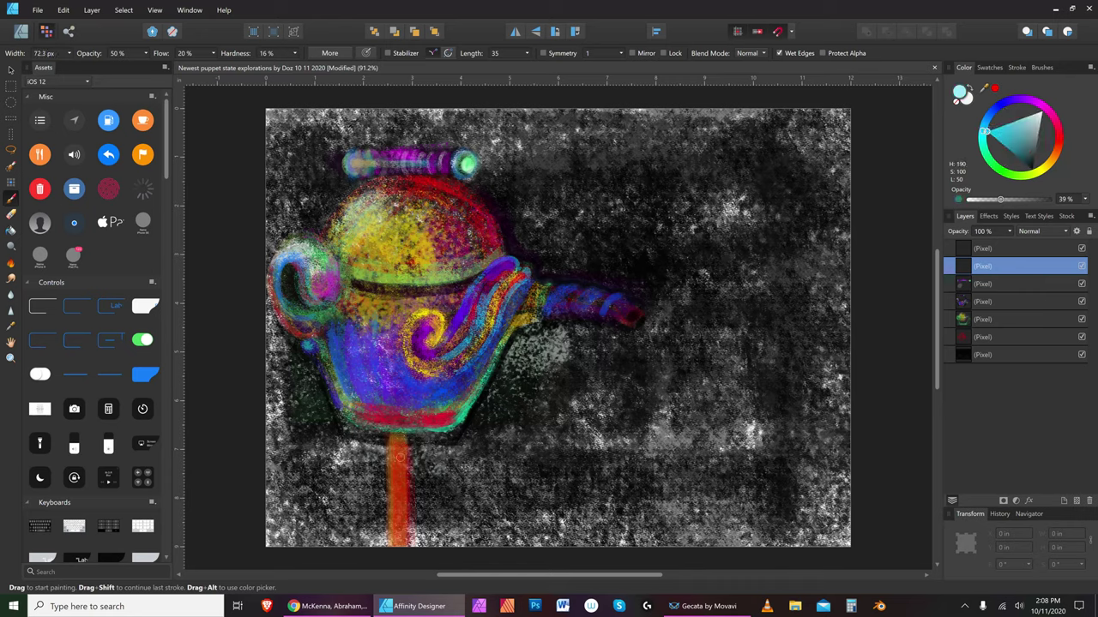
mouse_move(393, 441)
left_mouse_down()
mouse_move(393, 545)
mouse_move(391, 436)
left_mouse_up()
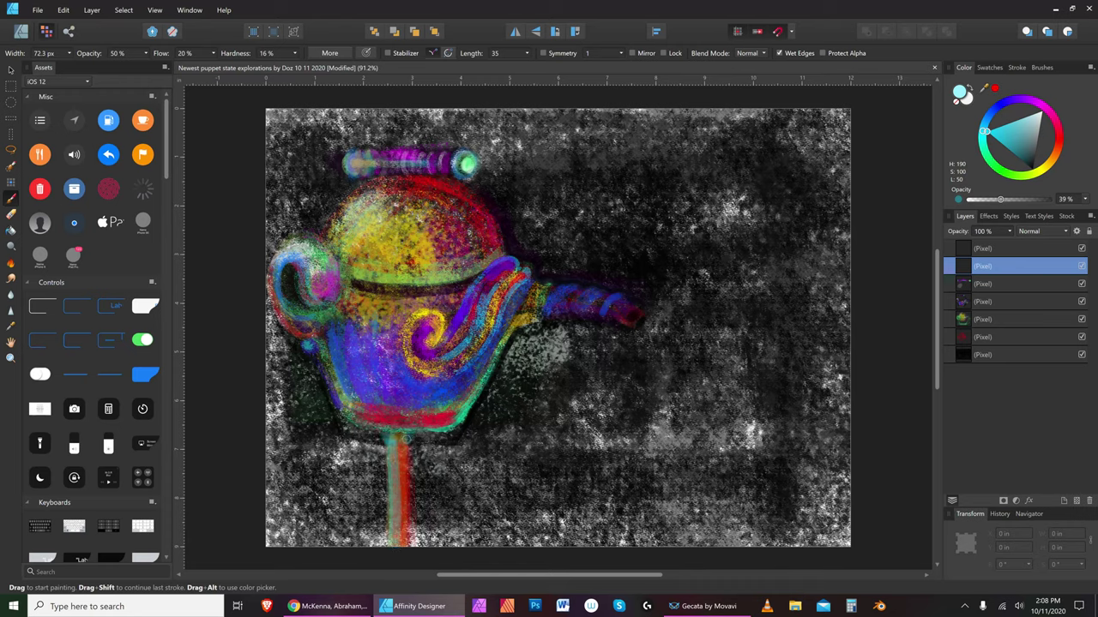
left_click_drag(406, 438, 403, 561)
key("bracketleft")
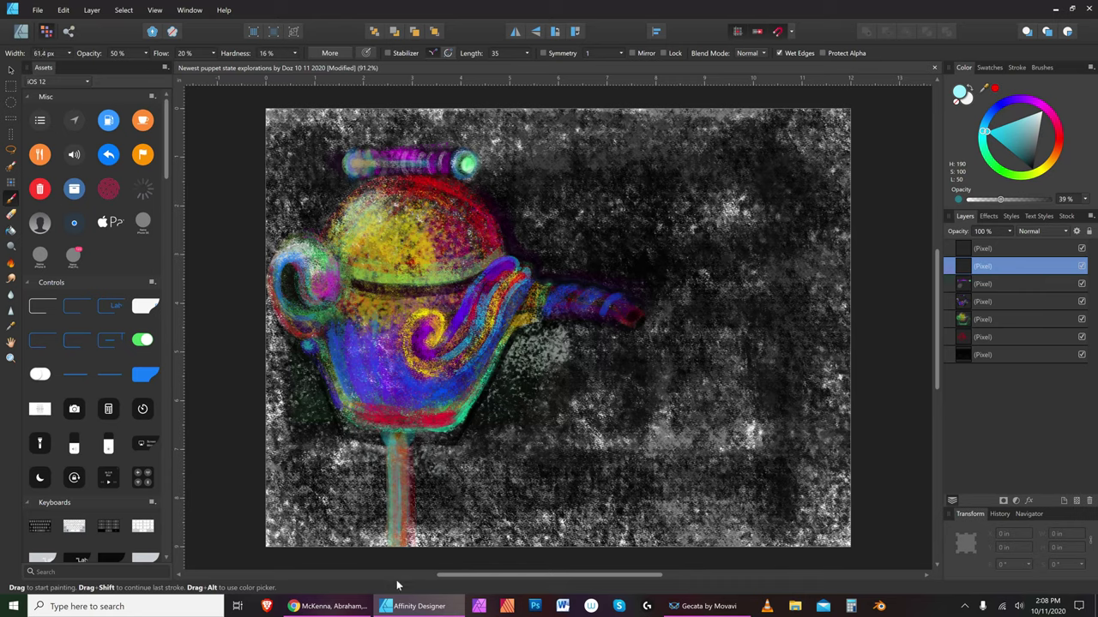
Pick light orange (H 33, S 100, L 50) and paint down the stick's right side with the 61 px brush
left_click(1054, 159)
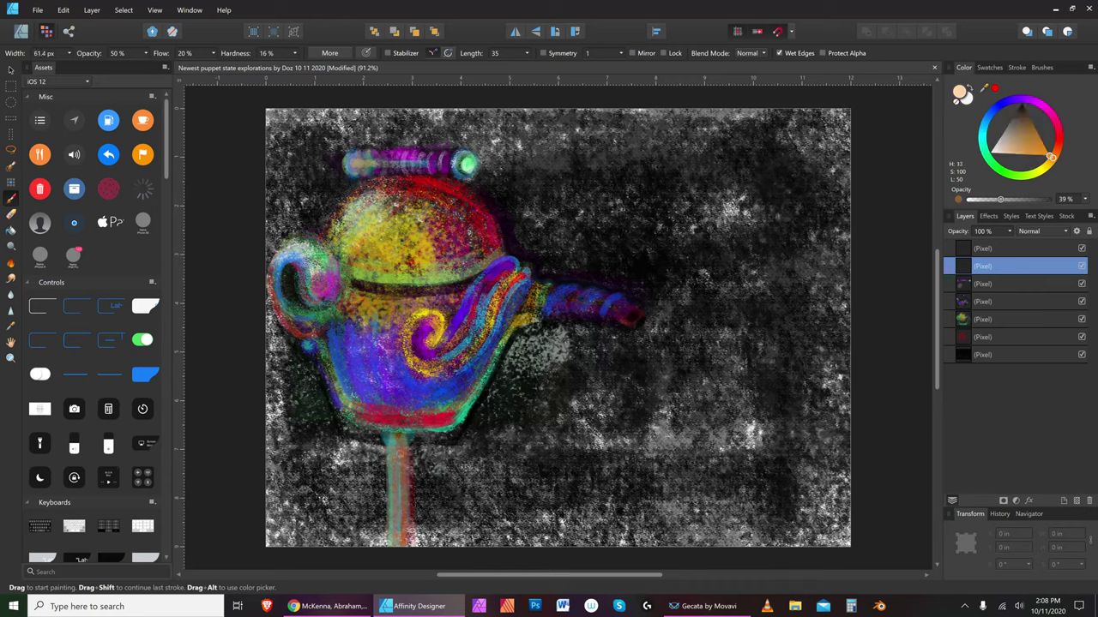
left_click_drag(407, 464, 405, 458)
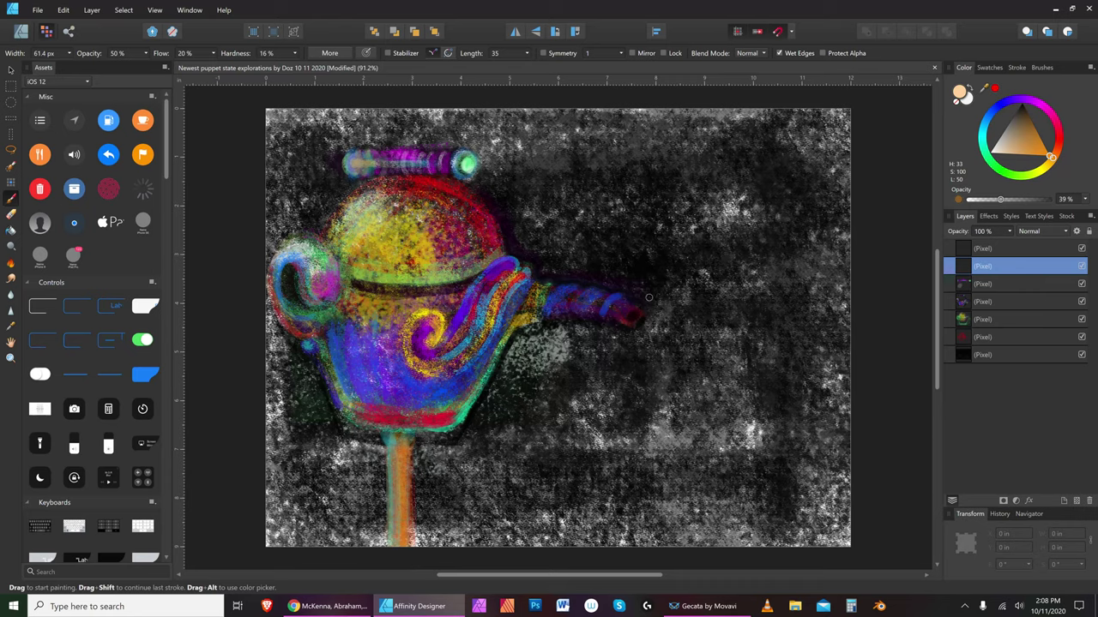
Resize the brush and dab an orange accent onto the far tip of the striped stem
key("bracketright")
key("bracketright")
key("bracketright")
key("bracketright")
key("bracketright")
key("bracketright")
key("bracketright")
key("bracketright")
key("bracketright")
key("bracketright")
key("bracketleft")
key("bracketleft")
key("bracketleft")
key("bracketleft")
key("bracketleft")
key("bracketleft")
key("bracketleft")
key("bracketleft")
key("bracketright")
key("bracketright")
left_click_drag(633, 307, 642, 311)
Build up the orange along the lower rim of the stem's tip, varying the brush width
key("bracketright")
key("bracketright")
key("bracketright")
key("bracketright")
key("bracketright")
key("bracketleft")
key("bracketleft")
key("bracketleft")
key("bracketleft")
key("bracketleft")
key("bracketleft")
key("bracketright")
key("bracketright")
key("bracketright")
key("bracketright")
key("bracketright")
key("bracketright")
key("bracketright")
key("bracketright")
left_click_drag(641, 313, 630, 320)
Narrow the brush to about 28 px, pick magenta (H 293, S 100, L 50) and paint a thin stripe down the stick's middle
key("bracketleft")
key("bracketleft")
key("bracketleft")
key("bracketleft")
key("bracketleft")
key("bracketleft")
key("bracketleft")
key("bracketleft")
key("bracketleft")
key("bracketleft")
key("bracketleft")
key("bracketleft")
key("bracketleft")
key("bracketleft")
key("bracketleft")
key("bracketleft")
key("bracketleft")
key("bracketleft")
key("bracketright")
key("bracketright")
key("bracketright")
key("bracketright")
key("bracketright")
key("bracketleft")
key("bracketleft")
key("bracketleft")
left_click(1036, 105)
key("bracketright")
key("bracketright")
key("bracketright")
key("bracketright")
key("bracketright")
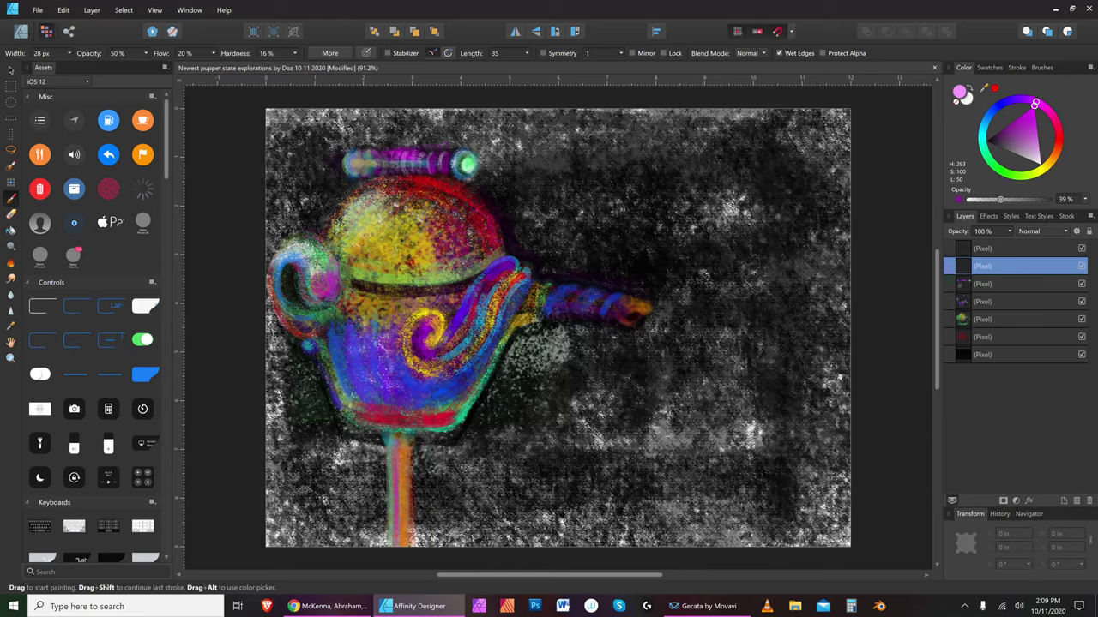
Pick dark purple (H 293, S 45, L 15) and shade the stick just below the jaw with a brush about 36 px wide
key("bracketleft")
key("bracketleft")
left_click(997, 140)
key("bracketright")
key("bracketright")
key("bracketright")
key("bracketright")
key("bracketright")
key("bracketleft")
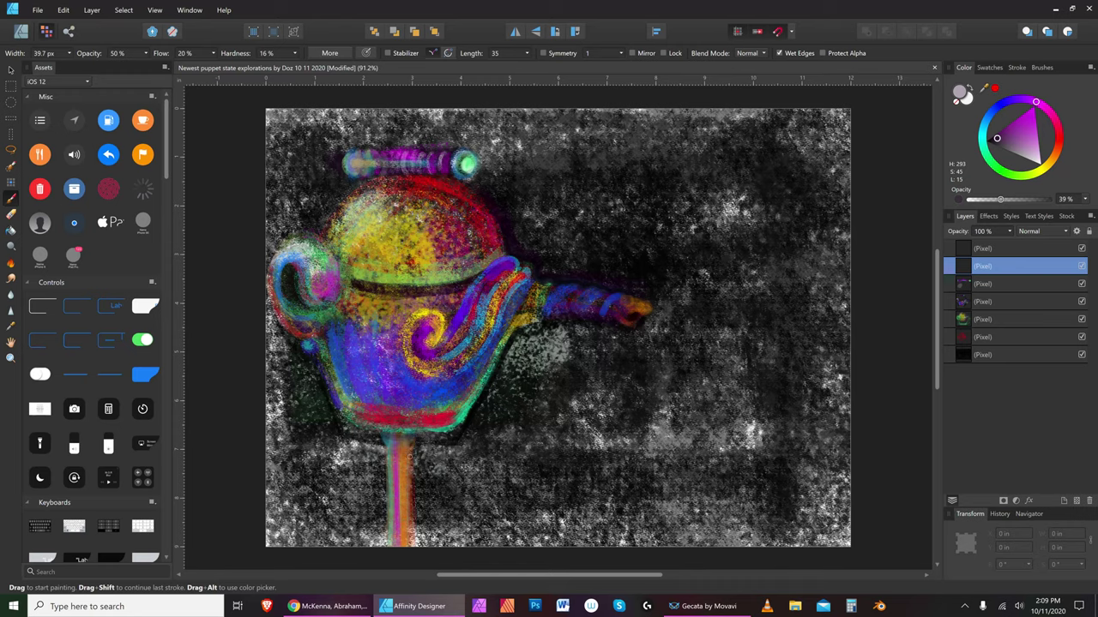
key("bracketleft")
key("bracketleft")
key("bracketleft")
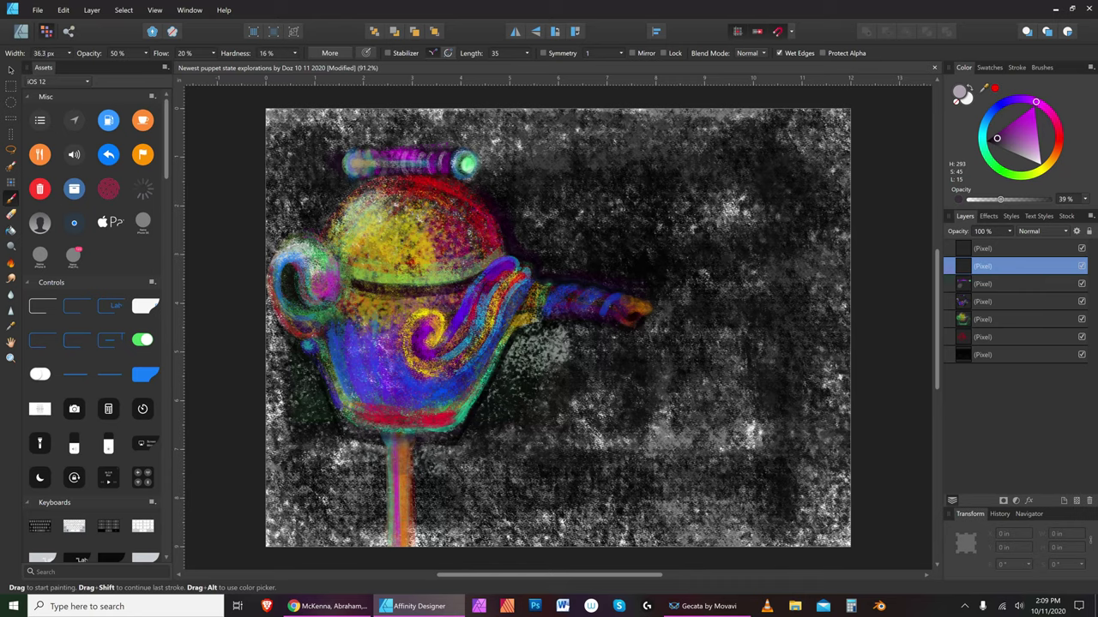
Pick strong yellow (H 56, S 97, L 48) and brush highlights onto the orange tip of the stem, ending at about 33 px wide
left_click(1045, 171)
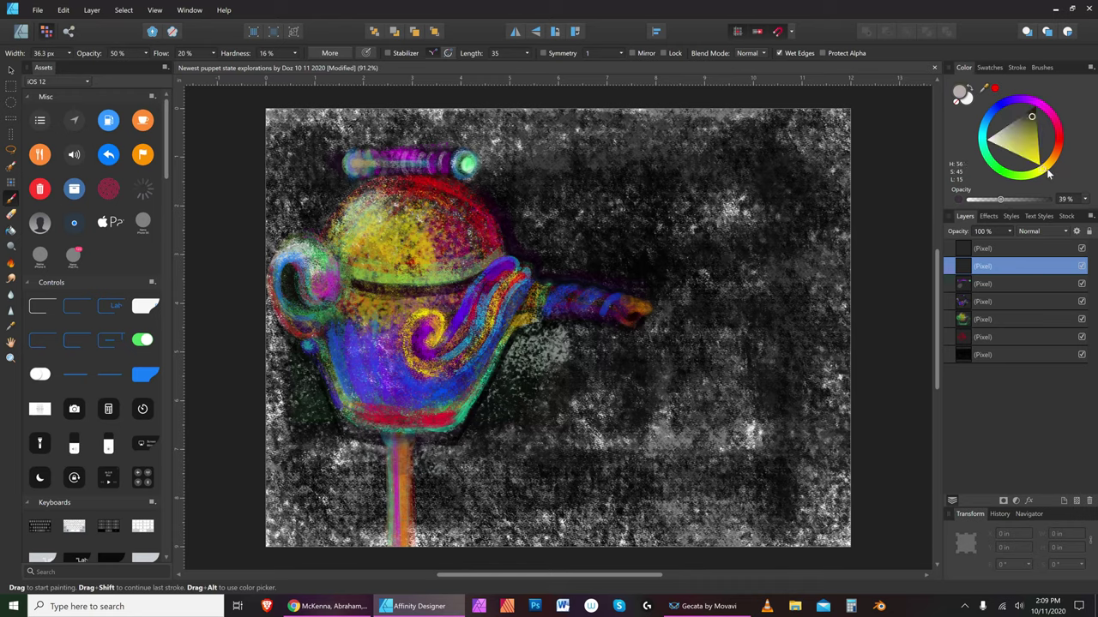
left_click(1039, 162)
key("[")
key("[")
key("]")
key("]")
key("]")
key("]")
key("]")
key("]")
key("]")
left_click_drag(642, 308, 615, 298)
key("bracketleft")
key("bracketright")
key("bracketright")
key("bracketright")
key("bracketright")
key("bracketright")
key("bracketright")
key("bracketright")
key("bracketleft")
key("bracketleft")
key("bracketleft")
key("bracketleft")
key("bracketleft")
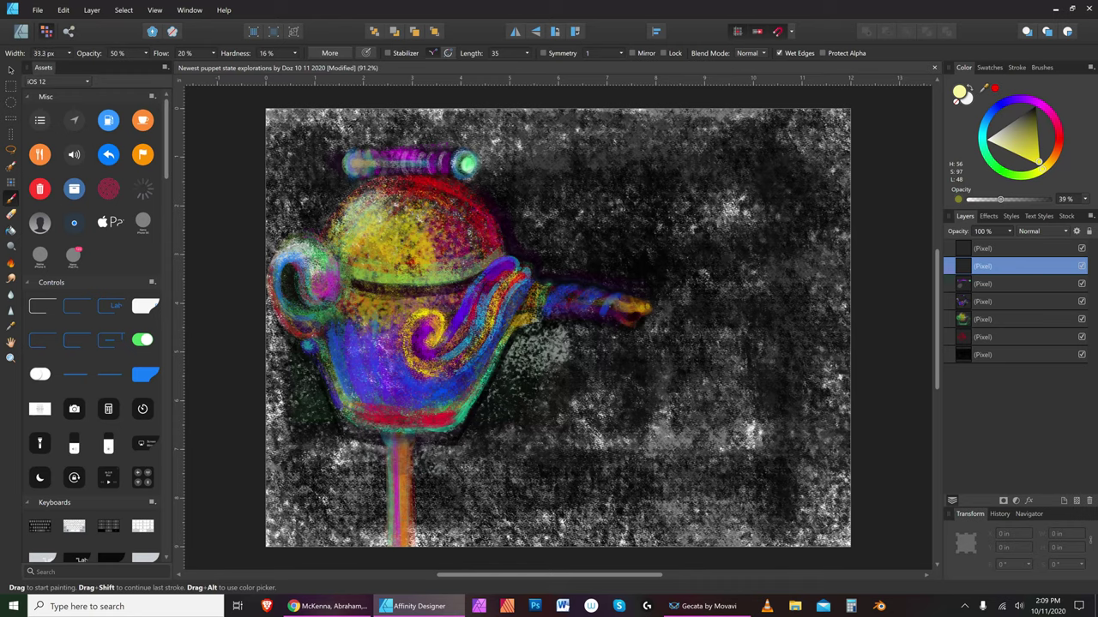
Pick off-white (H 56, S 30, L 88) and paint a soft rounded cap over the stem's tip with a brush about 38 px wide
left_click(995, 144)
key("bracketright")
key("bracketright")
key("bracketright")
key("bracketright")
key("bracketright")
mouse_move(628, 298)
left_mouse_down()
mouse_move(641, 302)
mouse_move(627, 299)
left_mouse_up()
key("bracketleft")
key("bracketleft")
key("bracketright")
key("bracketright")
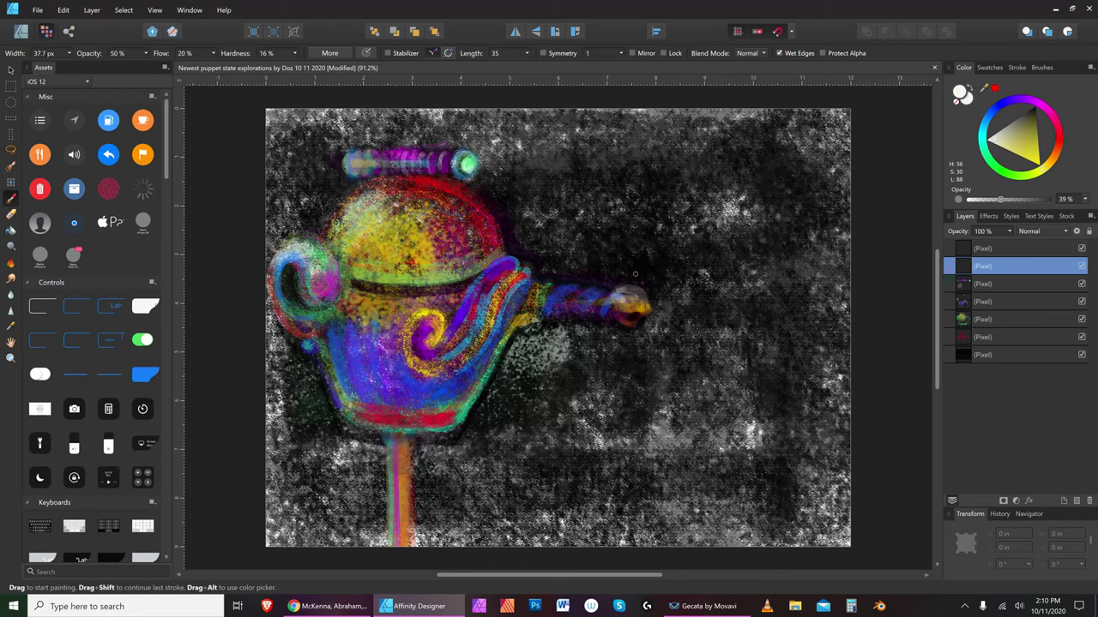
Paint two small pointed off-white ears on top of the stem's tip and tint their insides purple
left_click_drag(606, 281, 611, 296)
left_click_drag(651, 288, 653, 287)
left_click(1035, 103)
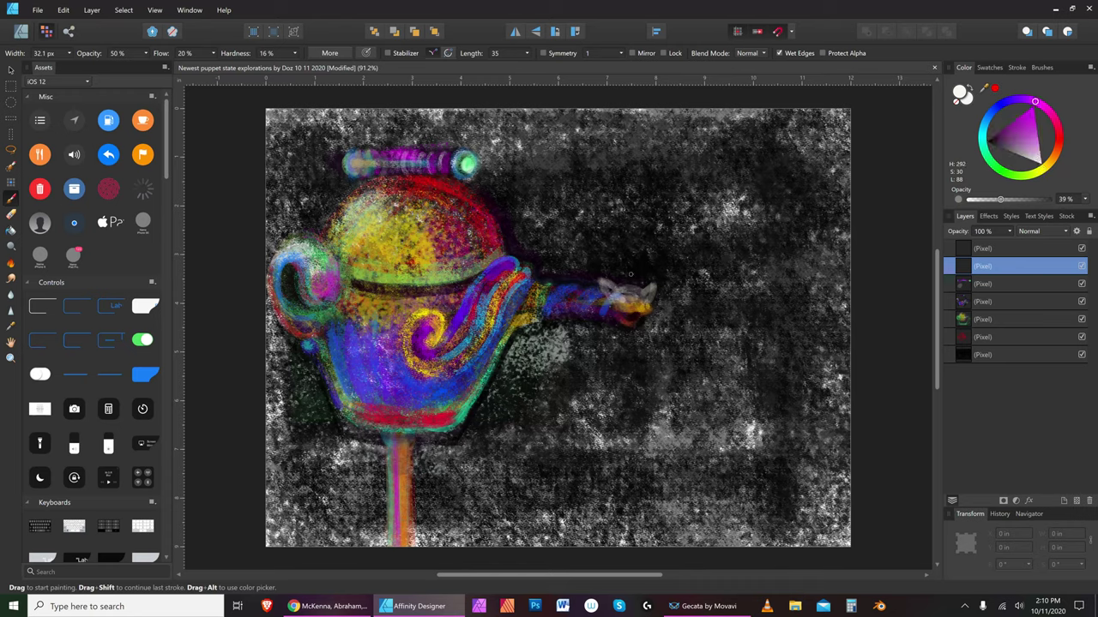
left_click(1033, 115)
Pick crimson (H 352, S 100, L 50) and tint the insides of the small head's ears, adjusting the brush size between strokes
left_click(1060, 136)
left_click_drag(1045, 133, 1066, 127)
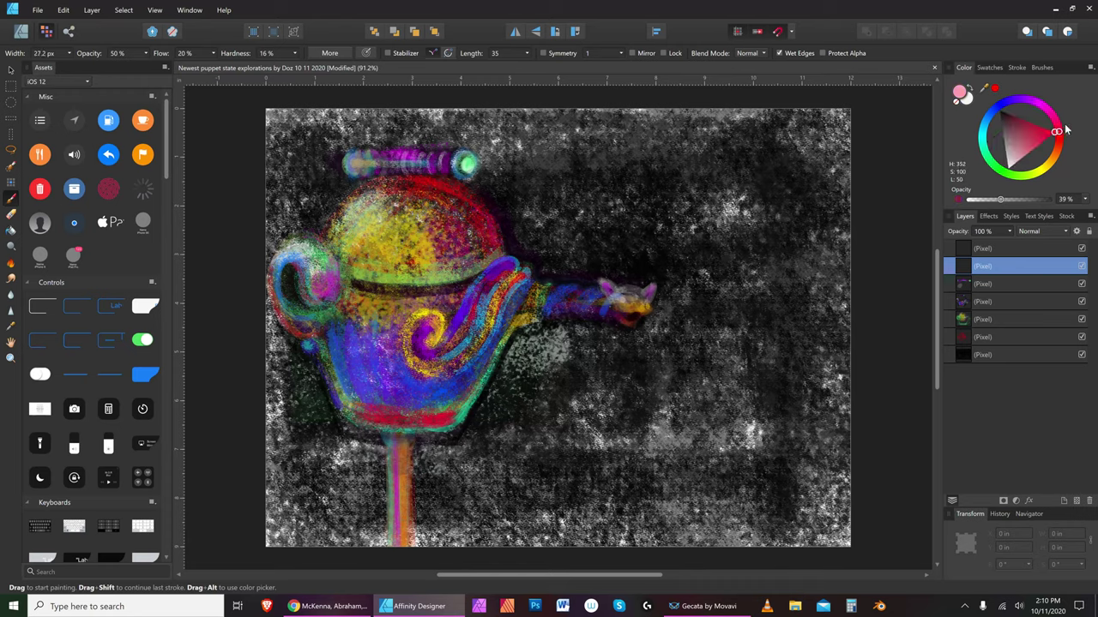
key("bracketright")
key("bracketright")
key("bracketright")
key("bracketright")
key("bracketright")
key("bracketright")
key("bracketright")
key("bracketright")
key("bracketright")
key("bracketright")
key("bracketleft")
key("bracketleft")
key("bracketleft")
key("bracketleft")
key("bracketleft")
key("bracketleft")
key("bracketleft")
key("bracketleft")
key("bracketleft")
key("bracketleft")
Pick near-black (H 352, S 100, L 1), shade around the stem with a brush up to about 118 px wide, and save the document
left_click(1001, 110)
key("bracketleft")
key("bracketright")
key("bracketright")
key("bracketright")
key("bracketright")
key("bracketright")
key("bracketright")
key("bracketright")
key("bracketleft")
key("bracketleft")
key("bracketleft")
key("bracketleft")
key("bracketleft")
key("bracketright")
key("bracketright")
key("bracketright")
key("bracketright")
key("bracketright")
key("bracketright")
key("bracketleft")
key("bracketleft")
key("bracketleft")
key("bracketleft")
key("bracketright")
key("bracketright")
key("bracketright")
key("bracketright")
key("bracketright")
key("bracketright")
key("bracketright")
key("bracketright")
key("bracketright")
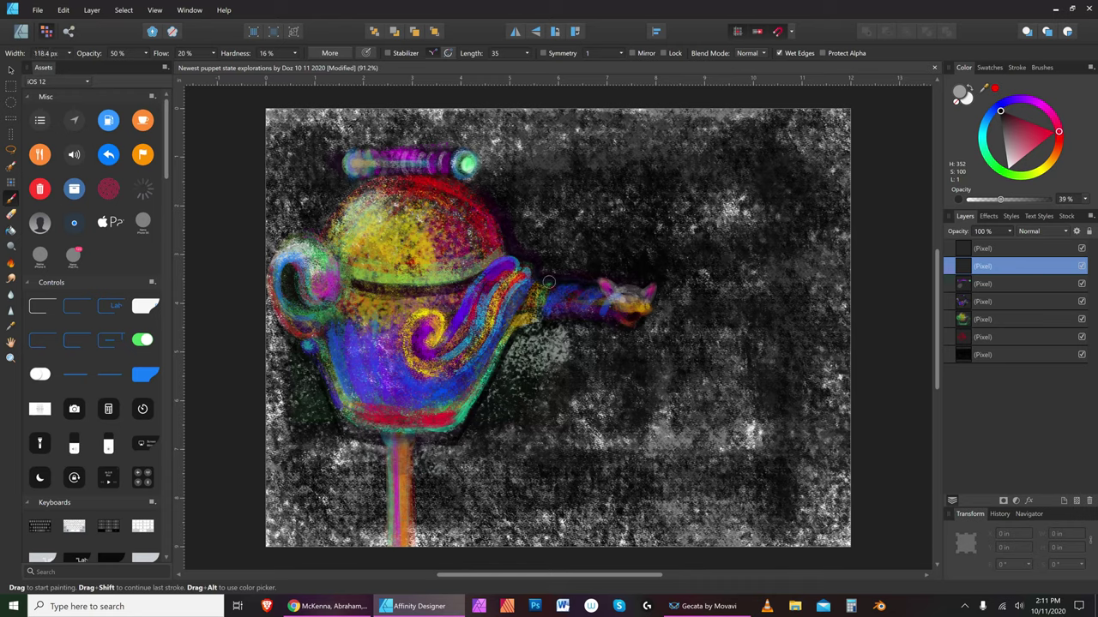
key("bracketleft")
key("bracketleft")
key("bracketleft")
left_click(39, 10)
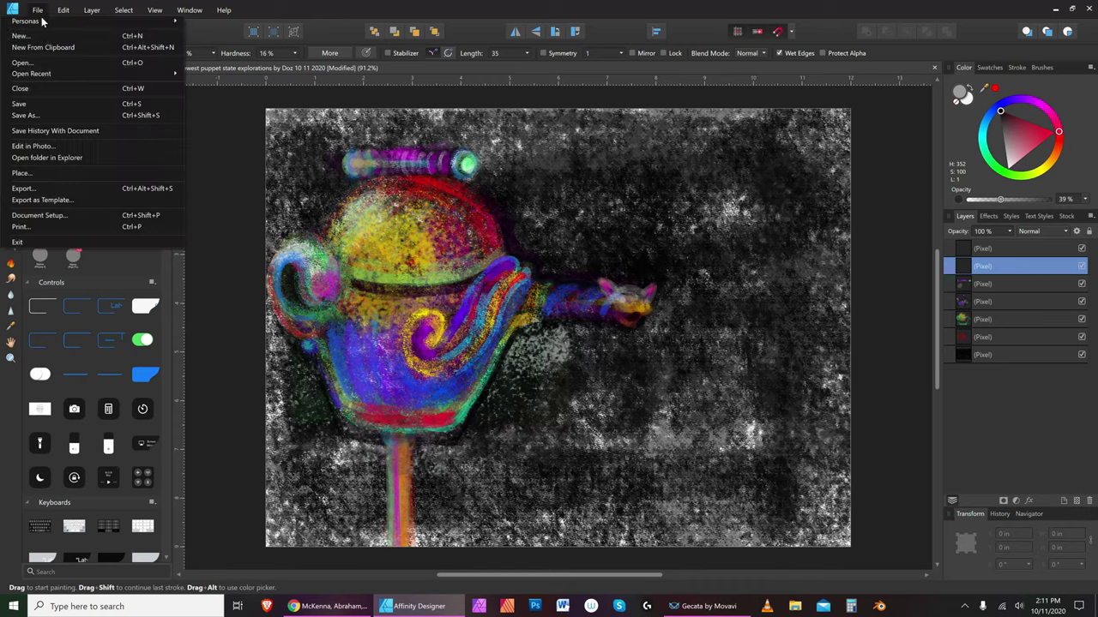
left_click(52, 104)
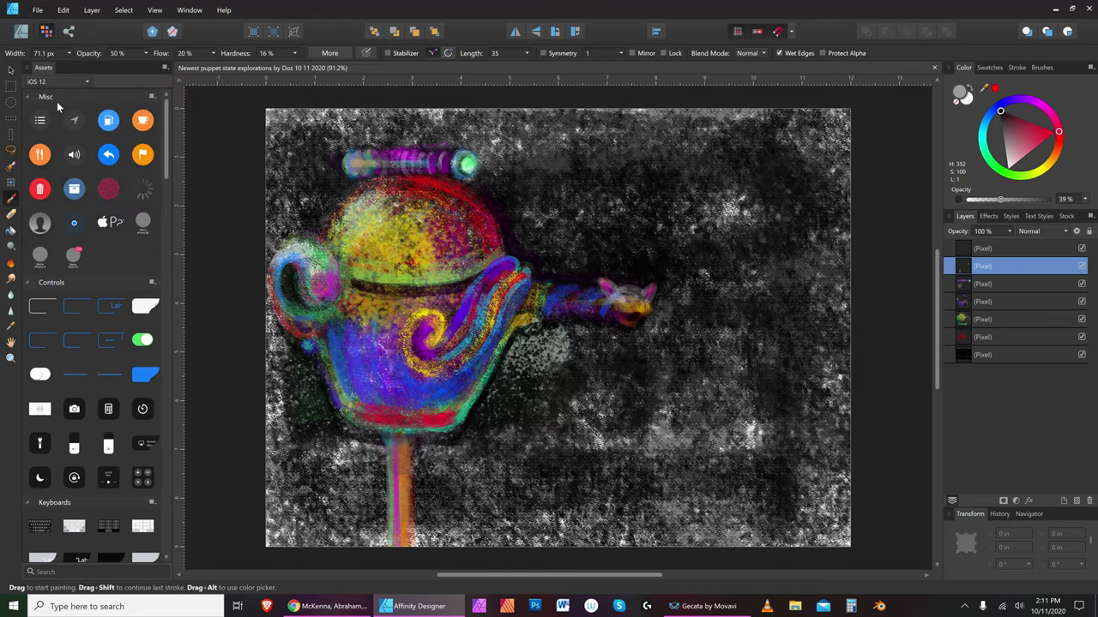
Pick near-white (H 352, S 55, L 98) and paint a small fang at the small head's mouth with a fine brush
left_click(1013, 170)
key("bracketleft")
key("bracketleft")
key("bracketleft")
key("bracketleft")
key("bracketleft")
key("bracketleft")
key("bracketleft")
key("bracketright")
left_click(624, 313)
left_click(622, 315)
key("bracketleft")
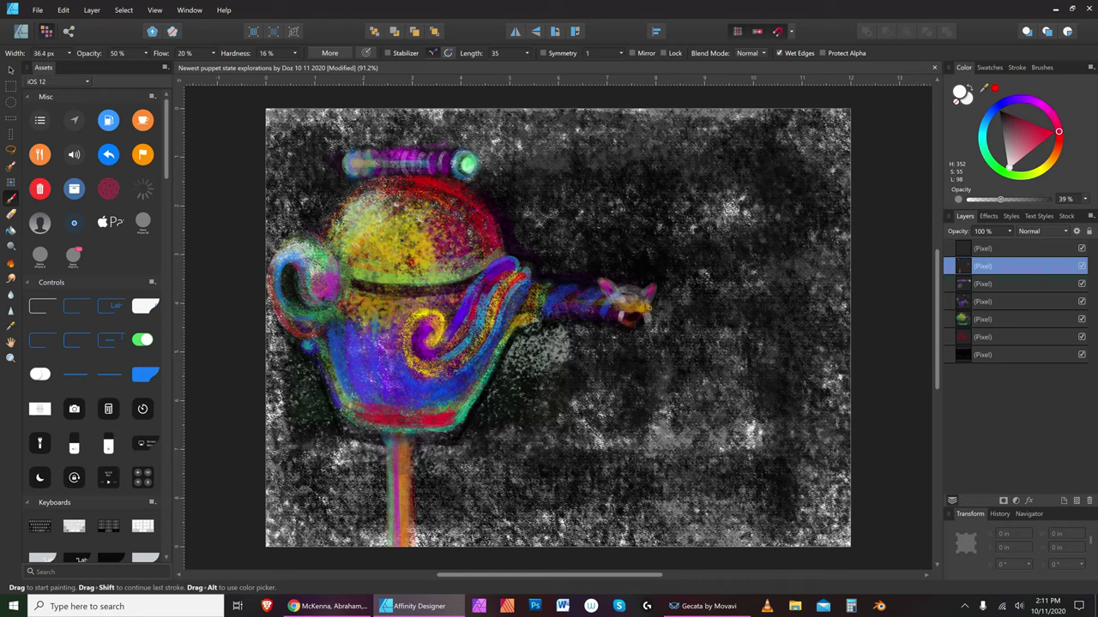
Pick near-black and shade around the small head's mouth and fang, varying the brush size
key("bracketright")
key("bracketright")
left_click(1003, 113)
key("bracketright")
key("bracketright")
key("bracketright")
key("bracketleft")
key("bracketleft")
key("bracketleft")
key("bracketleft")
key("bracketleft")
key("bracketright")
key("bracketright")
key("bracketright")
key("bracketright")
key("bracketleft")
key("bracketleft")
key("bracketright")
Pick near-white (H 352, S 37, L 97), paint two pointed fangs in the small head's mouth, finishing at about 12 px, and save the document
left_click(1012, 168)
left_click_drag(619, 325, 618, 316)
key("bracketleft")
key("bracketleft")
key("bracketleft")
key("bracketleft")
key("bracketleft")
key("bracketleft")
key("bracketleft")
key("bracketleft")
key("bracketleft")
key("bracketleft")
key("bracketleft")
key("bracketleft")
key("bracketright")
key("bracketright")
key("bracketright")
key("bracketright")
key("bracketleft")
key("bracketleft")
key("bracketright")
key("bracketright")
key("bracketright")
key("bracketright")
key("bracketleft")
key("bracketleft")
key("bracketleft")
key("bracketright")
key("bracketright")
key("bracketleft")
left_click(38, 9)
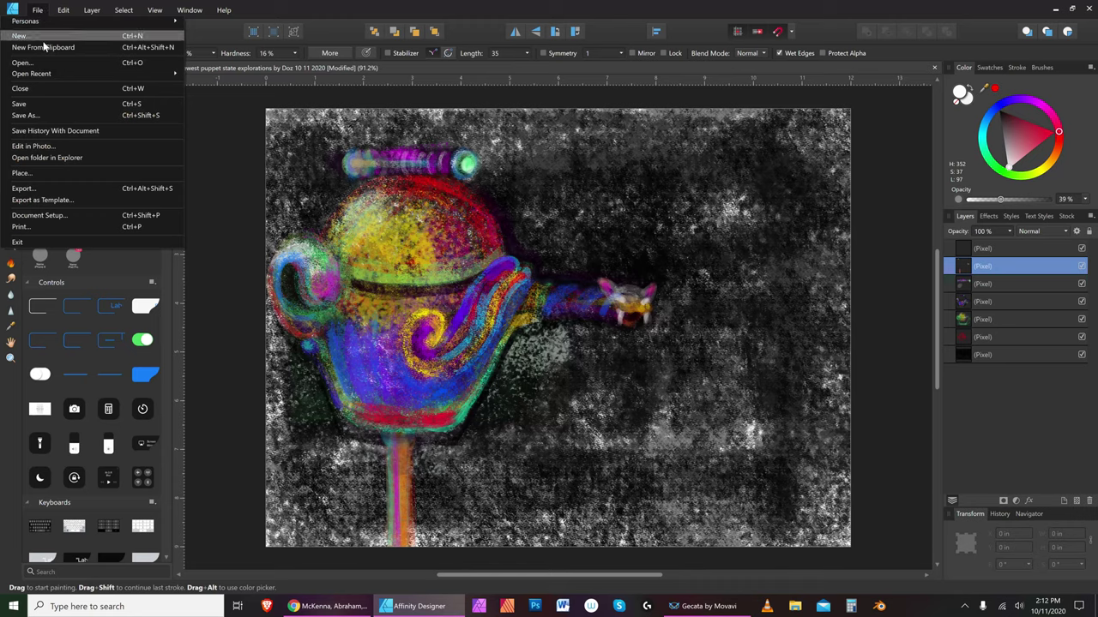
left_click(55, 103)
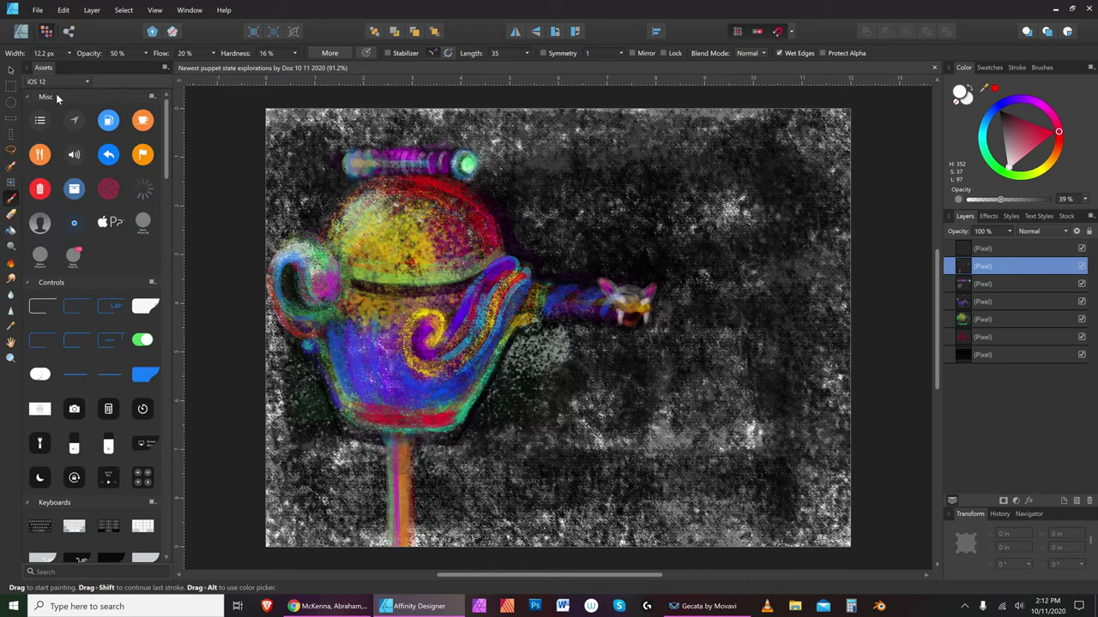
Pick a saturated red (H 2, S 100, L 50) and paint inside the small head's mouth, varying the brush size
left_click(1050, 132)
left_click_drag(1060, 130, 1058, 138)
key("bracketright")
key("bracketright")
key("bracketright")
key("bracketright")
key("bracketright")
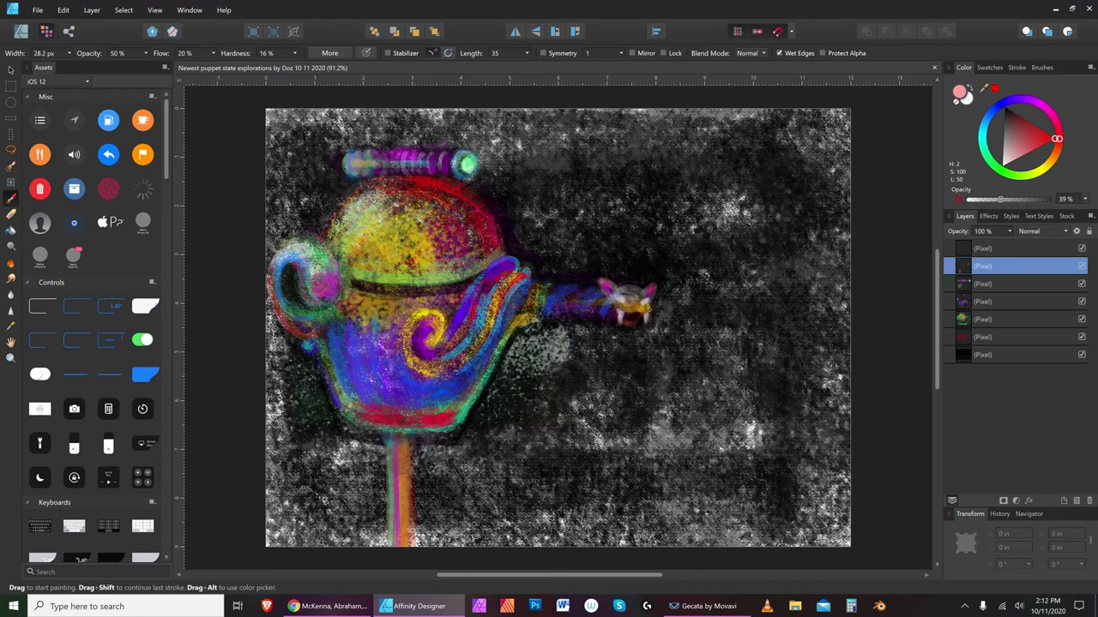
key("bracketleft")
key("bracketleft")
key("bracketleft")
key("bracketright")
key("bracketleft")
left_click_drag(642, 307, 650, 305)
key("bracketright")
key("bracketright")
key("bracketleft")
key("bracketleft")
key("bracketleft")
left_click(649, 310)
key("bracketleft")
key("bracketleft")
key("bracketleft")
key("bracketleft")
key("bracketright")
key("bracketright")
key("bracketright")
key("bracketright")
key("bracketright")
key("bracketright")
key("bracketright")
key("bracketleft")
key("bracketleft")
Adjust the shade of the red and add another stroke inside the small head's mouth with a larger brush
left_click_drag(1046, 137, 1036, 128)
key("bracketright")
key("bracketright")
key("bracketright")
key("bracketright")
left_click_drag(644, 311, 650, 311)
Pick white (H 2, S 100, L 100) and touch up the small head's fangs, reducing the brush to about 13 px
left_click(1004, 168)
key("[")
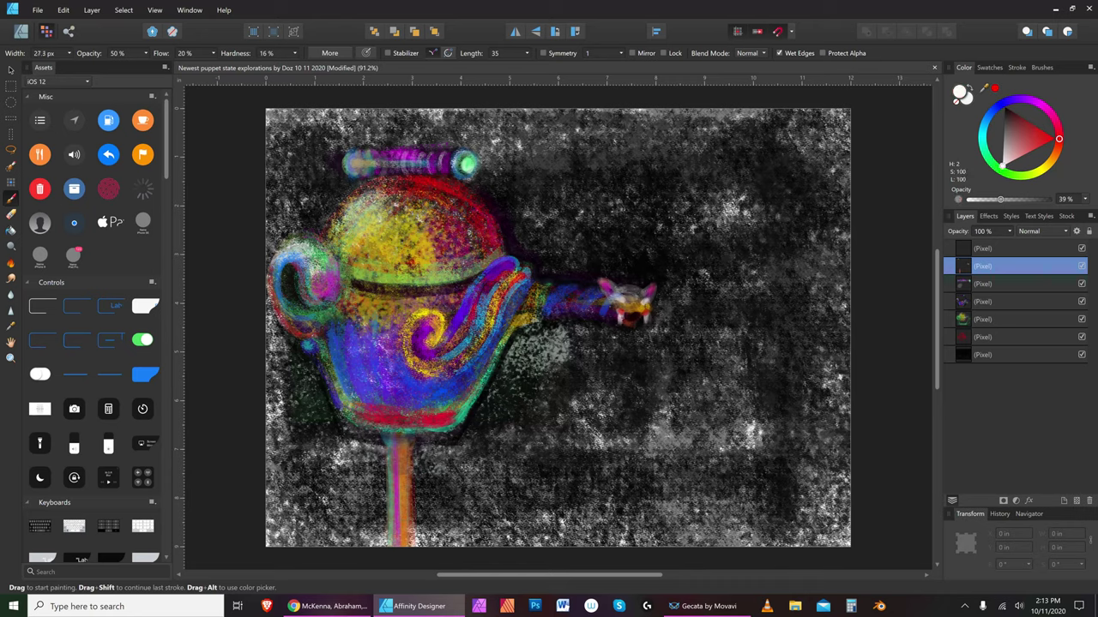
key("bracketright")
key("bracketright")
key("bracketright")
key("bracketright")
key("bracketright")
key("bracketright")
key("bracketleft")
key("bracketleft")
key("bracketleft")
key("bracketleft")
key("bracketleft")
key("bracketleft")
Pick blue (H 242, S 100, L 50) and paint strokes on the stem just behind the small head, finishing at about 23.5 px
left_click(1005, 108)
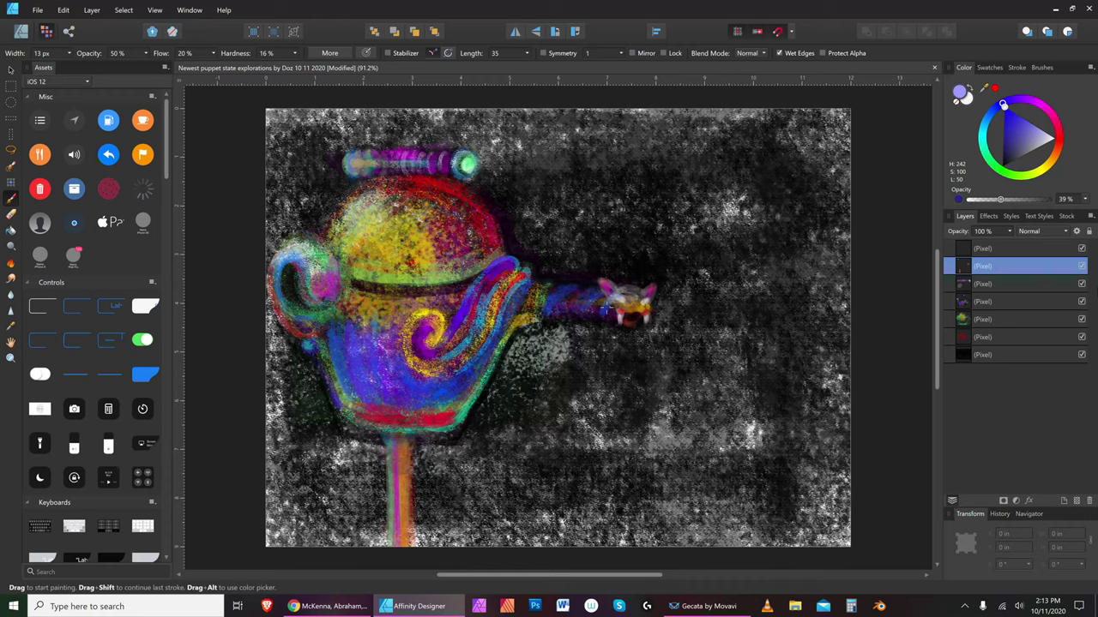
key("bracketright")
key("bracketright")
key("bracketright")
key("bracketright")
key("bracketright")
key("bracketright")
key("bracketright")
key("bracketright")
key("bracketright")
key("bracketright")
key("bracketleft")
key("bracketleft")
key("bracketleft")
key("bracketleft")
key("bracketleft")
key("bracketleft")
key("bracketleft")
key("bracketright")
key("bracketright")
key("bracketright")
key("bracketleft")
key("bracketleft")
key("bracketleft")
Add four new pixel layers above the current one and select the lowest of them
left_click(1078, 502)
left_click(1078, 502)
left_click(1077, 502)
left_click(1077, 501)
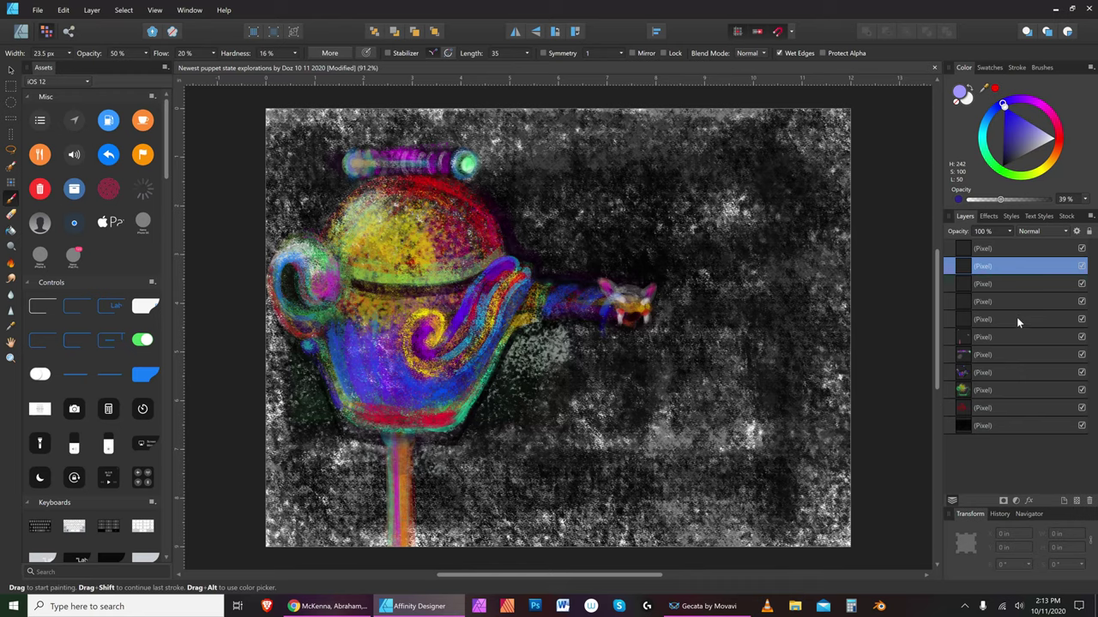
left_click(1016, 318)
Pick azure blue (H 214, S 100, L 50) and paint the stem beside the small head, varying the brush size
key("bracketright")
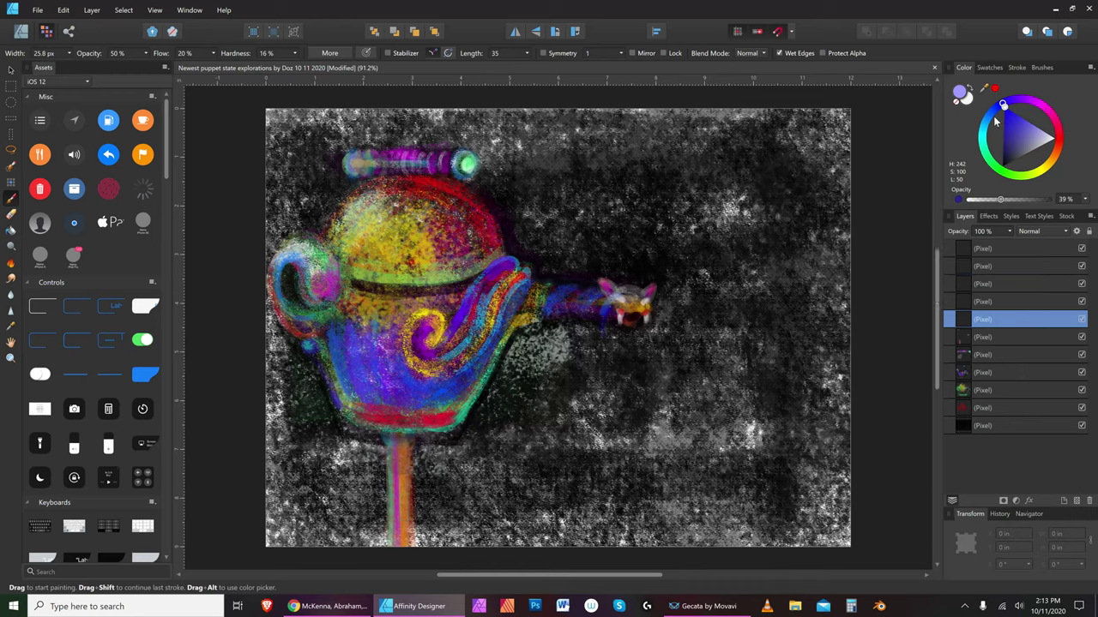
left_click(990, 117)
key("bracketright")
key("bracketright")
key("bracketright")
key("bracketright")
key("bracketright")
key("bracketright")
key("bracketright")
key("bracketright")
key("bracketright")
key("bracketright")
key("bracketright")
key("bracketright")
key("bracketright")
key("bracketright")
key("bracketright")
key("bracketright")
key("bracketright")
key("bracketright")
key("bracketright")
key("bracketleft")
key("bracketleft")
key("bracketleft")
key("bracketleft")
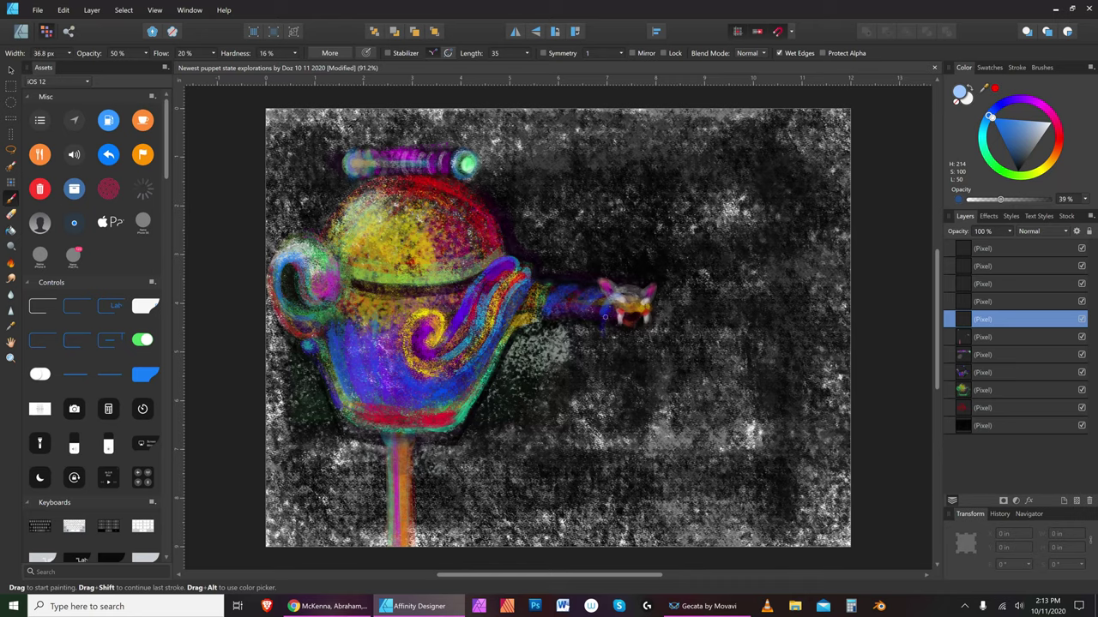
key("bracketright")
key("bracketright")
Pick teal (H 179, S 100, L 50) and paint hanging tufts on both sides of the small head, varying the brush size
left_click(987, 132)
key("bracketright")
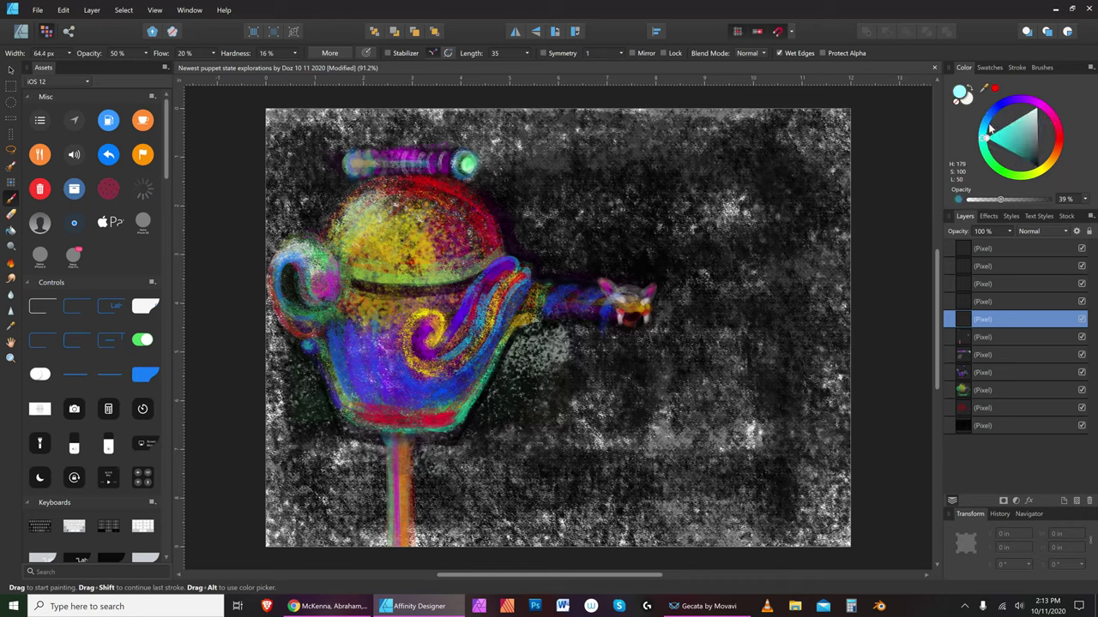
key("bracketleft")
key("bracketleft")
key("bracketleft")
key("bracketright")
key("bracketright")
key("bracketright")
key("bracketright")
key("bracketleft")
key("bracketleft")
key("bracketleft")
key("bracketleft")
key("bracketleft")
left_click_drag(653, 310, 659, 328)
key("bracketleft")
key("bracketleft")
key("bracketleft")
key("bracketleft")
key("bracketright")
key("bracketright")
key("bracketright")
key("bracketright")
key("bracketright")
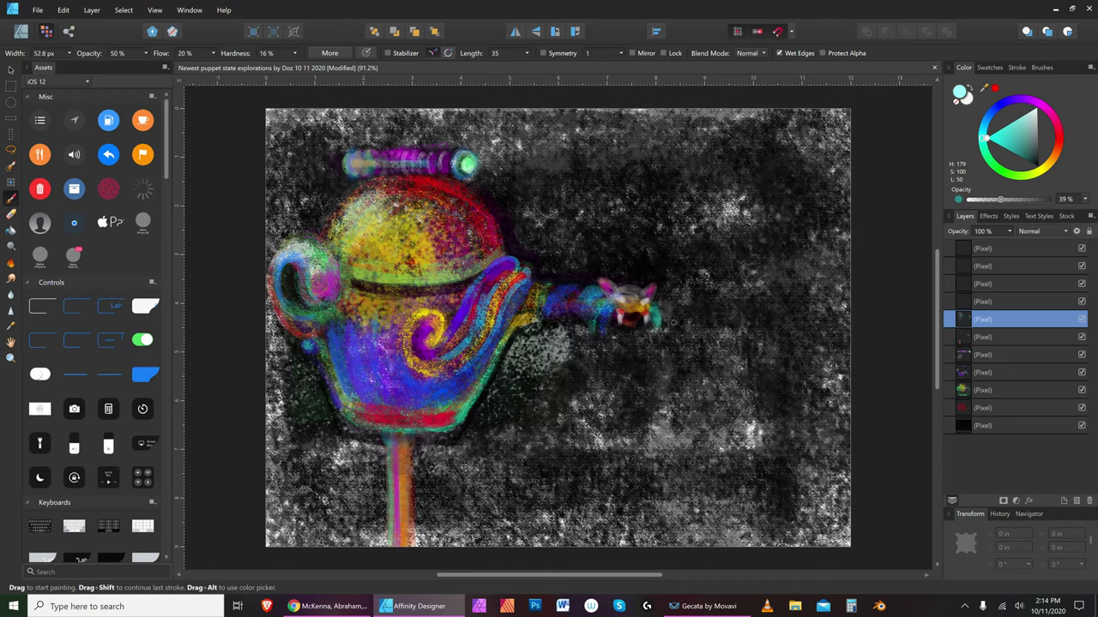
key("bracketleft")
key("bracketleft")
Pick purple (H 289, S 100, L 50) and paint over the stem behind the small head, enlarging the brush to about 87 px
left_click(1031, 102)
key("bracketleft")
key("bracketright")
key("bracketright")
key("bracketleft")
key("bracketleft")
key("bracketleft")
key("bracketleft")
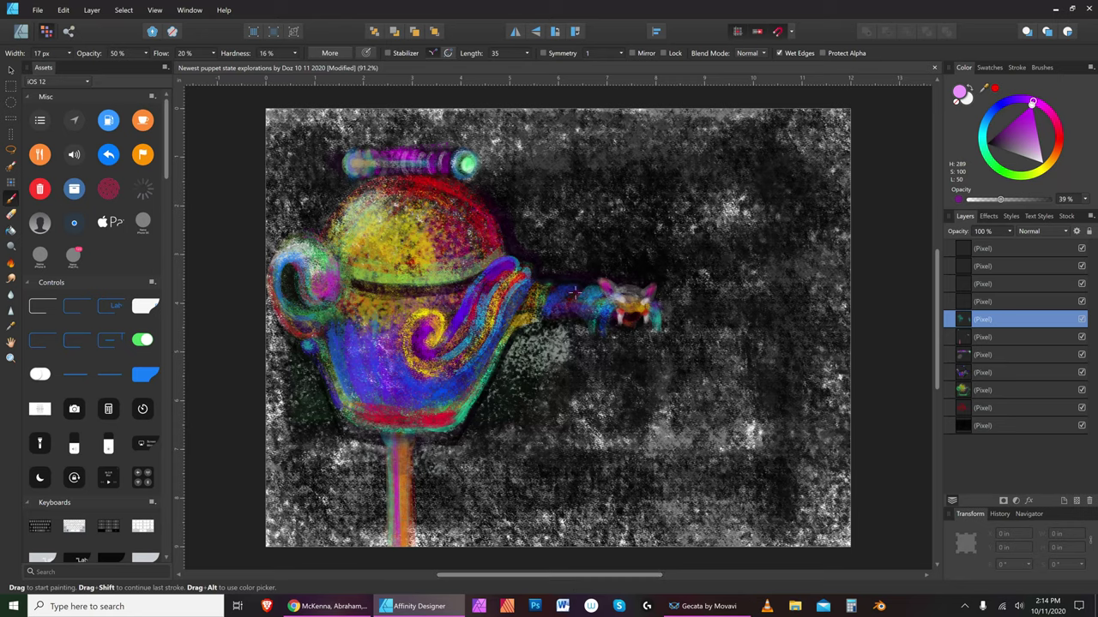
key("bracketright")
key("bracketright")
key("bracketright")
key("bracketright")
key("bracketleft")
key("bracketleft")
key("bracketleft")
key("bracketleft")
key("bracketright")
key("bracketright")
key("bracketright")
key("bracketright")
key("bracketright")
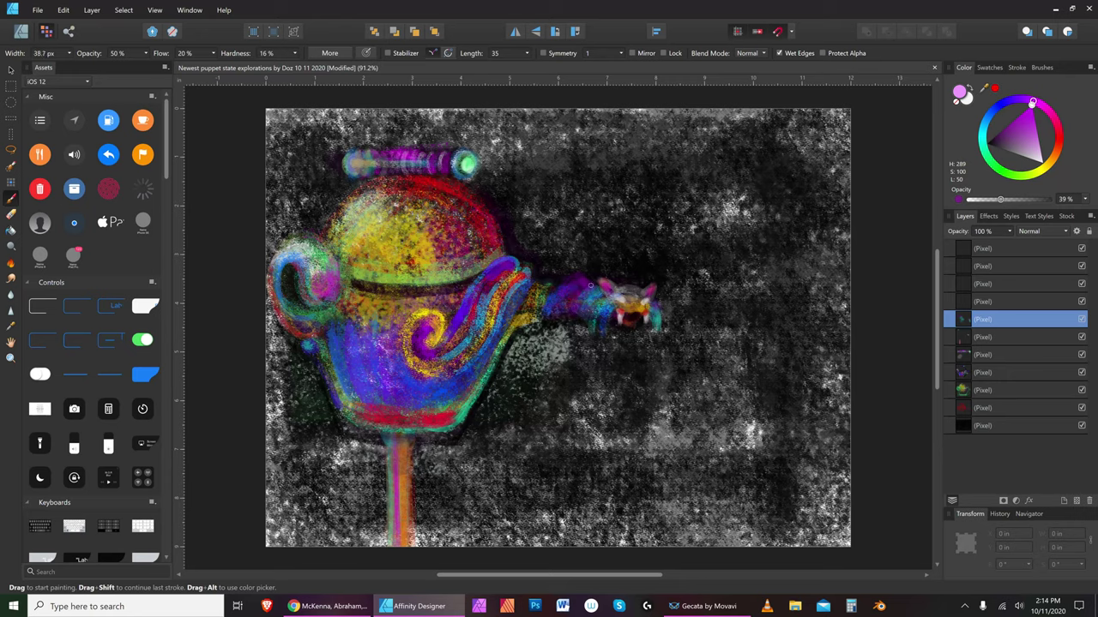
key("bracketright")
key("bracketright")
key("bracketright")
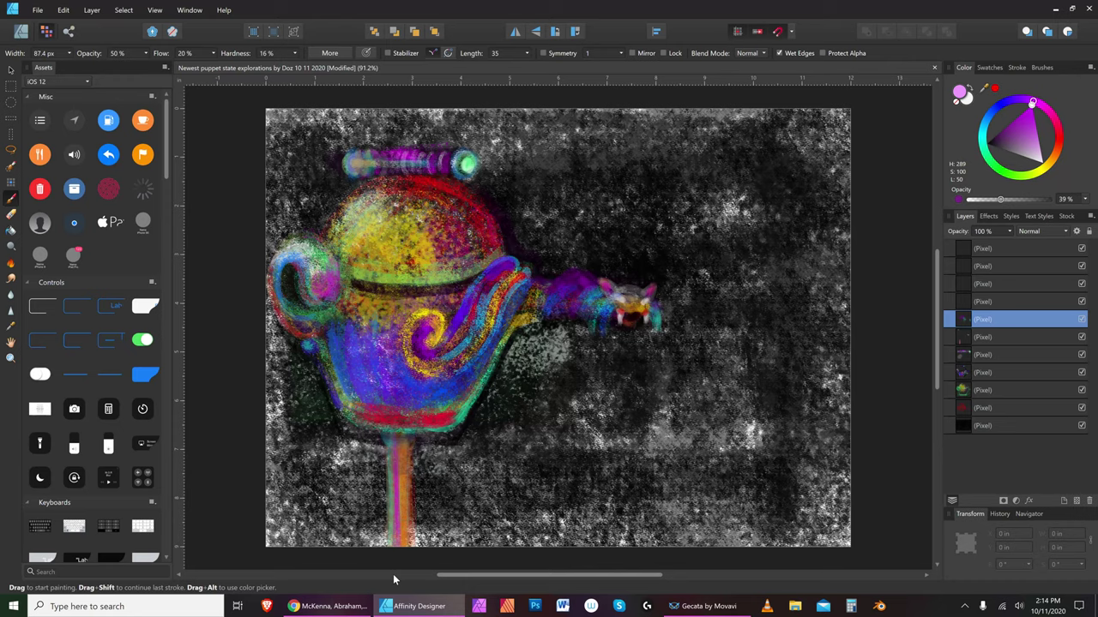
Pick yellow (H 57, S 100, L 50) and paint a patch on the middle of the purple stem, varying the brush size
left_click(1050, 156)
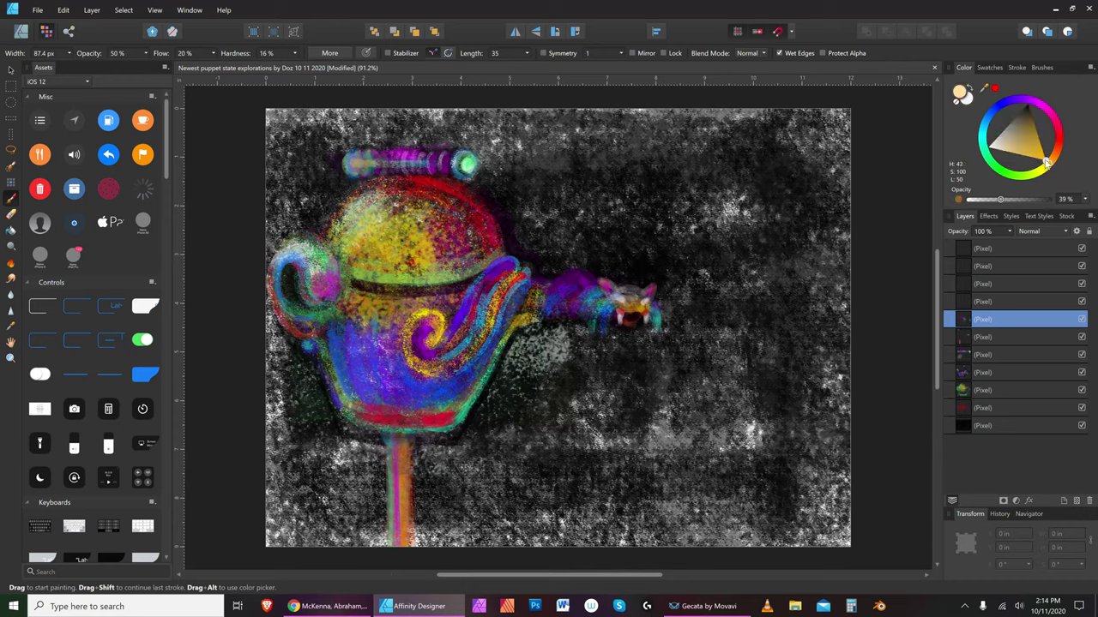
left_click(1042, 168)
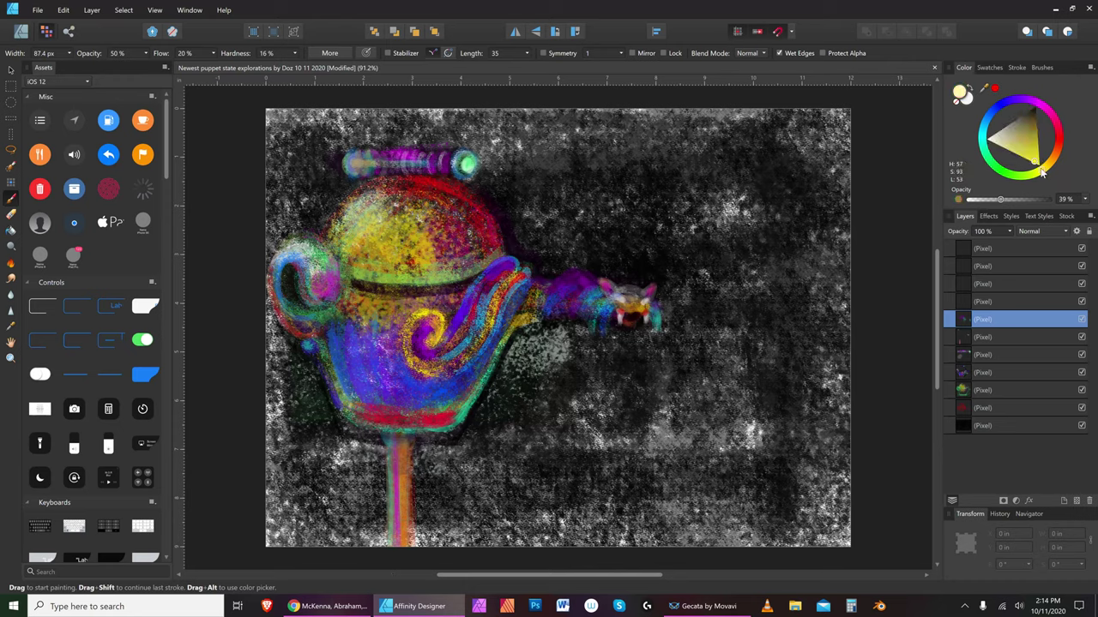
left_click(1039, 166)
key("bracketleft")
key("bracketright")
key("bracketright")
key("bracketright")
key("bracketright")
key("bracketright")
key("bracketright")
key("bracketright")
key("bracketright")
key("bracketright")
key("bracketright")
key("bracketright")
key("bracketleft")
key("bracketleft")
key("bracketleft")
key("bracketleft")
key("bracketleft")
key("bracketleft")
key("bracketleft")
left_click_drag(578, 290, 570, 298)
key("bracketleft")
key("bracketleft")
key("bracketleft")
key("bracketleft")
key("bracketleft")
key("bracketleft")
key("bracketleft")
key("bracketleft")
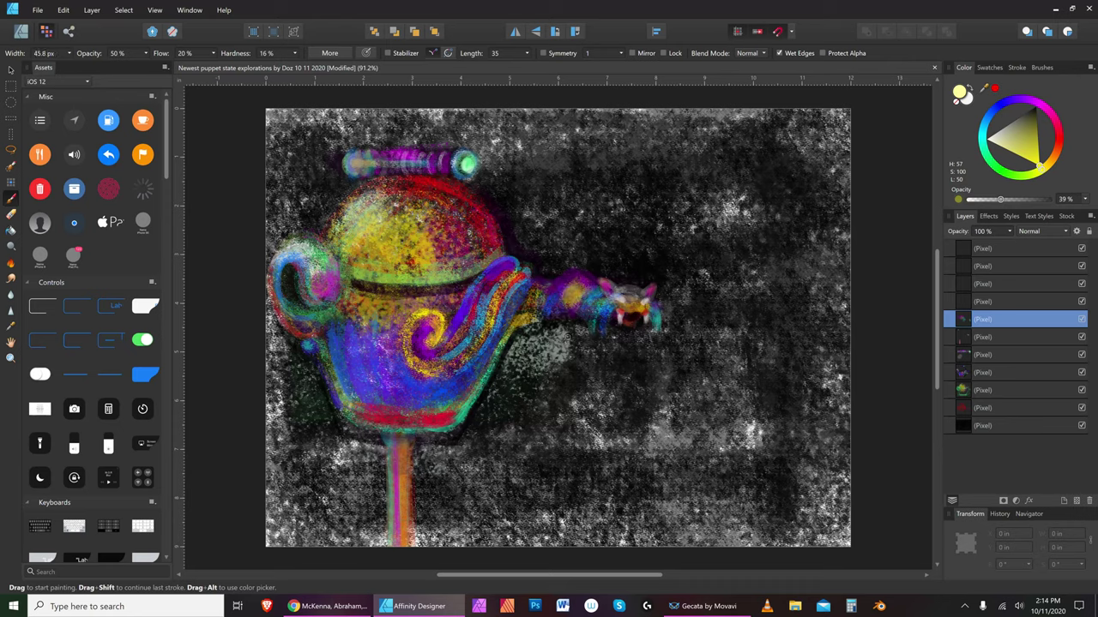
Extend the yellow strokes along the stem's underside and towards the puppet's jaw, adjusting the brush size
key("bracketleft")
key("bracketright")
mouse_move(554, 310)
left_mouse_down()
mouse_move(569, 282)
mouse_move(551, 318)
left_mouse_up()
key("bracketright")
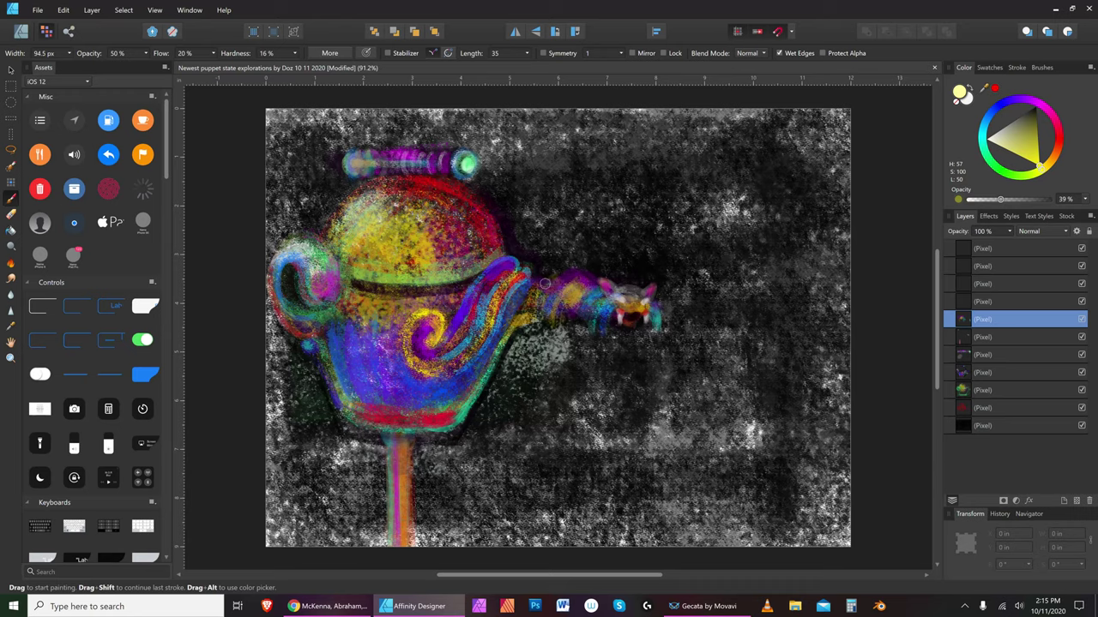
key("bracketleft")
key("bracketleft")
key("bracketleft")
key("bracketleft")
key("bracketright")
Pick dark grey (H 57, S 23, L 11), select the next pixel layer up and shade the teal tuft at 100% colour opacity
left_click(1031, 113)
key("bracketright")
key("bracketright")
key("bracketleft")
key("bracketleft")
key("bracketleft")
key("bracketleft")
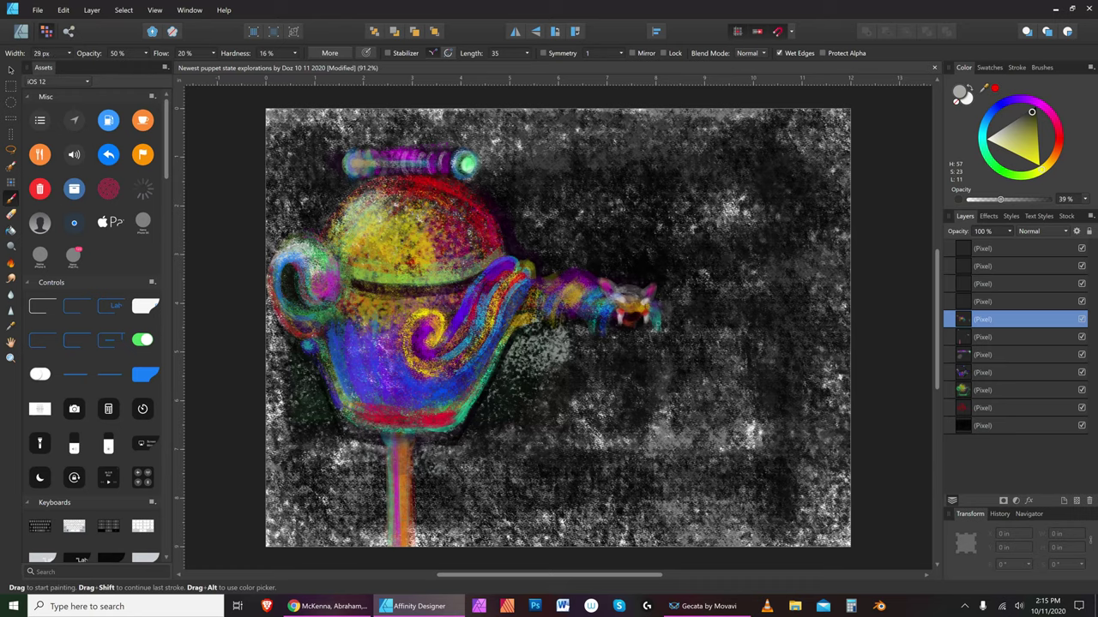
key("bracketright")
key("bracketright")
key("bracketright")
left_click(999, 300)
key("bracketright")
key("bracketleft")
key("bracketleft")
key("bracketleft")
key("bracketleft")
key("bracketleft")
key("bracketleft")
key("bracketleft")
key("bracketleft")
key("bracketleft")
key("bracketleft")
key("bracketleft")
key("bracketleft")
key("bracketleft")
left_click_drag(1000, 199, 1053, 199)
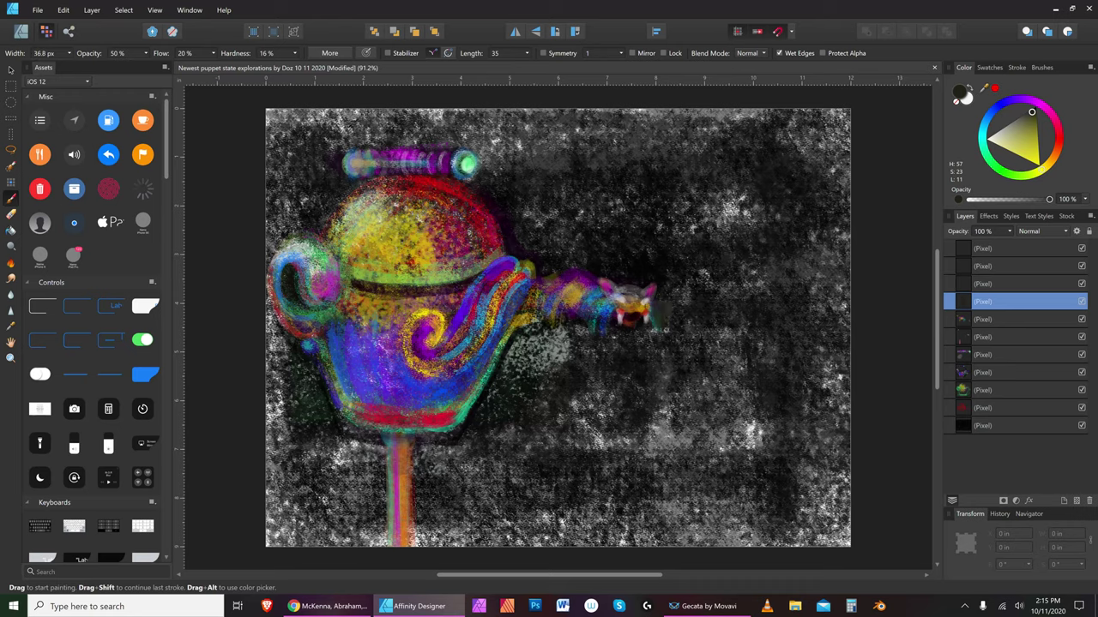
Pick near-black (H 57, S 100, L 2) and darken the area around the small head's outer tuft with a brush of about 25 px
left_click(1035, 110)
key("bracketleft")
key("bracketleft")
key("bracketleft")
key("bracketleft")
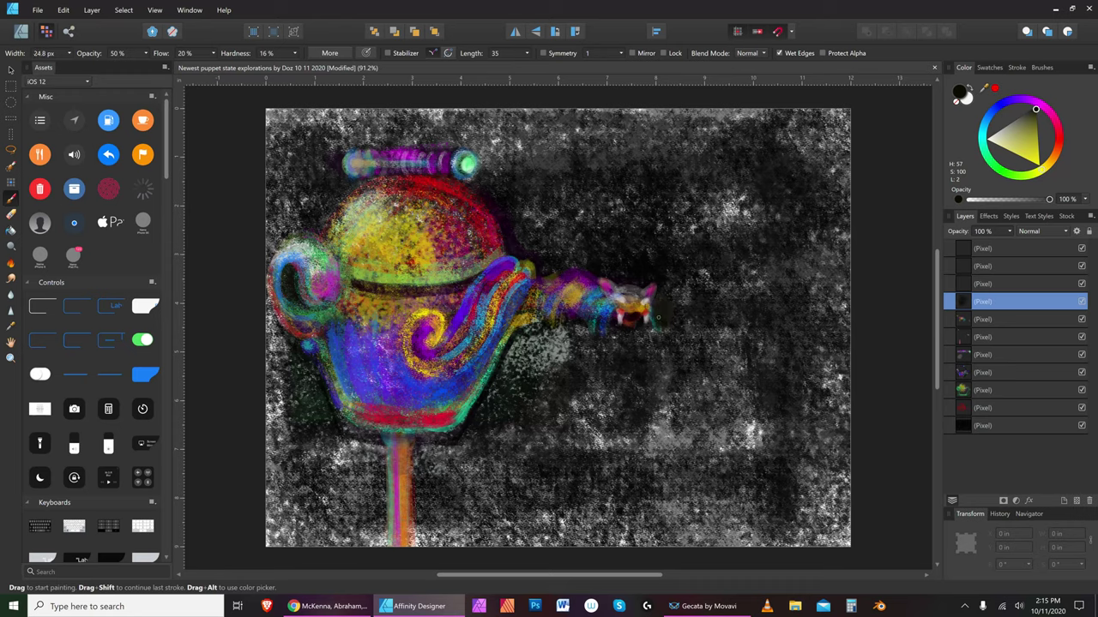
key("bracketleft")
left_click_drag(660, 324, 653, 345)
Pick cyan (H 188, S 100, L 50) and paint thin hanging strands on the small head's tufts with a brush of about 17 px
left_click(986, 132)
key("bracketright")
left_click_drag(655, 310, 652, 308)
left_click(656, 316)
key("bracketleft")
key("bracketleft")
key("bracketleft")
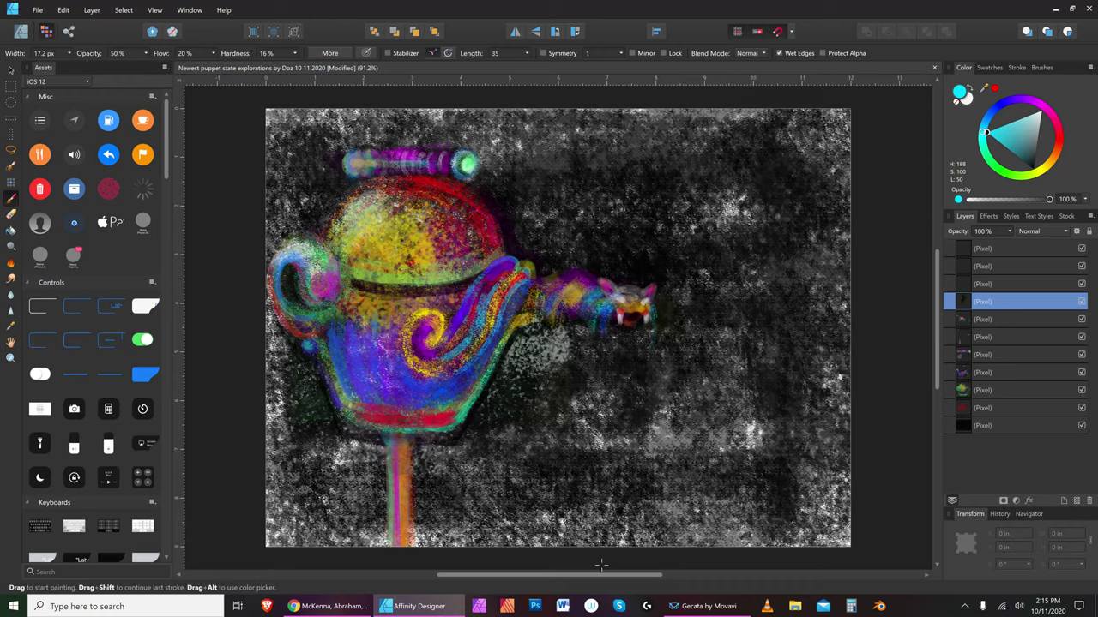
left_click_drag(657, 312, 654, 344)
Pick dark violet (H 266, S 72, L 29) and paint along the stem's upper edge, varying the brush size
left_click(1018, 101)
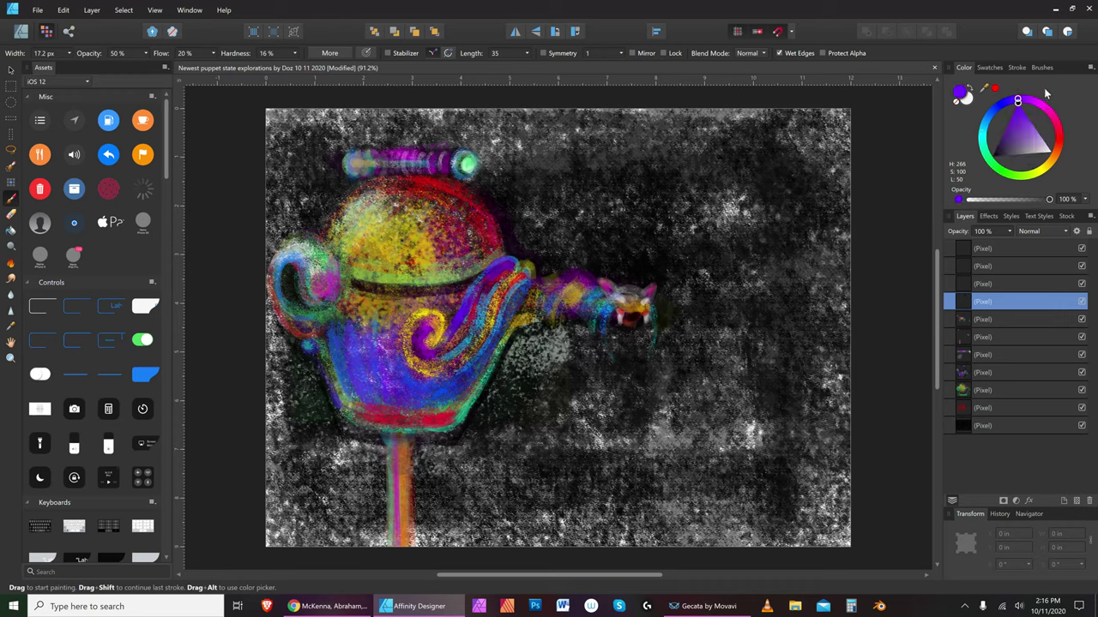
left_click(1008, 133)
key("bracketright")
key("bracketright")
key("bracketright")
key("bracketright")
key("bracketright")
key("bracketleft")
key("bracketleft")
key("bracketleft")
key("bracketleft")
key("bracketleft")
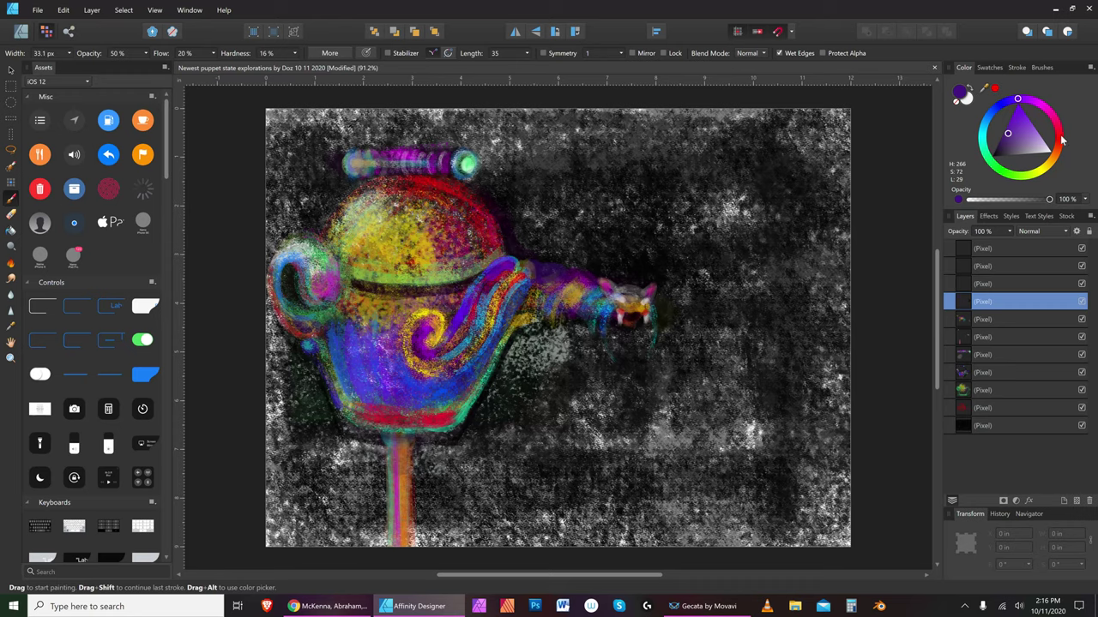
Pick dark teal (H 172, S 72, L 29) and paint patches over the stem's yellow areas with a brush of about 61 px
left_click(983, 142)
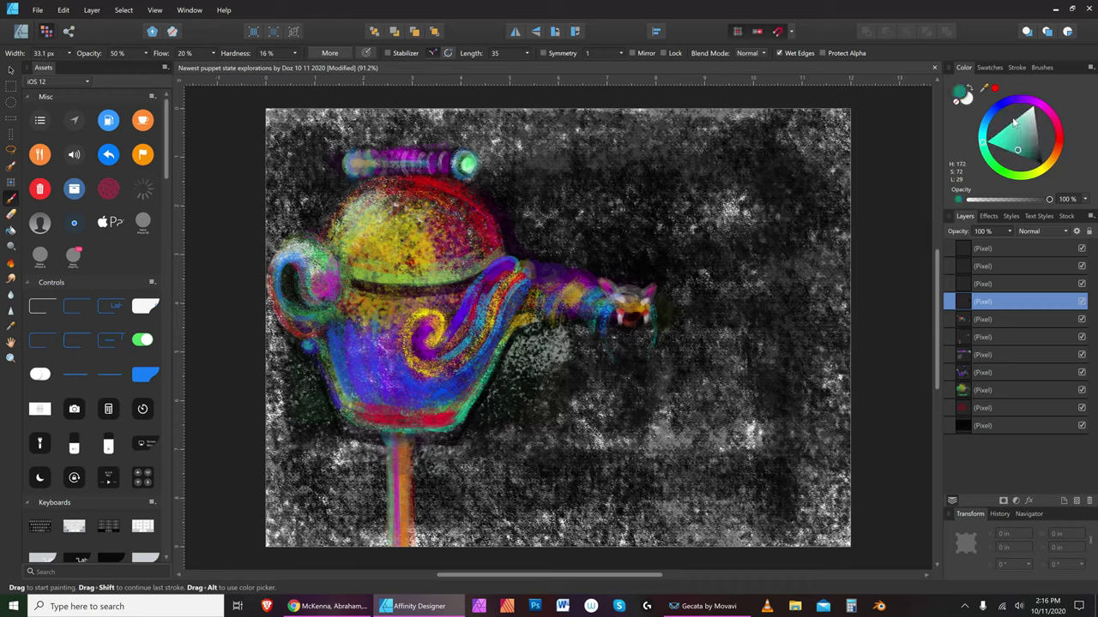
key("bracketright")
key("bracketright")
key("bracketright")
key("bracketright")
key("bracketleft")
key("bracketright")
key("bracketleft")
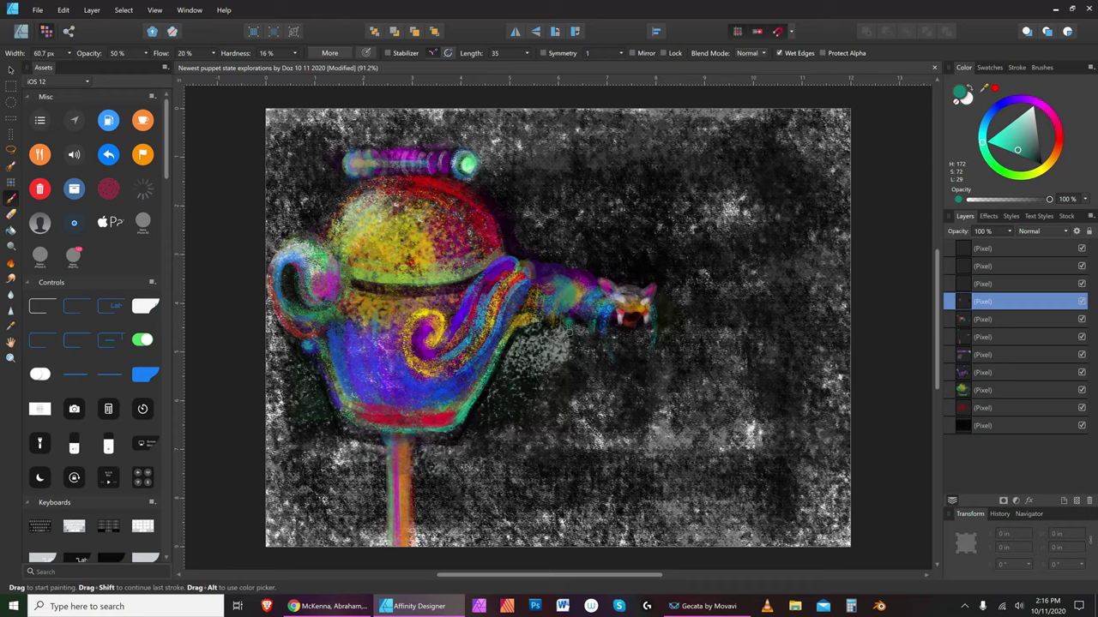
Pick pale aqua (H 172, S 99, L 81) and paint a small tuft hanging beneath the stem with a finer brush
key("bracketleft")
key("bracketleft")
key("bracketleft")
key("bracketleft")
key("bracketleft")
key("bracketleft")
key("bracketleft")
key("bracketleft")
key("bracketleft")
key("bracketleft")
left_click(1016, 120)
key("]")
left_click_drag(573, 340, 566, 337)
key("[")
key("[")
mouse_move(658, 247)
left_mouse_down("ctrl+alt")
mouse_move(575, 319)
mouse_move(566, 316)
mouse_move(586, 269)
left_mouse_up("ctrl+alt")
key("]")
key("]")
key("]")
key("]")
key("]")
key("]")
key("]")
key("]")
key("]")
key("]")
key("]")
key("]")
key("]")
key("]")
key("]")
key("]")
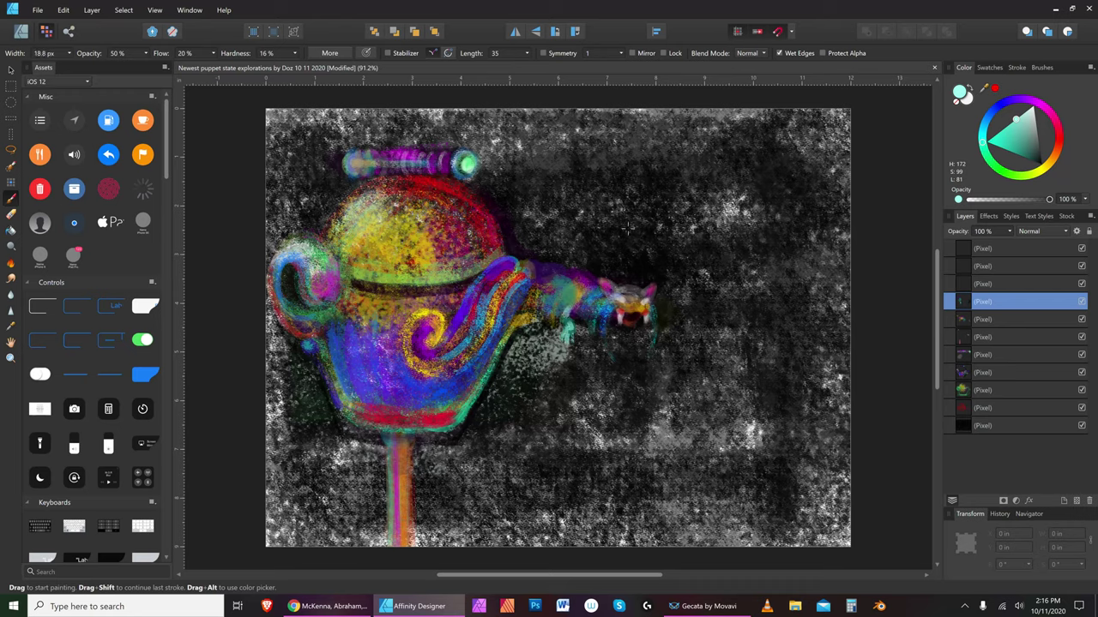
Paint a pale aqua highlight across the stem near the jaw, varying the brush size
key("[")
key("[")
key("[")
mouse_move(628, 246)
left_mouse_down("ctrl+alt")
mouse_move(564, 273)
mouse_move(570, 281)
mouse_move(556, 289)
left_mouse_up("ctrl+alt")
key("]")
key("]")
key("]")
key("]")
key("]")
key("]")
key("]")
key("]")
key("]")
key("]")
key("]")
key("[")
key("[")
key("[")
key("[")
key("[")
key("[")
key("[")
key("[")
key("[")
key("[")
key("[")
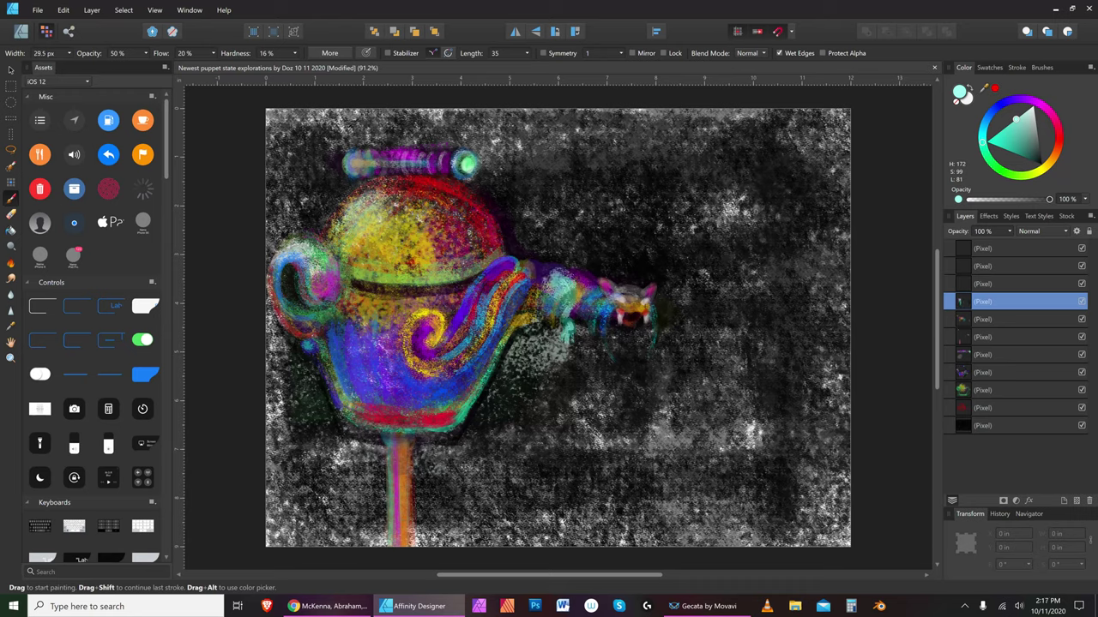
Touch up the stem and the tuft hanging beneath it in pale aqua, varying the brush size
key("]")
key("]")
key("]")
key("]")
key("]")
key("]")
key("]")
key("]")
key("]")
key("]")
key("[")
key("[")
key("[")
key("[")
key("[")
key("[")
key("[")
key("[")
key("[")
key("[")
key("[")
key("[")
key("[")
key("bracketright")
Pick black and paint around the tuft beneath the stem to define its outline with a brush of about 26 px
left_click(1042, 164)
key("bracketright")
key("bracketright")
key("bracketright")
key("bracketright")
key("bracketleft")
key("bracketleft")
key("bracketleft")
key("bracketleft")
key("bracketleft")
key("bracketright")
key("bracketright")
key("bracketleft")
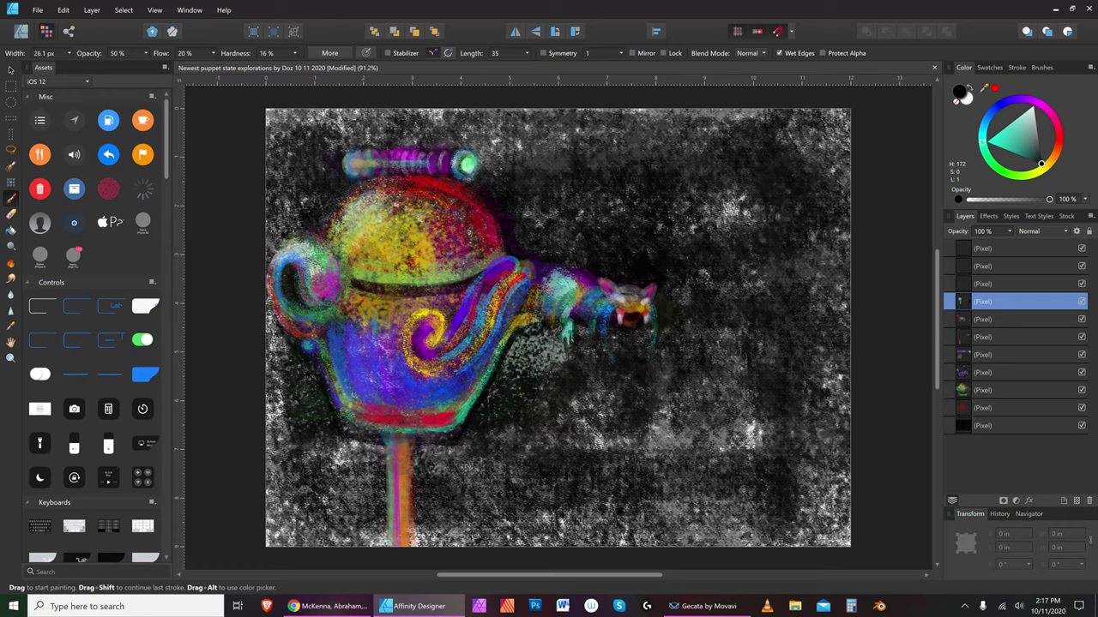
Pick a near-white aqua and paint fine highlights on the hanging tuft with a progressively smaller brush
left_click(1028, 111)
key("bracketright")
key("bracketleft")
key("bracketleft")
key("bracketleft")
key("bracketright")
key("bracketright")
key("bracketleft")
key("bracketleft")
key("bracketleft")
key("bracketleft")
key("bracketleft")
key("bracketleft")
key("bracketleft")
key("bracketleft")
key("bracketleft")
key("bracketleft")
key("bracketleft")
key("bracketleft")
Pick pale blue (H 218, S 80, L 90) and paint a small patch between the jaw and stem with a brush of about 69 px
left_click(990, 113)
key("]")
key("]")
key("]")
key("]")
key("]")
key("]")
key("bracketright")
key("bracketright")
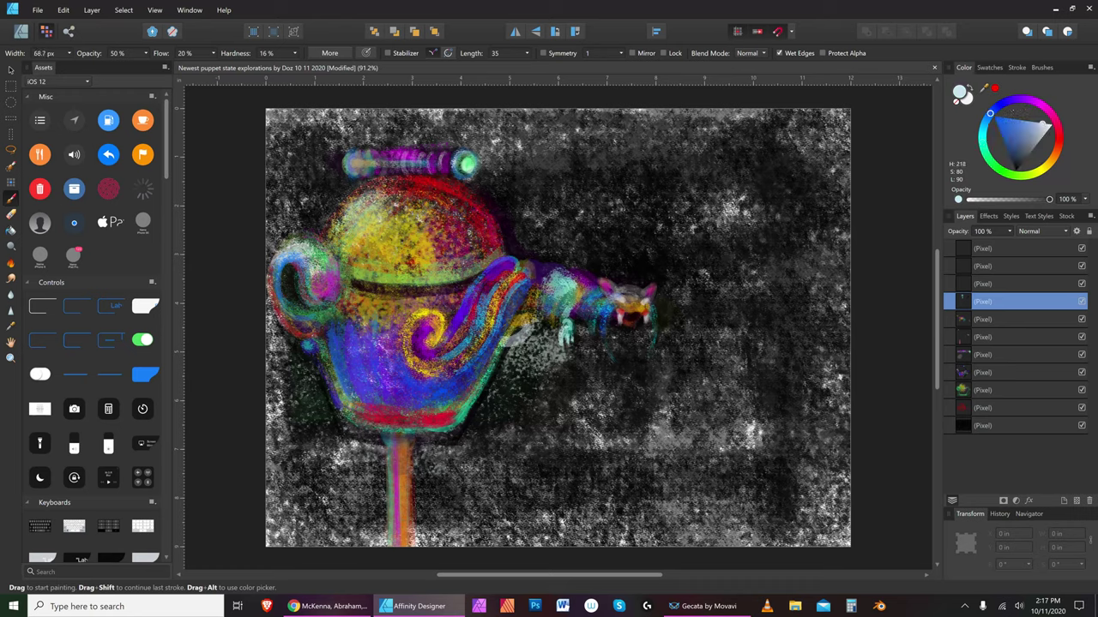
key("bracketright")
key("bracketleft")
key("bracketleft")
On the third pixel layer from the top, paint violet (H 262, S 83, L 42) over the pale patch beside the jaw, varying the brush size
left_click(1019, 281)
left_click(1015, 101)
key("bracketright")
left_click(1014, 119)
key("bracketright")
key("bracketright")
key("bracketright")
key("bracketright")
key("bracketright")
key("bracketright")
key("bracketright")
key("bracketright")
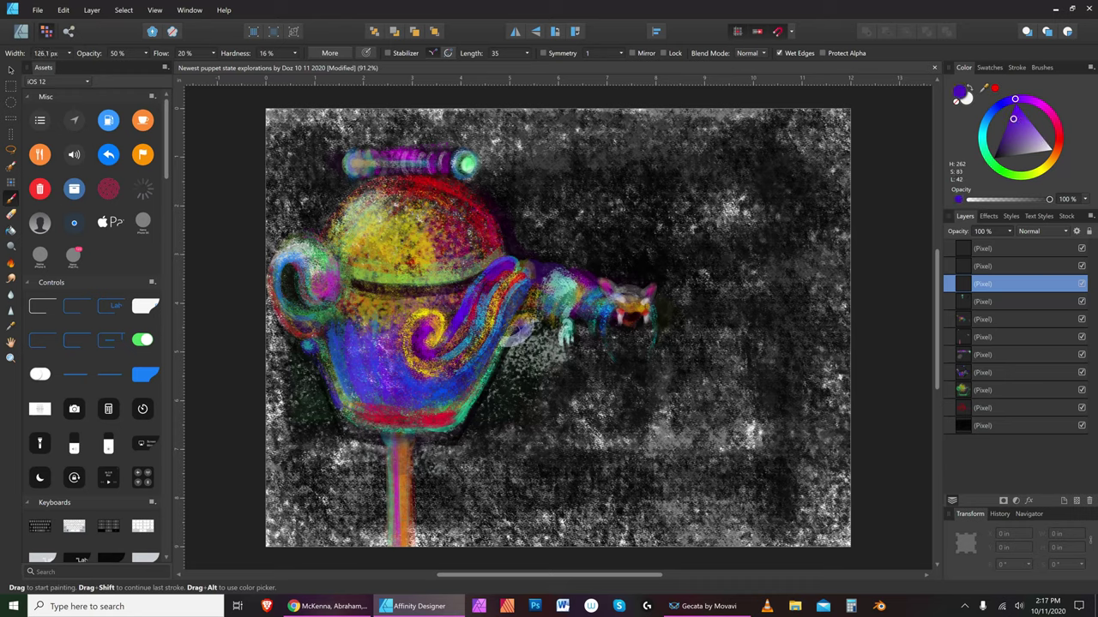
mouse_move(529, 321)
left_mouse_down()
mouse_move(516, 338)
mouse_move(529, 317)
mouse_move(518, 316)
mouse_move(505, 341)
left_mouse_up()
key("bracketleft")
key("bracketleft")
key("bracketleft")
key("bracketleft")
key("bracketleft")
key("bracketleft")
key("bracketright")
key("bracketright")
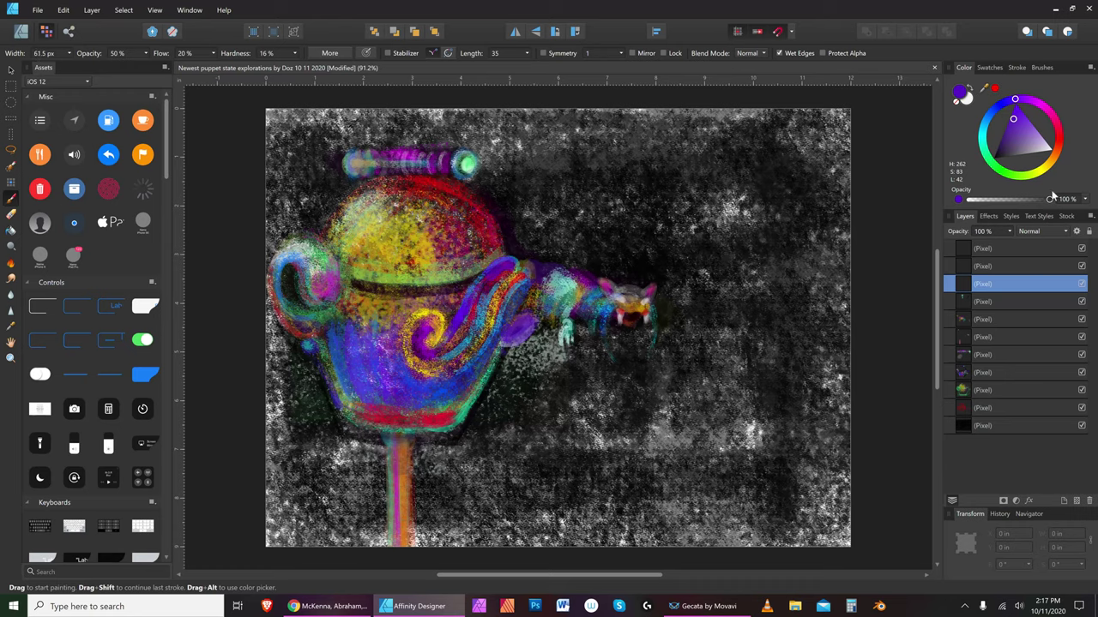
Set the colour opacity to 48%, change the hue to magenta (H 303), and enlarge the brush to about 202 px over the violet patch
left_click_drag(1046, 199, 1008, 199)
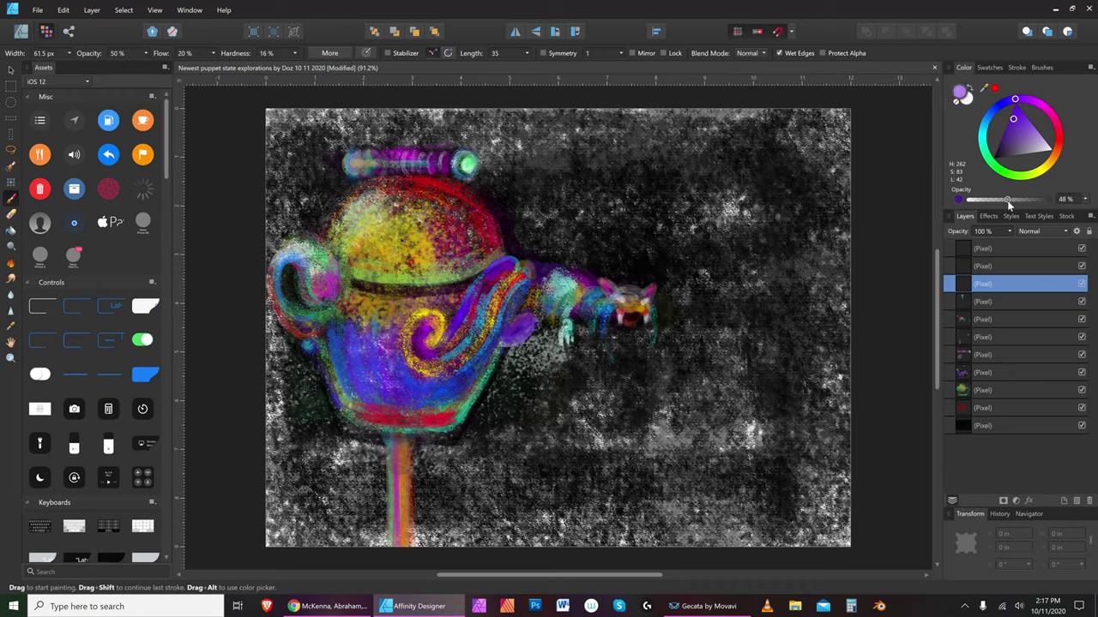
left_click(1041, 110)
key("bracketright")
key("bracketright")
key("bracketright")
key("bracketright")
key("bracketright")
key("bracketright")
key("bracketright")
key("bracketright")
key("bracketright")
key("bracketright")
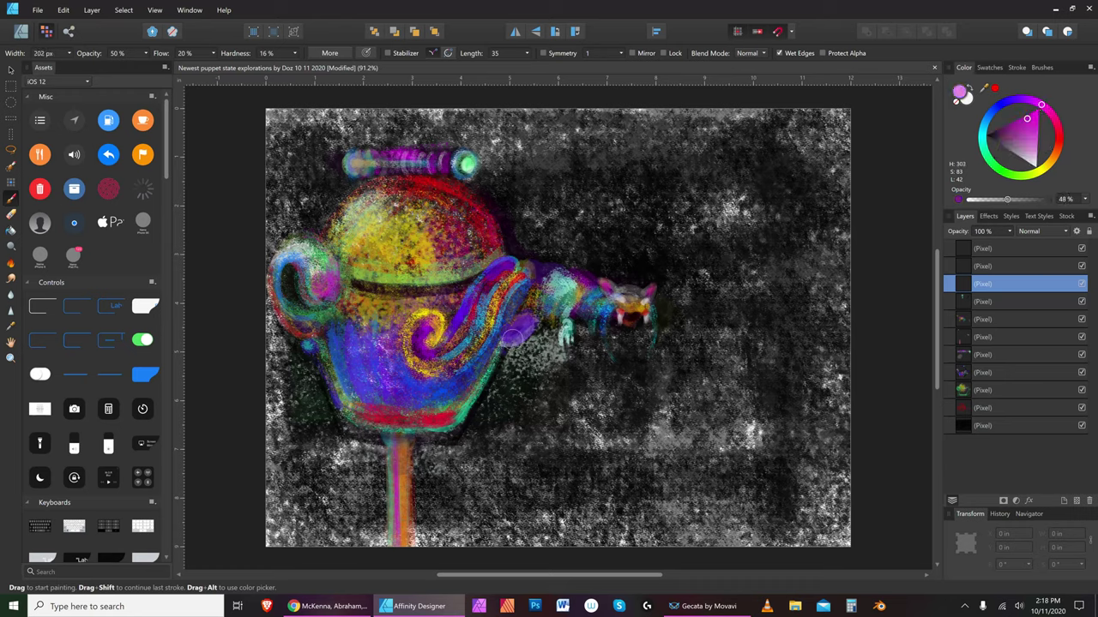
Blend translucent magenta over the violet patch and the adjoining jaw edge, using smaller brush sizes around 66 px
key("bracketleft")
key("bracketleft")
key("bracketleft")
key("bracketleft")
key("bracketleft")
key("bracketleft")
key("bracketleft")
key("bracketleft")
key("bracketleft")
key("bracketleft")
key("bracketleft")
key("bracketleft")
key("bracketleft")
key("bracketleft")
key("bracketright")
key("bracketright")
key("bracketright")
key("bracketright")
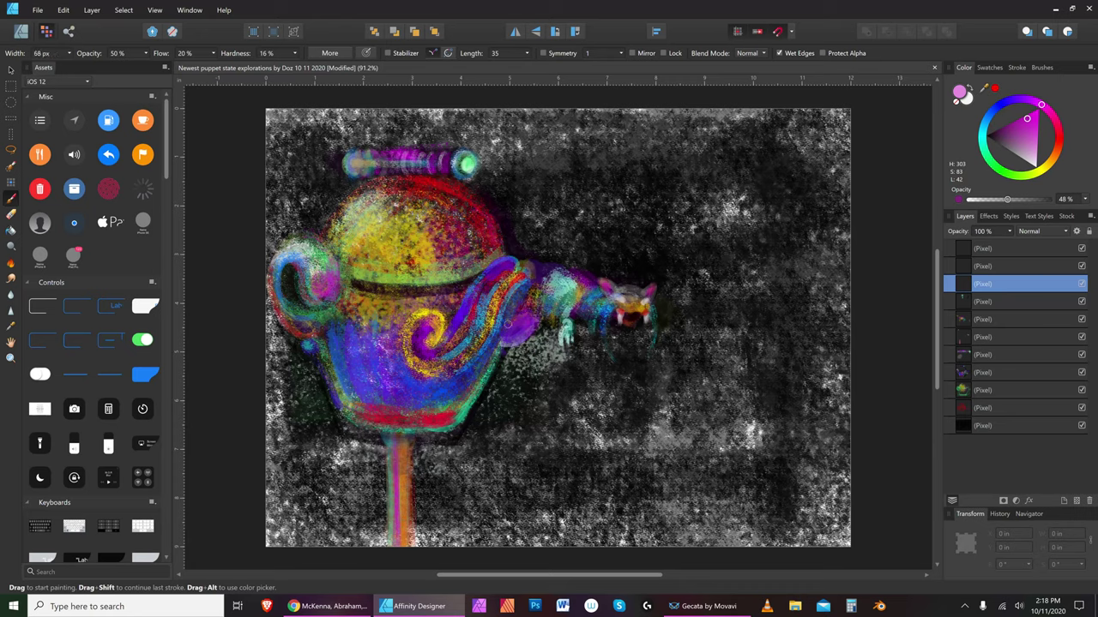
key("bracketleft")
key("bracketleft")
key("bracketleft")
key("bracketleft")
key("bracketleft")
key("bracketleft")
Pick dark magenta (H 303, S 74, L 23) and shade the patch beside the jaw with a brush of about 95 px
left_click(1005, 129)
key("bracketright")
key("bracketright")
key("bracketright")
key("bracketright")
key("bracketright")
key("bracketright")
key("bracketright")
key("bracketright")
key("bracketright")
key("bracketleft")
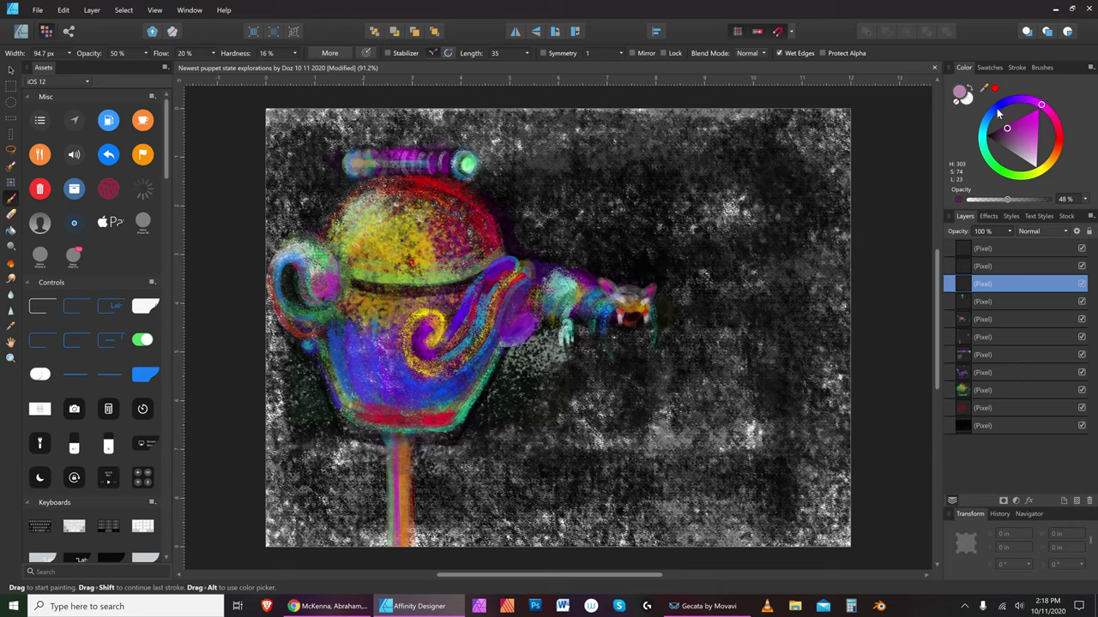
Pick dark blue (H 229, S 74, L 23) and shade the patch beside the jaw with a brush of about 75 px
left_click(997, 108)
key("bracketright")
key("bracketleft")
key("bracketleft")
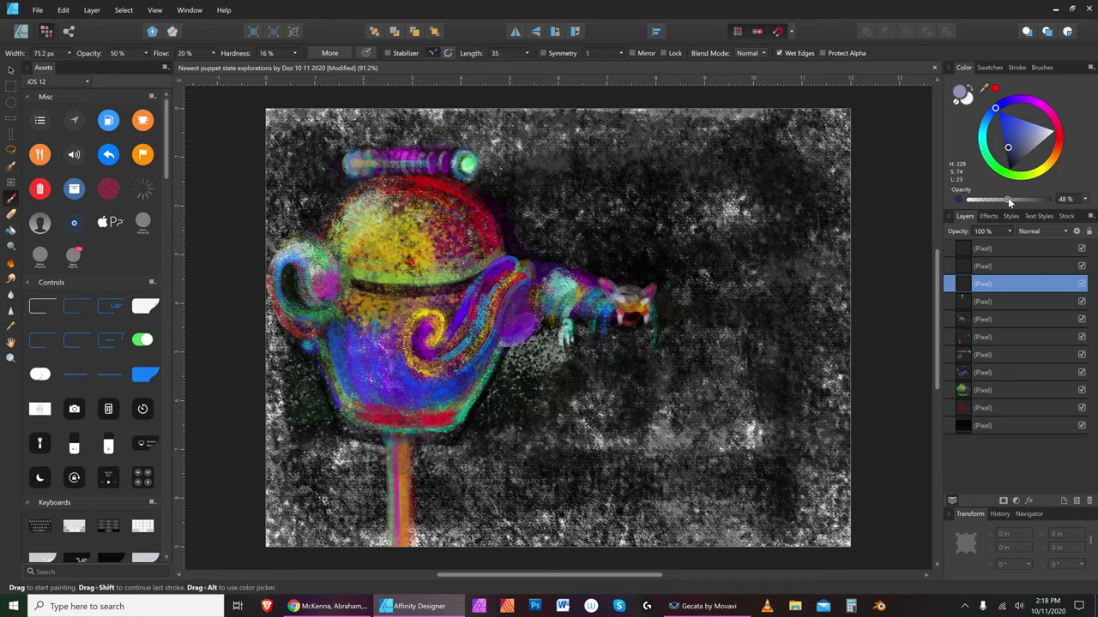
Paint light blue highlights (H 229, S 76, L 74) at 38% opacity on the patch beside the jaw, reducing the brush to about 46 px
left_click_drag(1008, 199, 999, 199)
left_click(1029, 126)
left_click_drag(521, 289, 504, 317)
key("bracketleft")
key("bracketleft")
mouse_move(508, 326)
left_mouse_down()
mouse_move(517, 319)
mouse_move(508, 330)
mouse_move(519, 330)
left_mouse_up()
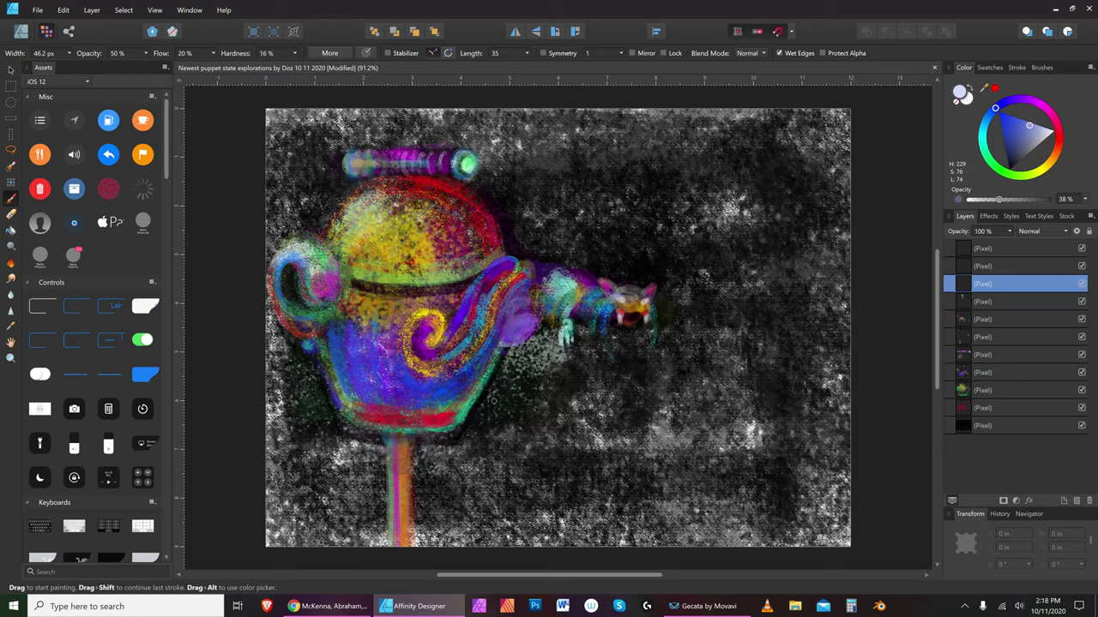
Pick yellow (H 55, S 90, L 49) and glaze the centre of the violet patch with a brush of about 81 px
left_click(1048, 169)
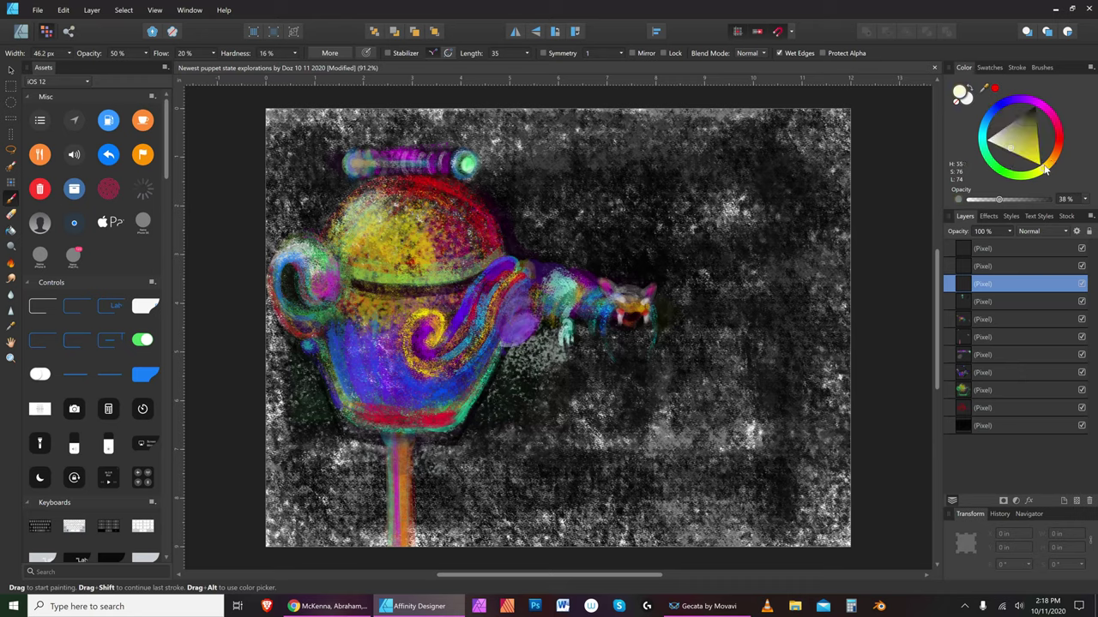
left_click(1038, 163)
key("]")
key("bracketright")
key("bracketright")
key("bracketleft")
key("bracketleft")
key("bracketleft")
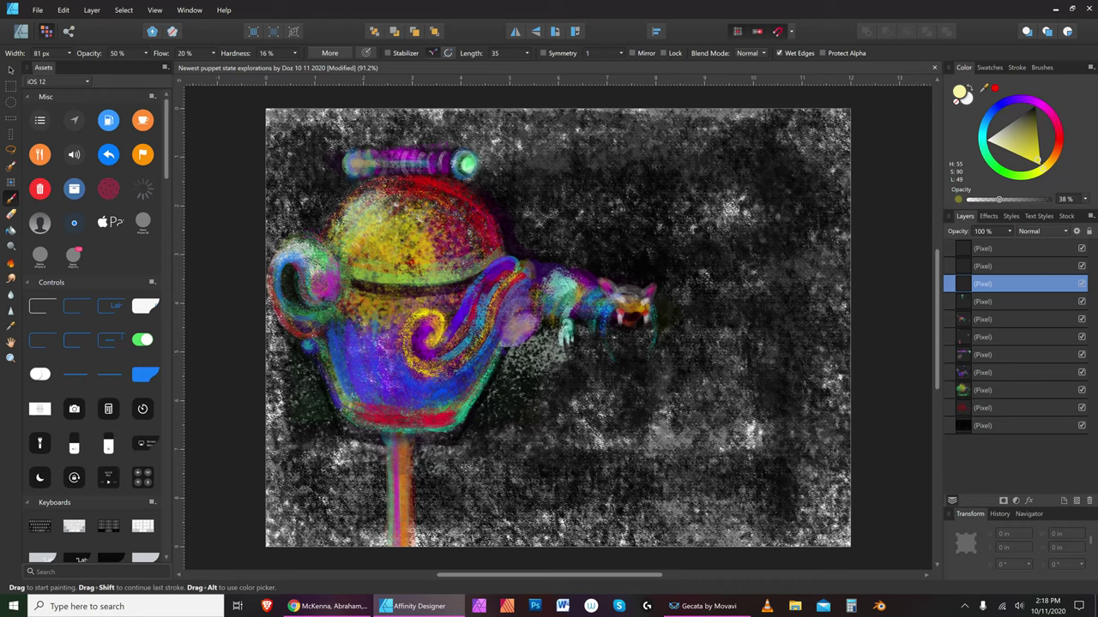
Pick black (H 55, S 100, L 0) and shade around the spiral on the jaw with a brush of about 32 px
key("bracketleft")
key("bracketleft")
key("bracketleft")
left_click(1035, 108)
key("bracketright")
key("bracketright")
left_click_drag(447, 313, 415, 311)
key("bracketright")
key("bracketright")
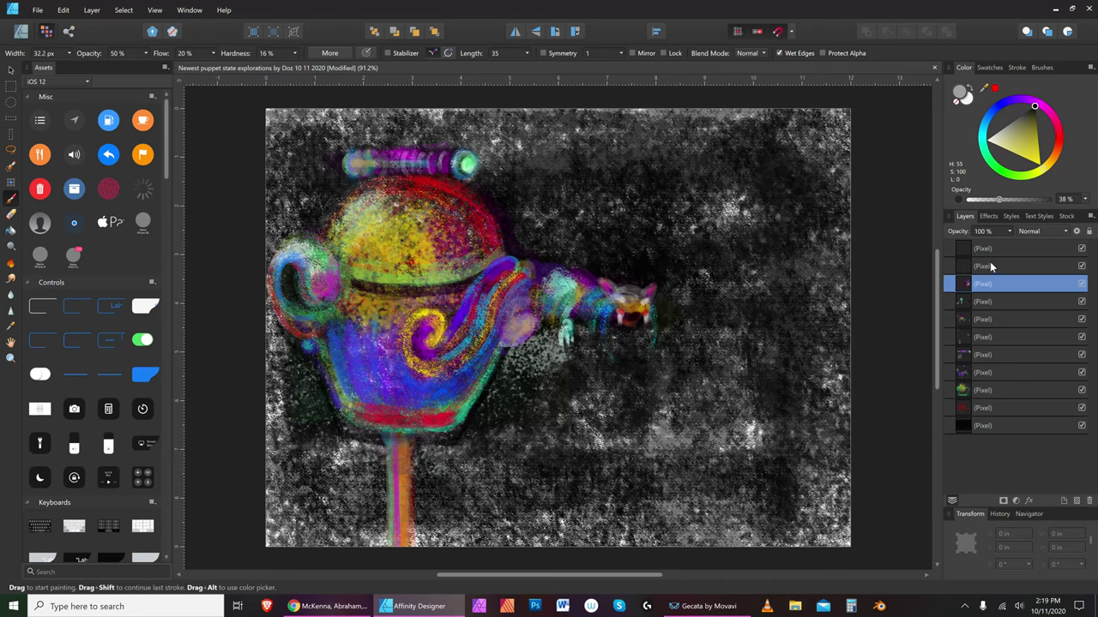
Switch to the next pixel layer up and darken the edges of the jaw's spiral band with a brush of about 42 px
left_click(1003, 265)
key("bracketleft")
key("bracketright")
key("bracketright")
key("bracketright")
key("bracketright")
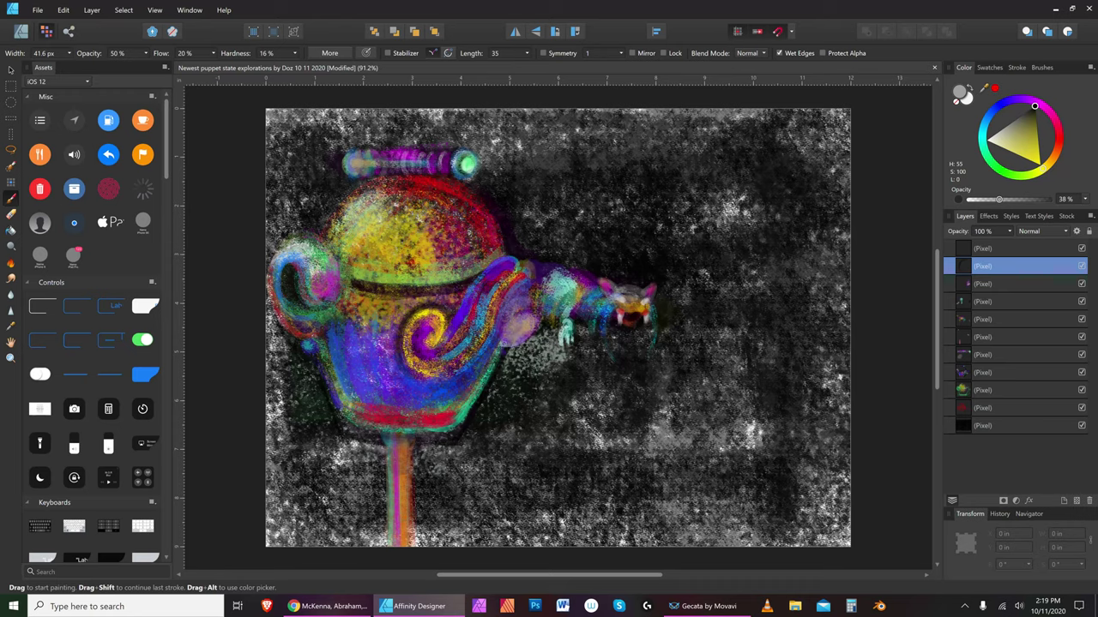
Deepen the black shadow beneath the jaw's spiral with a brush of about 30 px
key("bracketleft")
key("bracketleft")
key("bracketleft")
key("bracketleft")
key("bracketright")
key("bracketright")
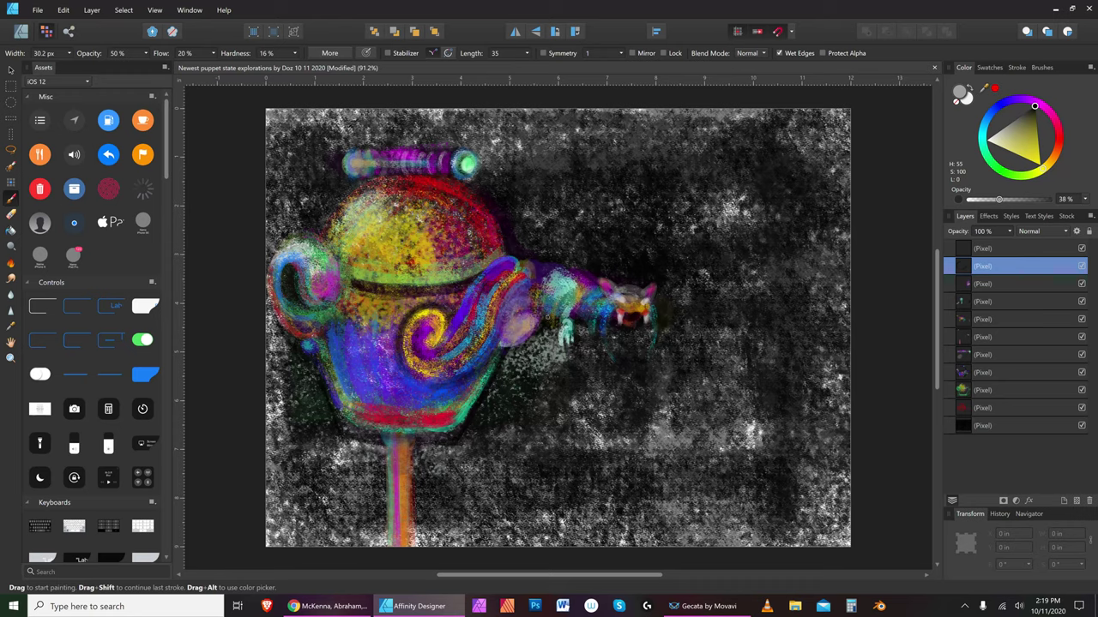
Refine the dark shading around the spiral and its band, reducing the brush to about 18 px
key("bracketleft")
key("bracketright")
key("bracketright")
key("bracketleft")
key("bracketleft")
key("bracketleft")
key("bracketleft")
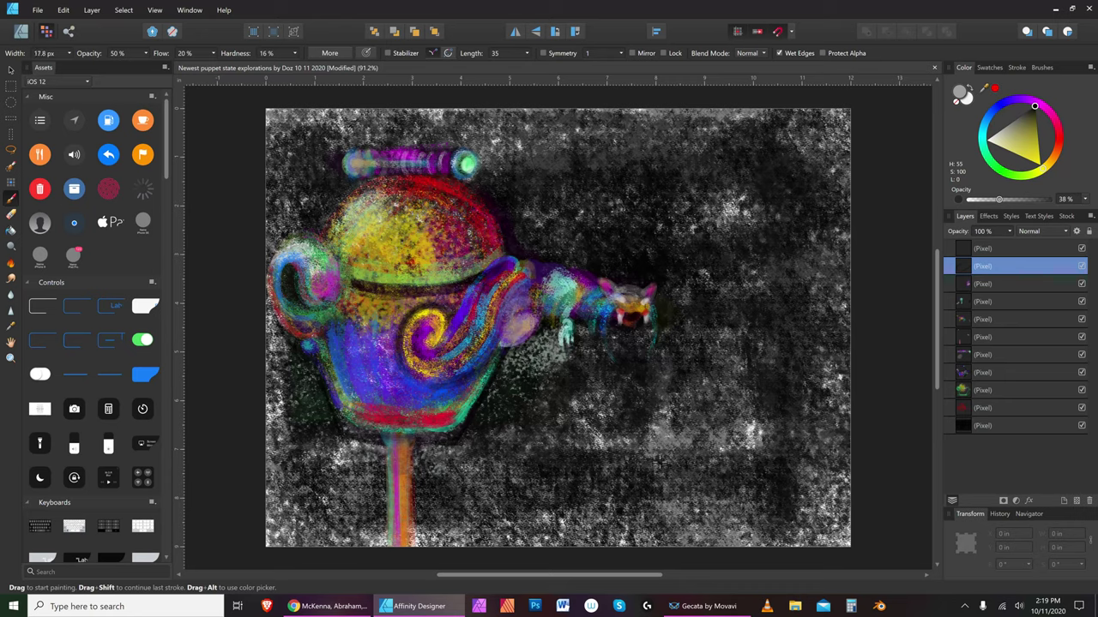
Pick pale cream (H 55, S 38, L 91) and lighten the dome's lower rim with a brush of about 40 px
left_click(993, 140)
key("bracketright")
key("bracketright")
key("bracketleft")
key("bracketleft")
key("bracketleft")
key("bracketleft")
key("bracketright")
key("bracketright")
key("bracketright")
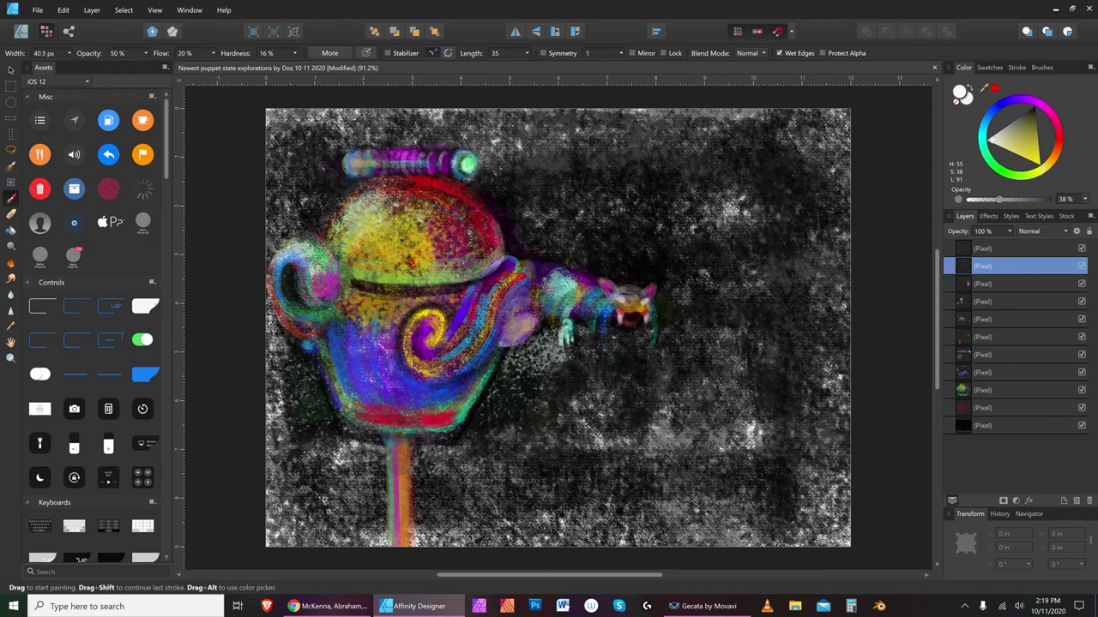
Paint soft cream highlights on the right side of the dome, with the brush enlarged to about 163 px and reduced to about 58 px
key("bracketleft")
key("bracketright")
key("bracketright")
key("bracketright")
key("bracketright")
key("bracketright")
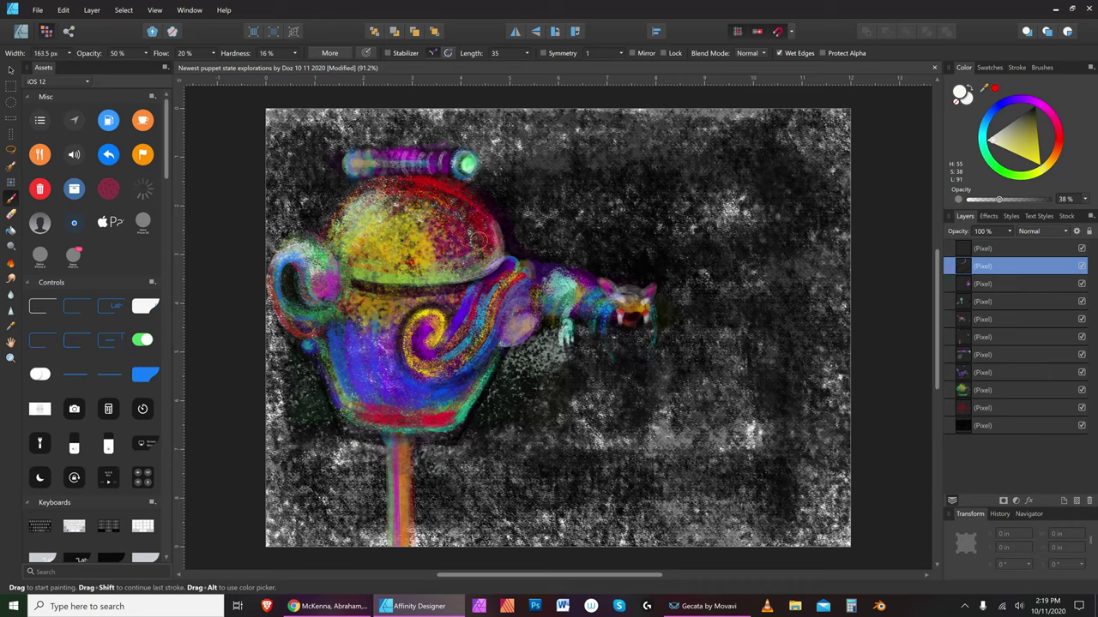
key("bracketleft")
key("bracketleft")
key("bracketleft")
key("bracketleft")
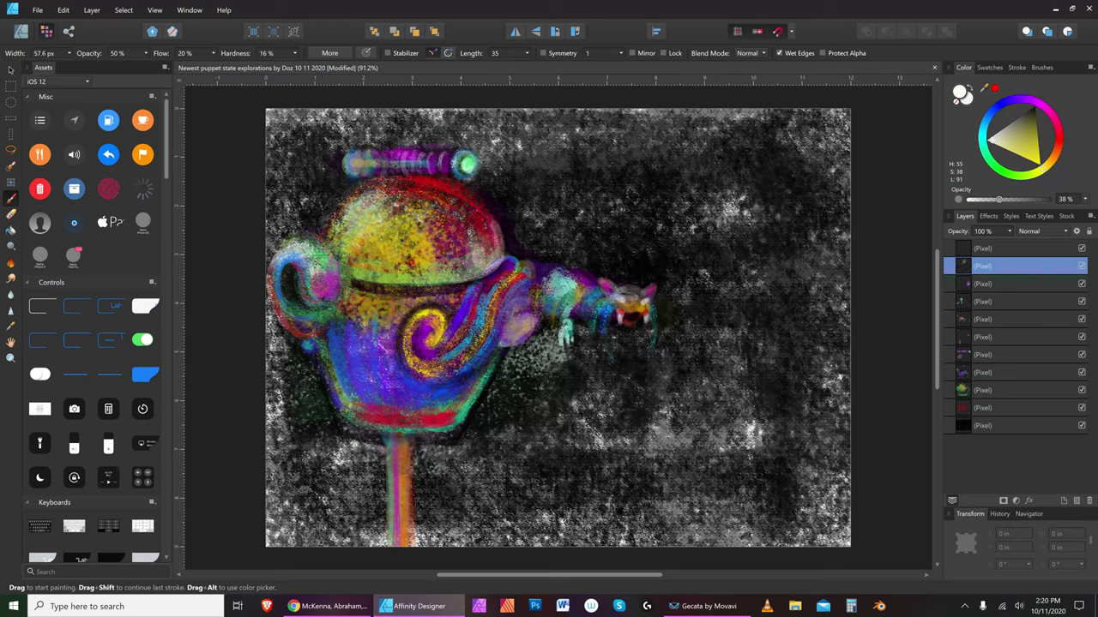
Add fine cream highlights to the red area of the dome, reducing the brush to about 8 px
key("bracketleft")
key("bracketleft")
key("bracketleft")
key("bracketleft")
key("bracketleft")
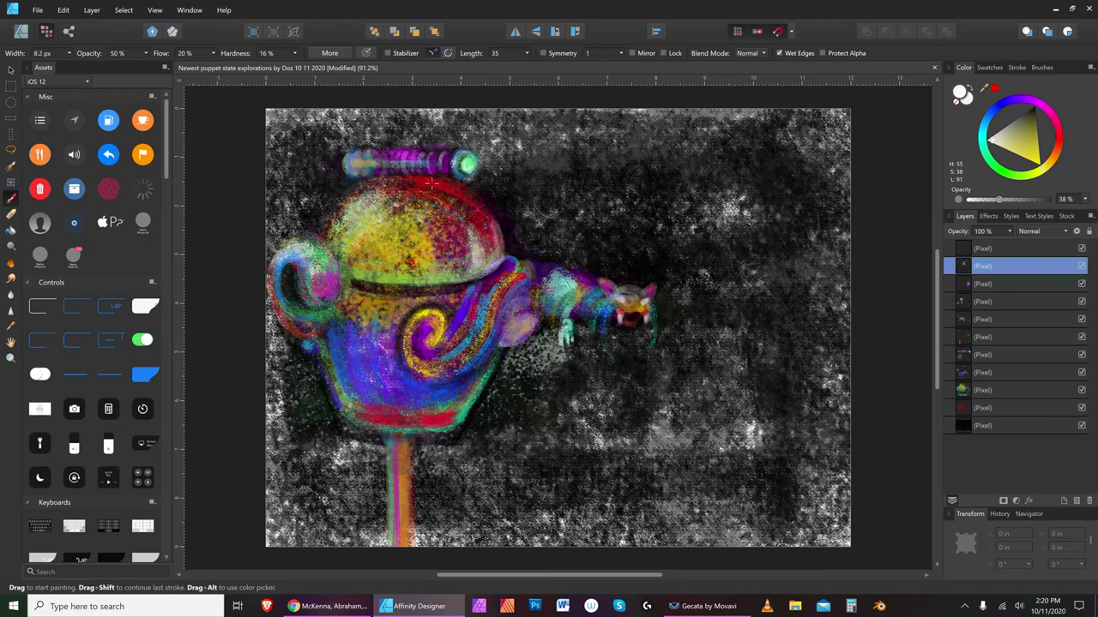
Change the paint colour to pale green (H 114, S 38, L 91), reduce the brush to about 6 px and add five new pixel layers
left_click(1045, 130)
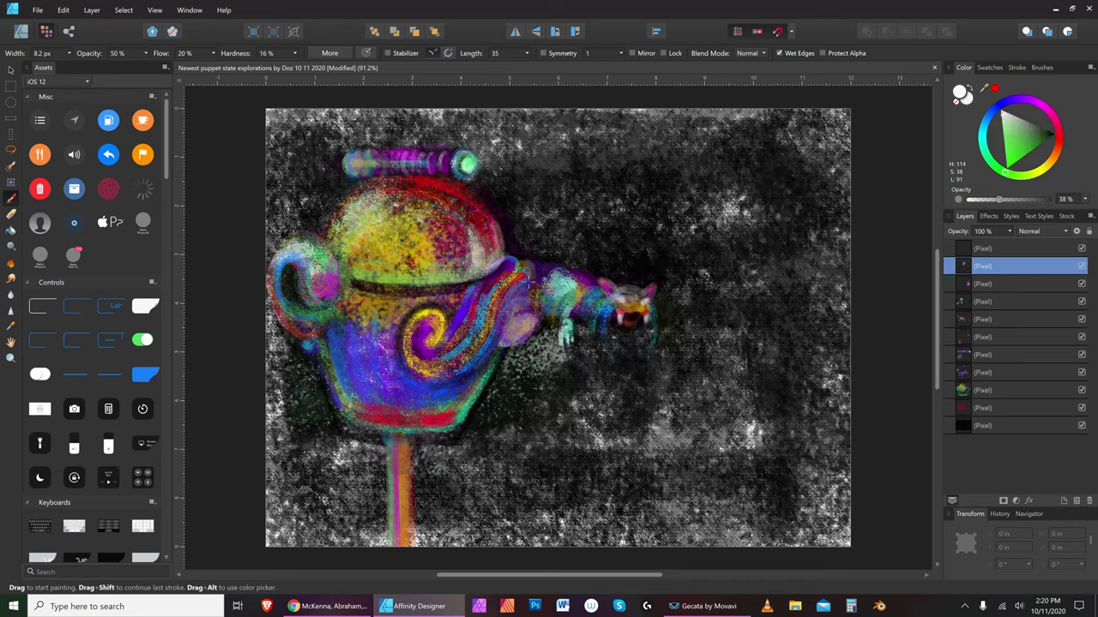
key("bracketleft")
key("bracketleft")
left_click(1077, 501)
left_click(1077, 501)
left_click(1077, 501)
left_click(1077, 501)
left_click(1077, 501)
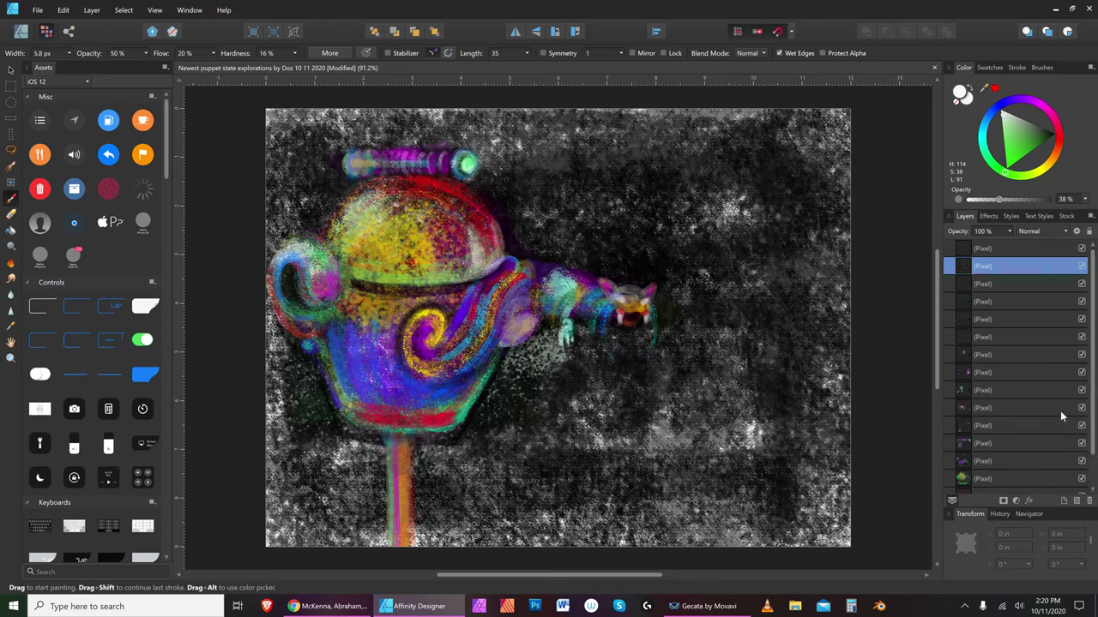
On the lowest new pixel layer, paint a pale green highlight on the upper end of the spiral band with a brush of about 77 px
left_click(1028, 335)
key("bracketright")
key("bracketright")
key("bracketright")
key("bracketright")
key("bracketright")
key("bracketright")
key("bracketright")
key("bracketright")
key("bracketright")
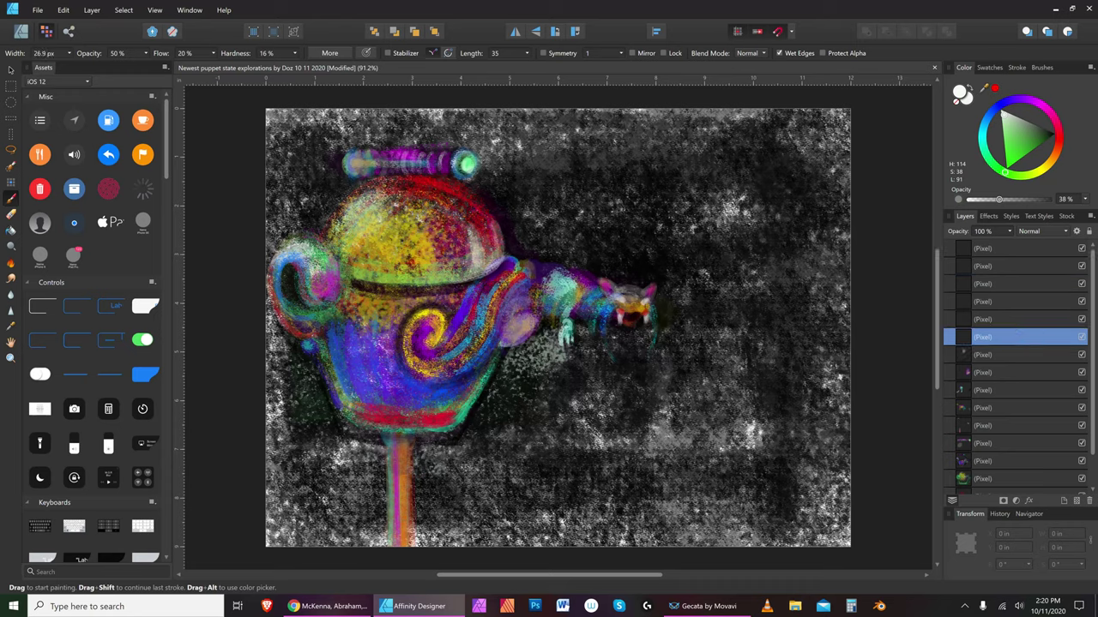
key("bracketright")
key("bracketright")
key("bracketleft")
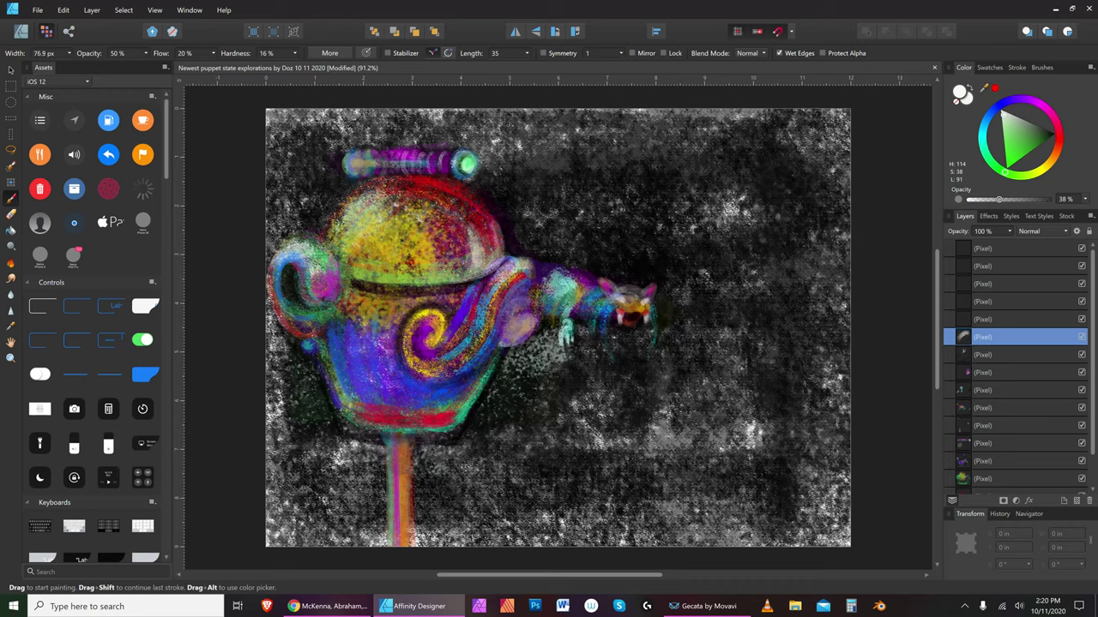
Paint pale highlights on the spout and its round lobe, reducing the brush width to 46.2 px
mouse_move(486, 296)
left_mouse_down()
mouse_move(509, 268)
mouse_move(467, 306)
left_mouse_up()
key("bracketleft")
key("bracketleft")
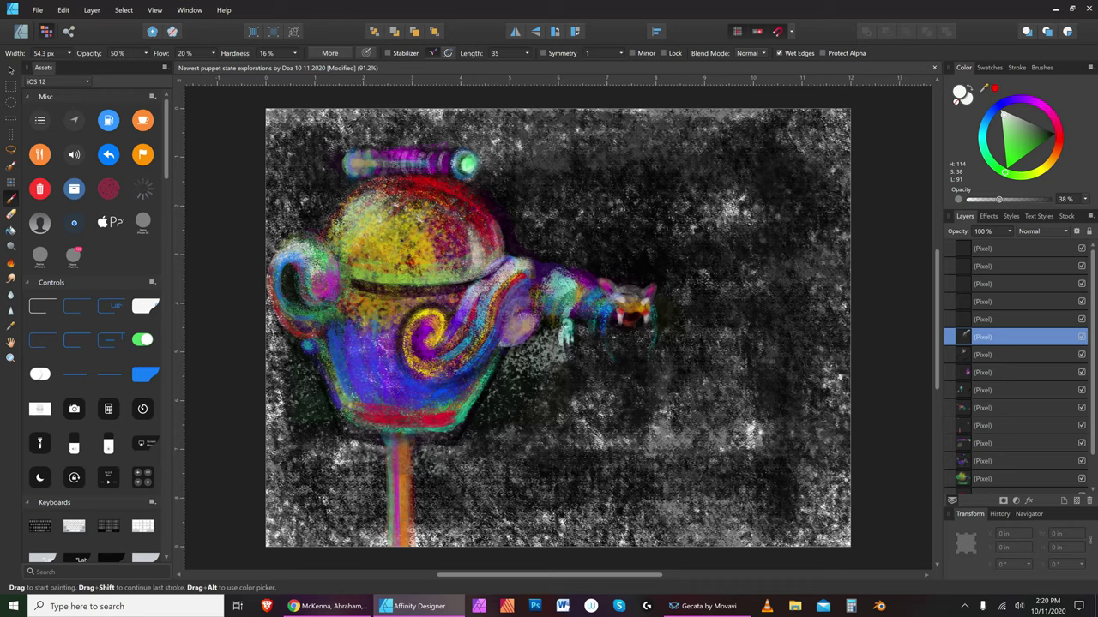
mouse_move(525, 318)
left_mouse_down()
mouse_move(507, 340)
mouse_move(501, 326)
left_mouse_up()
left_click_drag(525, 290, 499, 332)
mouse_move(527, 285)
left_mouse_down()
mouse_move(499, 301)
mouse_move(496, 327)
left_mouse_up()
key("[")
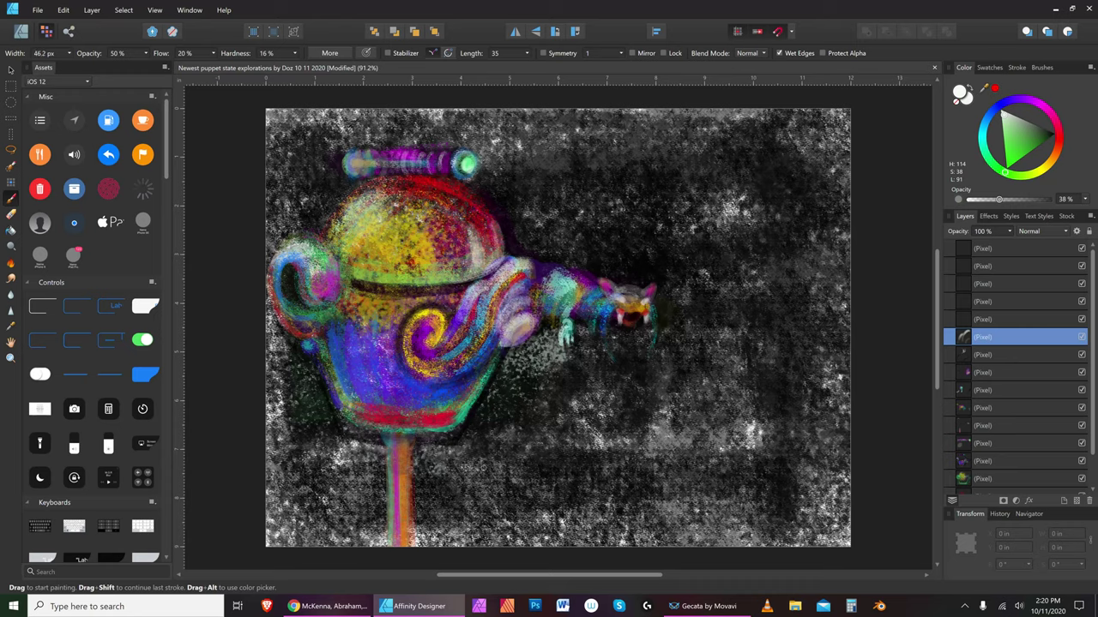
Paint red strokes with hue 358 and a 39.2 px brush over the round lobe at the spout's base
key("bracketleft")
left_click(1050, 112)
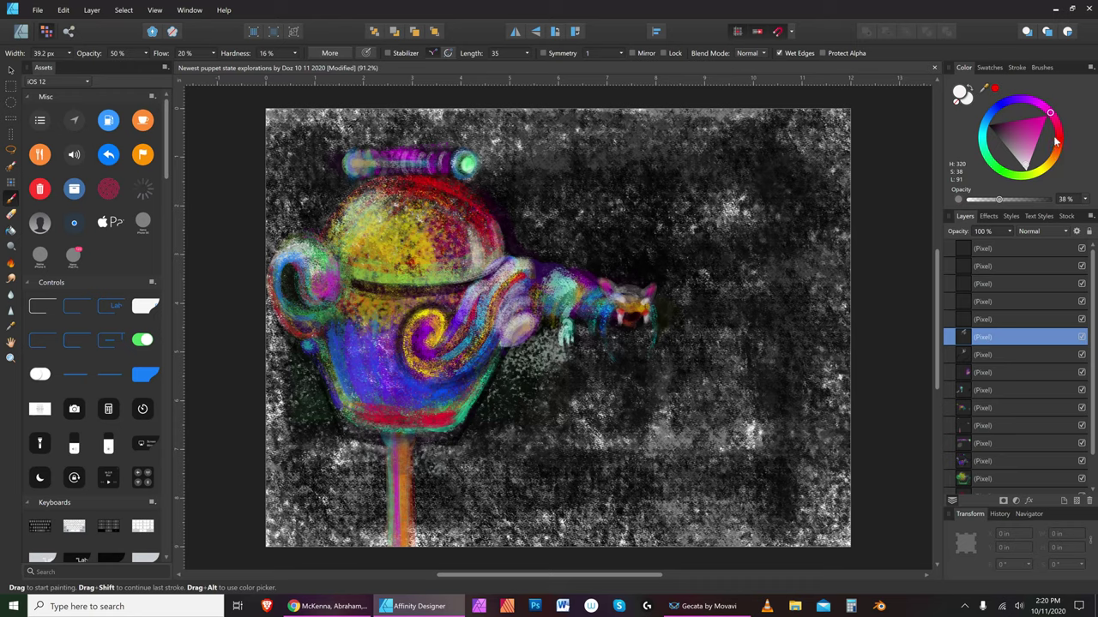
left_click(1055, 138)
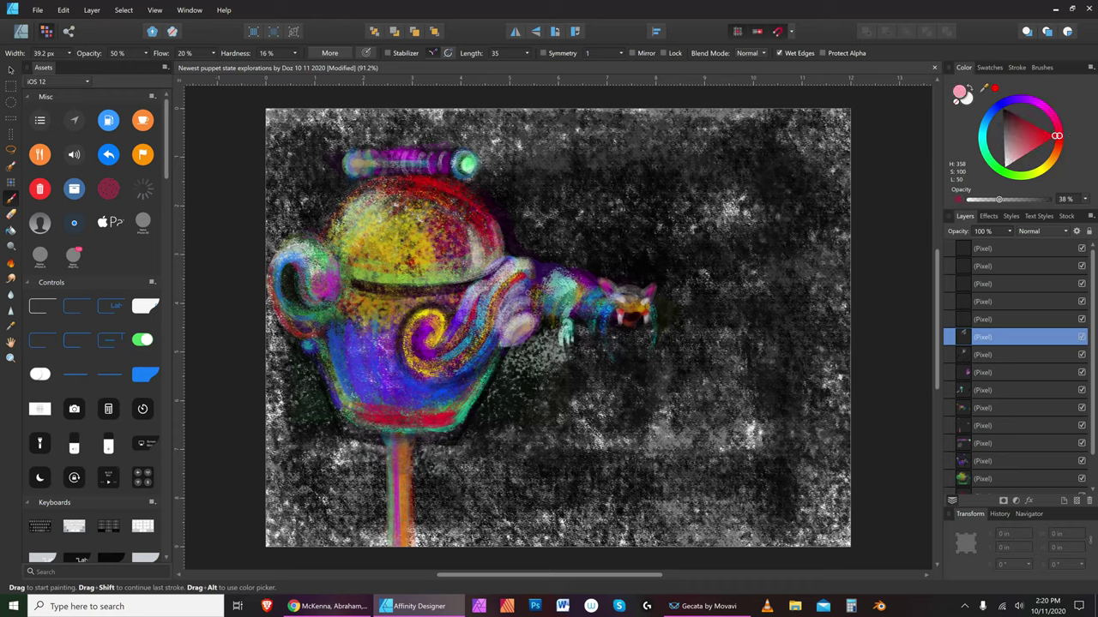
mouse_move(527, 293)
left_mouse_down()
mouse_move(503, 316)
mouse_move(512, 311)
mouse_move(509, 327)
mouse_move(517, 320)
mouse_move(499, 339)
mouse_move(514, 341)
mouse_move(506, 352)
left_mouse_up()
Paint blue strokes with hue 209 just below the spout's pink lobe, setting the brush width to 128.1 px
key("bracketright")
key("bracketright")
key("bracketright")
key("bracketright")
key("bracketright")
key("bracketright")
key("bracketright")
key("bracketright")
key("bracketright")
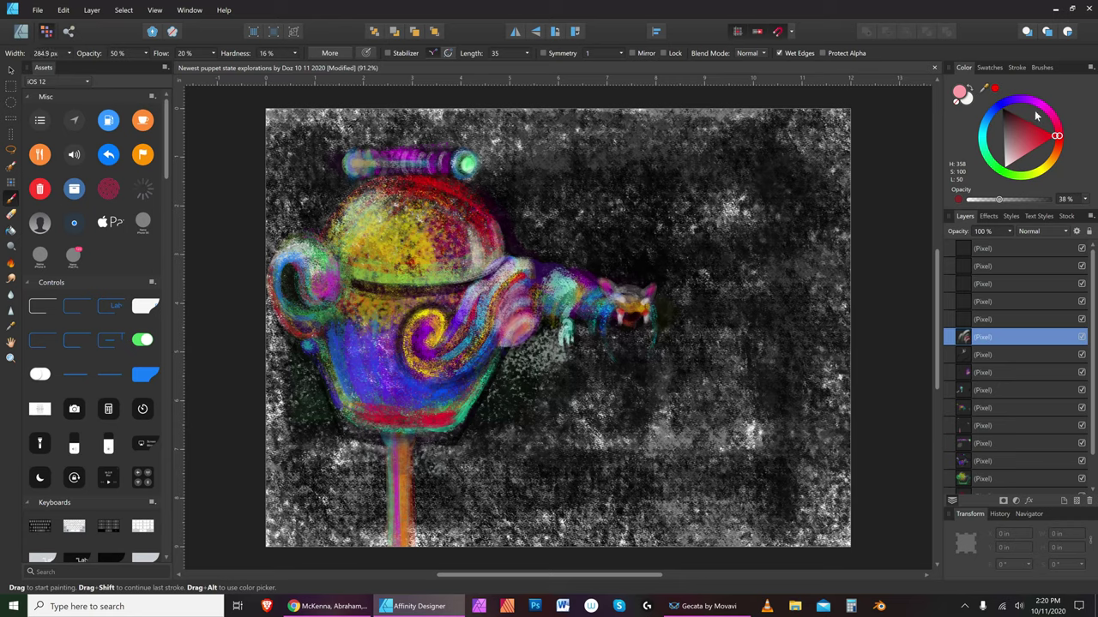
left_click(989, 120)
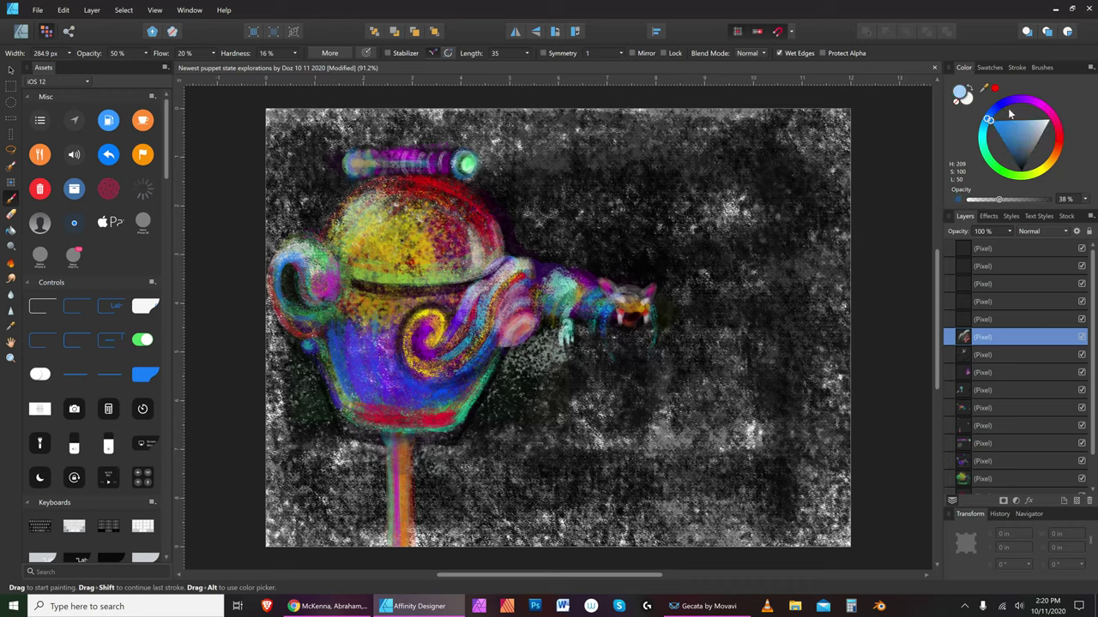
key("bracketleft")
key("bracketleft")
key("bracketleft")
key("bracketleft")
key("bracketleft")
key("bracketleft")
key("bracketleft")
key("bracketleft")
key("bracketleft")
key("bracketleft")
key("bracketleft")
key("bracketleft")
key("bracketleft")
key("bracketleft")
key("bracketleft")
key("bracketright")
key("bracketright")
key("bracketright")
key("bracketright")
key("bracketright")
key("bracketright")
key("bracketright")
key("bracketright")
key("bracketright")
key("bracketleft")
key("bracketleft")
key("bracketleft")
key("bracketleft")
key("bracketleft")
key("bracketleft")
key("bracketleft")
key("bracketleft")
key("bracketleft")
key("bracketleft")
key("bracketleft")
key("bracketleft")
key("bracketright")
key("bracketright")
key("bracketright")
key("bracketright")
key("bracketright")
key("bracketright")
key("bracketright")
key("bracketright")
key("bracketright")
key("bracketright")
key("bracketleft")
key("bracketright")
key("bracketright")
Darken the lower edge between the pink lobe and the blue patch with a fine black brush at 98% opacity
left_click(1025, 170)
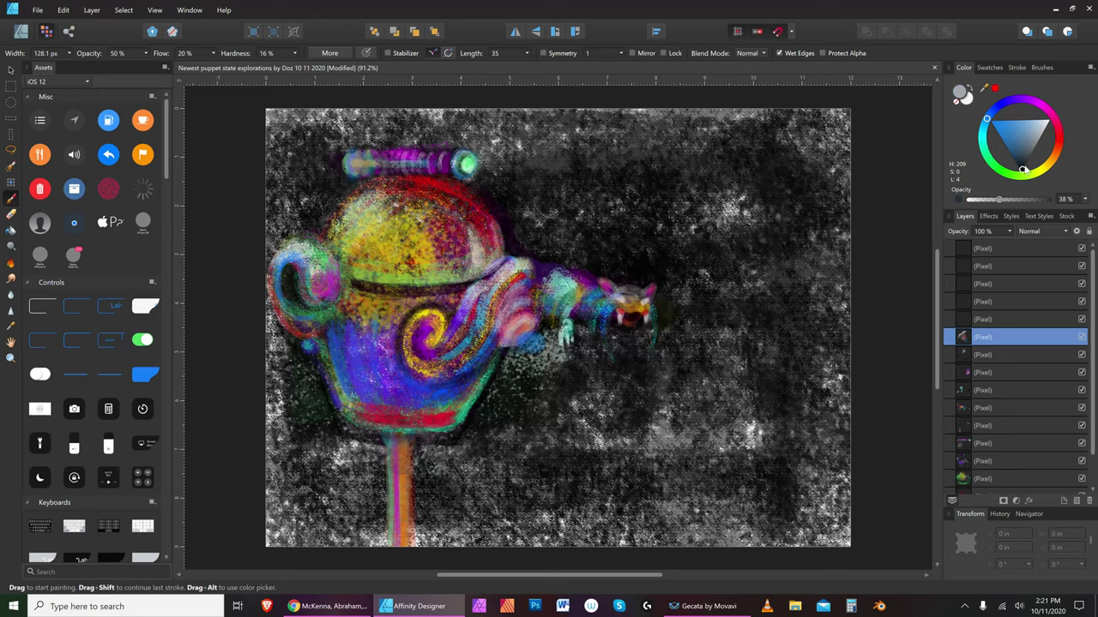
key("bracketleft")
key("bracketleft")
key("bracketleft")
key("bracketleft")
key("bracketleft")
key("bracketleft")
key("bracketleft")
key("bracketright")
key("bracketright")
left_click(1022, 174)
left_click_drag(997, 200, 1047, 199)
left_click(1053, 119)
left_click(1011, 104)
left_click(995, 162)
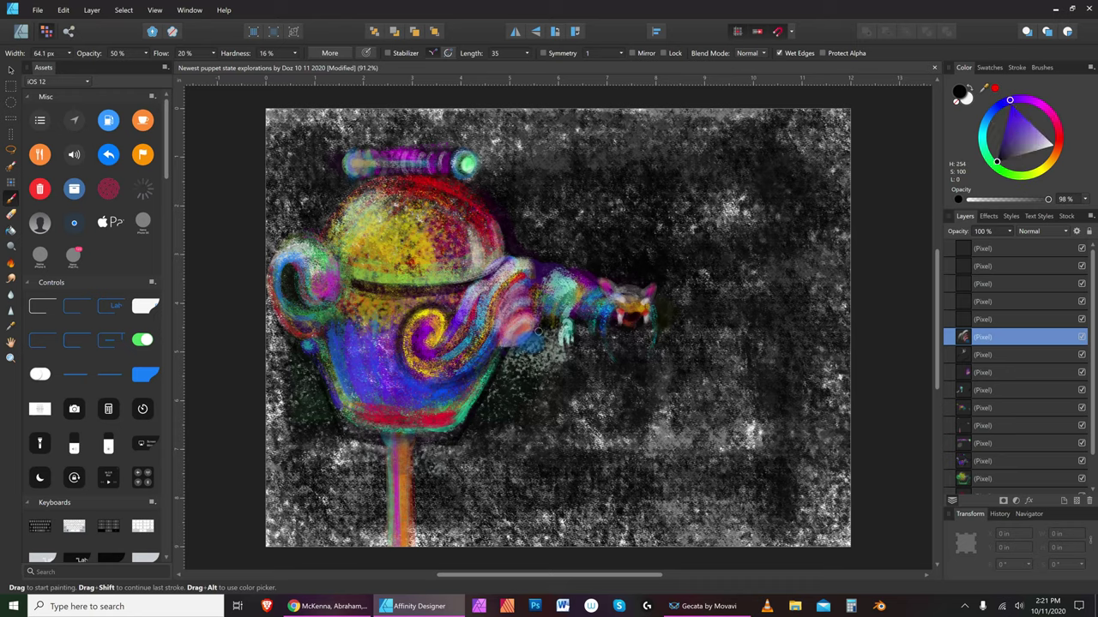
key("bracketleft")
key("bracketleft")
key("bracketleft")
mouse_move(539, 341)
left_mouse_down()
mouse_move(536, 352)
mouse_move(526, 333)
left_mouse_up()
key("]")
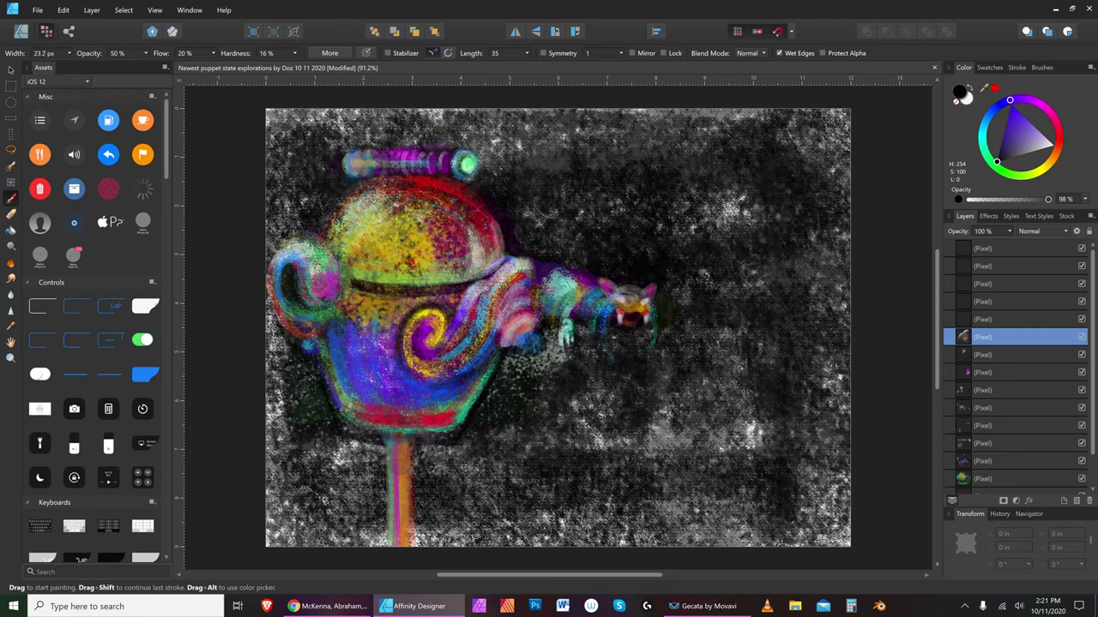
Shade the blue pot body beneath the yellow spiral in black with a brush about 55 px wide
key("bracketright")
key("bracketright")
key("bracketright")
left_click_drag(421, 378, 473, 370)
key("bracketright")
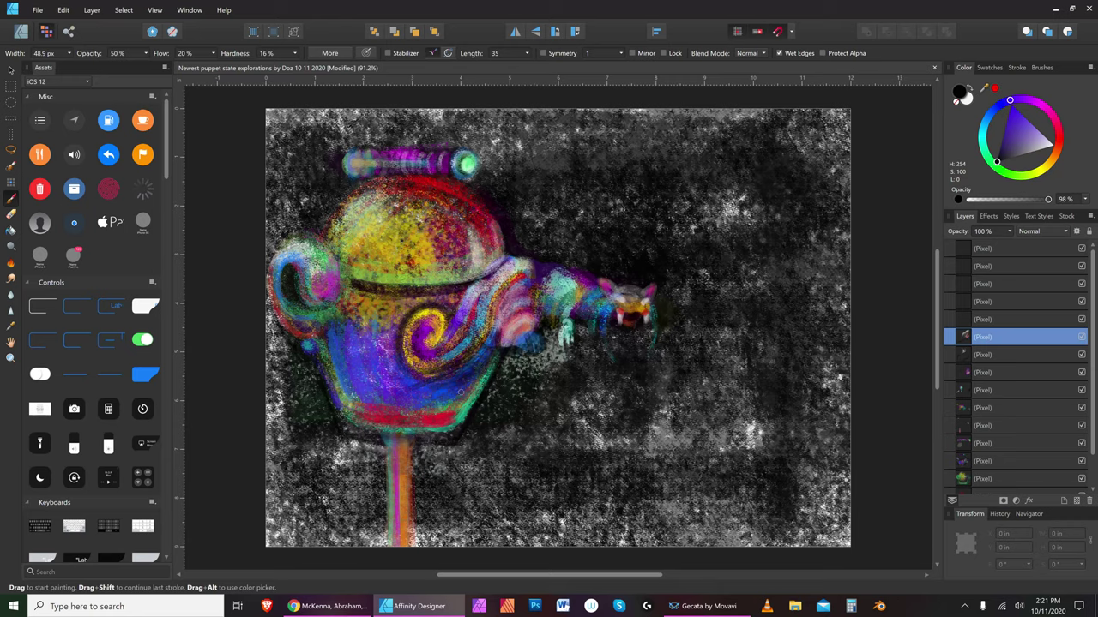
key("bracketright")
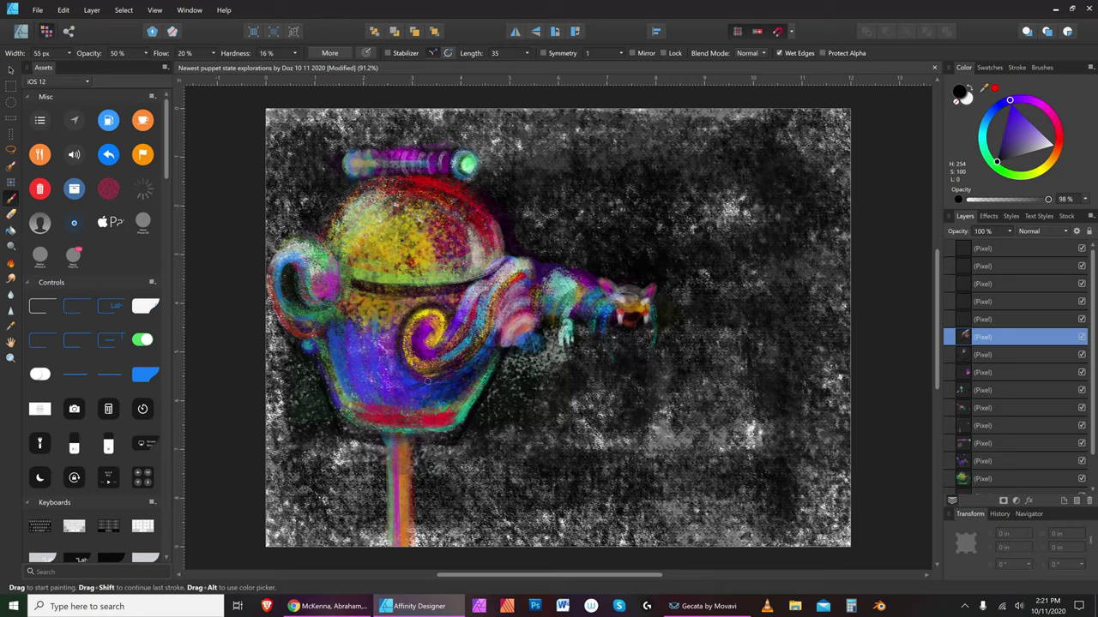
key("bracketleft")
key("bracketleft")
Glaze the pot's lower red band with teal (H 176, S 40, L 50) at 21% opacity, using a 155.6 px brush
key("bracketright")
key("bracketright")
key("bracketright")
key("bracketright")
key("bracketright")
key("bracketright")
key("bracketright")
key("bracketright")
key("bracketright")
key("bracketright")
key("bracketright")
key("bracketright")
key("bracketright")
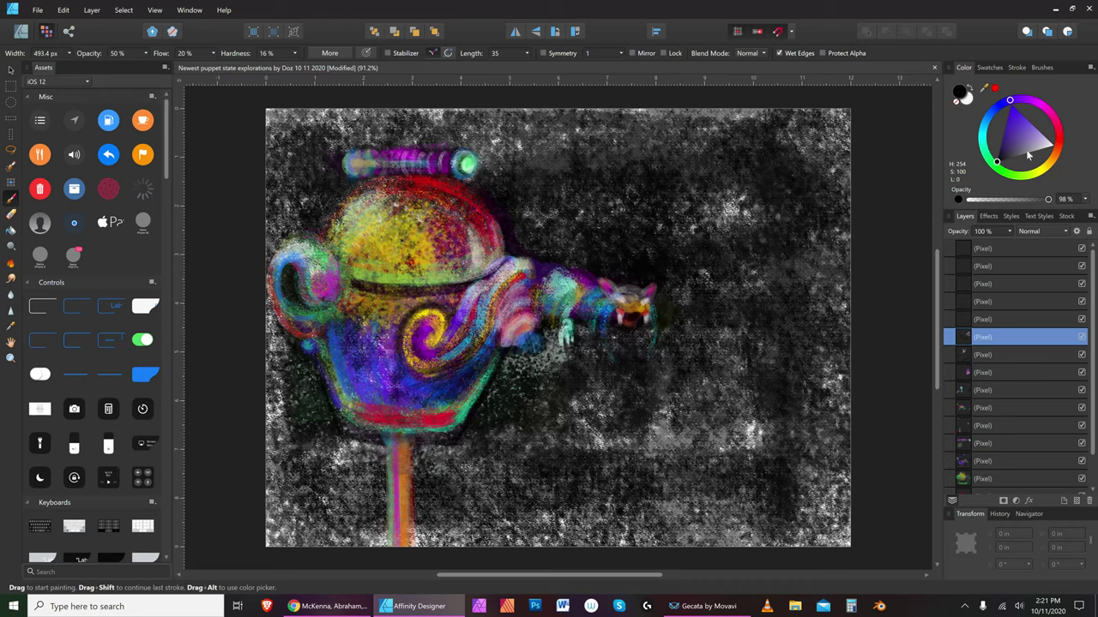
left_click(990, 134)
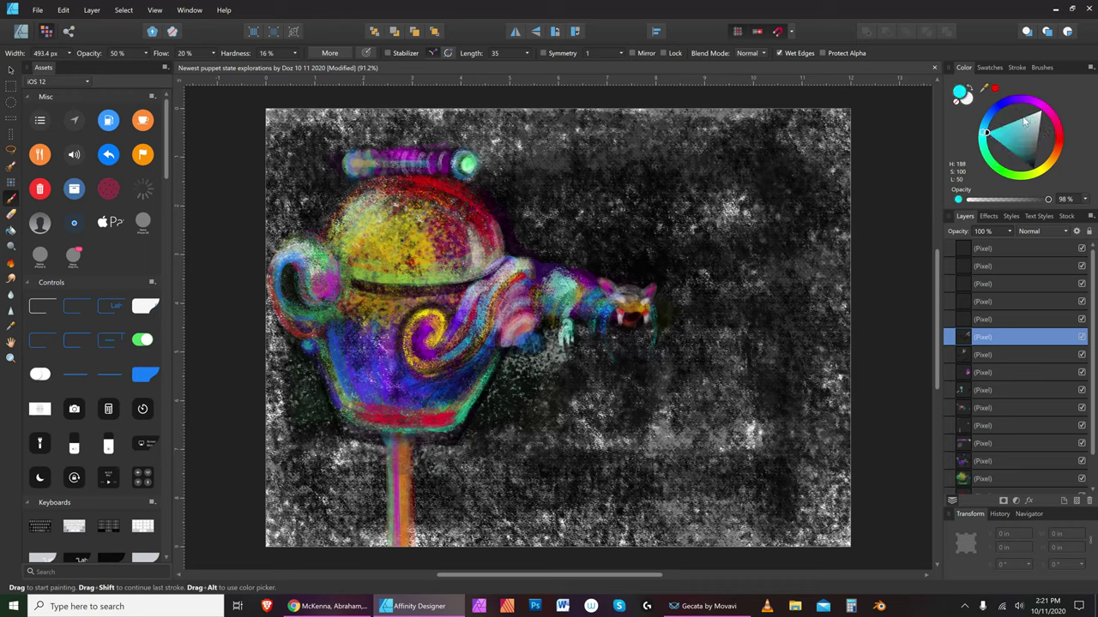
left_click(982, 140)
left_click(1017, 137)
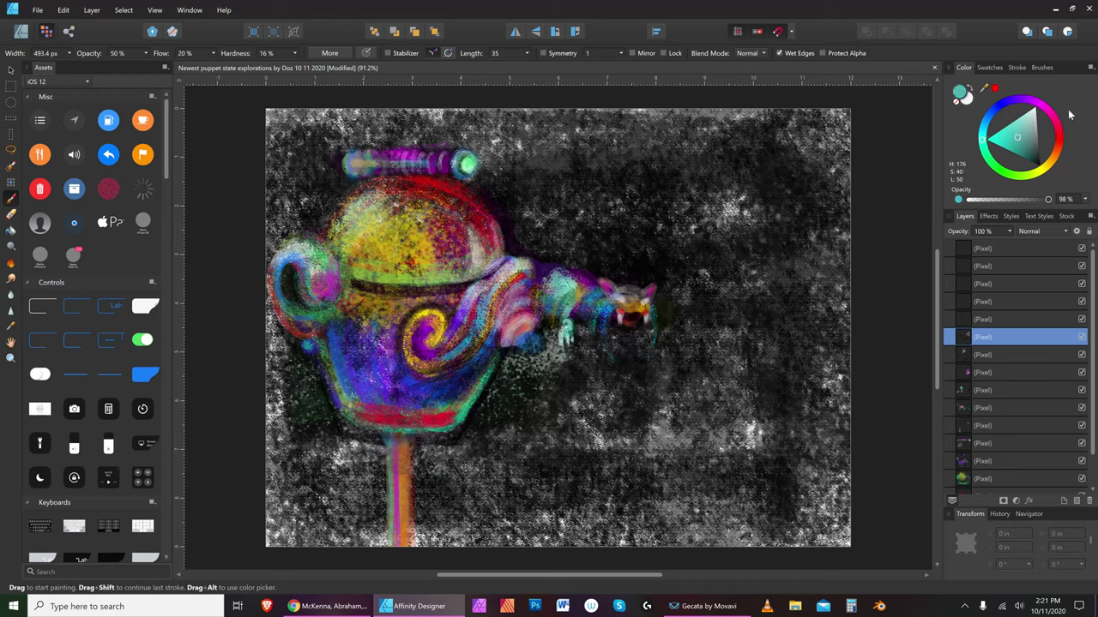
key("bracketleft")
key("bracketleft")
key("bracketleft")
key("bracketleft")
key("bracketleft")
key("bracketleft")
key("bracketleft")
key("bracketleft")
key("bracketleft")
key("bracketleft")
key("bracketleft")
left_click_drag(1046, 199, 985, 200)
key("bracketright")
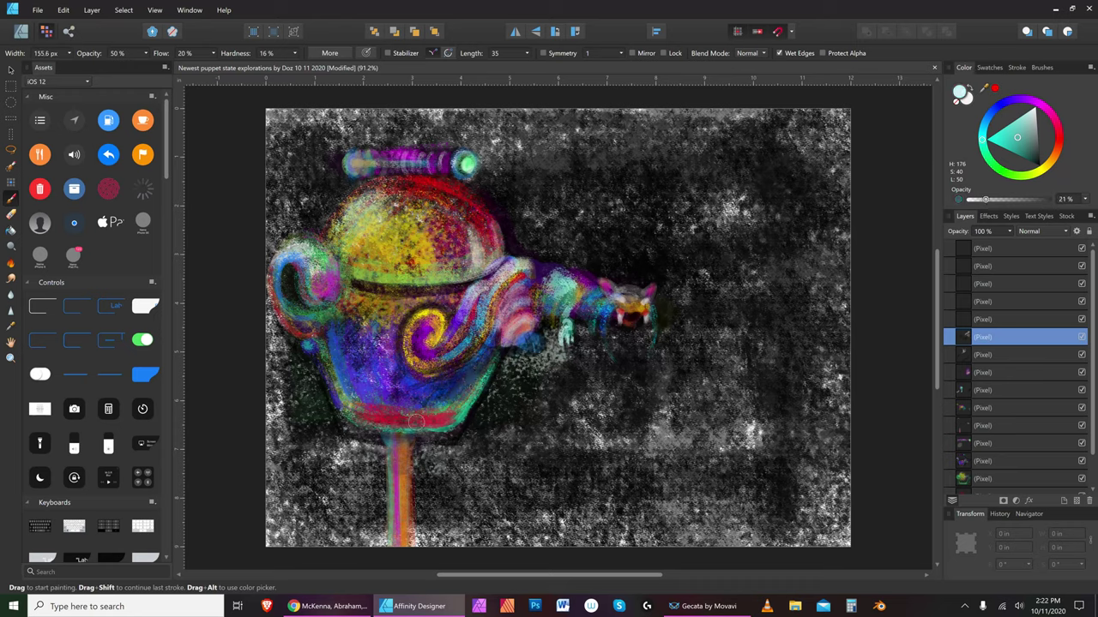
Brush soft teal over the pot's blue body, narrowing the brush to 67.7 px
key("bracketleft")
key("bracketleft")
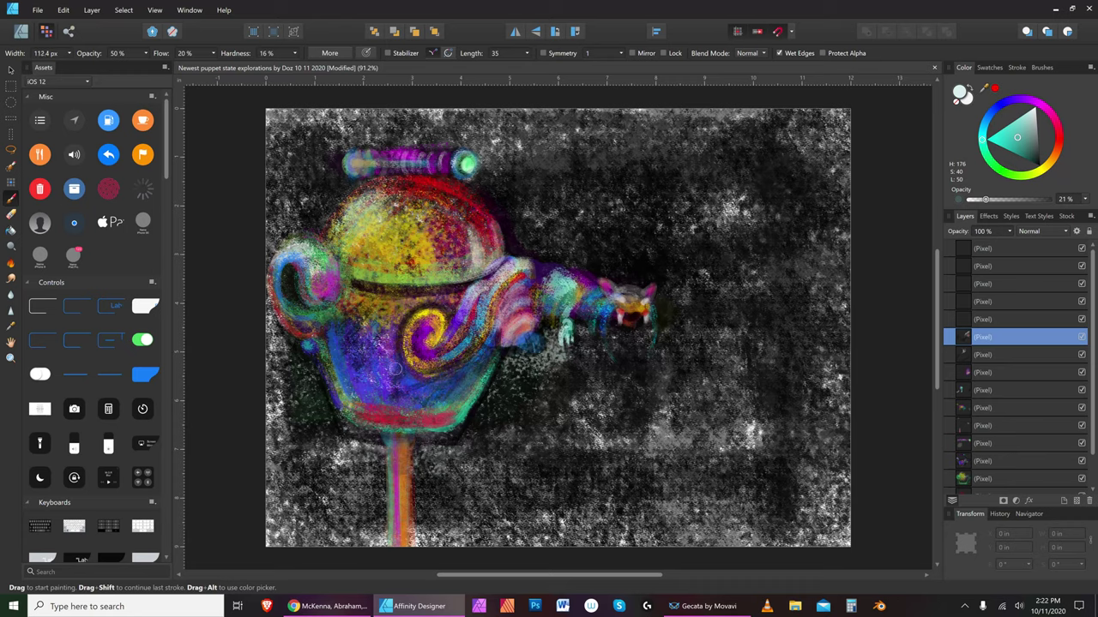
key("bracketright")
key("bracketright")
key("bracketright")
key("bracketleft")
key("bracketleft")
key("bracketleft")
key("bracketleft")
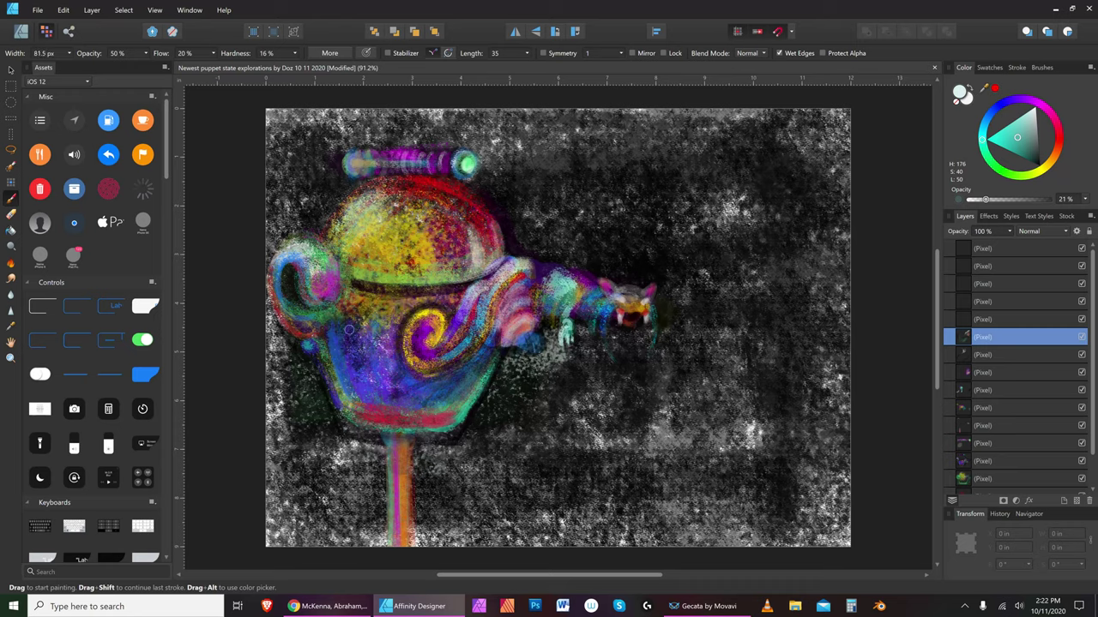
key("bracketleft")
Paint a faint orange stroke with hue 26 where the spout meets the creature, using a 98.7 px brush
left_click(1056, 155)
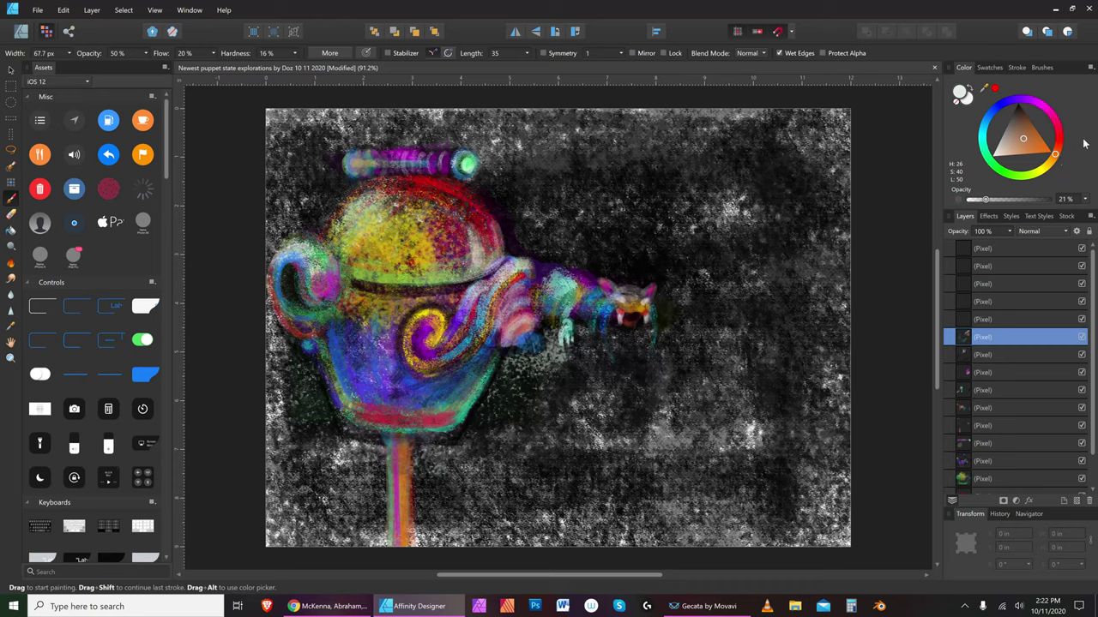
key("bracketright")
key("bracketright")
key("bracketleft")
key("bracketright")
left_click_drag(540, 275, 541, 286)
On the next pixel layer up, paint a thin black contour at 100% opacity where the pot's lid rim meets the spout
left_click(1011, 318)
left_click(1016, 105)
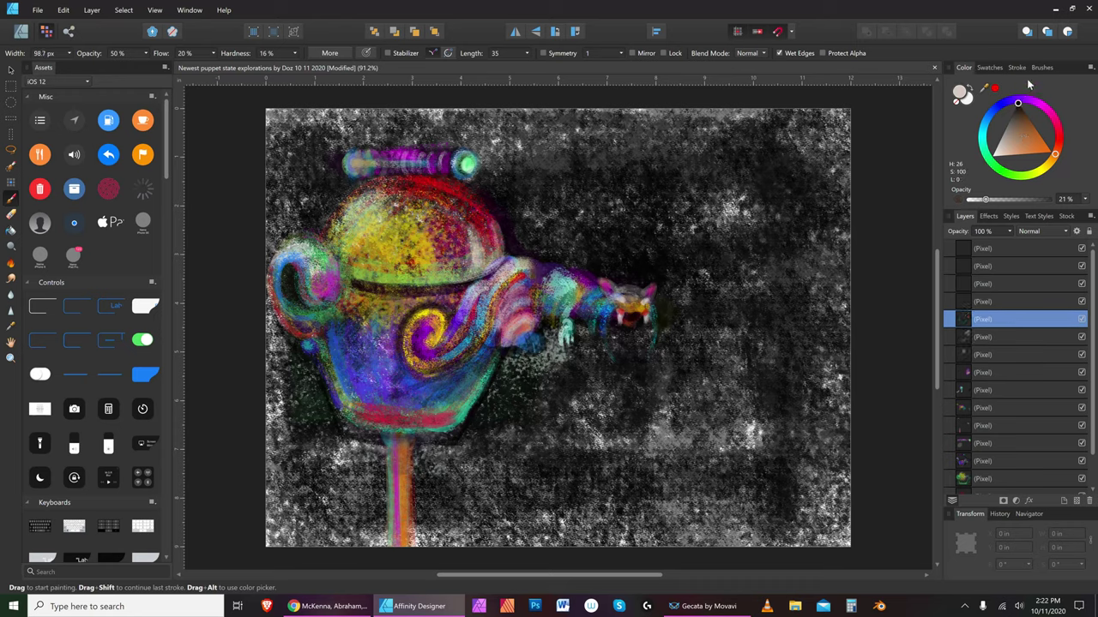
key("bracketright")
key("bracketleft")
key("bracketleft")
key("bracketleft")
key("bracketleft")
key("bracketleft")
key("bracketleft")
key("bracketleft")
key("bracketleft")
key("bracketleft")
key("bracketleft")
key("bracketleft")
key("bracketright")
key("bracketright")
key("bracketright")
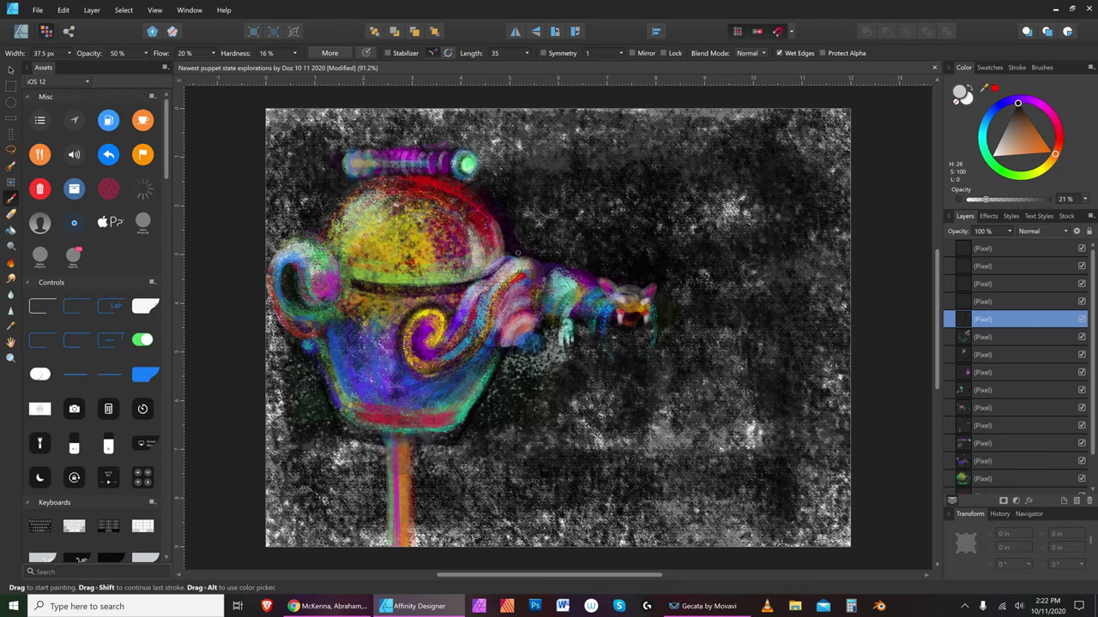
key("bracketright")
left_click_drag(985, 201, 1070, 205)
key("bracketleft")
mouse_move(523, 258)
left_mouse_down()
mouse_move(496, 271)
mouse_move(512, 260)
left_mouse_up()
key("bracketleft")
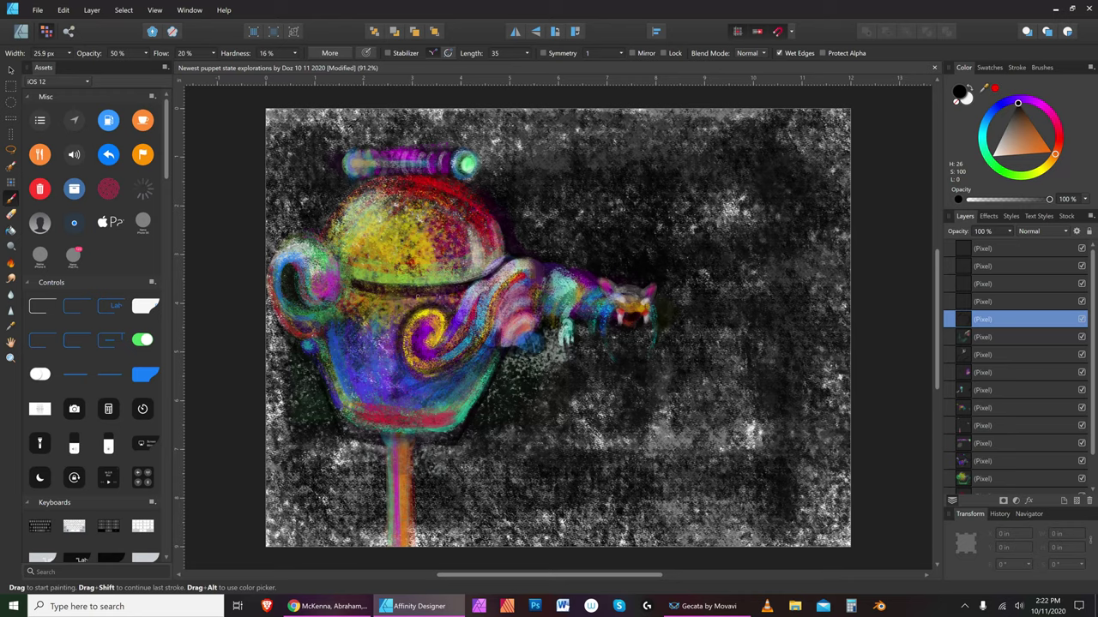
Outline the yellow spiral's edge in black with a 22.1 px brush
key("bracketright")
key("bracketleft")
key("bracketright")
key("bracketleft")
mouse_move(414, 316)
left_mouse_down()
mouse_move(398, 338)
mouse_move(414, 374)
mouse_move(471, 362)
left_mouse_up()
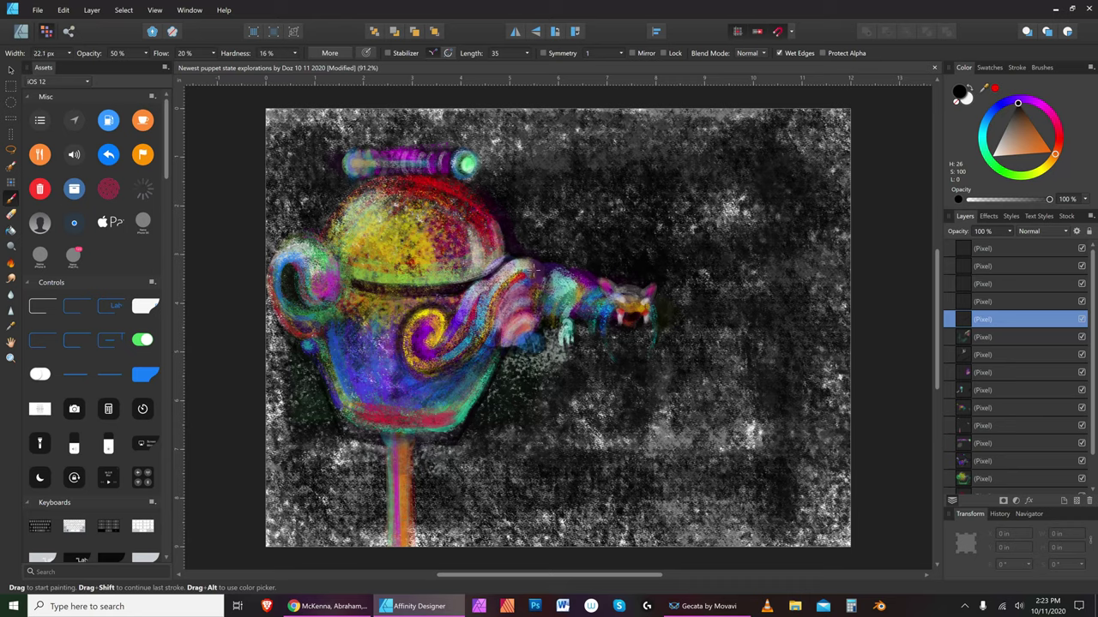
Darken the edges of the pink folds beneath the spout in black, adjusting the brush to 33 px
key("bracketleft")
key("bracketright")
key("bracketright")
key("bracketright")
key("bracketright")
key("bracketright")
key("bracketright")
key("bracketright")
key("bracketright")
key("bracketleft")
key("bracketleft")
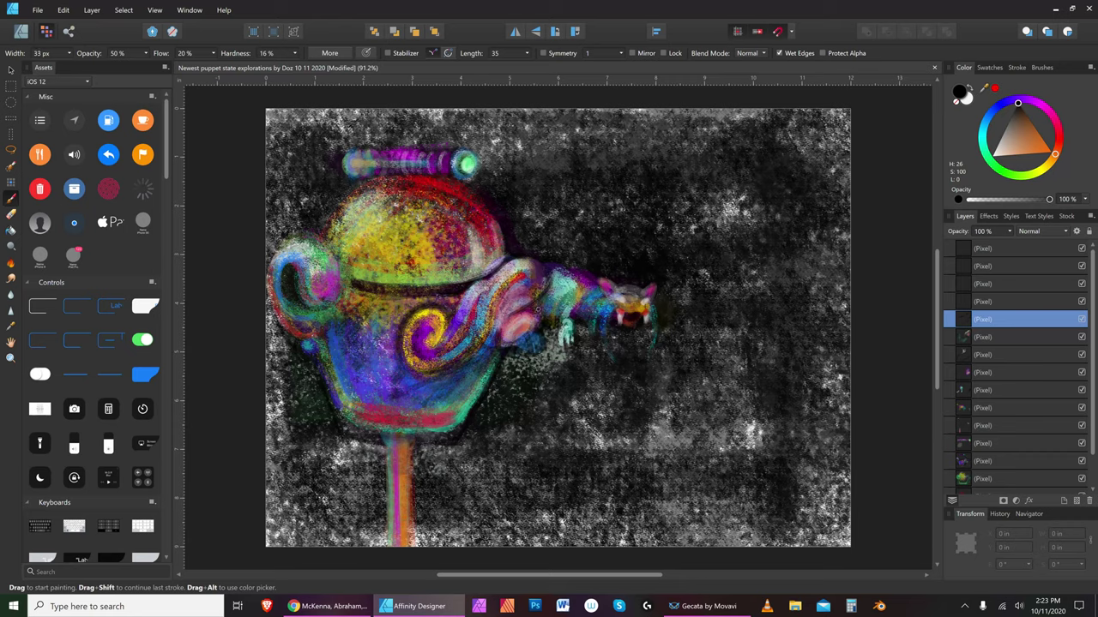
Try hatching diagonal black strokes across the pot's blue body and red band, then narrow the brush to 7.7 px
key("bracketright")
key("bracketleft")
key("bracketleft")
key("bracketleft")
key("bracketleft")
key("bracketleft")
key("bracketleft")
key("bracketright")
key("bracketright")
key("bracketright")
key("bracketright")
key("bracketright")
key("bracketright")
key("bracketleft")
key("bracketleft")
key("bracketleft")
key("bracketleft")
left_click_drag(333, 372, 361, 351)
mouse_move(336, 382)
left_mouse_down()
mouse_move(359, 365)
mouse_move(363, 385)
left_mouse_up()
mouse_move(348, 403)
left_mouse_down()
mouse_move(367, 392)
mouse_move(398, 409)
left_mouse_up()
key("bracketleft")
key("bracketleft")
key("bracketleft")
key("bracketleft")
key("bracketleft")
key("bracketleft")
key("bracketleft")
key("bracketleft")
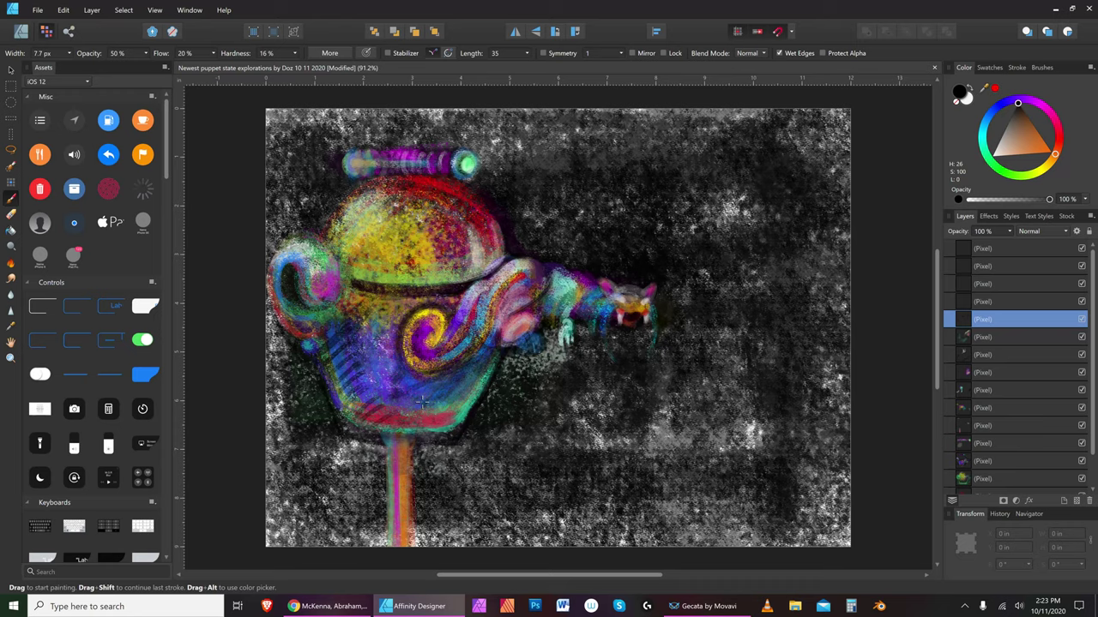
Undo the black hatching strokes on the pot's body and red band one by one
left_click(63, 9)
left_click(67, 24)
left_click(64, 9)
left_click(67, 24)
left_click(67, 12)
left_click(67, 22)
left_click(67, 12)
left_click(67, 22)
left_click(67, 12)
left_click(67, 22)
left_click(67, 12)
left_click(67, 22)
left_click(67, 12)
left_click(67, 24)
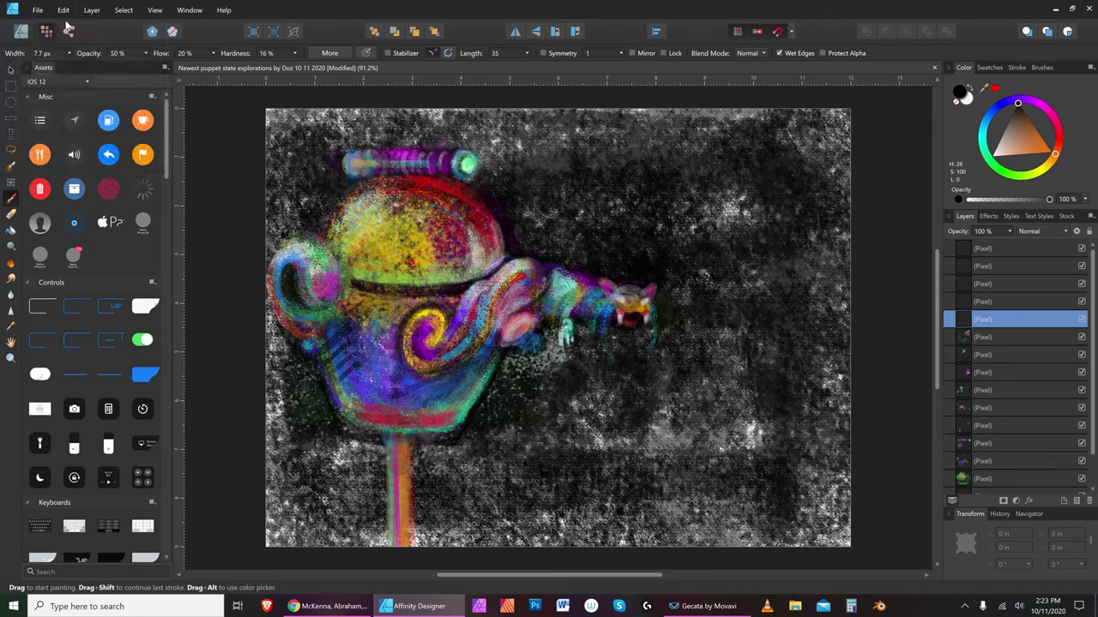
left_click(63, 9)
left_click(67, 22)
left_click(63, 10)
left_click(67, 23)
left_click(65, 12)
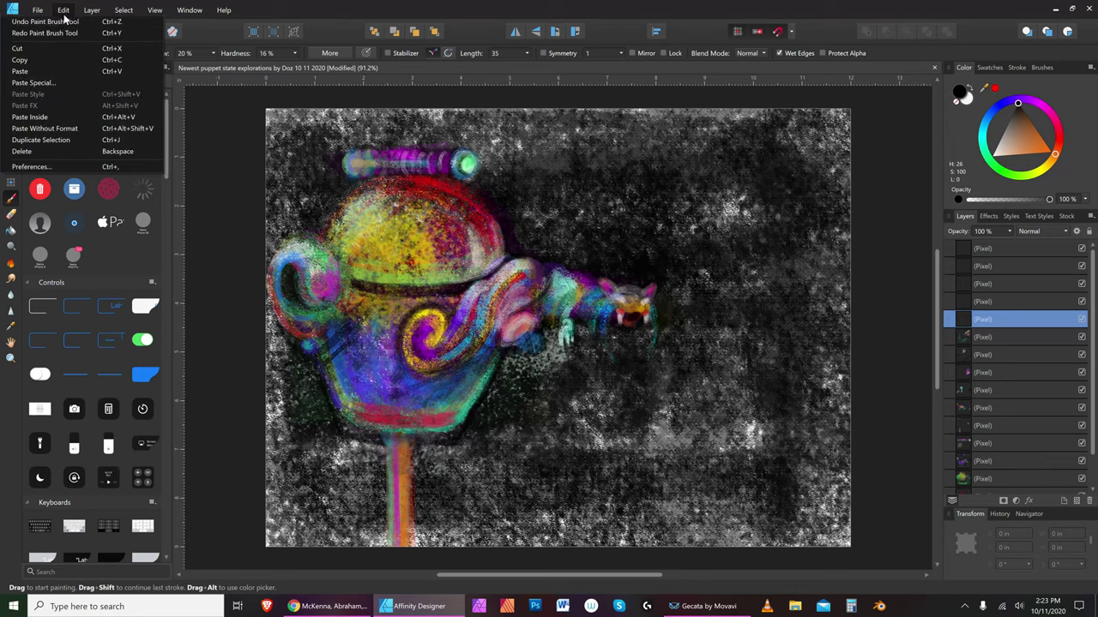
left_click(67, 22)
left_click(63, 10)
left_click(67, 22)
left_click(66, 12)
left_click(67, 20)
left_click(65, 12)
left_click(66, 22)
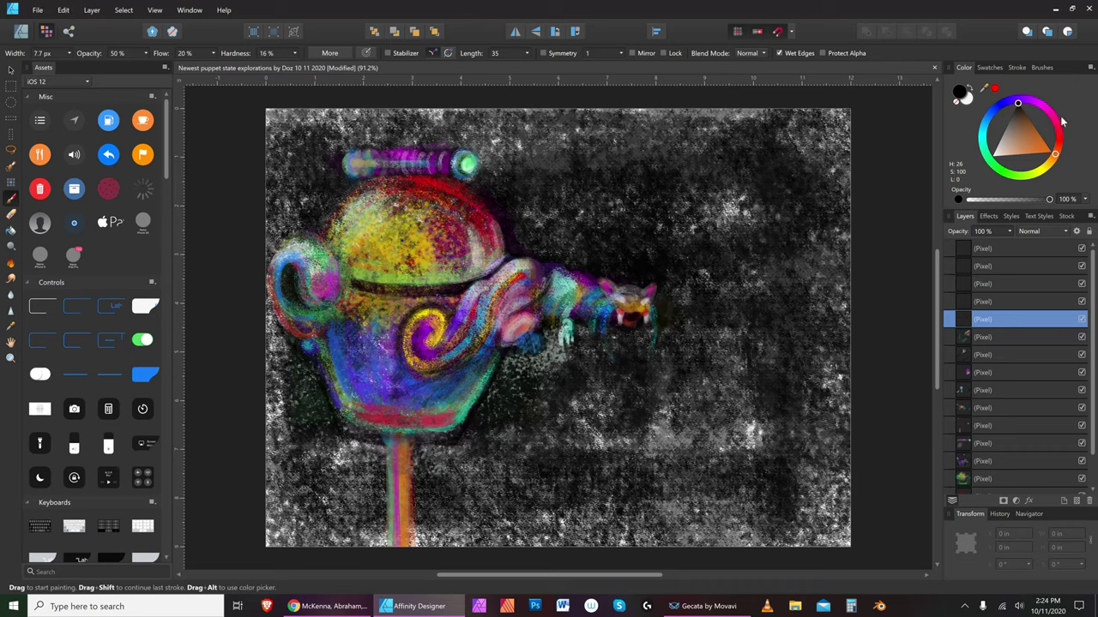
Brush gold (H 41, S 85, L 51) up the lower centre of the pot body with a 216 px brush
left_click(1043, 151)
left_click_drag(1054, 159, 1061, 146)
key("bracketright")
key("bracketright")
key("bracketright")
key("bracketright")
key("bracketright")
key("bracketright")
key("bracketright")
key("bracketright")
left_click_drag(406, 410, 396, 364)
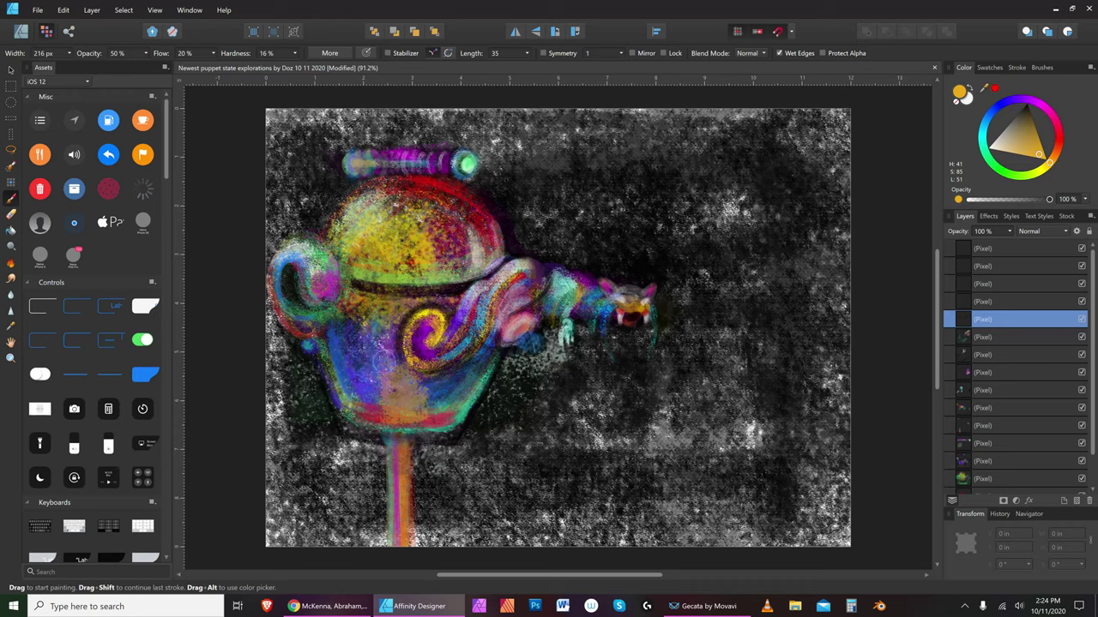
Extend and strengthen the gold glaze over the pot's centre and red band, using a 145.7 px brush and wider
key("bracketleft")
key("bracketleft")
key("bracketleft")
left_click_drag(378, 407, 383, 413)
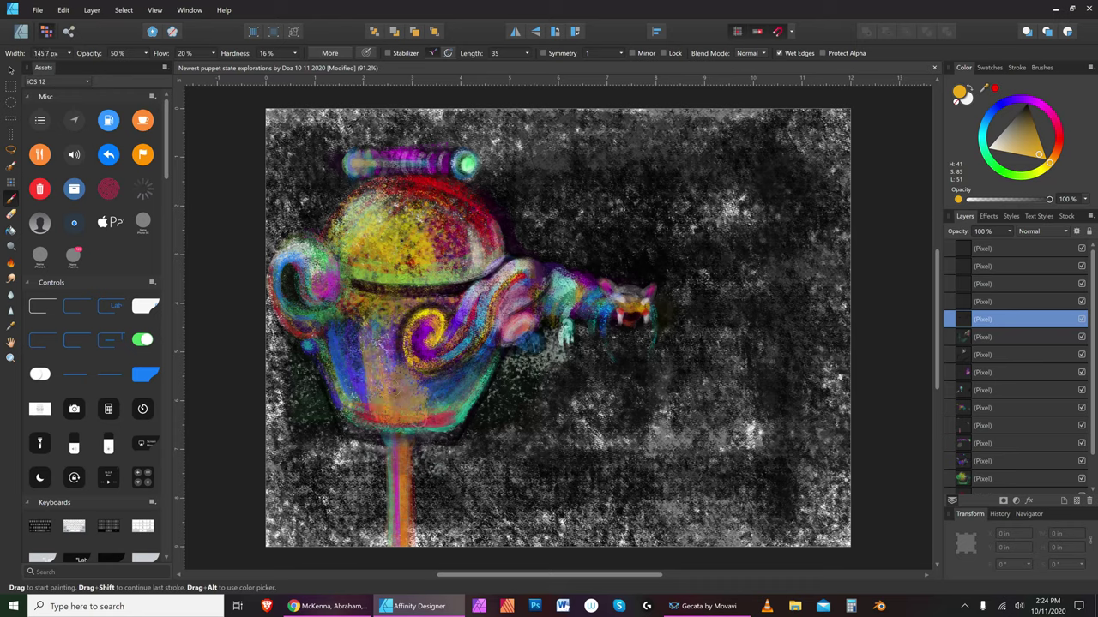
key("bracketright")
key("bracketright")
key("bracketright")
left_click_drag(415, 420, 398, 366)
Paint a violet (H 265, S 85) vertical stripe along the left side of the pot's gold highlight
key("bracketleft")
key("bracketleft")
left_click_drag(1036, 112, 1036, 100)
key("bracketright")
key("bracketright")
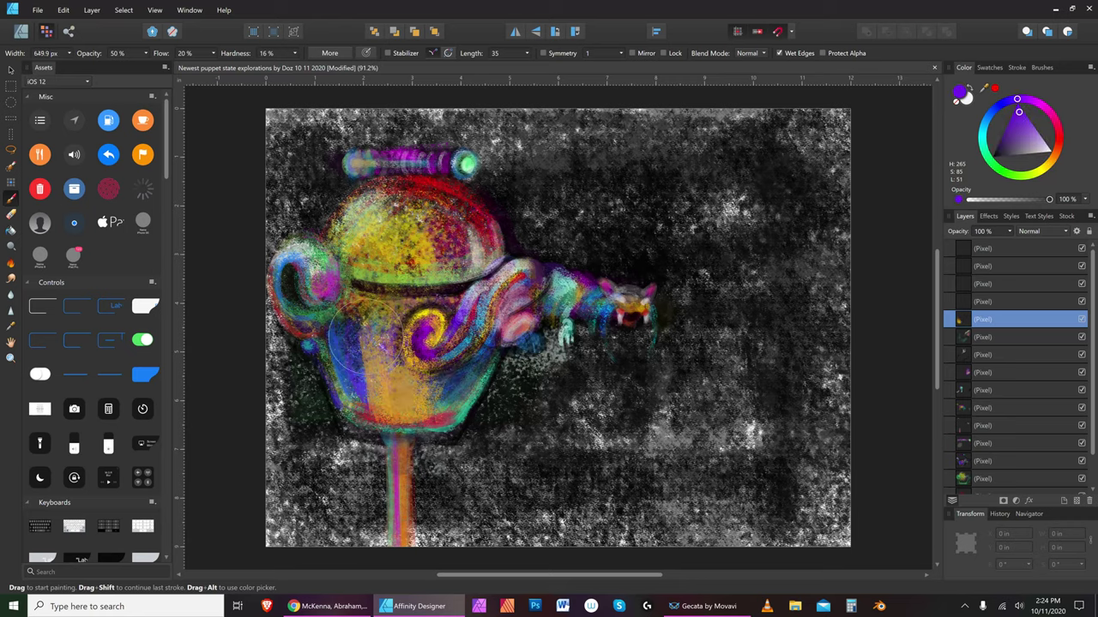
left_click_drag(374, 321, 382, 408)
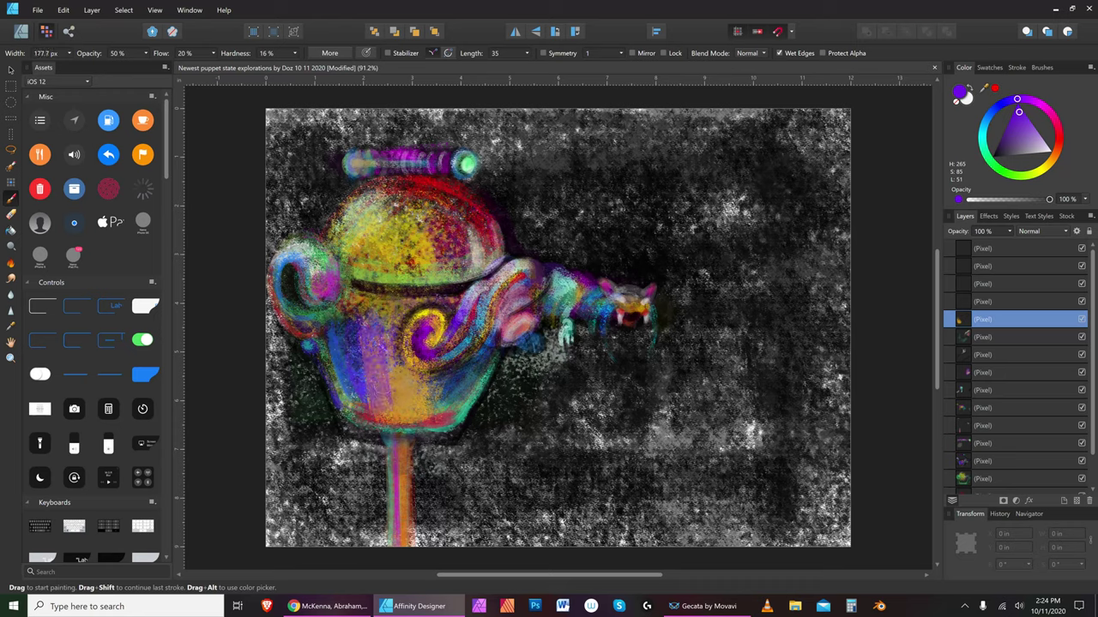
Add a matching violet stripe on the right side of the gold highlight and reduce the brush to 141.1 px
key("bracketleft")
left_click_drag(432, 382, 425, 420)
key("bracketleft")
key("bracketleft")
key("bracketright")
key("bracketleft")
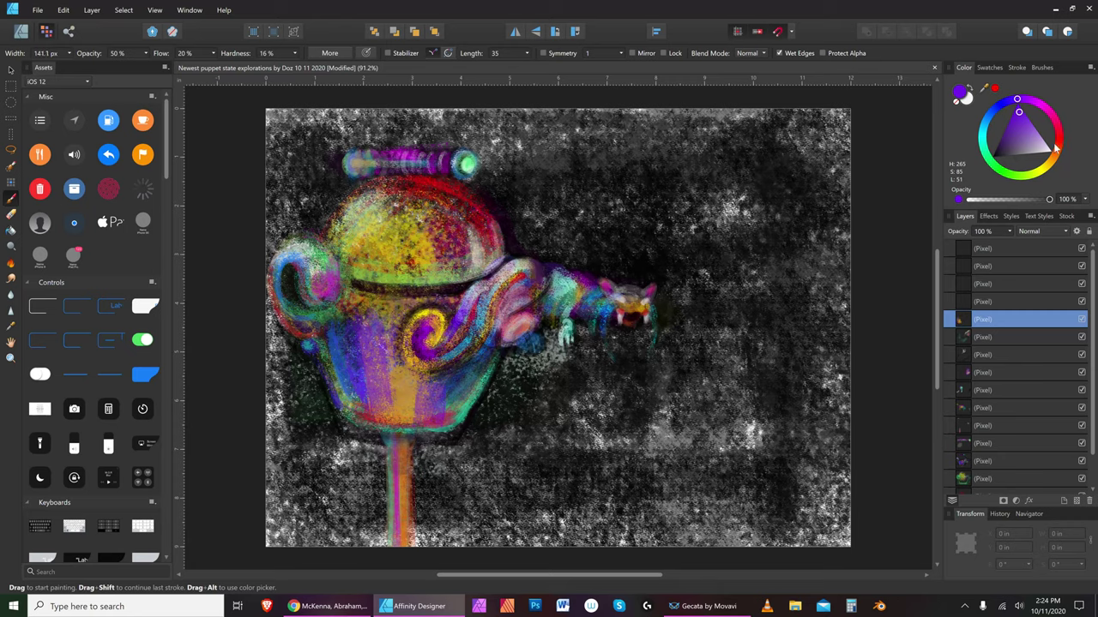
Glaze crimson (H 355, S 85, L 51) over the lower right of the pot body, narrowing the brush to 59.8 px
left_click(1059, 134)
key("bracketright")
key("bracketright")
key("bracketleft")
key("bracketleft")
key("bracketleft")
key("bracketleft")
key("bracketleft")
key("bracketleft")
key("bracketleft")
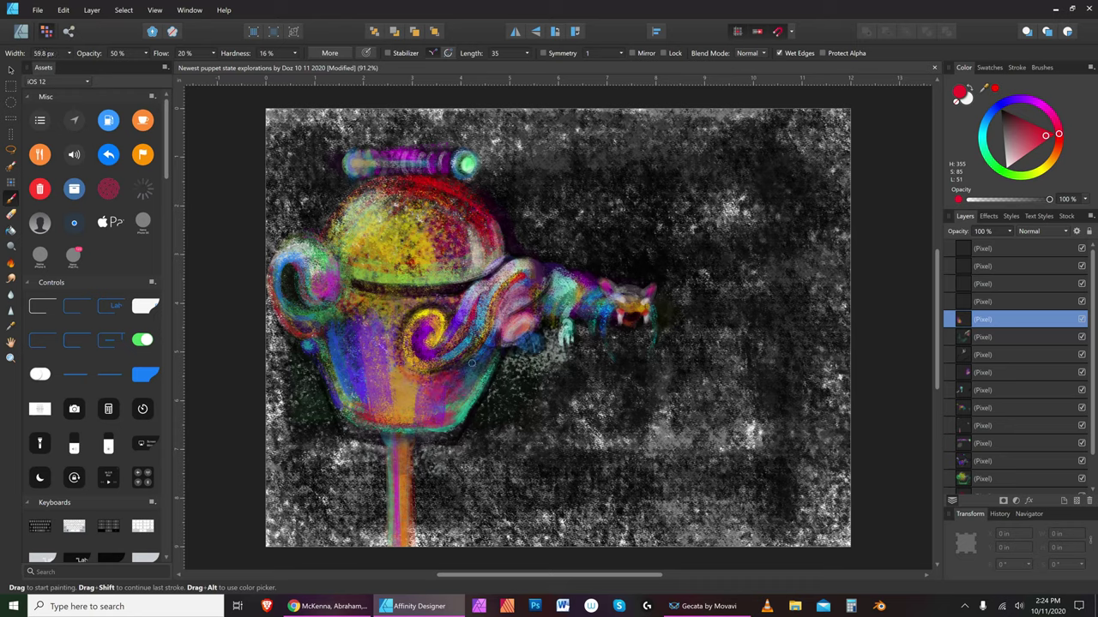
Spread the crimson glaze over the pot's violet and blue left side with a larger brush, then reduce it to 52.7 px
key("bracketright")
key("bracketright")
key("bracketright")
key("bracketright")
key("bracketright")
key("bracketright")
key("bracketright")
key("bracketright")
key("bracketright")
key("bracketright")
key("bracketleft")
key("bracketleft")
key("bracketleft")
key("bracketleft")
key("bracketleft")
key("bracketleft")
key("bracketleft")
key("bracketleft")
key("bracketleft")
key("bracketleft")
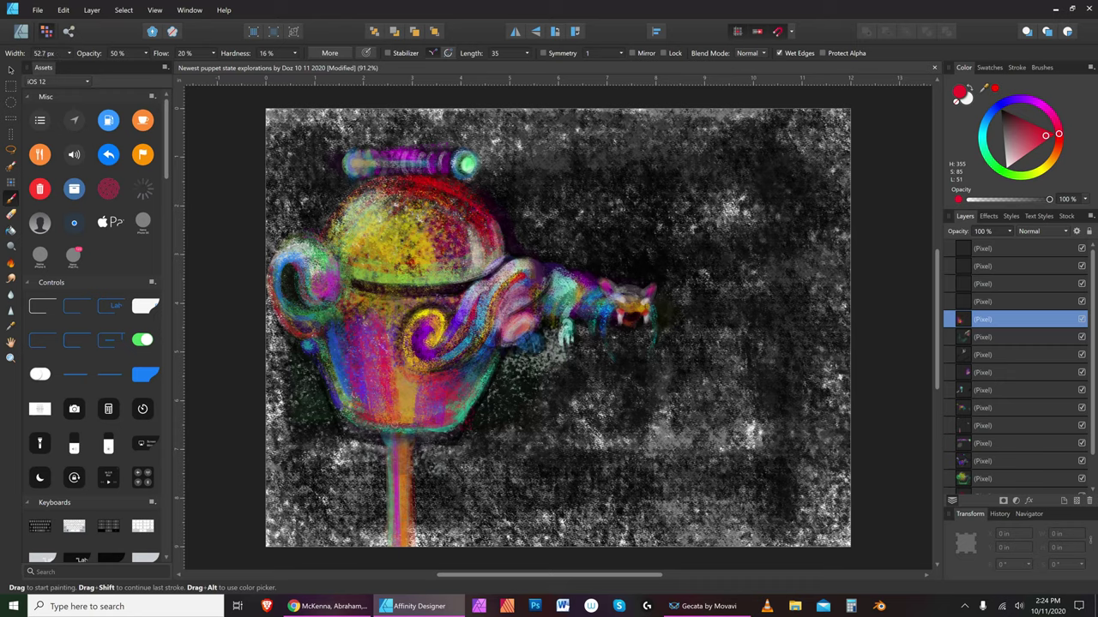
Try a cyan (H 184, S 85, L 51) vertical stripe down the pot's centre with a 137 px brush, then reduce the brush to 12.9 px
left_click(985, 136)
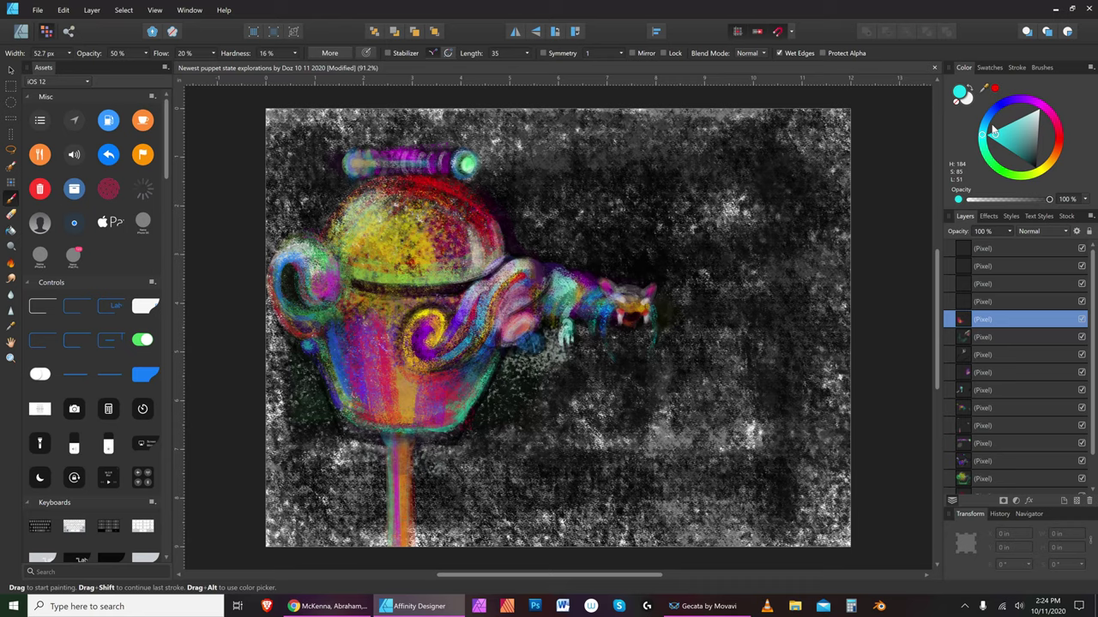
key("bracketright")
key("bracketright")
key("bracketleft")
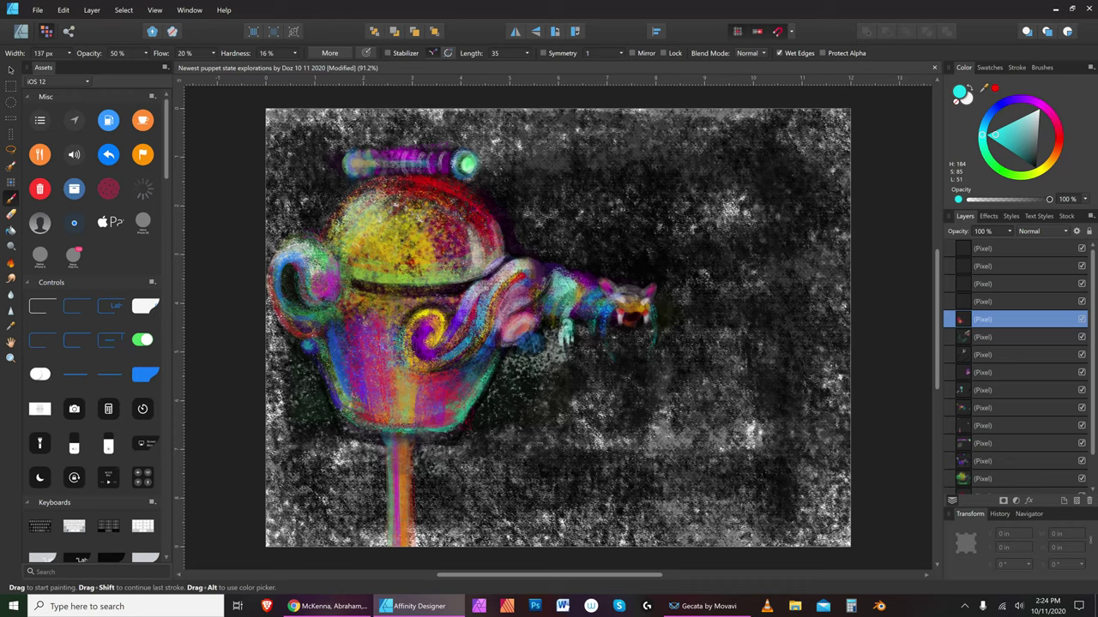
left_click_drag(403, 309, 405, 419)
key("bracketleft")
key("bracketleft")
key("bracketleft")
key("bracketleft")
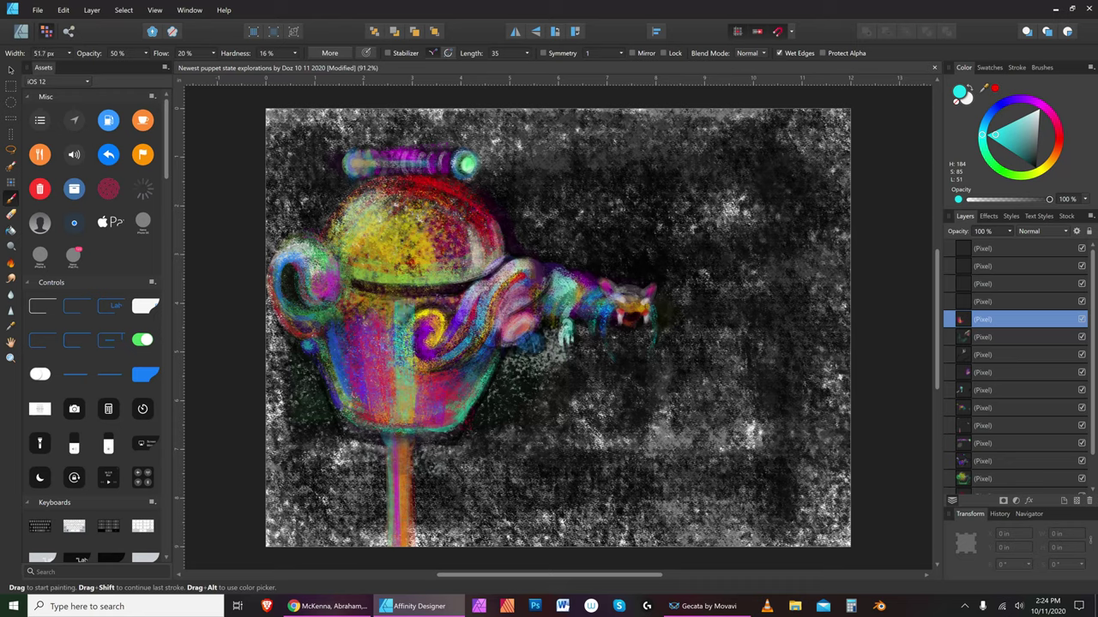
key("bracketleft")
Undo the cyan brush strokes on the pot's centre
left_click(69, 22)
left_click(66, 11)
left_click(70, 24)
left_click(63, 11)
left_click(64, 10)
left_click(63, 11)
left_click(70, 23)
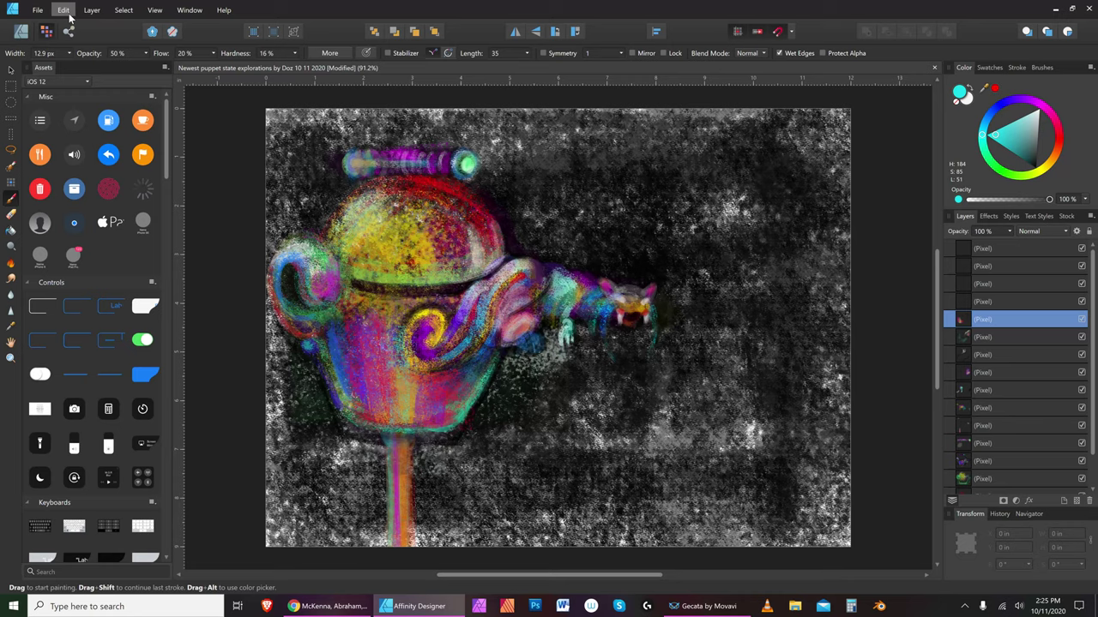
Brush a near-white (S 0, L 97) curved highlight across the lower pot body and enlarge the brush to 141.9 px
left_click_drag(1033, 125, 1045, 106)
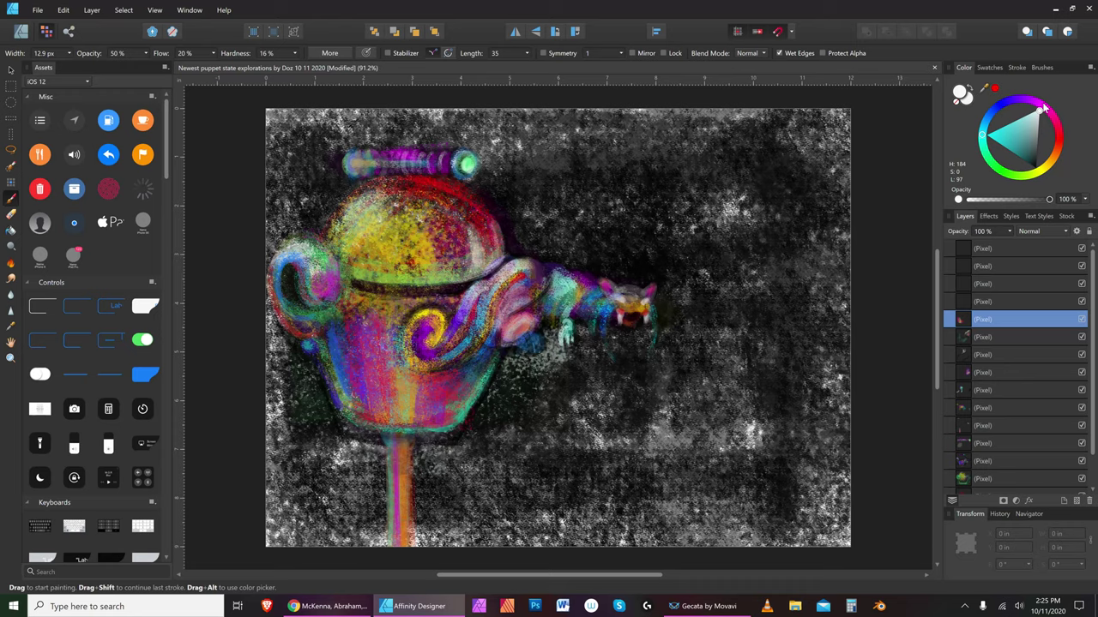
key("bracketright")
key("bracketright")
key("bracketright")
key("bracketright")
left_click_drag(359, 384, 448, 402)
key("bracketright")
key("bracketright")
key("bracketright")
key("bracketright")
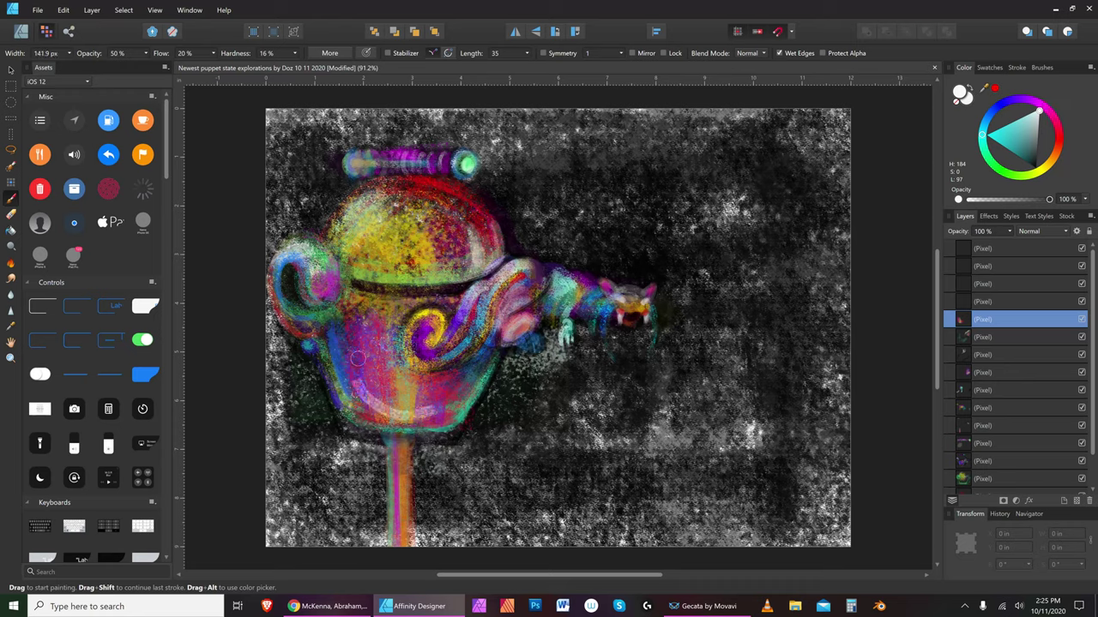
Extend the near-white highlight up the left side of the pot body, narrowing the brush to about 36 px
mouse_move(358, 364)
left_mouse_down()
mouse_move(367, 403)
mouse_move(384, 396)
mouse_move(425, 412)
mouse_move(375, 404)
left_mouse_up()
key("bracketleft")
key("bracketleft")
left_click_drag(343, 343, 338, 386)
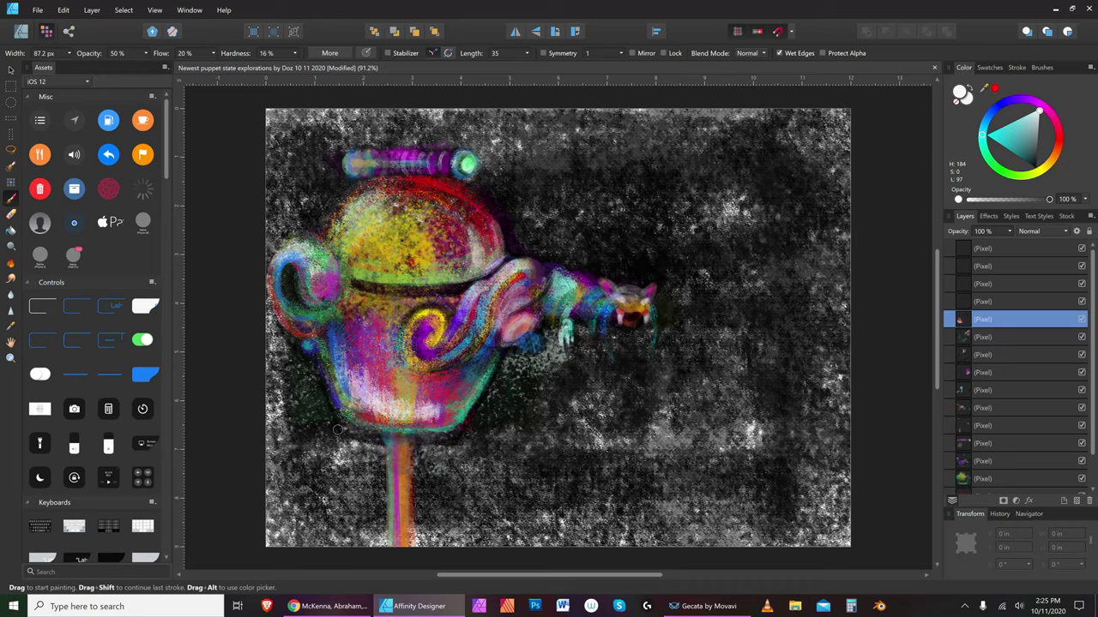
key("bracketleft")
key("bracketleft")
Undo all the white highlight strokes on the pot body
left_click(65, 12)
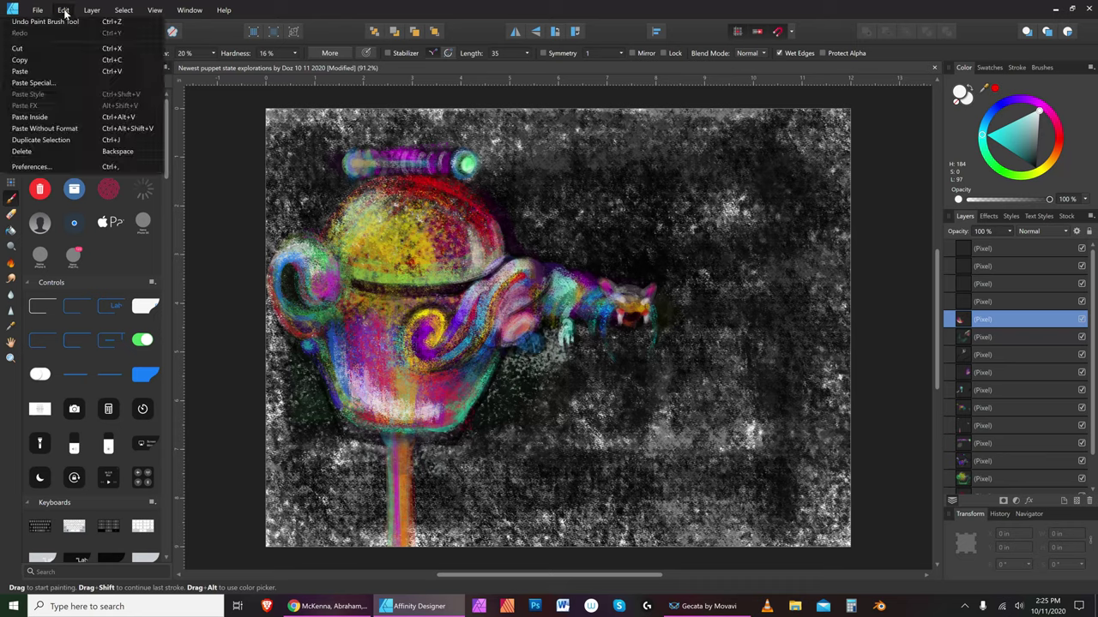
left_click(65, 12)
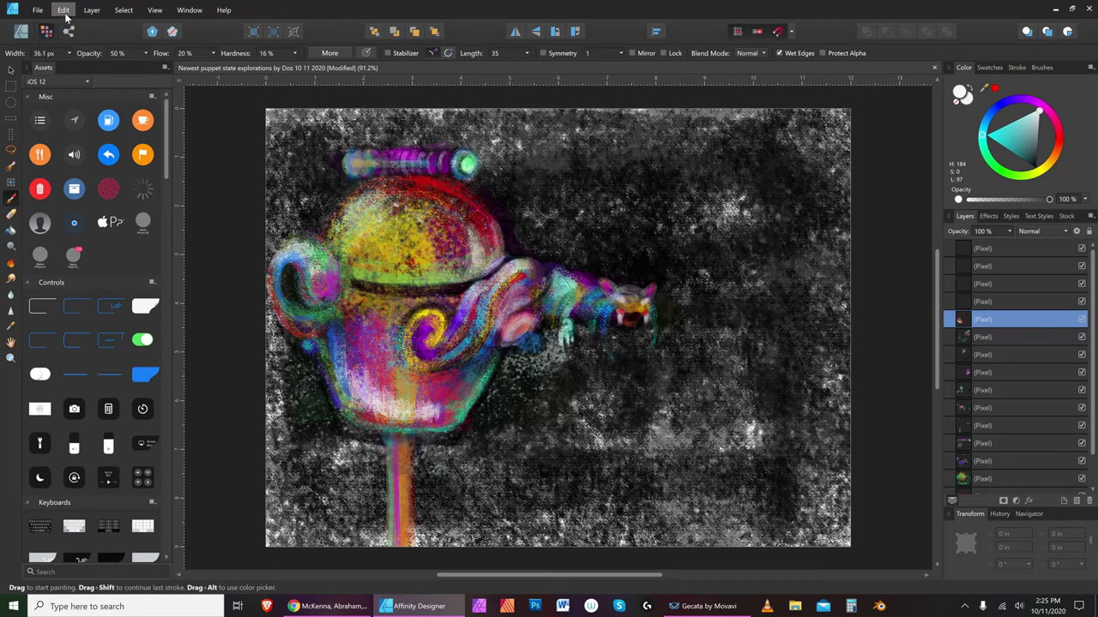
left_click(65, 12)
left_click(65, 12)
left_click(65, 12)
left_click(65, 12)
left_click(65, 12)
left_click(65, 12)
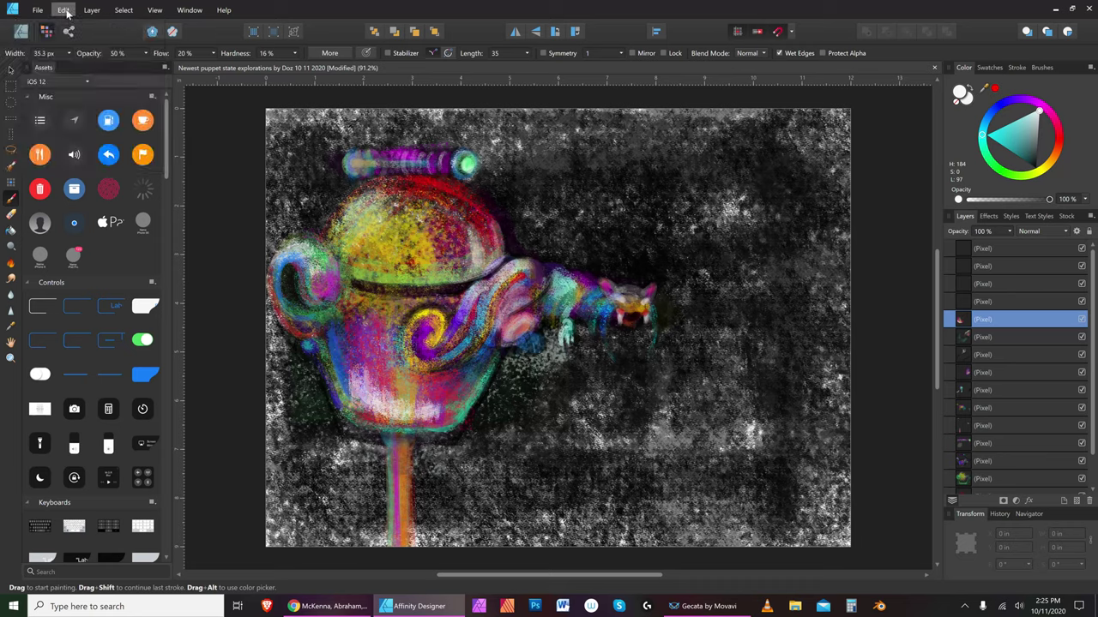
left_click(66, 12)
left_click(66, 12)
left_click(65, 12)
left_click(70, 23)
left_click(66, 12)
left_click(68, 22)
left_click(66, 12)
left_click(67, 23)
left_click(66, 12)
left_click(68, 23)
left_click(64, 9)
left_click(70, 24)
left_click(64, 9)
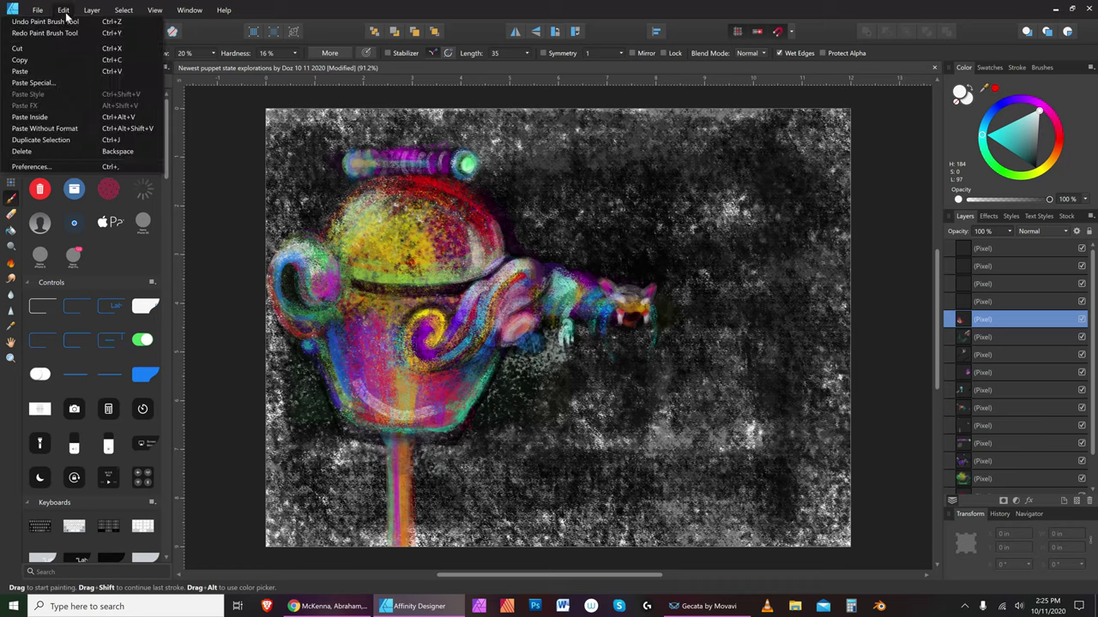
left_click(68, 14)
left_click(68, 13)
left_click(71, 24)
left_click(65, 11)
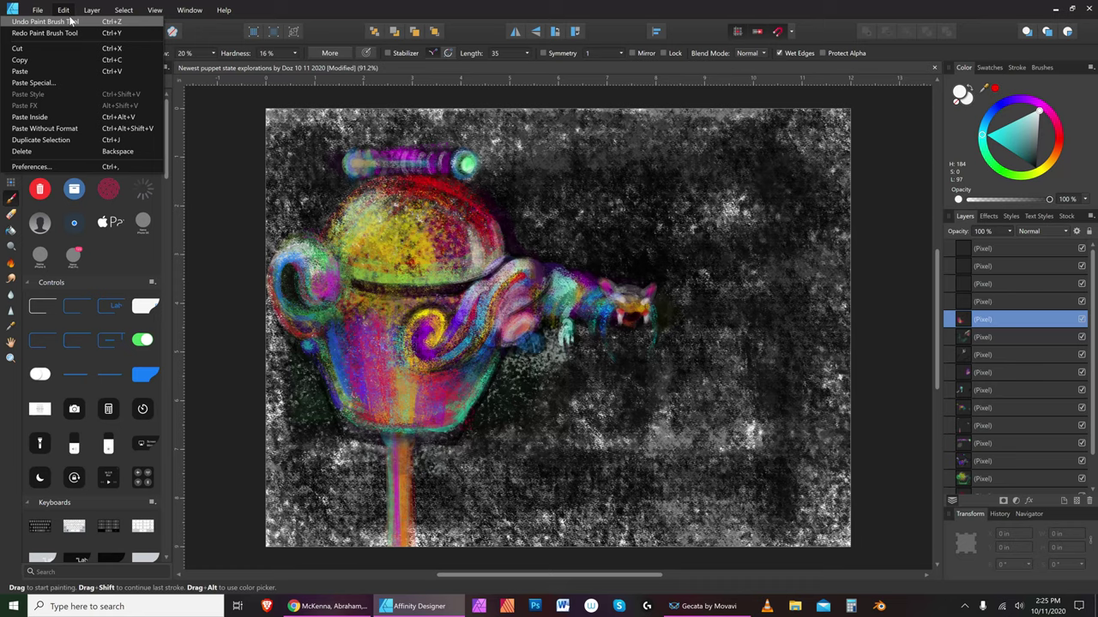
Darken the pot's left edge and base rim with deep violet (H 271, S 93, L 25), varying the brush up to 74.8 px
left_click(1020, 103)
left_click(1006, 130)
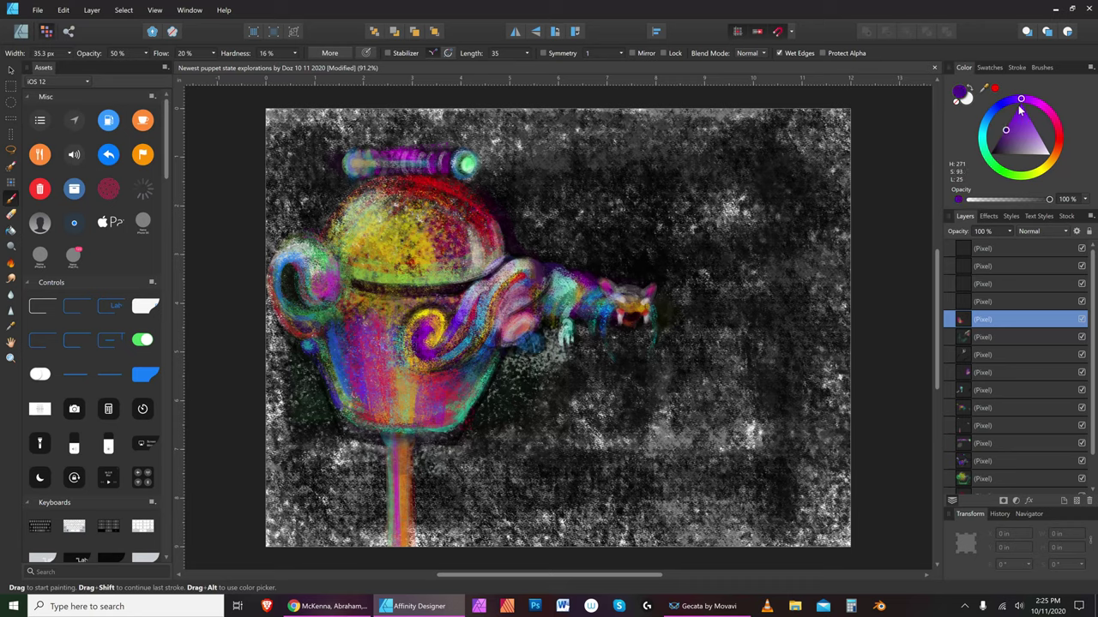
key("bracketright")
key("bracketright")
key("bracketright")
key("bracketright")
key("bracketleft")
key("bracketleft")
key("bracketleft")
key("bracketleft")
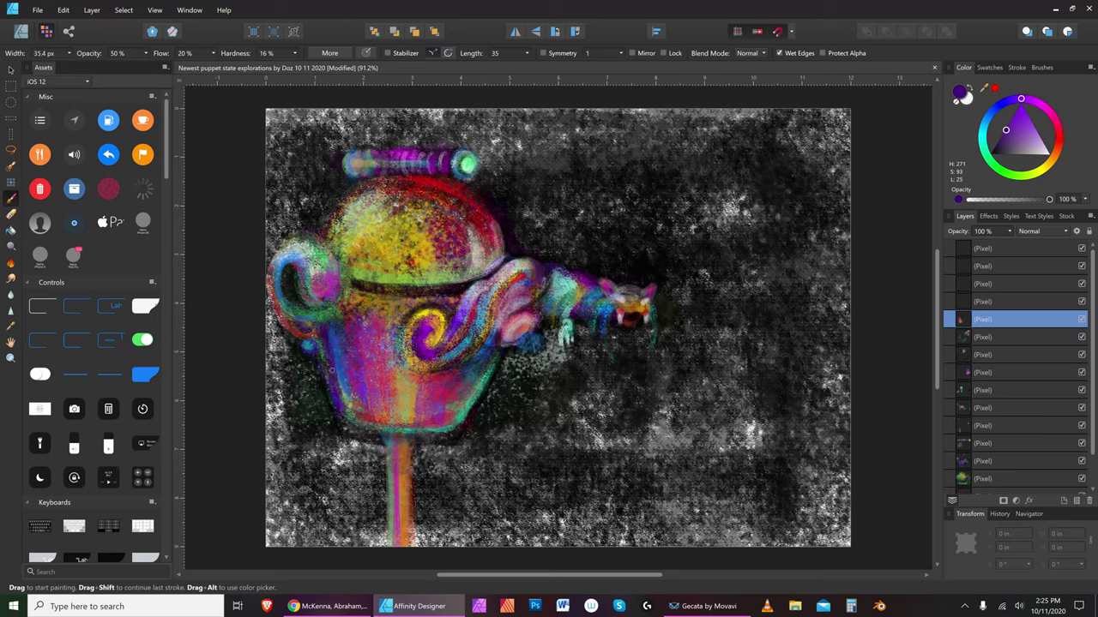
key("bracketright")
key("bracketright")
key("bracketright")
key("bracketright")
key("bracketright")
key("bracketright")
key("bracketleft")
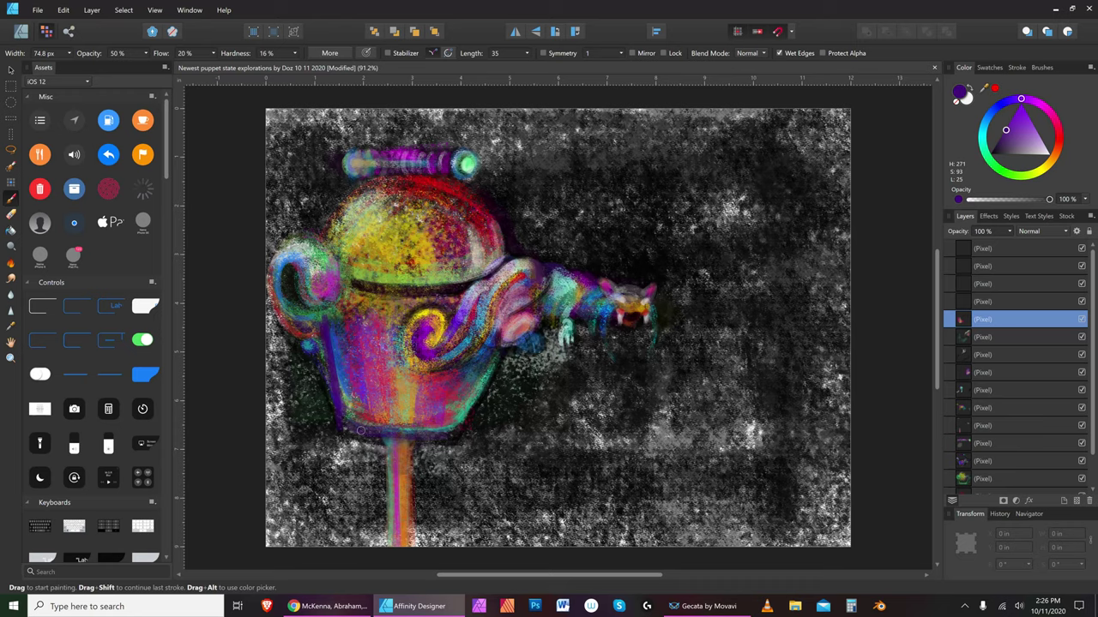
Deepen the violet shading along the pot's base rim and upper left edge, varying the brush around 82.5 px
key("bracketleft")
key("bracketleft")
key("bracketleft")
key("bracketright")
key("bracketright")
key("bracketright")
key("bracketright")
key("bracketright")
key("bracketright")
key("bracketleft")
key("bracketleft")
key("bracketleft")
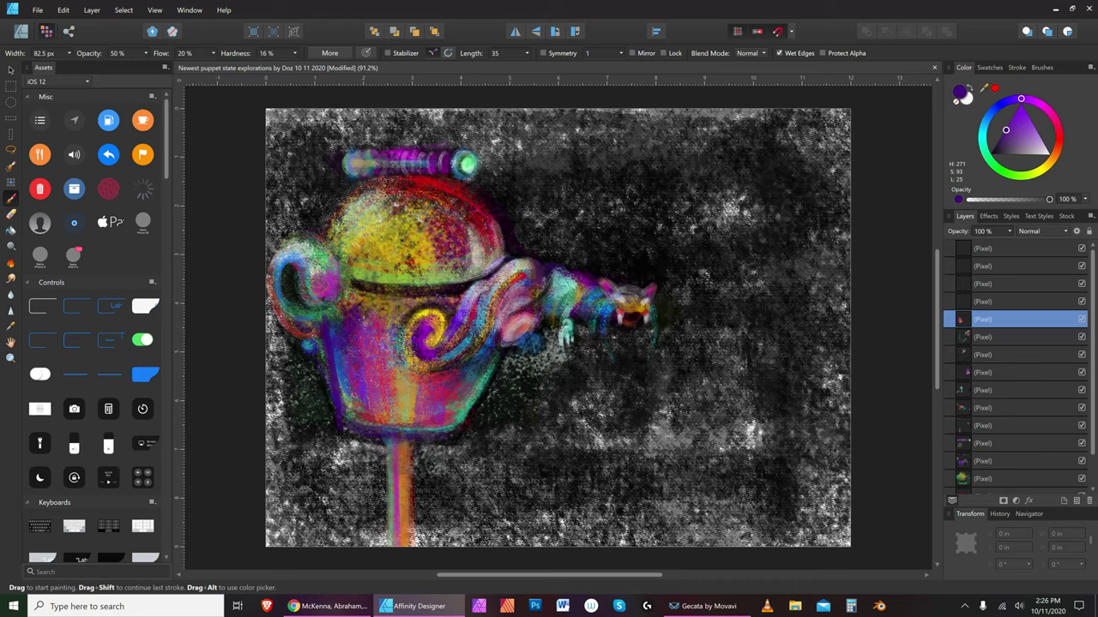
key("bracketleft")
key("bracketleft")
key("bracketleft")
key("bracketleft")
key("bracketleft")
key("bracketleft")
Glaze dark gold-brown (H 45, S 93, L 25) over the joint between handle and pot with a brush of about 125 px
left_click(1047, 166)
key("bracketright")
key("bracketright")
key("bracketright")
key("bracketright")
key("bracketright")
key("bracketright")
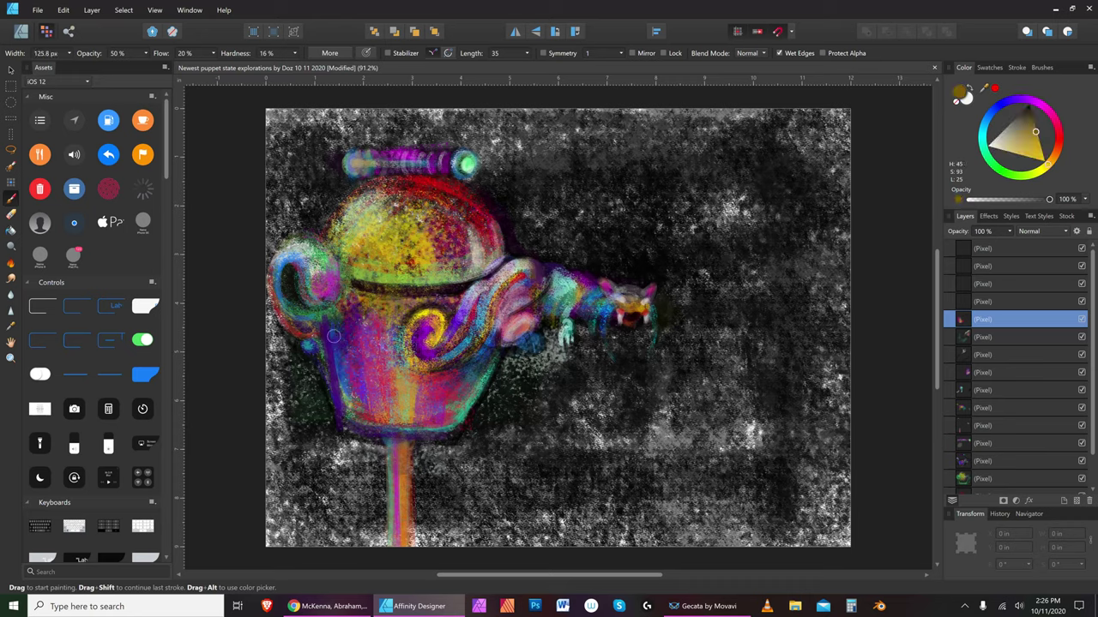
left_click_drag(317, 333, 340, 326)
key("bracketleft")
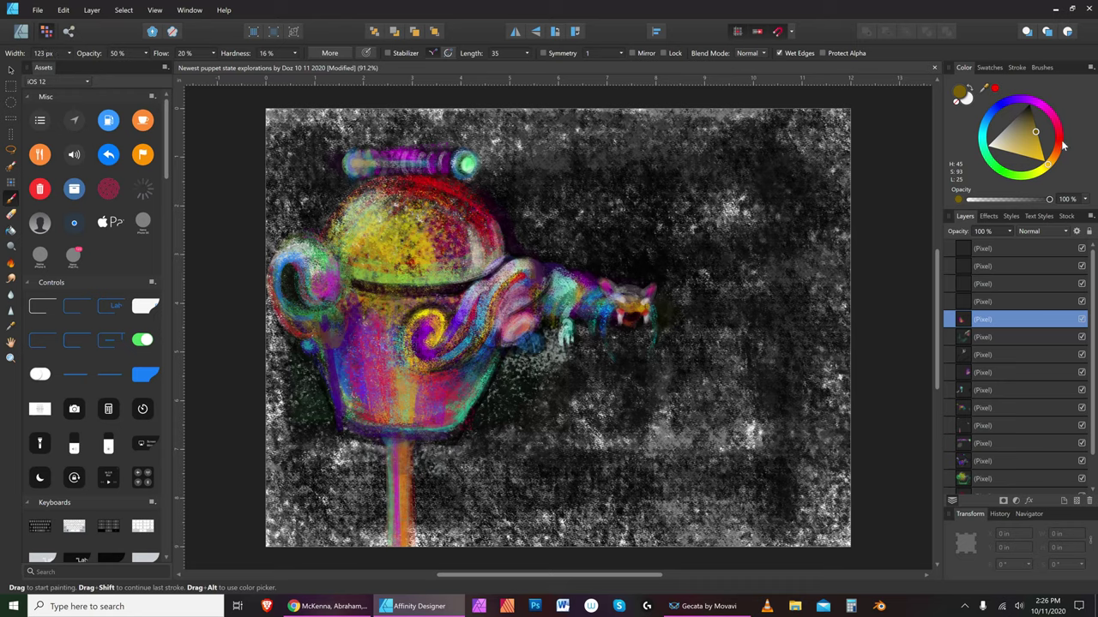
Paint dark red (H 6, S 93, L 25) over the handle's lower joint with a 170.8 px brush, then reduce it to 52.3 px
key("bracketright")
key("bracketright")
left_click(1062, 144)
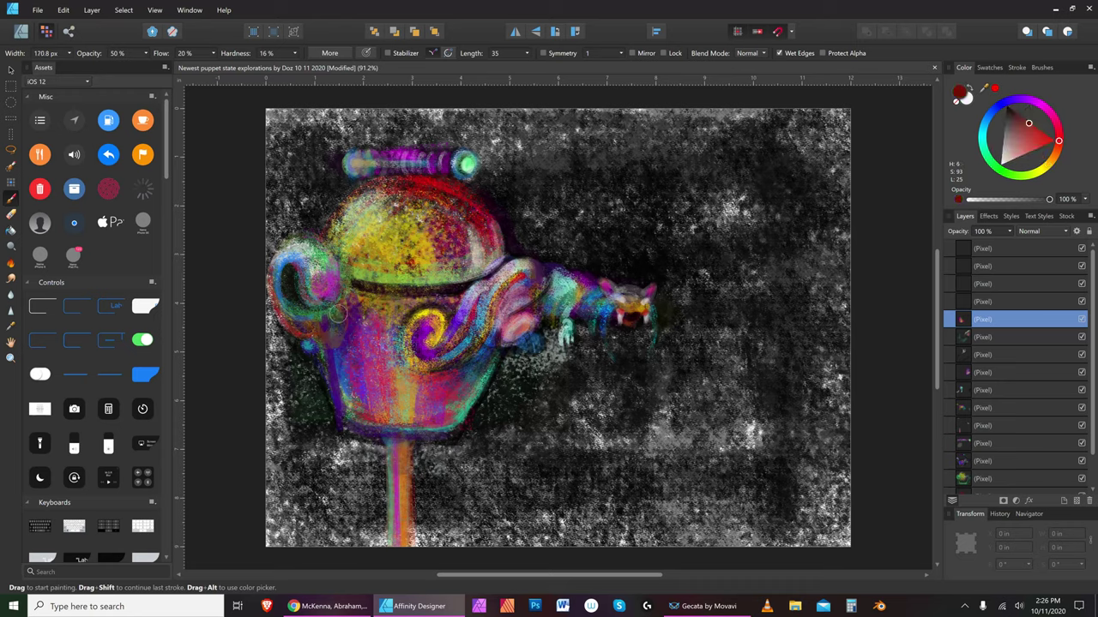
mouse_move(321, 337)
left_mouse_down()
mouse_move(331, 324)
mouse_move(323, 321)
left_mouse_up()
key("bracketleft")
key("bracketleft")
key("bracketleft")
key("bracketleft")
key("bracketleft")
key("bracketleft")
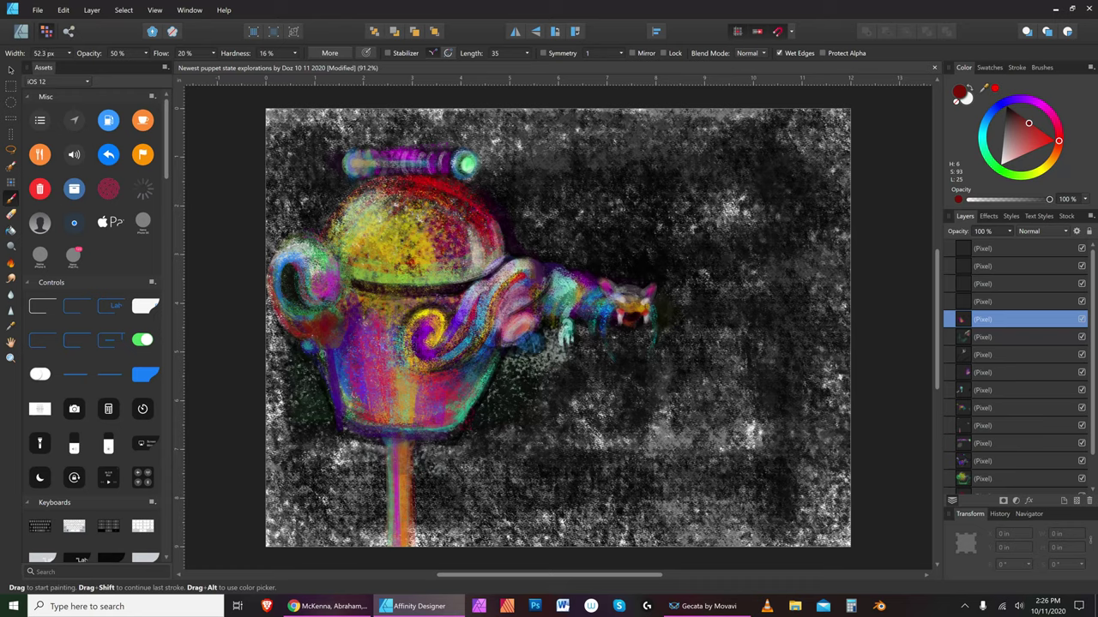
Shade below the handle, along the pot's left edge and across its lower body with black (L 0), varying the brush up to 125 px
left_click(1007, 108)
key("bracketright")
key("bracketright")
key("bracketright")
key("bracketright")
key("bracketright")
key("bracketleft")
key("bracketleft")
key("bracketleft")
key("bracketleft")
key("bracketleft")
key("bracketright")
key("bracketright")
key("bracketright")
key("bracketright")
key("bracketright")
key("bracketright")
key("bracketright")
key("bracketright")
key("bracketright")
key("bracketright")
left_click(363, 398)
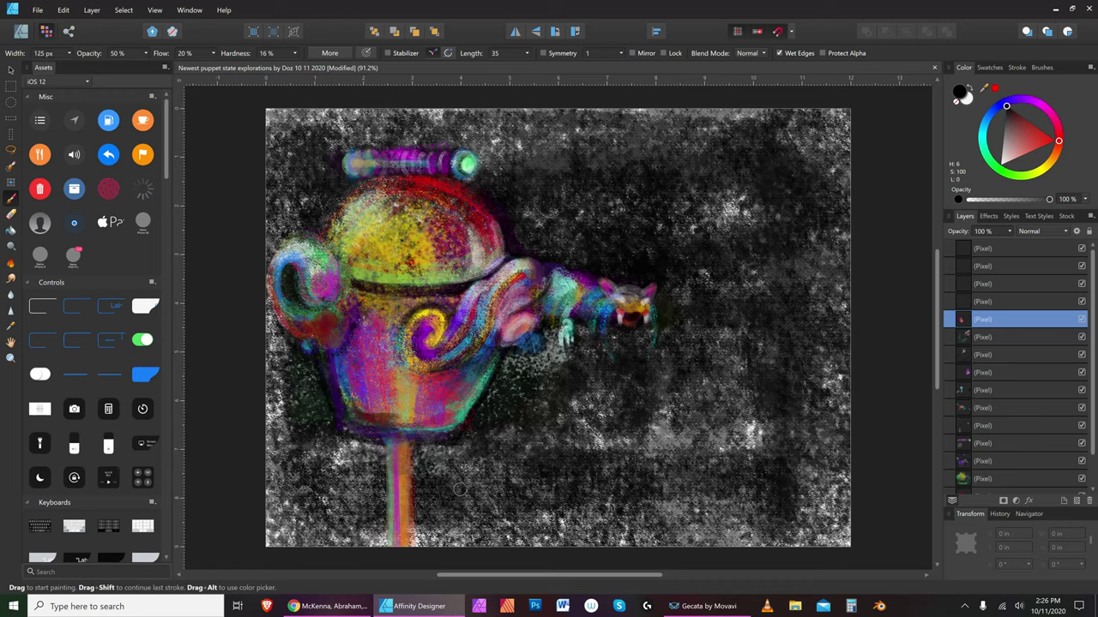
Darken the groove under the dome's lower rim with black (L 0), using a brush of about 124 px, and reduce the brush
key("bracketleft")
key("bracketleft")
key("bracketleft")
key("bracketleft")
key("bracketleft")
key("bracketleft")
key("bracketleft")
key("bracketleft")
key("bracketleft")
key("bracketleft")
key("bracketleft")
key("bracketleft")
key("bracketleft")
key("bracketleft")
key("bracketright")
key("bracketright")
key("bracketright")
key("bracketright")
key("bracketright")
key("bracketright")
key("bracketright")
key("bracketright")
key("bracketright")
key("bracketright")
key("bracketright")
key("bracketright")
key("bracketright")
left_click_drag(345, 273, 442, 284)
key("bracketleft")
left_click_drag(350, 270, 431, 285)
key("bracketleft")
key("bracketleft")
key("bracketleft")
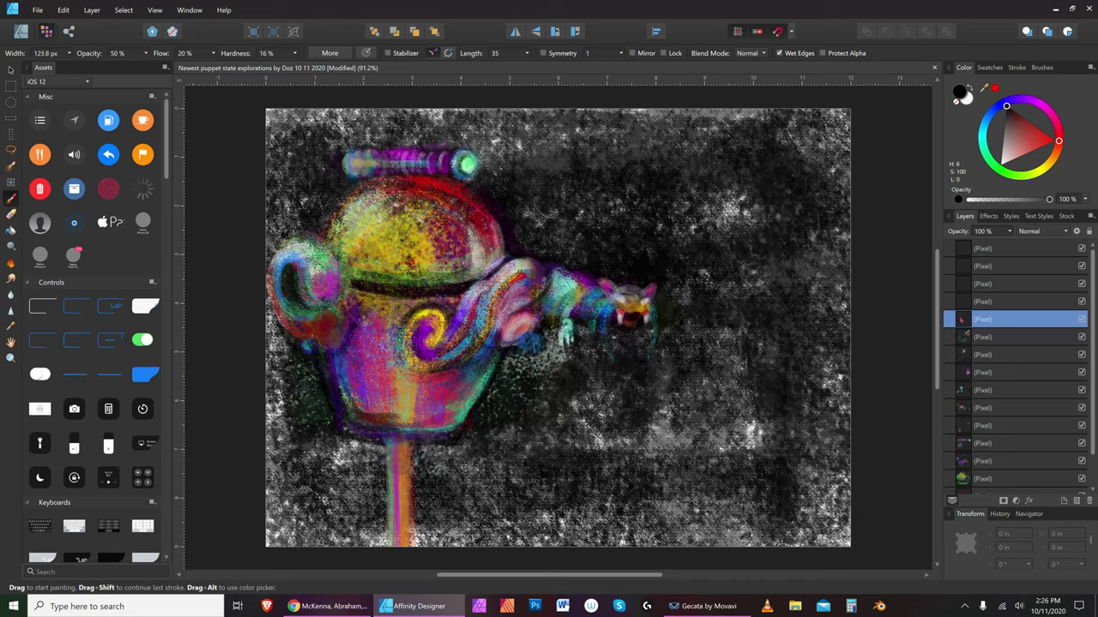
key("bracketleft")
key("bracketleft")
Paint vivid green (H 121, S 100, L 50) along the dome's lower rim, reducing the brush to 36.2 px and 26.2 px
left_click(1002, 169)
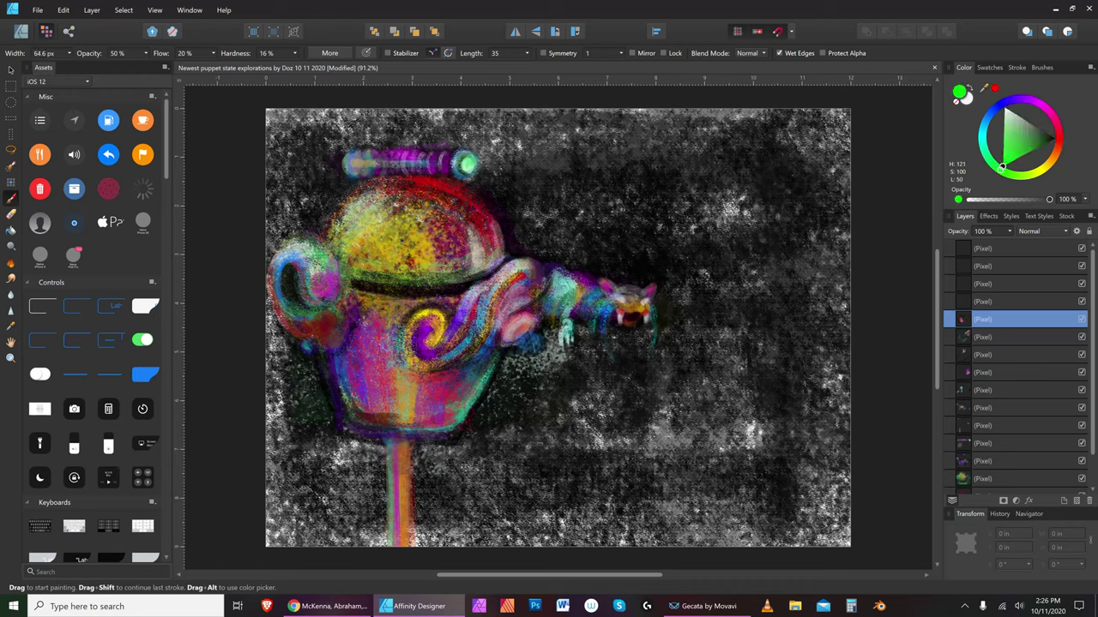
key("bracketright")
key("bracketright")
left_click_drag(393, 278, 487, 270)
key("bracketleft")
key("bracketleft")
key("bracketleft")
key("bracketleft")
key("bracketleft")
key("bracketleft")
key("bracketleft")
key("bracketright")
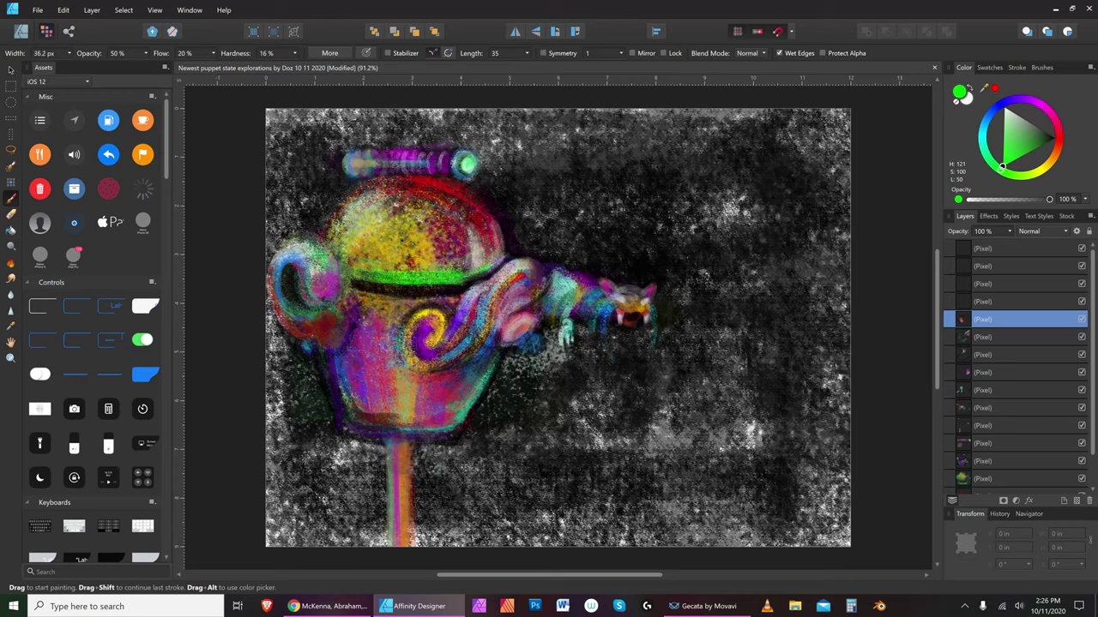
mouse_move(403, 286)
left_mouse_down()
mouse_move(475, 280)
mouse_move(354, 281)
left_mouse_up()
key("bracketleft")
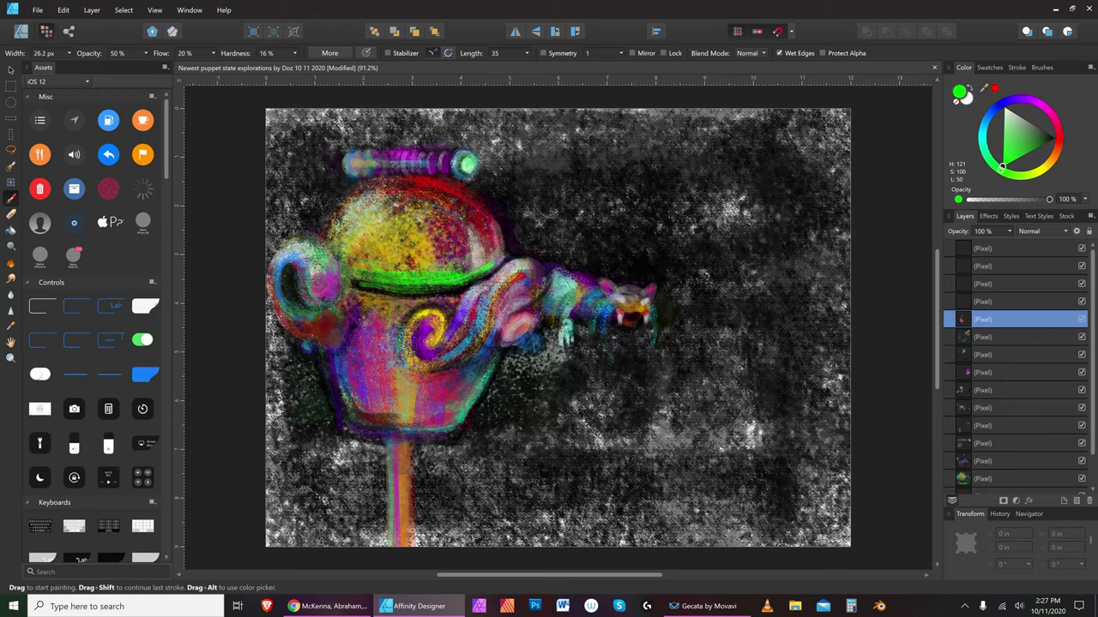
Shade the underside of the green rim with dark grey-green (H 121, S 15, L 13), narrowing the brush to about 31.7 px
left_click(1047, 138)
key("bracketright")
key("bracketright")
key("bracketright")
key("bracketright")
key("bracketright")
key("bracketright")
key("bracketright")
key("bracketright")
key("bracketright")
key("bracketright")
left_click_drag(394, 293, 465, 285)
key("bracketleft")
key("bracketleft")
key("bracketleft")
key("bracketleft")
key("bracketleft")
key("bracketleft")
key("bracketleft")
left_click_drag(369, 294, 472, 285)
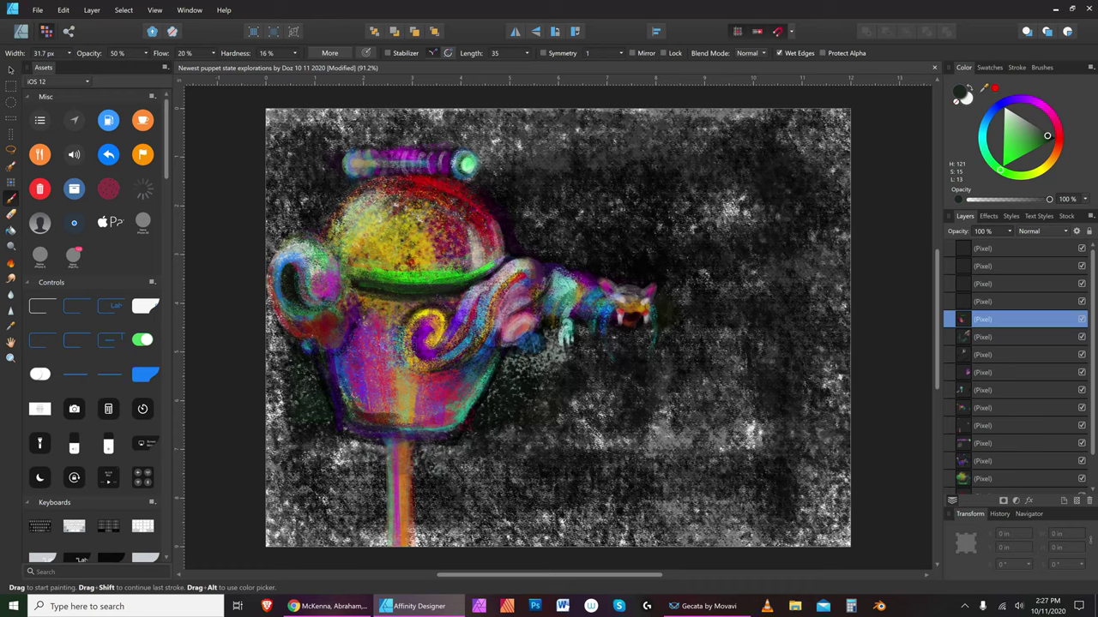
Glaze orange (H 27, S 85, L 52) along the pot's upper edge beneath the dark groove with a brush of about 55.6 px
left_click(1054, 157)
left_click(1042, 149)
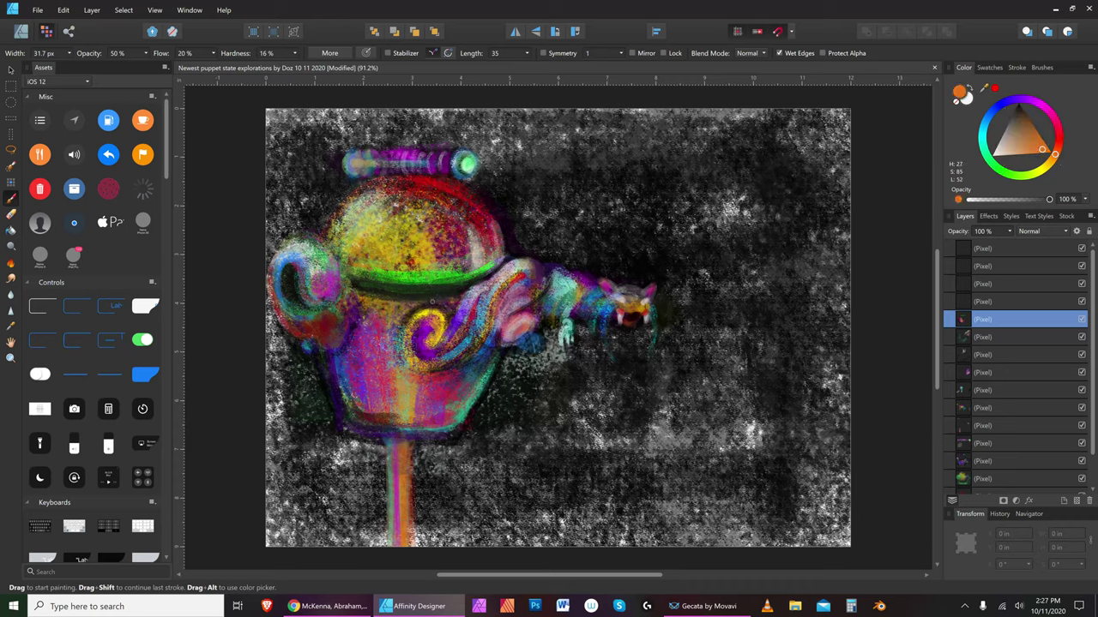
key("]")
key("]")
key("]")
key("]")
key("]")
key("bracketleft")
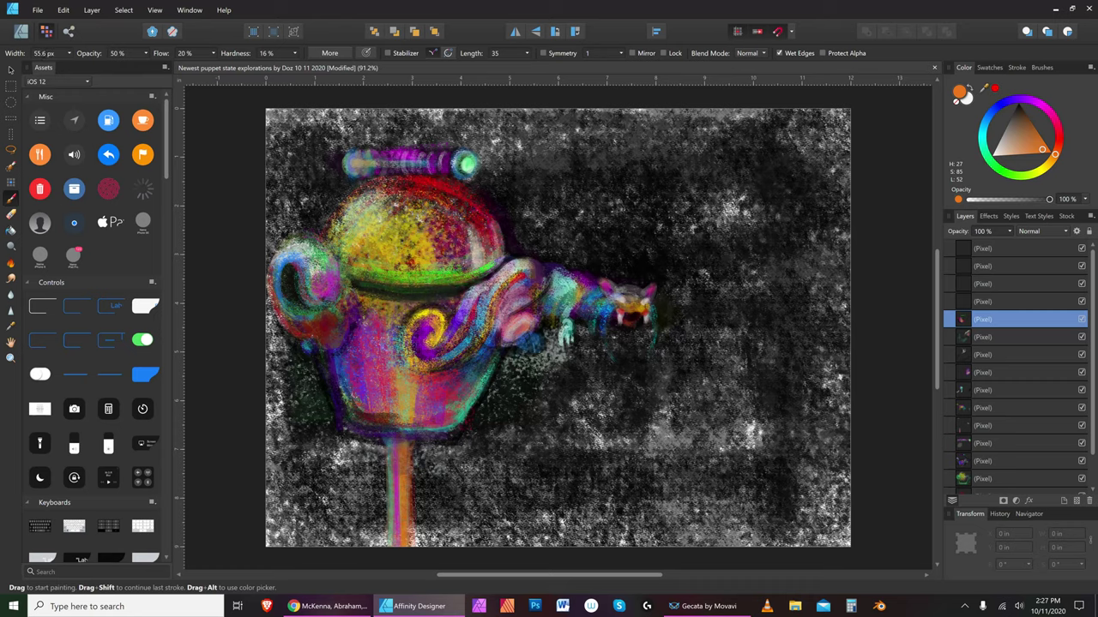
left_click_drag(364, 295, 453, 299)
key("bracketright")
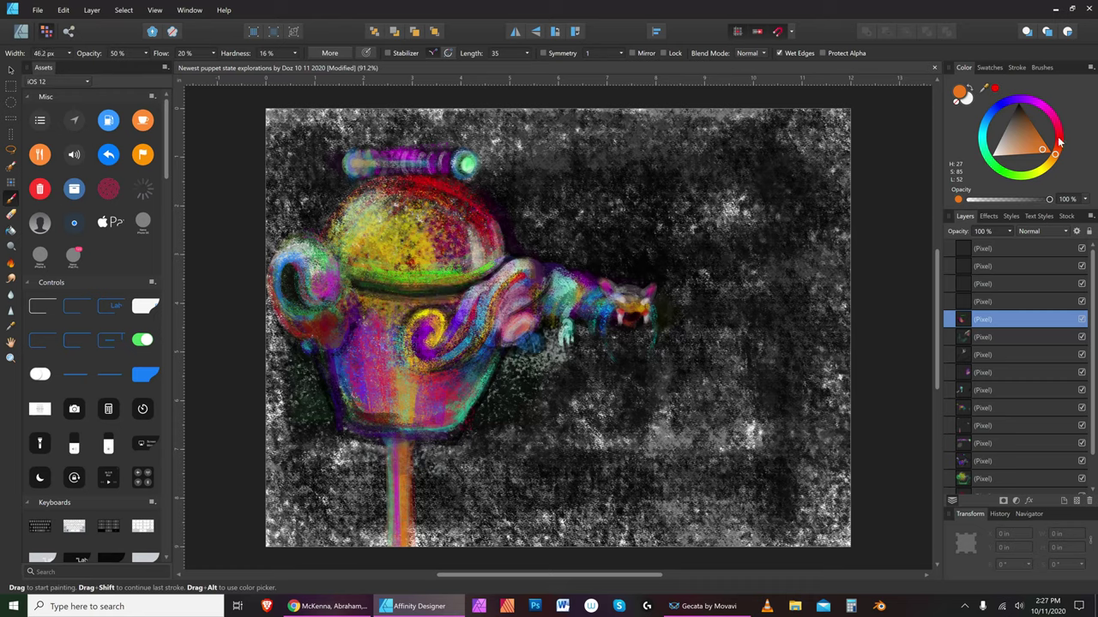
Accent the pot's upper edge beneath the groove with bright red (H 359, S 85), varying the brush around 33.4 px
left_click(1062, 137)
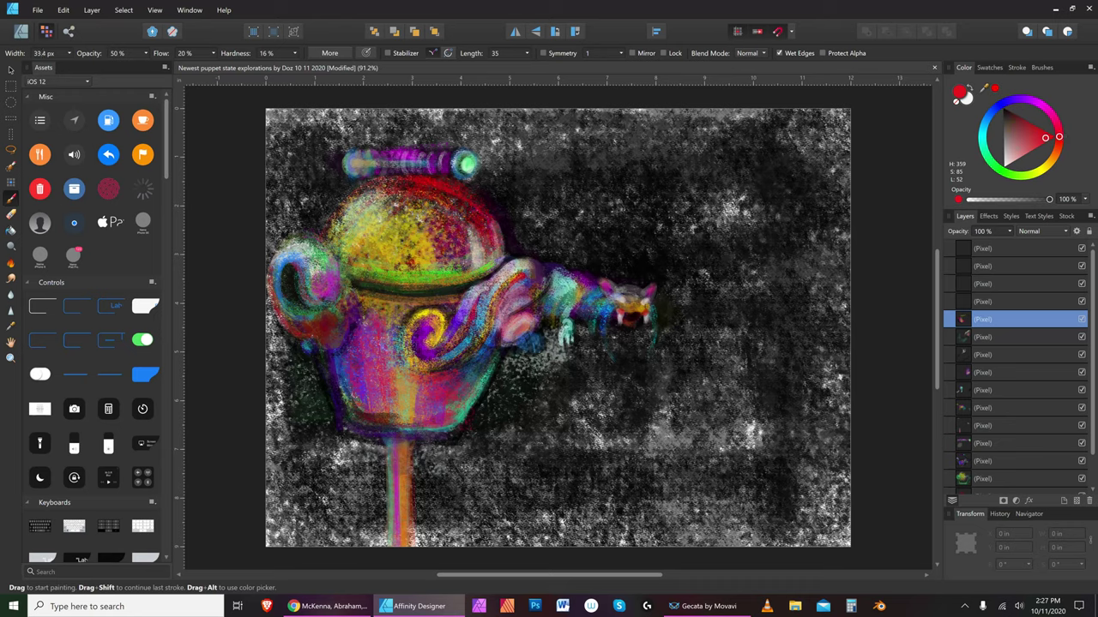
key("bracketright")
key("bracketleft")
key("bracketleft")
key("bracketleft")
key("bracketleft")
key("bracketleft")
key("bracketright")
Add near-black (H 359, S 75, L 3) contour shading around the yellow spiral on the pot with a brush of about 27.9 px
left_click(1005, 109)
key("bracketright")
key("bracketright")
key("bracketright")
key("bracketright")
key("bracketright")
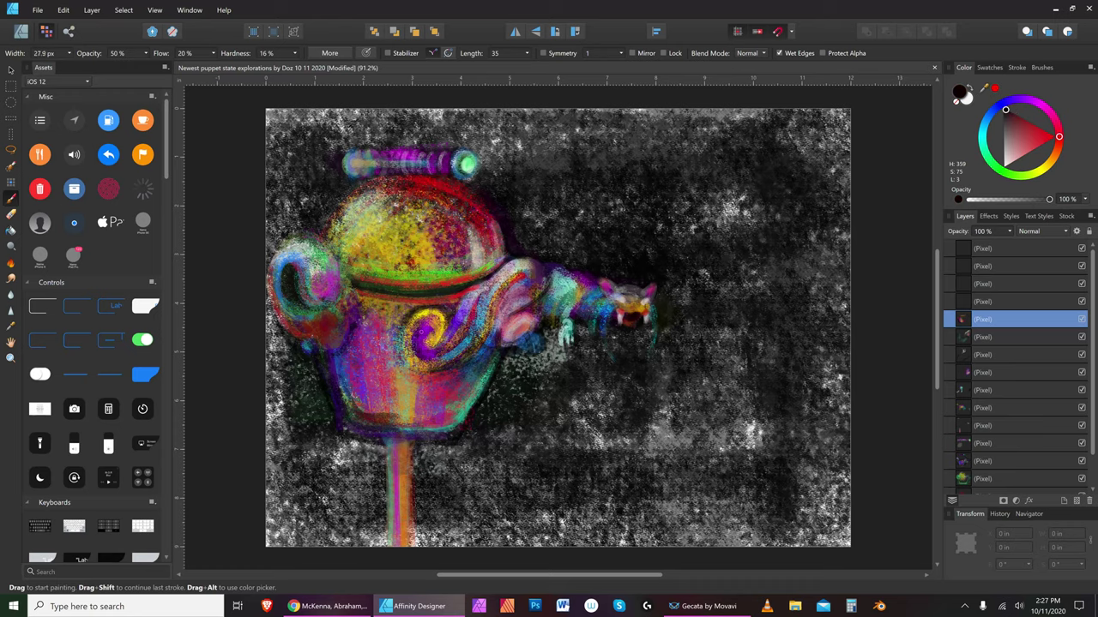
left_click_drag(422, 321, 432, 358)
key("bracketleft")
key("bracketleft")
key("bracketleft")
key("bracketleft")
key("bracketright")
key("bracketright")
Paint bright magenta (H 295, S 85, L 66) over the pink lobe beneath the spout, varying the brush size
left_click(1035, 108)
left_click(1035, 129)
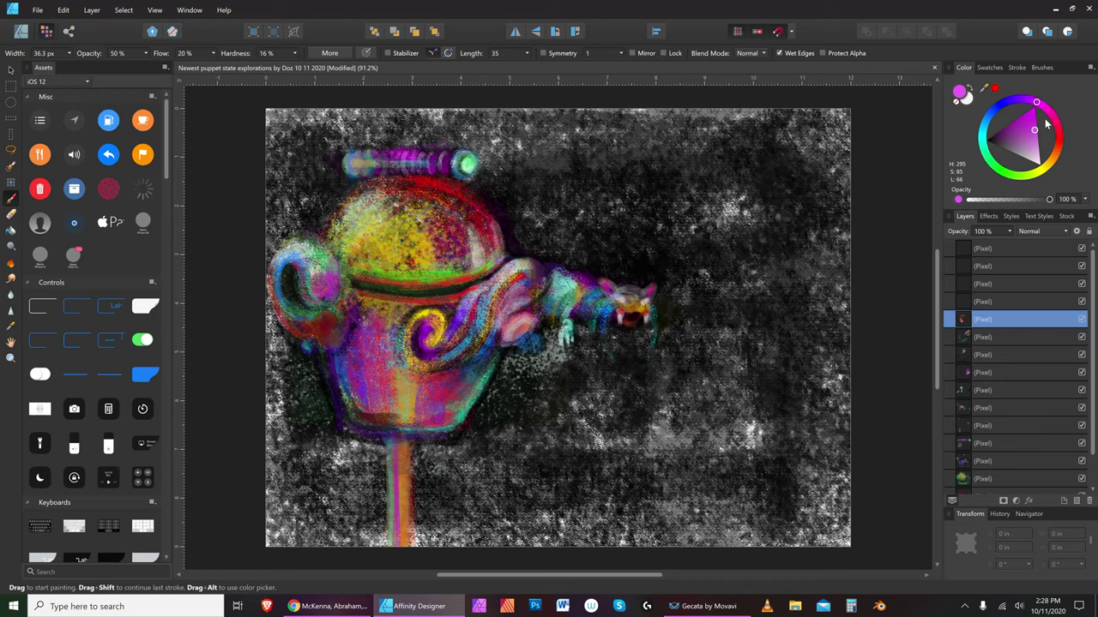
key("bracketright")
key("bracketright")
key("bracketright")
key("bracketright")
key("bracketright")
key("bracketright")
key("bracketleft")
key("bracketright")
key("bracketright")
key("bracketright")
key("bracketright")
key("bracketleft")
key("bracketleft")
key("bracketleft")
key("bracketleft")
Glaze pale cyan (H 179, S 87, L 74) over the lobe beneath the spout with a brush of about 38.4 px, then reduce it to 25.4 px
left_click(987, 140)
left_click_drag(988, 140, 987, 136)
left_click(1013, 124)
key("bracketright")
key("bracketright")
key("bracketright")
key("bracketright")
key("bracketright")
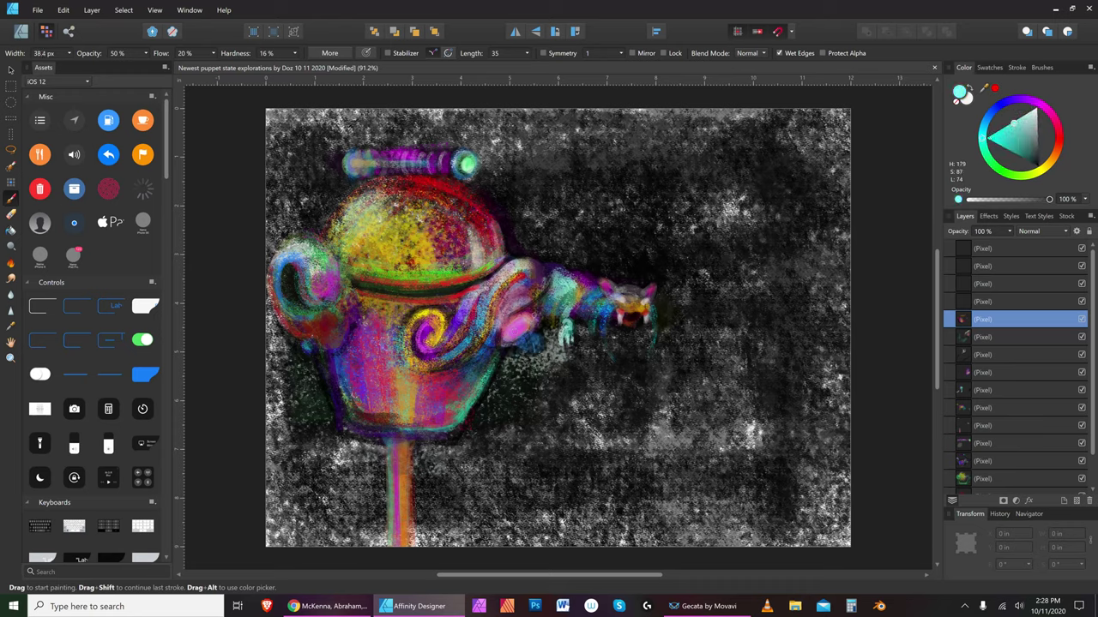
key("bracketleft")
key("bracketleft")
left_click_drag(524, 318, 514, 332)
key("bracketleft")
key("bracketleft")
key("bracketleft")
key("bracketleft")
key("bracketleft")
key("bracketleft")
key("bracketleft")
key("bracketleft")
key("bracketleft")
key("bracketleft")
key("bracketleft")
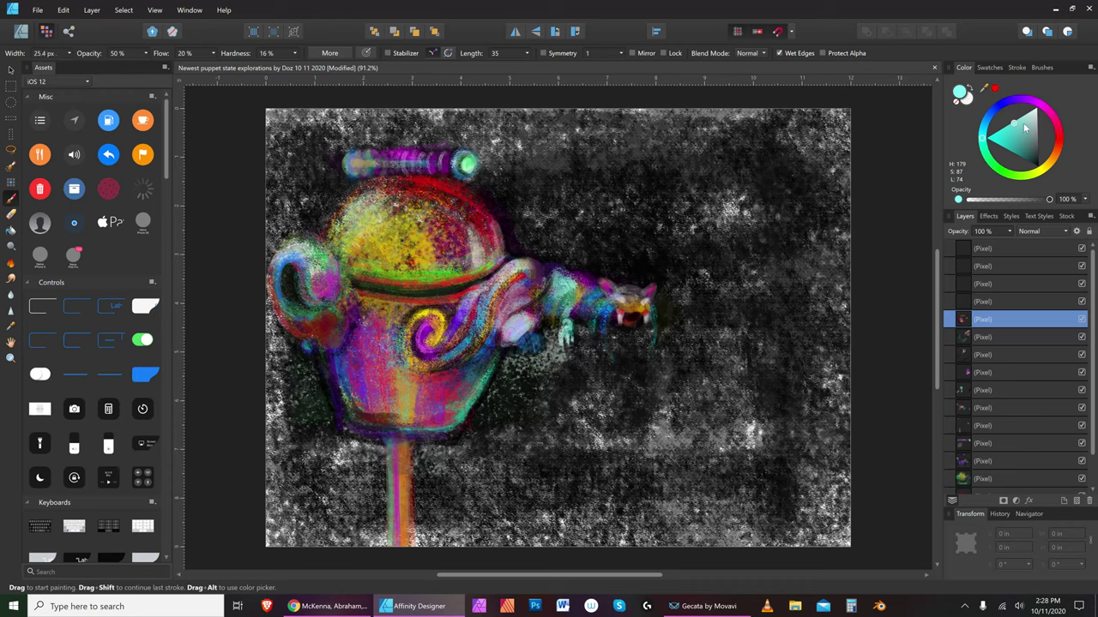
Adjust the cyan's shade and add fine detail strokes to the small blue shape beside the lobe under the spout
left_click_drag(1008, 132, 1030, 119)
key("bracketleft")
key("bracketright")
key("bracketright")
left_click_drag(530, 345, 525, 355)
Glaze deep blue (H 247, S 100, L 36) over the lobe beneath the spout, enlarging the brush to about 98.9 px
left_click(998, 106)
left_click(1006, 102)
left_click(1006, 122)
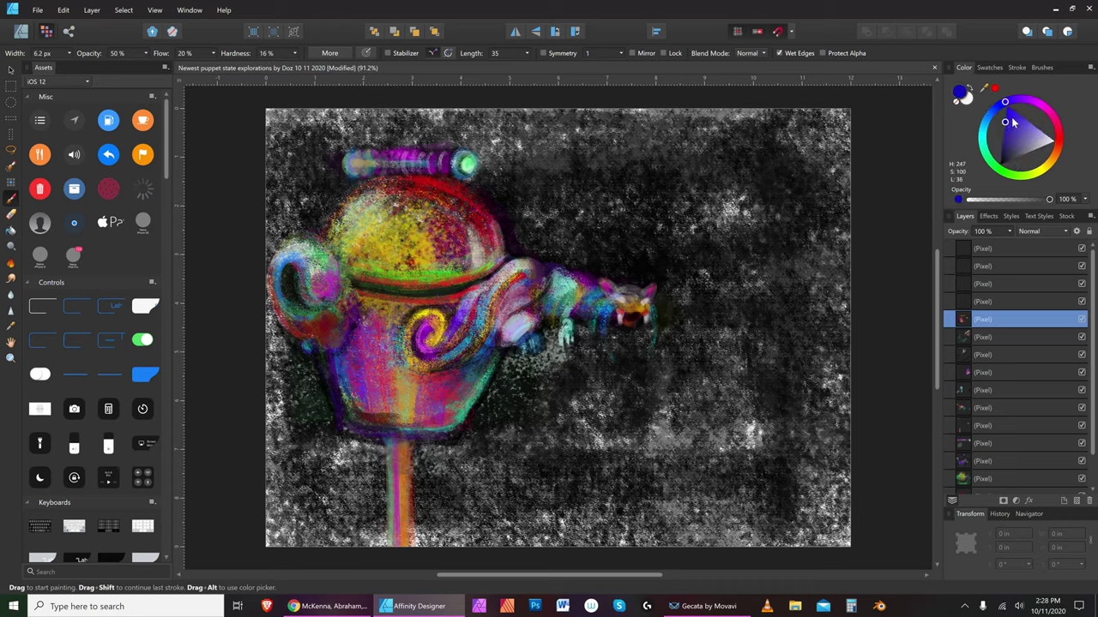
key("bracketright")
key("bracketright")
key("bracketright")
key("bracketright")
key("bracketright")
key("bracketright")
key("bracketright")
key("bracketright")
key("bracketright")
key("bracketright")
key("bracketright")
key("bracketright")
key("bracketright")
key("bracketright")
key("bracketright")
key("bracketright")
key("bracketright")
key("bracketright")
key("bracketright")
key("bracketright")
key("bracketright")
key("bracketright")
key("bracketright")
key("bracketright")
key("bracketleft")
key("bracketleft")
Brush cyan (H 179, S 87, L 65) over the lobe beneath the spout, reducing the brush to about 36.6 px
left_click(983, 141)
left_click(1008, 127)
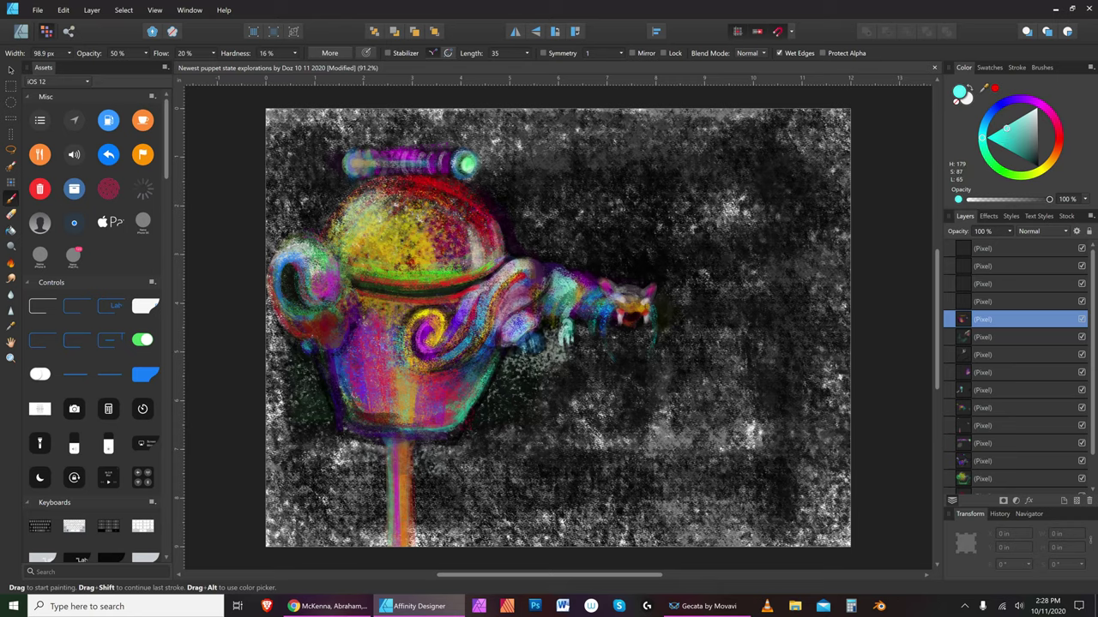
left_click_drag(522, 332, 531, 327)
key("bracketleft")
key("bracketleft")
key("bracketleft")
key("bracketleft")
key("bracketleft")
key("bracketleft")
key("bracketleft")
key("bracketleft")
key("bracketright")
key("bracketright")
key("bracketright")
key("bracketright")
key("bracketleft")
key("bracketleft")
Add pure black (L 0) accents around the creature's face and mouth, varying the brush size down to about 21.1 px
left_click(1037, 166)
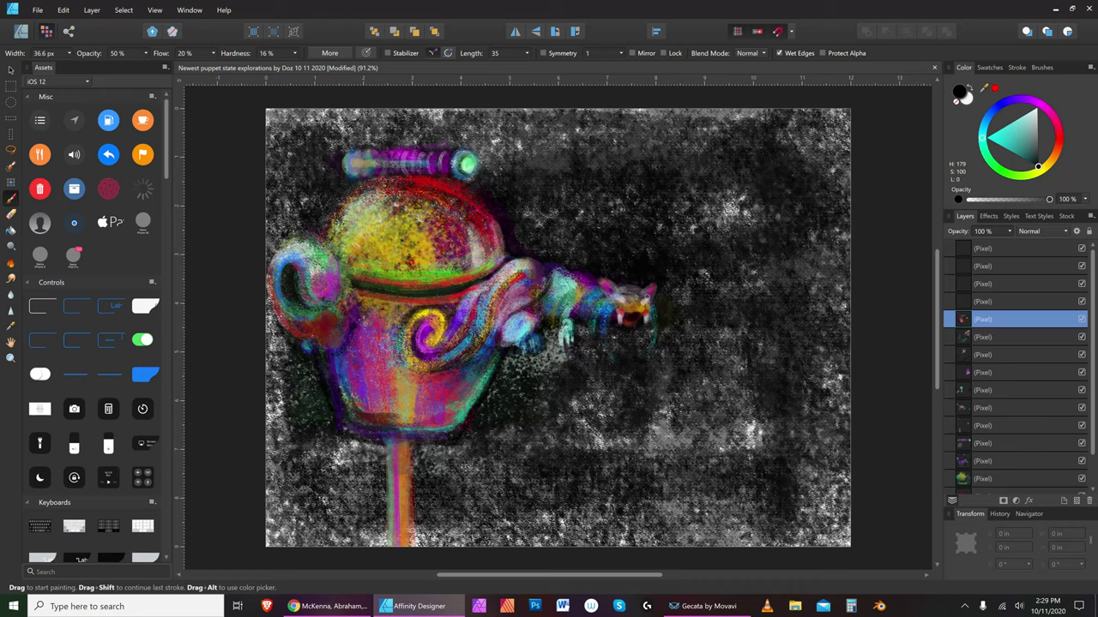
key("bracketleft")
key("bracketleft")
key("bracketleft")
key("bracketright")
key("bracketright")
key("bracketright")
key("bracketright")
key("bracketright")
key("bracketright")
key("bracketleft")
key("bracketleft")
key("bracketleft")
key("bracketleft")
key("bracketleft")
key("bracketleft")
key("bracketright")
key("bracketleft")
key("bracketleft")
key("bracketright")
left_click_drag(637, 303, 638, 317)
Try bright magenta (H 306, S 100, L 50) strokes with a brush of about 21.7 px, and undo the last stroke
left_click(1041, 108)
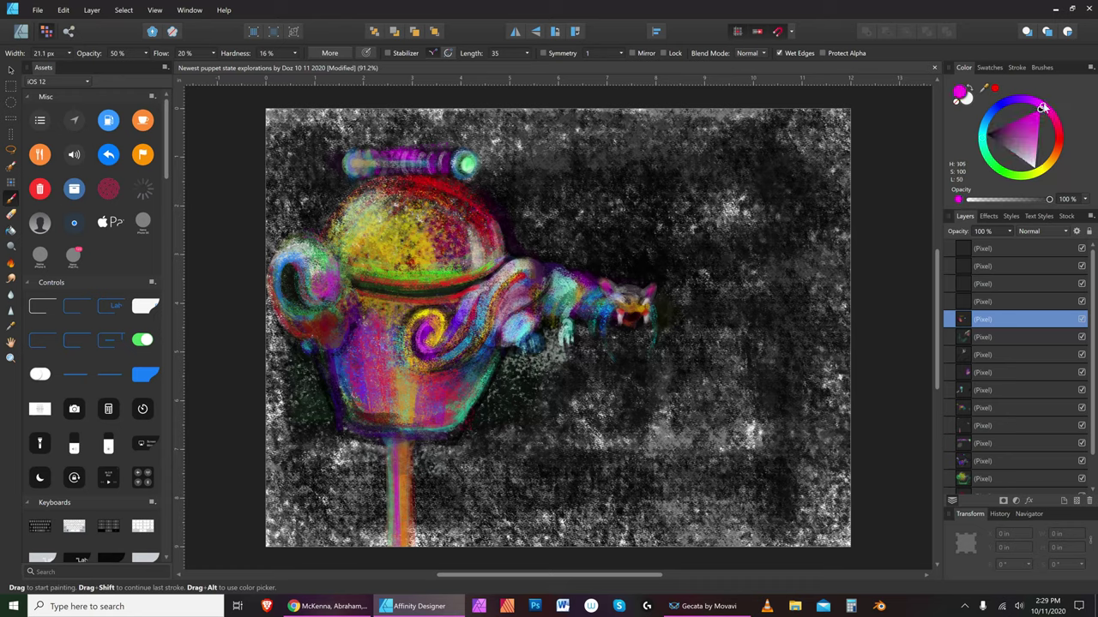
key("bracketright")
key("bracketright")
key("bracketright")
key("bracketright")
key("bracketright")
key("bracketright")
key("bracketleft")
key("bracketleft")
key("bracketright")
key("bracketright")
key("bracketright")
key("bracketleft")
key("bracketleft")
left_click(64, 9)
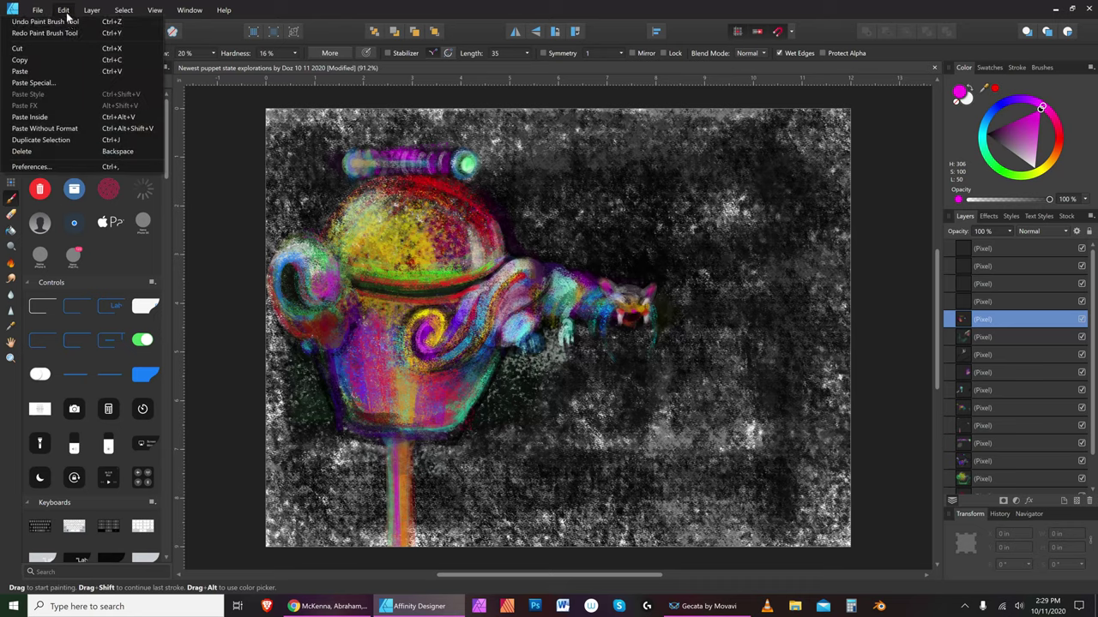
left_click(69, 29)
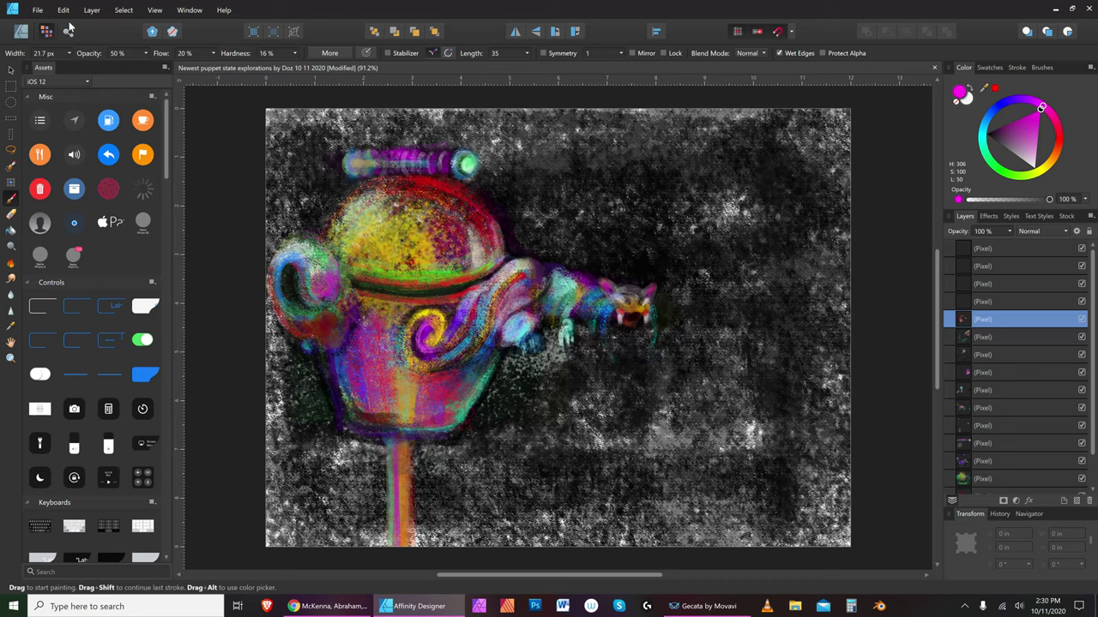
Tint the lobe beneath the spout with pink (H 322, S 79, L 60), varying the brush size down to 8.1 px
left_click(1049, 114)
left_click(1036, 132)
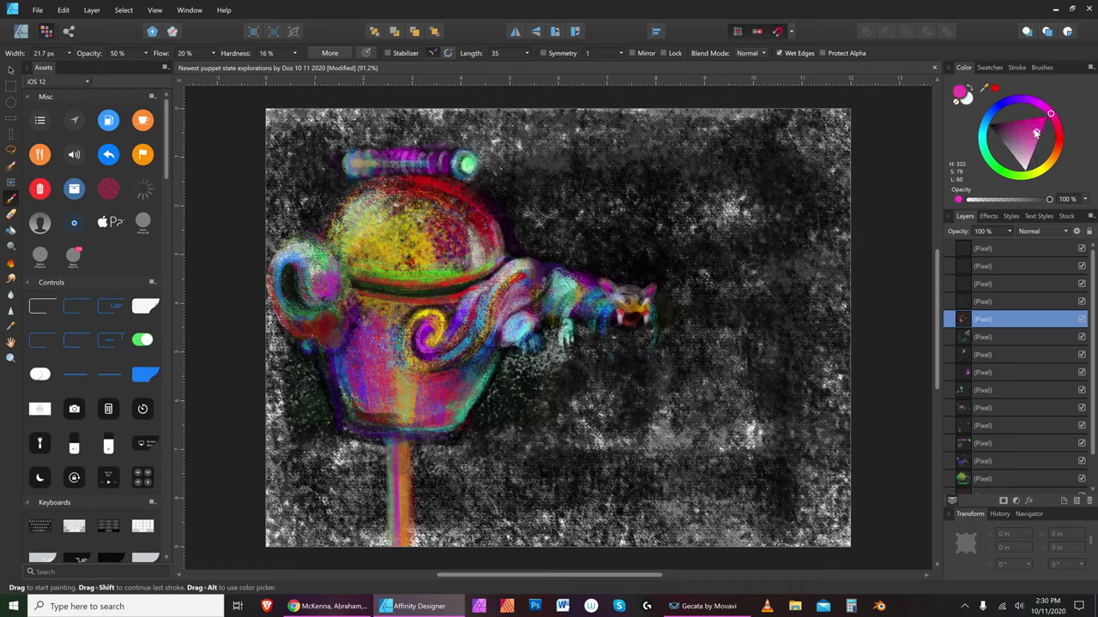
key("bracketright")
key("bracketright")
key("bracketright")
key("bracketright")
key("bracketright")
key("bracketright")
key("bracketright")
key("bracketright")
key("bracketleft")
key("bracketleft")
key("bracketleft")
key("bracketleft")
key("bracketleft")
key("bracketleft")
key("bracketleft")
key("bracketleft")
key("bracketleft")
key("bracketleft")
Paint golden yellow (H 45, S 100, L 50) onto the centre of the lobe and the small blue shape beside it
left_click(1047, 170)
left_click(1049, 171)
left_click(1045, 163)
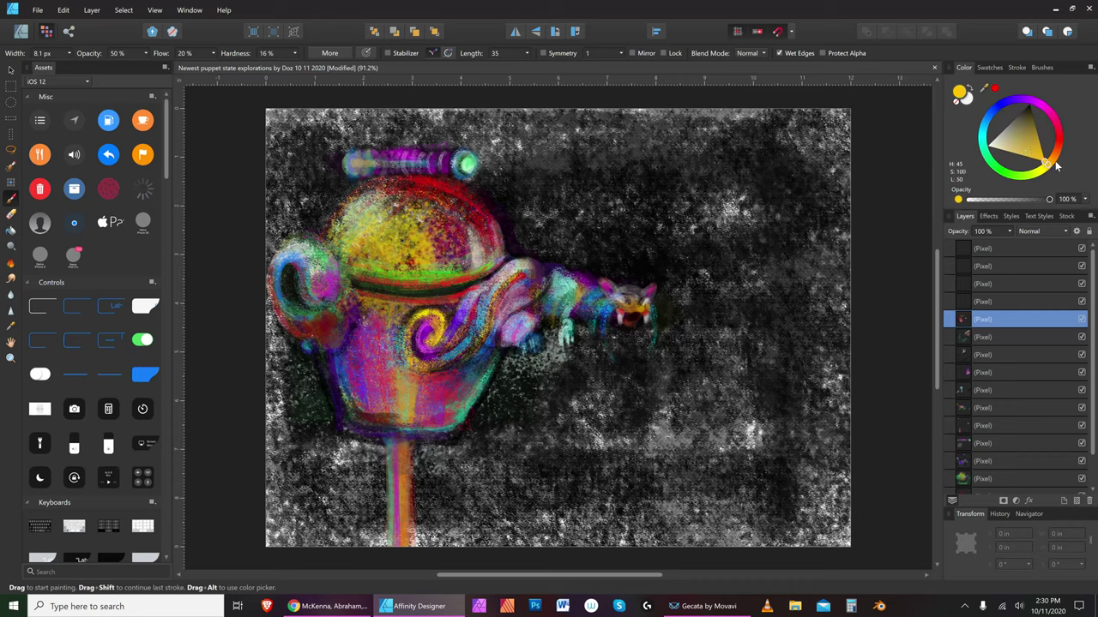
key("bracketright")
key("bracketright")
key("bracketright")
key("bracketright")
key("bracketright")
key("bracketright")
key("bracketright")
key("bracketright")
key("bracketright")
key("bracketleft")
key("bracketleft")
key("bracketleft")
key("bracketleft")
left_click(517, 333)
key("bracketleft")
key("bracketleft")
key("bracketright")
Add pale cream (H 45, S 38, L 93) highlights to the lobe area using a brush of about 22 px
left_click(991, 145)
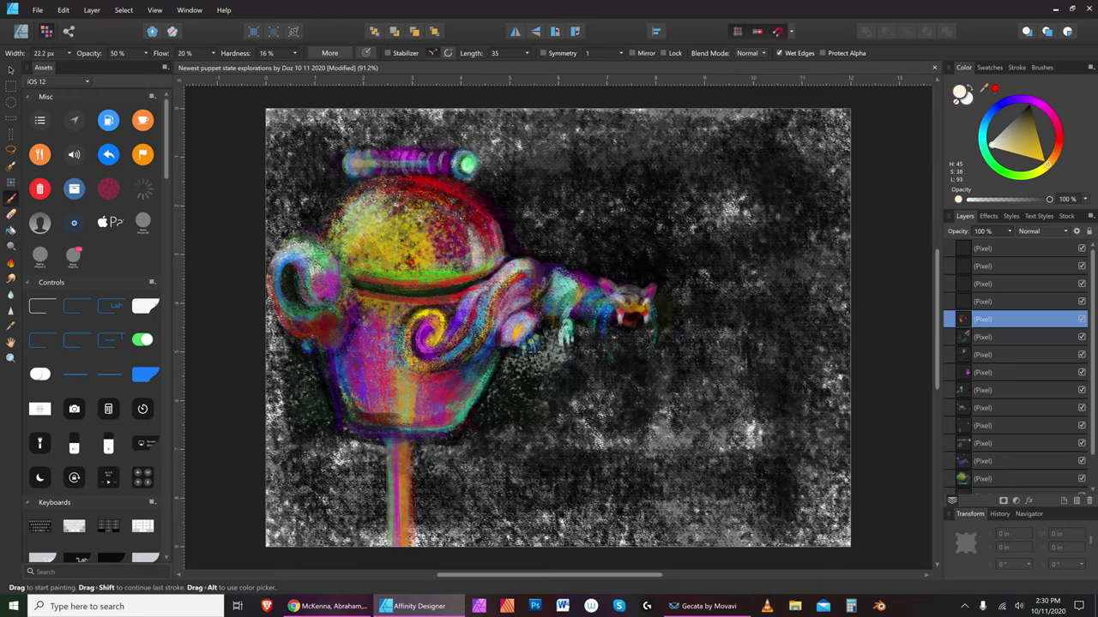
key("bracketright")
key("bracketleft")
key("bracketleft")
Darken the speckled background beneath the lobe and creature's legs with near-black (H 45, S 100, L 3), using a brush up to about 73 px
left_click(1031, 108)
key("bracketleft")
key("bracketleft")
key("bracketleft")
key("bracketright")
key("bracketright")
key("bracketright")
key("bracketright")
key("bracketright")
key("bracketright")
key("bracketright")
key("bracketright")
key("bracketright")
key("bracketright")
key("bracketright")
key("bracketright")
key("bracketright")
key("bracketright")
key("bracketright")
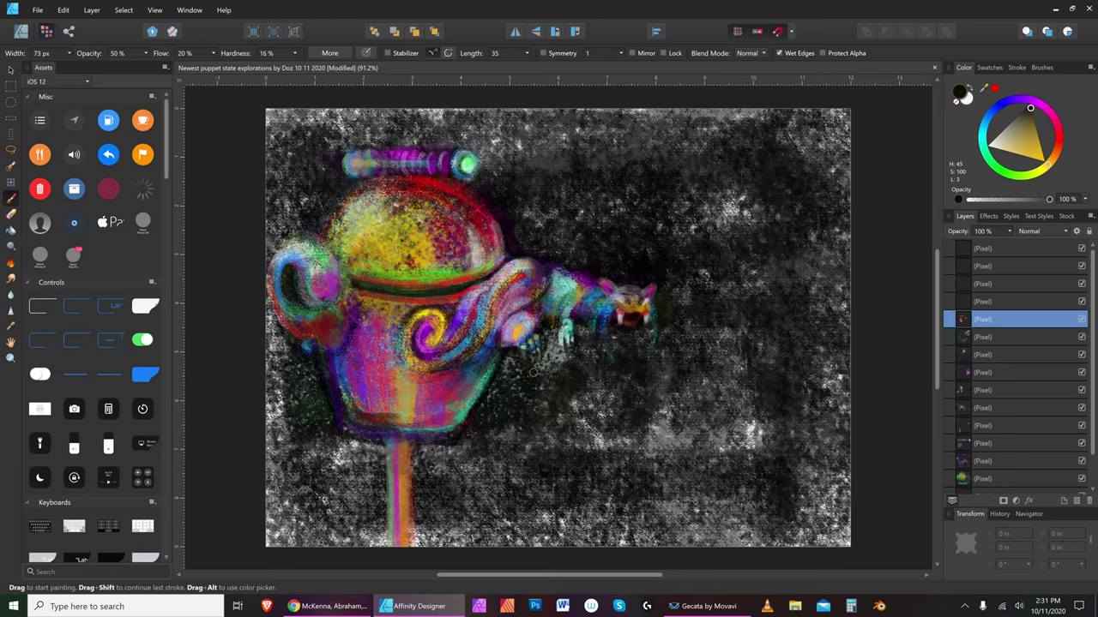
key("bracketleft")
key("bracketleft")
key("bracketleft")
key("bracketleft")
Paint golden yellow (H 45, S 99, L 49) onto the creature's foot and claws beneath the lobe, varying the brush size around 49 px
left_click(1045, 164)
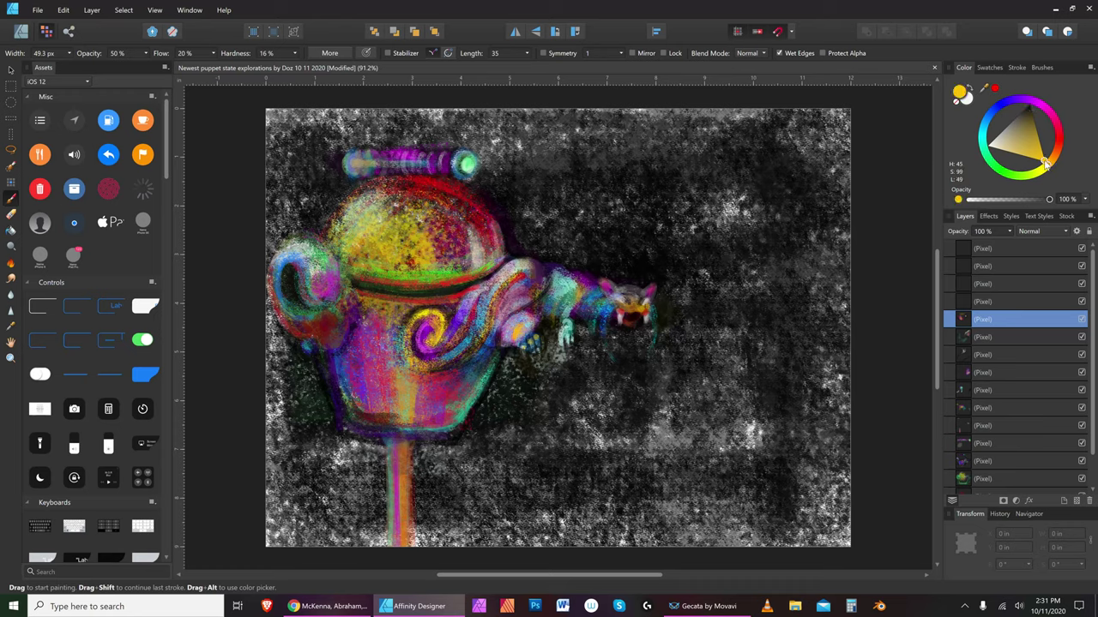
key("bracketleft")
key("bracketleft")
key("bracketleft")
key("bracketleft")
key("bracketright")
key("bracketright")
key("bracketleft")
key("bracketleft")
key("bracketleft")
key("bracketright")
key("bracketright")
key("bracketright")
key("bracketleft")
key("bracketleft")
key("bracketleft")
key("bracketleft")
Glaze the yellow foot and claws beneath the lobe with orange (H 20, S 99, L 49), varying the brush size
left_click(1056, 150)
key("bracketright")
key("bracketright")
key("bracketright")
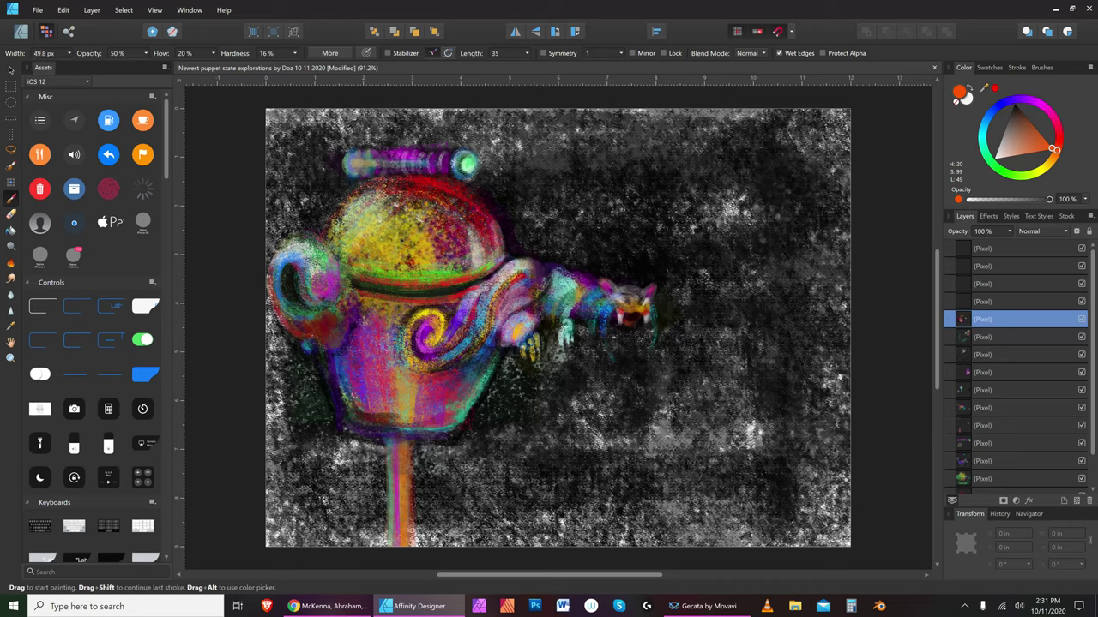
key("bracketright")
key("bracketright")
key("bracketright")
key("bracketright")
key("bracketleft")
key("bracketleft")
key("bracketleft")
key("bracketleft")
key("bracketleft")
key("bracketleft")
key("bracketleft")
Define the orange claws with near-black (H 20, S 100, L 4), reducing the brush to about 9 px, and save the document
left_click(1015, 106)
key("bracketright")
key("bracketright")
key("bracketright")
key("bracketright")
key("bracketright")
key("bracketleft")
key("bracketleft")
key("bracketleft")
key("bracketleft")
key("bracketleft")
key("bracketleft")
left_click(37, 10)
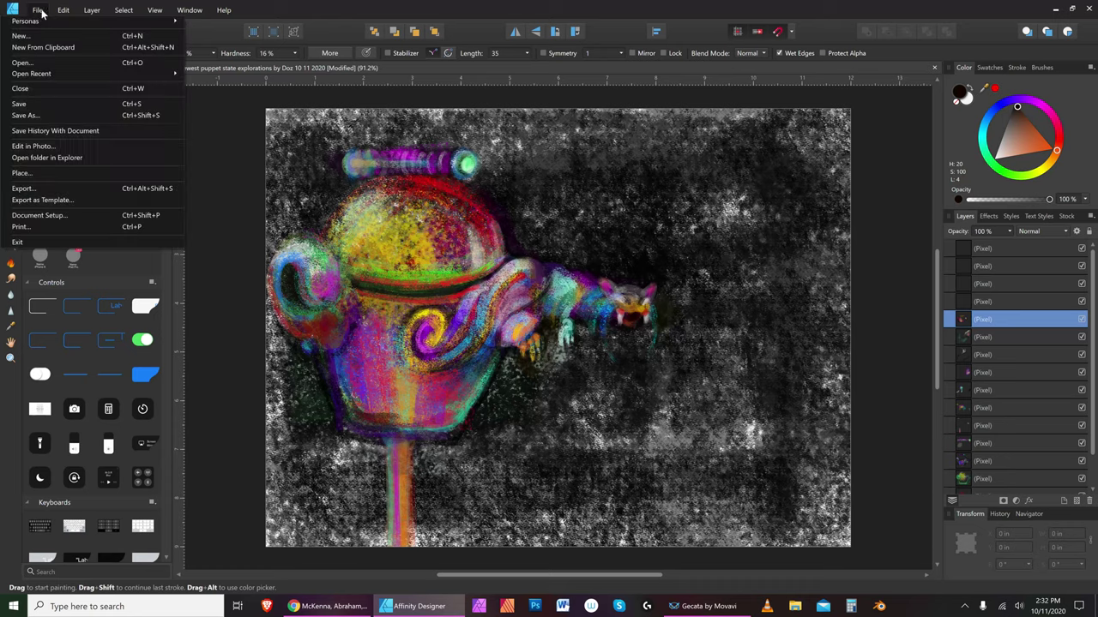
left_click(44, 105)
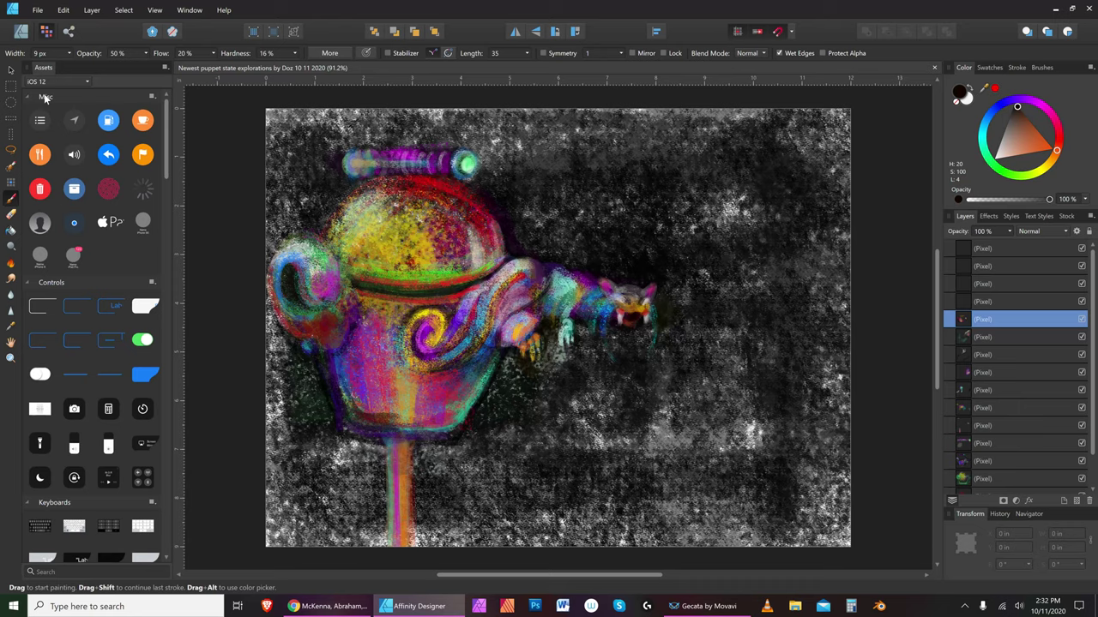
On the pixel layer two above the current one, paint a wide brown-orange ellipse (H 20, S 71, L 44) below the creature's head
left_click(1018, 112)
left_click(1019, 109)
left_click(1036, 139)
key("]")
key("]")
key("]")
mouse_move(590, 399)
left_mouse_down()
mouse_move(687, 388)
mouse_move(575, 376)
mouse_move(670, 378)
mouse_move(584, 389)
mouse_move(686, 386)
left_mouse_up()
key("[")
left_click(1024, 302)
key("bracketright")
key("bracketright")
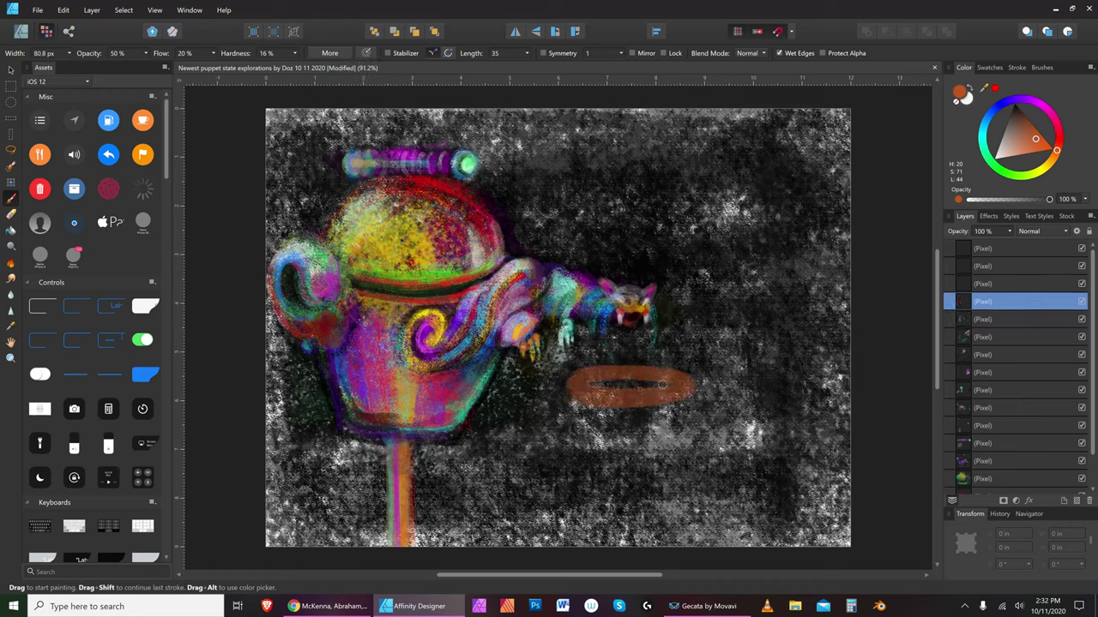
Fill the inside of the brown-orange ellipse with the same colour, enlarging the brush to about 162 px
mouse_move(661, 381)
left_mouse_down()
mouse_move(590, 389)
mouse_move(623, 377)
mouse_move(655, 388)
left_mouse_up()
key("bracketright")
key("bracketright")
key("bracketright")
Paint a rounded teal bowl body (H 187, S 71, L 44) beneath the ellipse at 54% colour opacity with a brush of about 117 px
left_click(1007, 200)
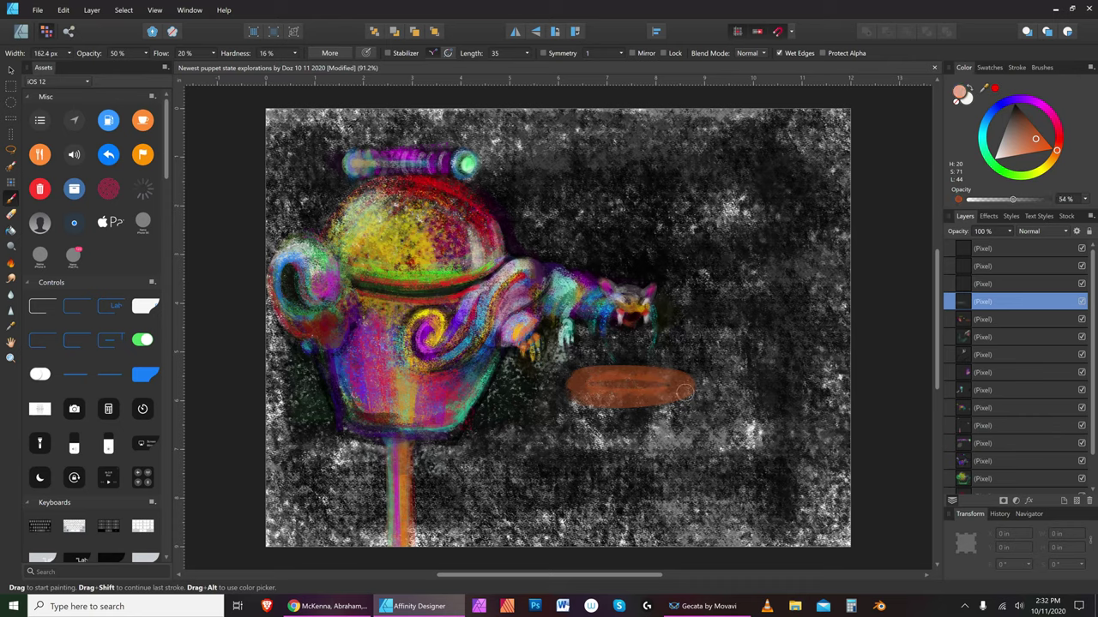
left_click(982, 134)
mouse_move(581, 392)
left_mouse_down()
mouse_move(655, 411)
mouse_move(690, 387)
mouse_move(645, 426)
mouse_move(588, 398)
mouse_move(604, 425)
mouse_move(636, 415)
mouse_move(581, 389)
mouse_move(631, 426)
mouse_move(689, 389)
mouse_move(625, 429)
mouse_move(638, 409)
mouse_move(615, 411)
mouse_move(661, 406)
mouse_move(592, 398)
mouse_move(653, 406)
mouse_move(637, 411)
mouse_move(667, 388)
left_mouse_up()
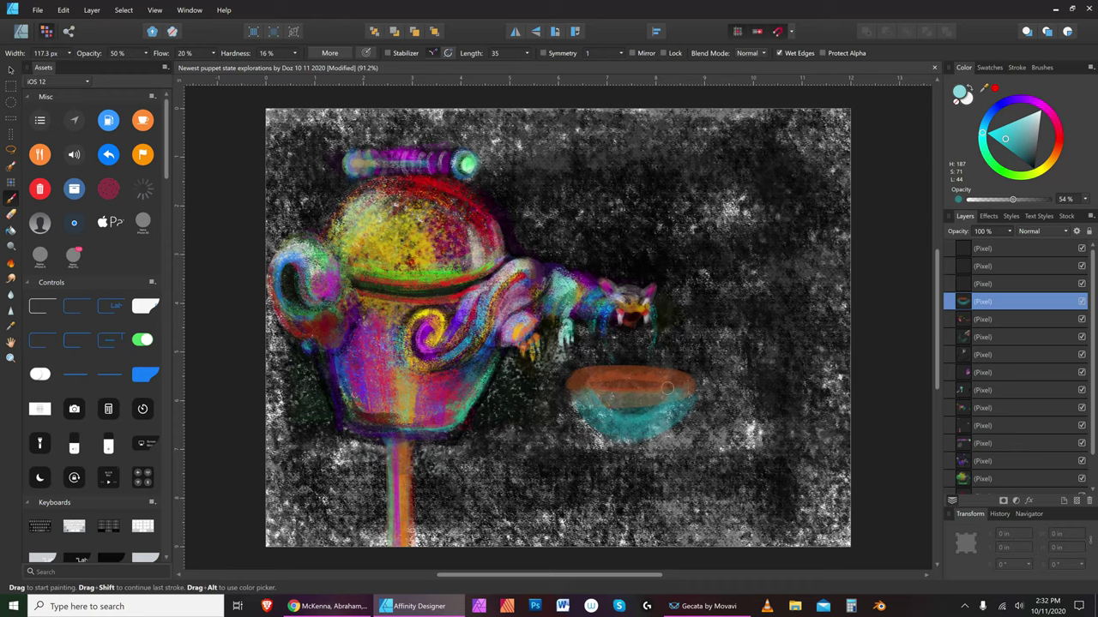
On the next pixel layer up, glaze the bowl body with green-teal using a brush of about 115 px
left_click(1019, 283)
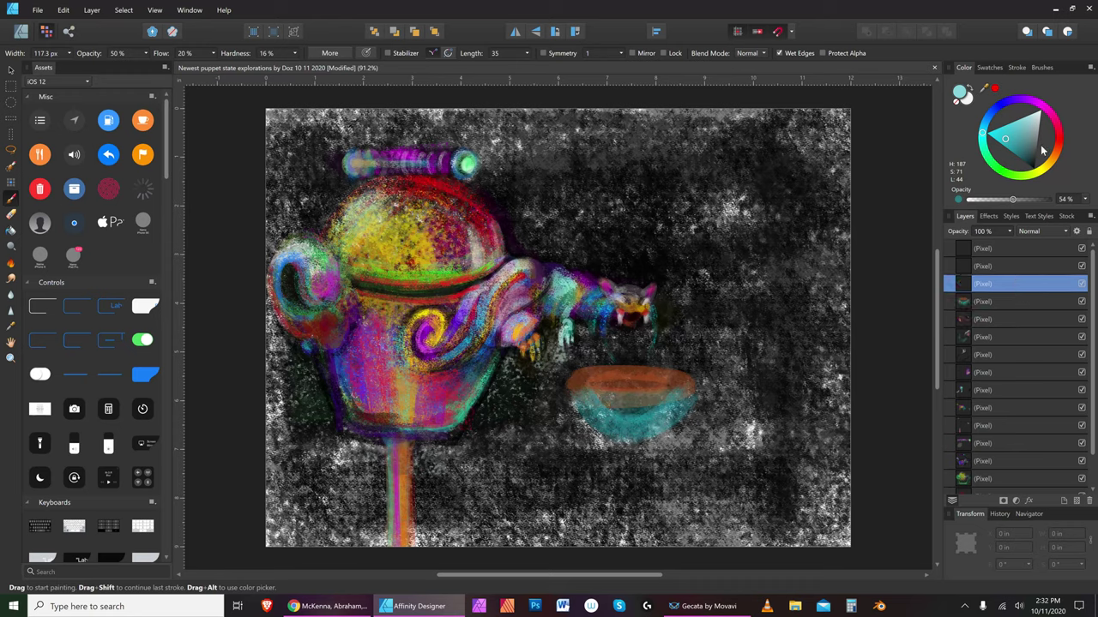
left_click(985, 150)
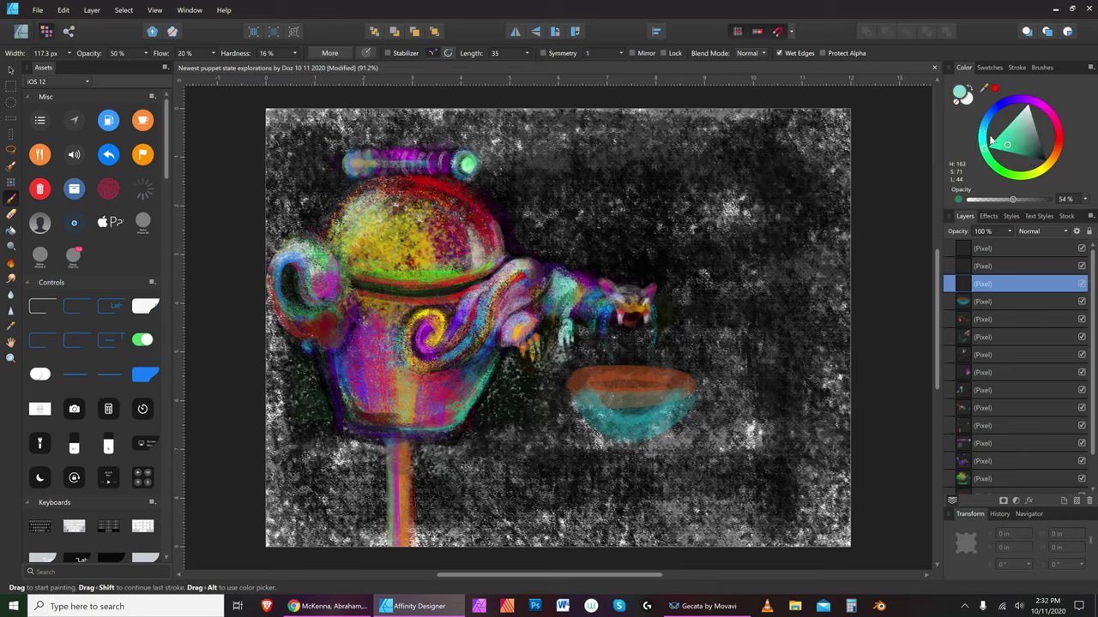
key("]")
mouse_move(615, 411)
left_mouse_down()
mouse_move(608, 407)
mouse_move(669, 404)
left_mouse_up()
key("bracketleft")
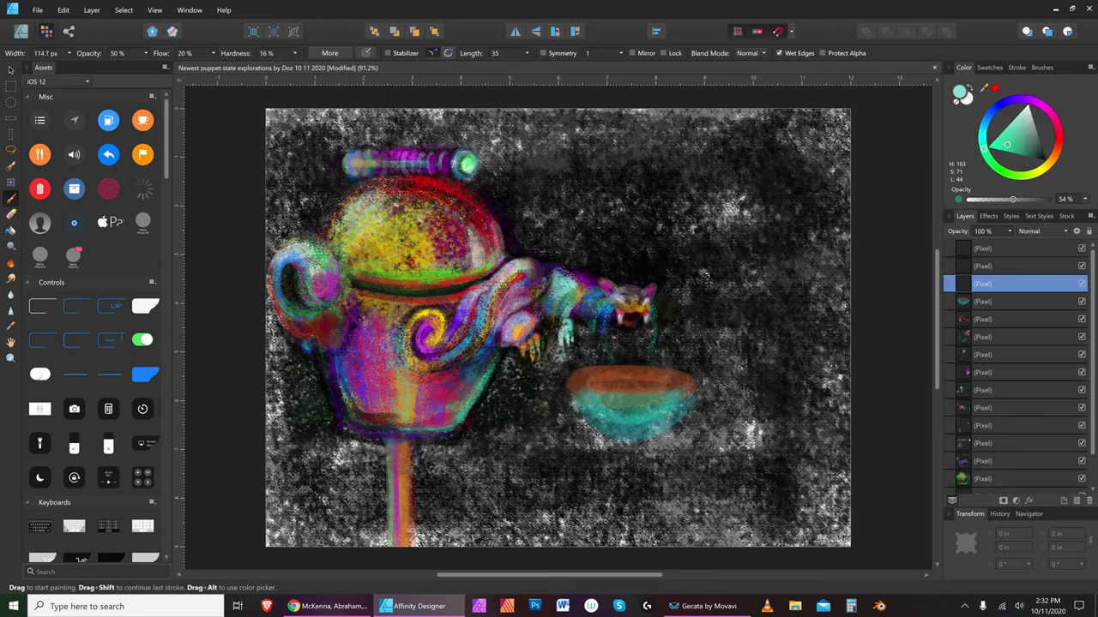
Tint the centre of the bowl body with ochre (H 39, S 71, L 44), using a brush between about 129 and 100 px
left_click(1051, 161)
key("bracketright")
key("bracketright")
key("bracketright")
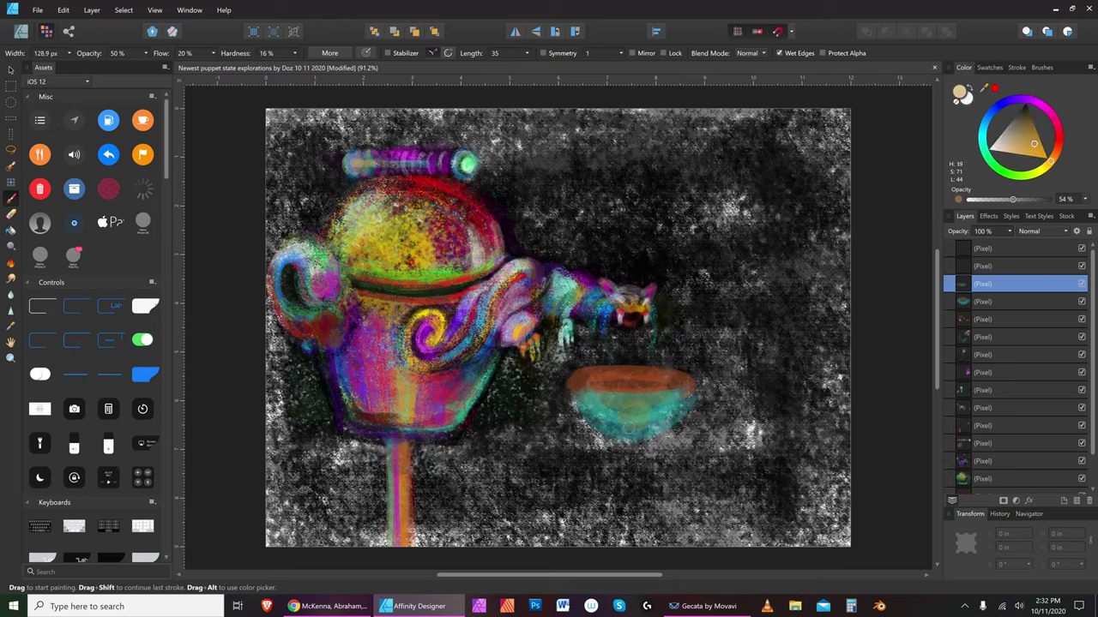
key("bracketleft")
key("bracketleft")
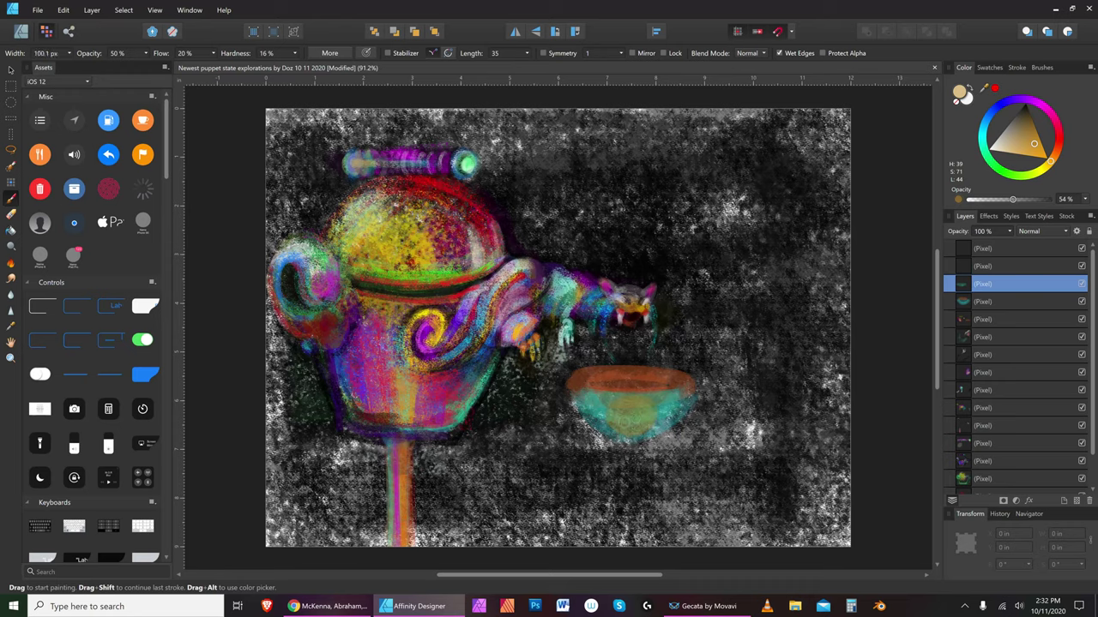
Paint a round yellow spot (H 62, S 71, L 44) on the front of the bowl with a brush of about 93 px
key("bracketleft")
key("bracketleft")
key("bracketleft")
left_click(1045, 171)
key("bracketleft")
key("bracketleft")
left_click_drag(630, 405, 633, 422)
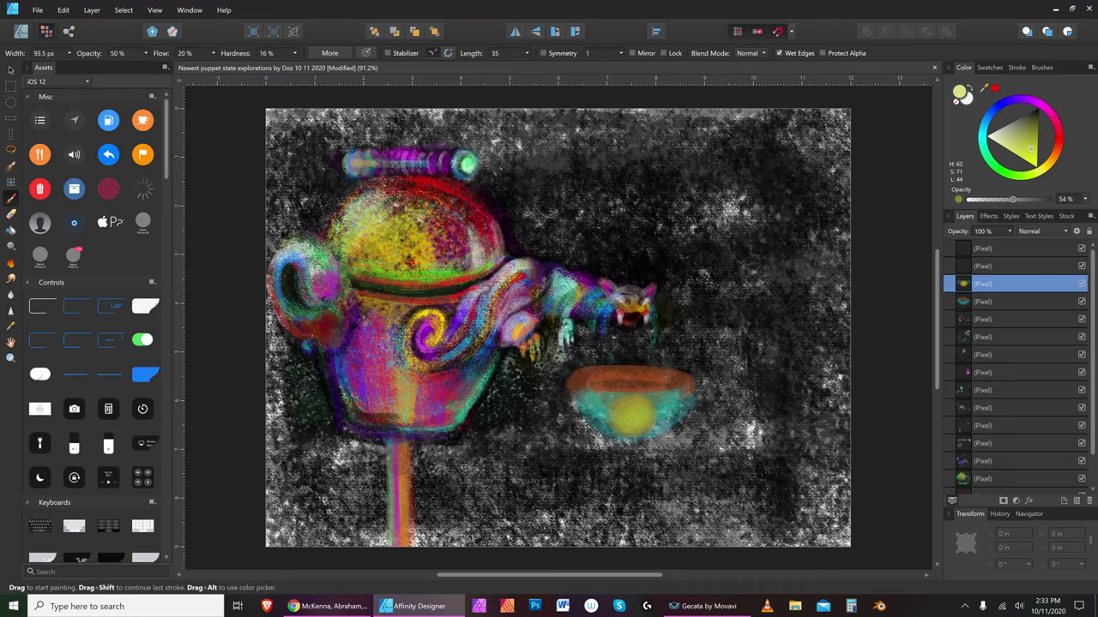
Glaze the bowl's opening with red (H 359, S 90, L 48), raising the colour opacity to 83%
left_click(1060, 135)
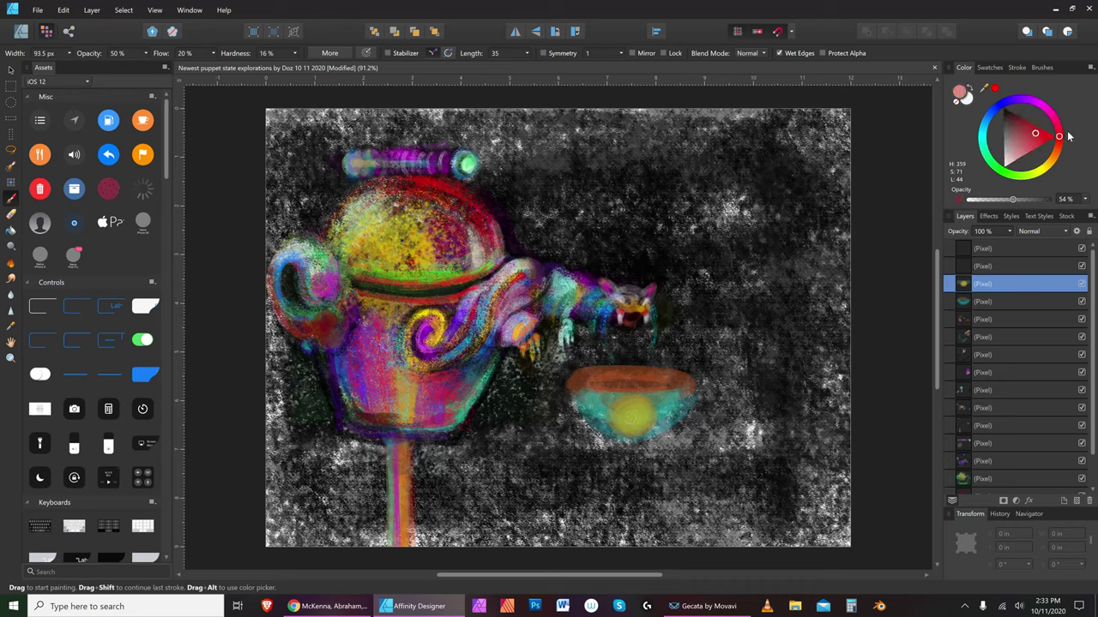
mouse_move(645, 377)
left_mouse_down()
mouse_move(617, 375)
mouse_move(655, 381)
mouse_move(613, 382)
mouse_move(655, 382)
mouse_move(602, 381)
mouse_move(652, 392)
left_mouse_up()
key("bracketleft")
left_click_drag(1013, 199, 1035, 199)
key("bracketright")
key("bracketright")
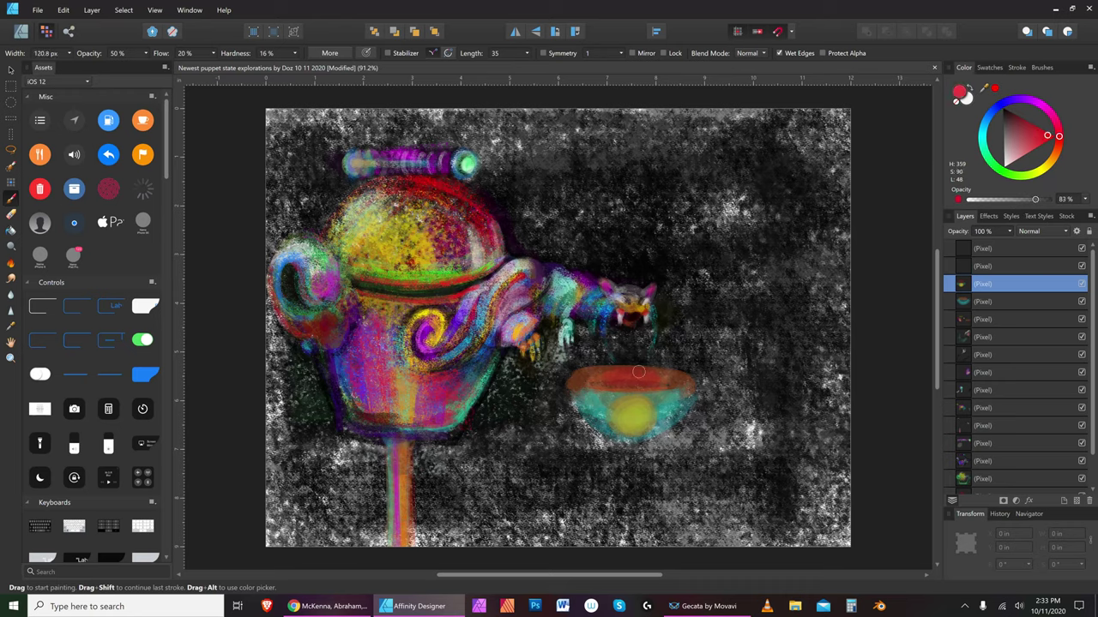
Paint red balls above the bowl and more red inside its opening, varying the brush size down to about 83 px
left_click(645, 363)
key("bracketright")
mouse_move(622, 381)
left_mouse_down()
mouse_move(631, 372)
mouse_move(607, 355)
mouse_move(595, 379)
left_mouse_up()
key("bracketleft")
key("bracketright")
key("bracketleft")
key("bracketleft")
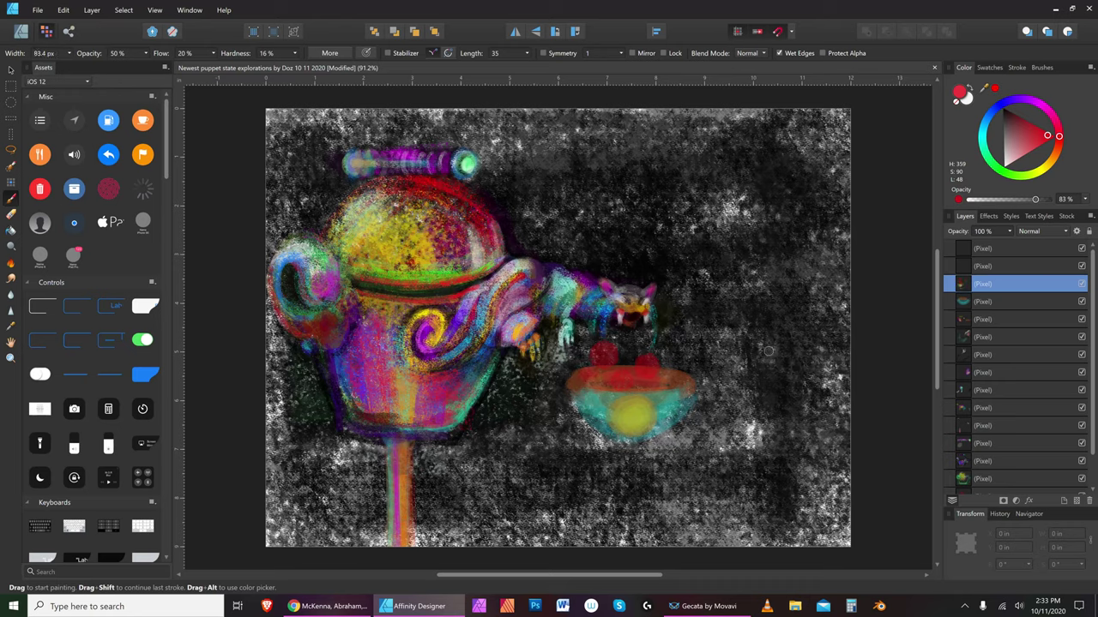
Shade the bowl's rim with dark red-brown (H 359, S 45, L 17), reducing the brush from about 50 px
left_click(1009, 117)
key("bracketleft")
key("bracketleft")
mouse_move(577, 380)
left_mouse_down()
mouse_move(638, 396)
mouse_move(686, 386)
left_mouse_up()
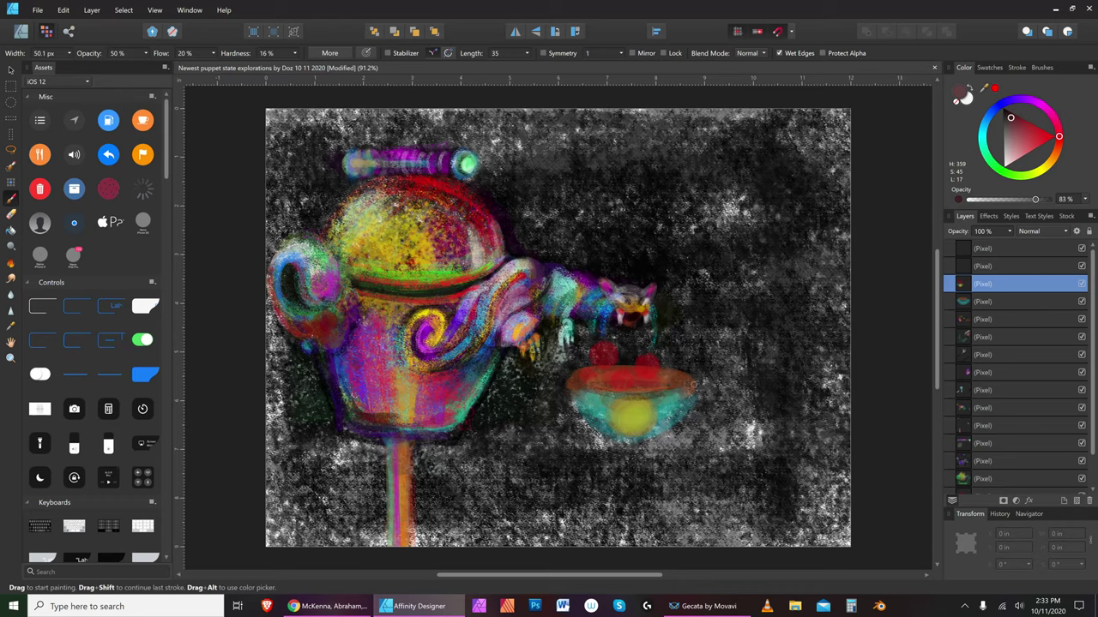
key("bracketleft")
key("bracketleft")
key("bracketleft")
key("bracketleft")
key("bracketleft")
key("bracketright")
Outline the bowl's rim and outer edges with orange (H 36, S 99, L 53), using a brush of about 36 px
left_click(991, 147)
key("bracketleft")
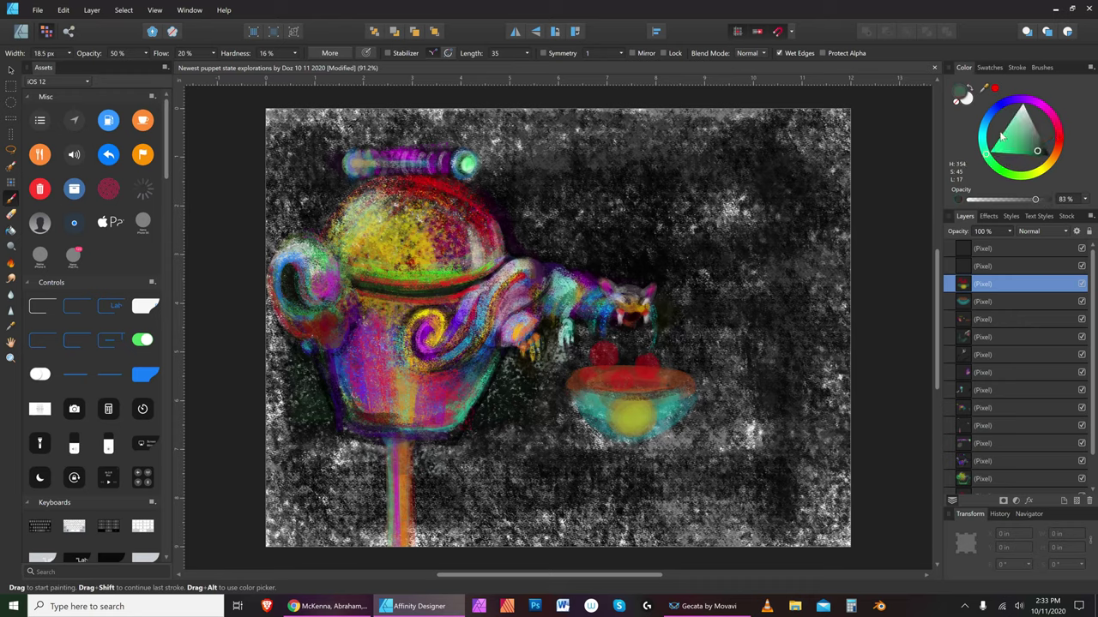
key("bracketright")
key("bracketright")
left_click_drag(1047, 166, 1052, 161)
left_click(1044, 158)
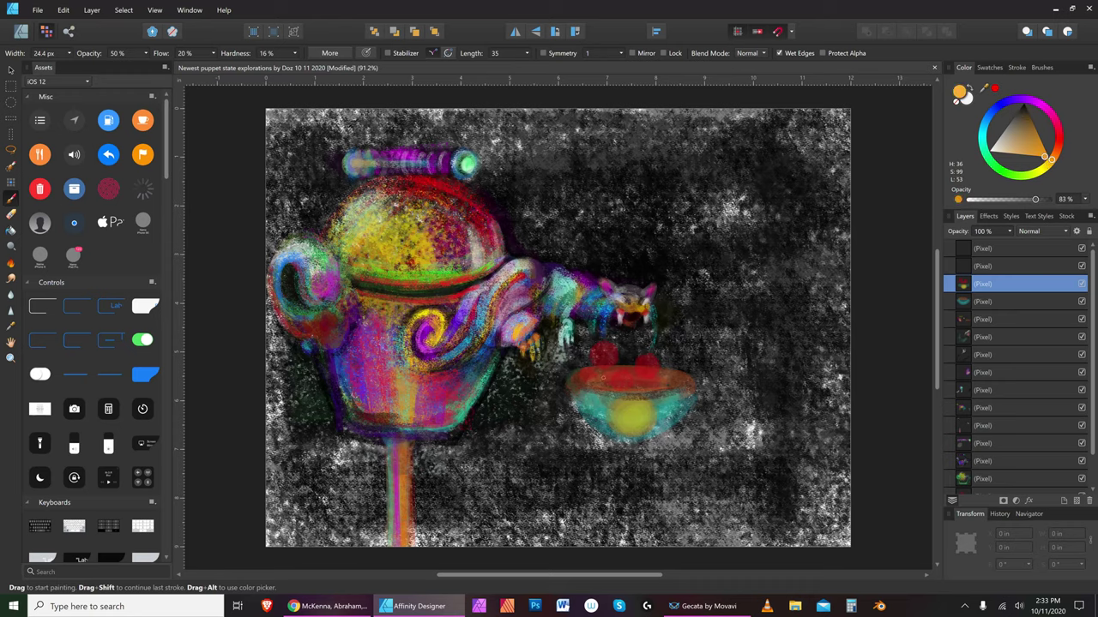
key("bracketright")
key("bracketright")
mouse_move(683, 375)
left_mouse_down()
mouse_move(644, 391)
mouse_move(573, 388)
left_mouse_up()
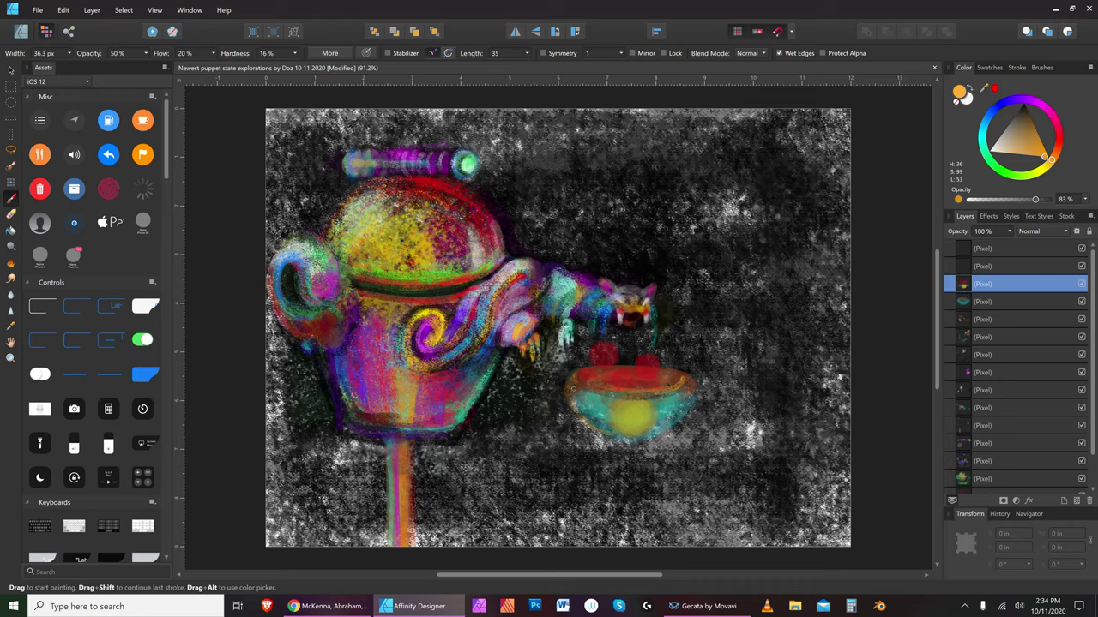
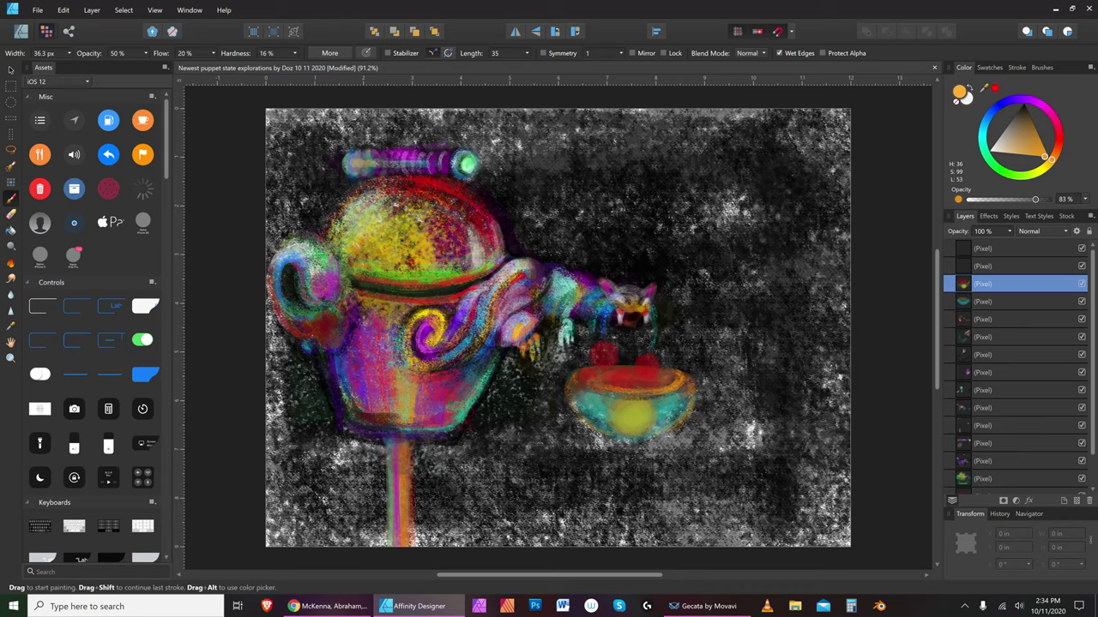
Darken the inner edge of the bowl's opening with near-black brown (H 36, S 31, L 10), using a brush of about 36 px
key("bracketright")
left_click_drag(1032, 123, 1023, 114)
key("bracketright")
key("bracketright")
left_click_drag(649, 384, 669, 376)
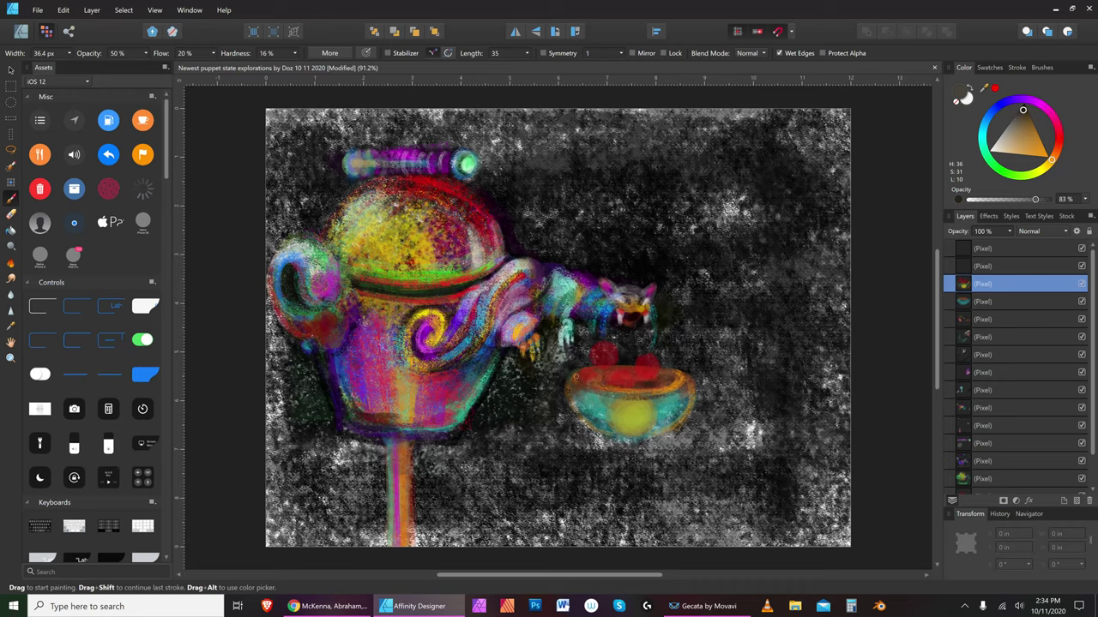
left_click_drag(592, 381, 668, 383)
Glaze the red balls in and above the bowl with orange (H 36, S 93, L 50), reducing the brush to about 37 px
left_click(1046, 155)
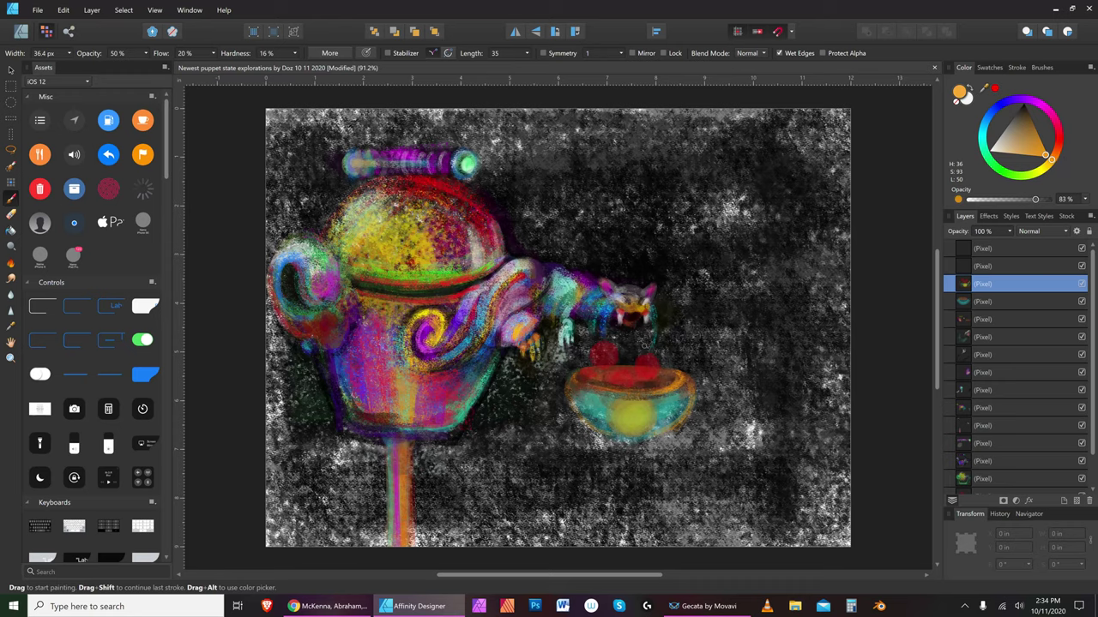
key("bracketright")
key("bracketright")
key("bracketright")
key("bracketright")
key("bracketright")
key("bracketright")
key("bracketleft")
mouse_move(602, 355)
left_mouse_down()
mouse_move(637, 336)
mouse_move(620, 373)
left_mouse_up()
key("bracketleft")
key("bracketright")
key("bracketright")
key("bracketleft")
key("bracketleft")
key("bracketleft")
key("bracketleft")
key("bracketleft")
key("bracketleft")
key("bracketleft")
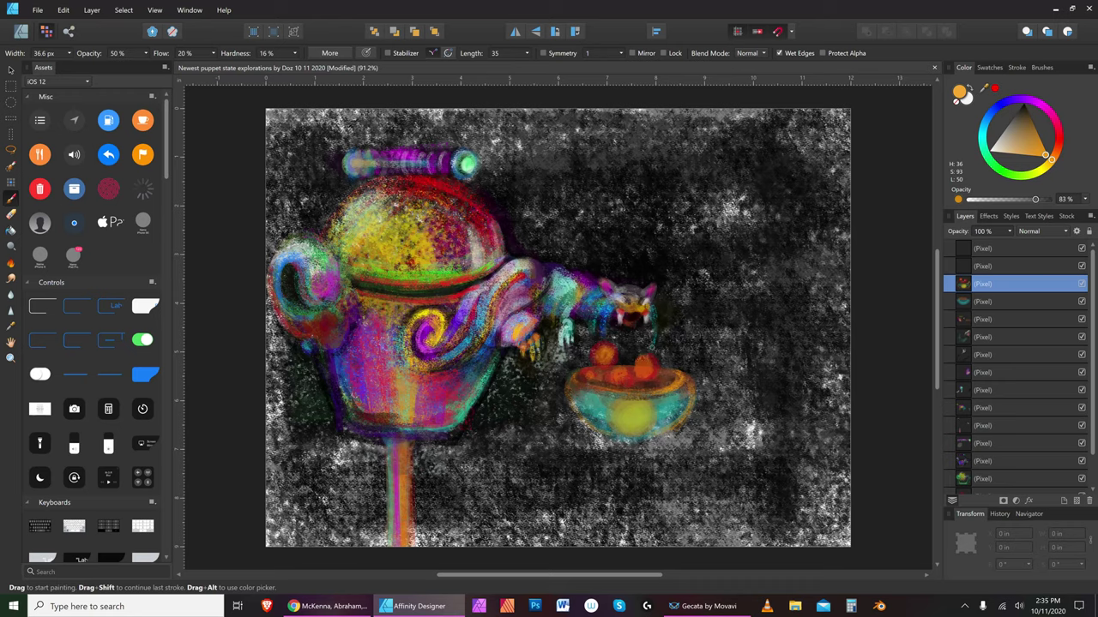
Dab bright yellow (H 59, S 100, L 55) highlights onto the orange-red balls in the bowl
left_click(1042, 176)
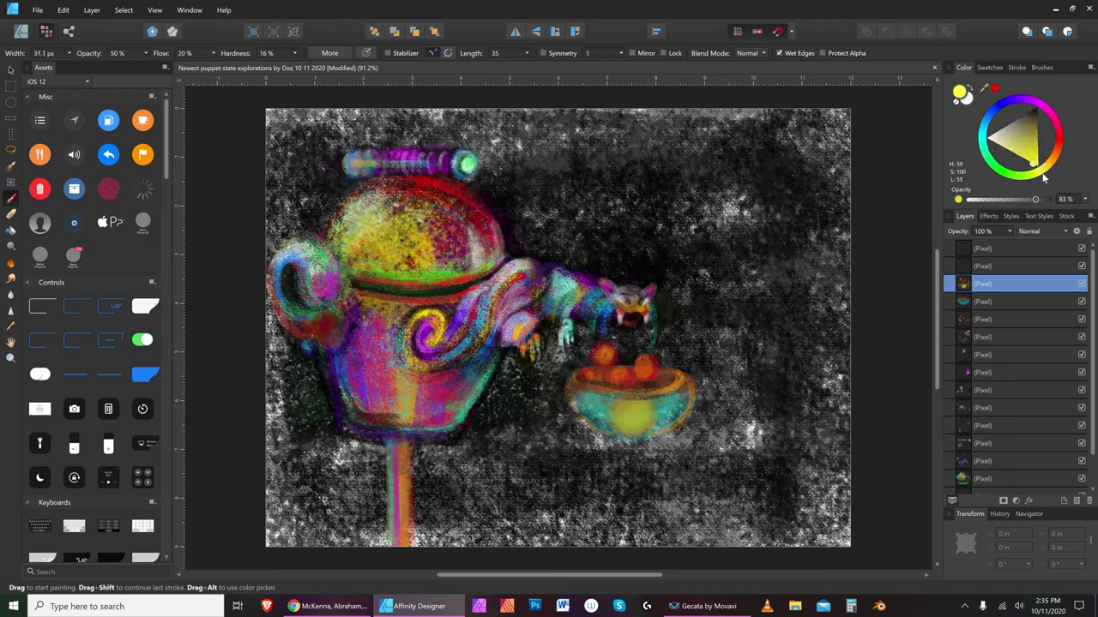
left_click(1038, 166)
key("bracketright")
key("bracketright")
key("bracketright")
key("bracketright")
key("bracketleft")
key("bracketleft")
key("bracketleft")
key("bracketleft")
left_click_drag(618, 371, 616, 372)
Brighten the large yellow glow on the bowl's front with the same yellow, enlarging the brush to about 149 px
key("bracketright")
key("bracketright")
key("bracketright")
key("bracketright")
key("bracketright")
key("bracketright")
key("bracketright")
key("bracketright")
key("bracketright")
key("bracketright")
key("bracketright")
key("bracketright")
left_click_drag(626, 413, 626, 423)
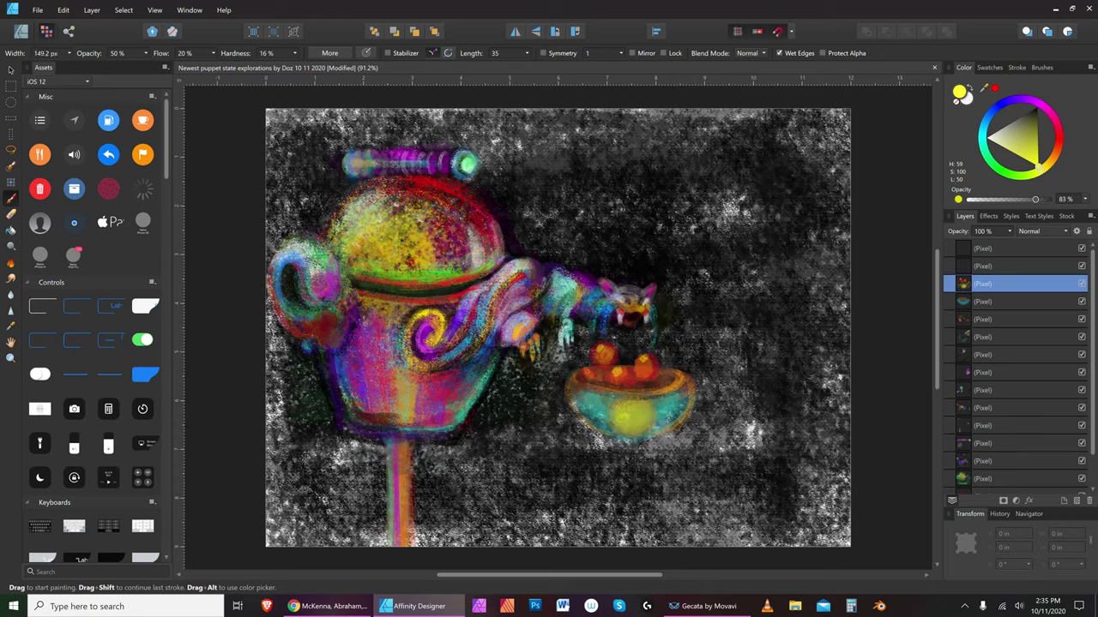
Brighten the bowl's sides with turquoise (H 171, S 100, L 48), using a brush of about 18 to 37 px
key("bracketleft")
key("bracketleft")
key("bracketleft")
key("bracketleft")
key("bracketleft")
key("bracketleft")
key("bracketleft")
key("bracketleft")
key("bracketleft")
key("bracketleft")
key("bracketleft")
key("bracketleft")
key("bracketleft")
left_click(990, 140)
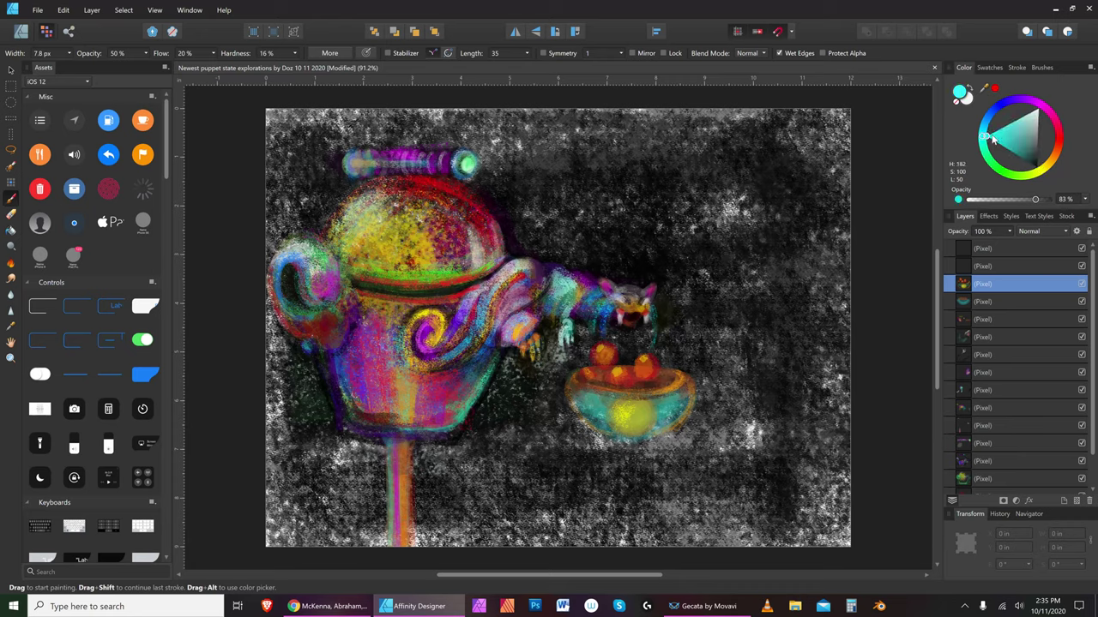
left_click(988, 139)
left_click_drag(983, 139, 983, 143)
key("bracketright")
key("bracketright")
key("bracketright")
key("bracketright")
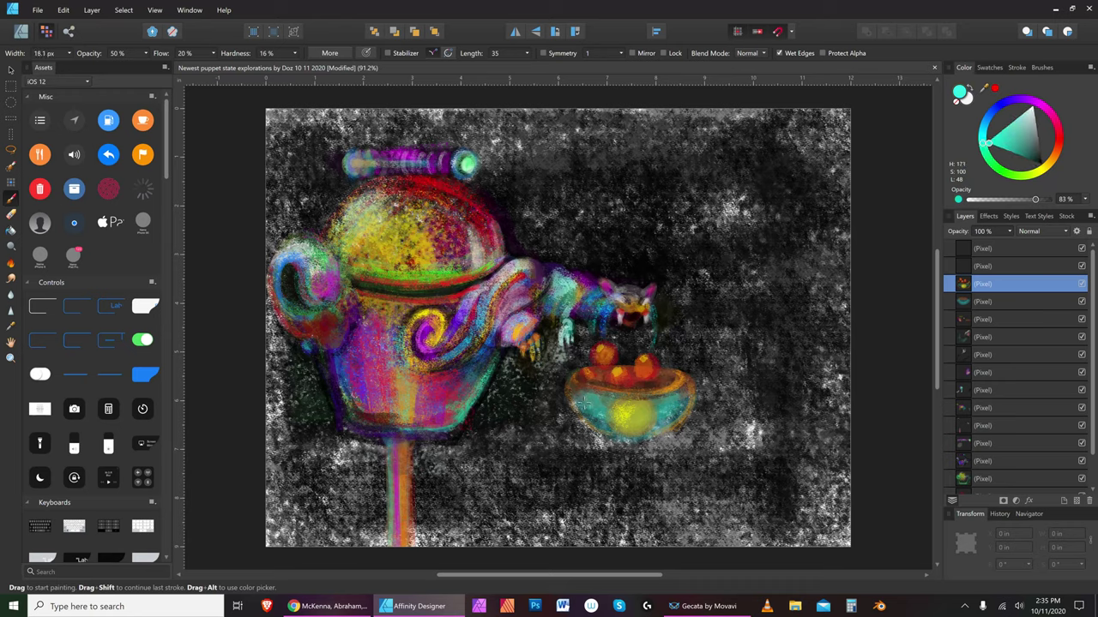
key("bracketleft")
key("bracketright")
key("bracketright")
key("bracketright")
key("bracketright")
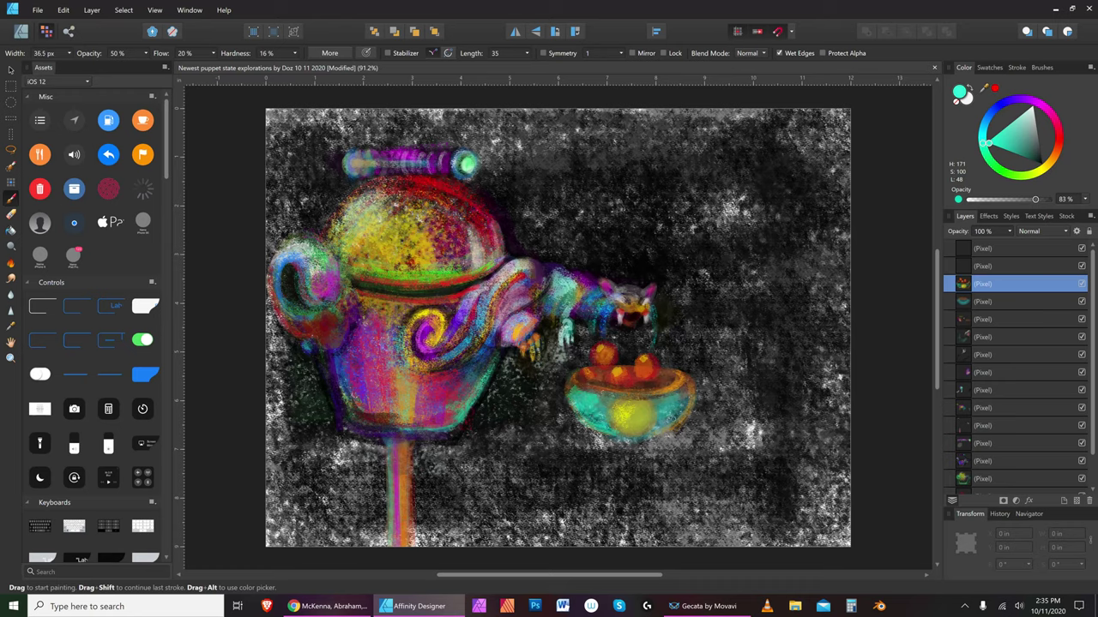
key("bracketleft")
key("bracketright")
key("bracketright")
key("bracketright")
key("bracketleft")
key("bracketleft")
key("bracketleft")
key("bracketleft")
key("bracketleft")
key("bracketleft")
Outline the bowl's outer sides and underside with black (L 0), using a brush of about 29 to 34 px
left_click(1042, 164)
key("bracketleft")
key("bracketleft")
key("bracketright")
key("bracketright")
key("bracketright")
key("bracketright")
key("bracketright")
key("bracketright")
key("bracketright")
key("bracketright")
left_click_drag(678, 431, 589, 436)
key("bracketleft")
key("bracketleft")
key("bracketleft")
mouse_move(559, 389)
left_mouse_down()
mouse_move(573, 417)
mouse_move(650, 447)
left_mouse_up()
mouse_move(578, 429)
left_mouse_down()
mouse_move(686, 434)
mouse_move(674, 437)
left_mouse_up()
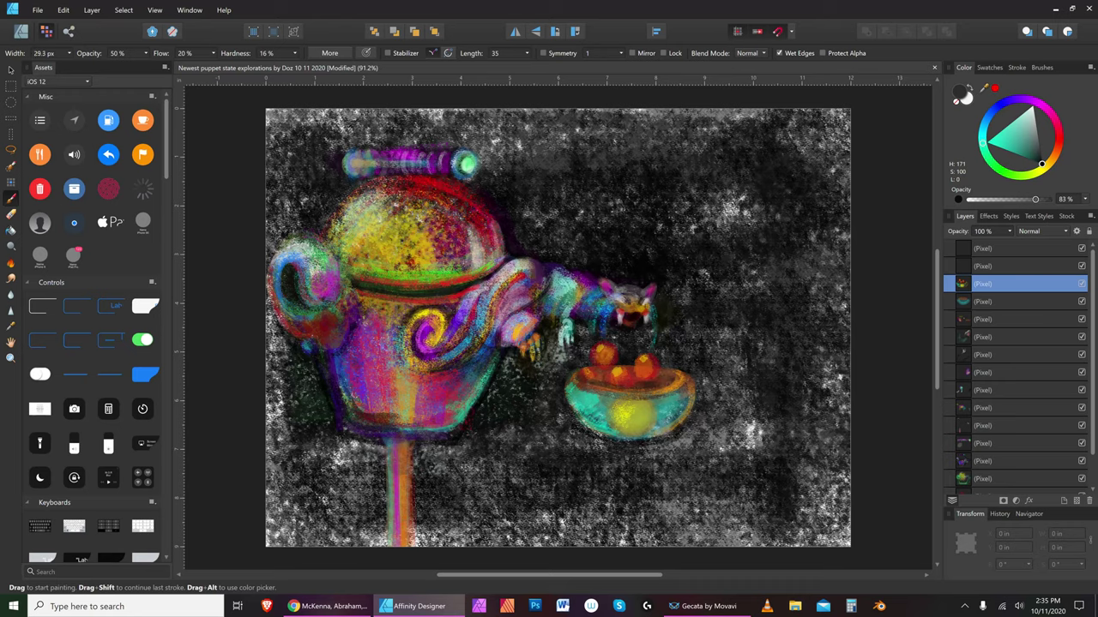
left_click_drag(563, 383, 570, 406)
mouse_move(590, 434)
left_mouse_down()
mouse_move(664, 437)
mouse_move(693, 414)
mouse_move(697, 388)
left_mouse_up()
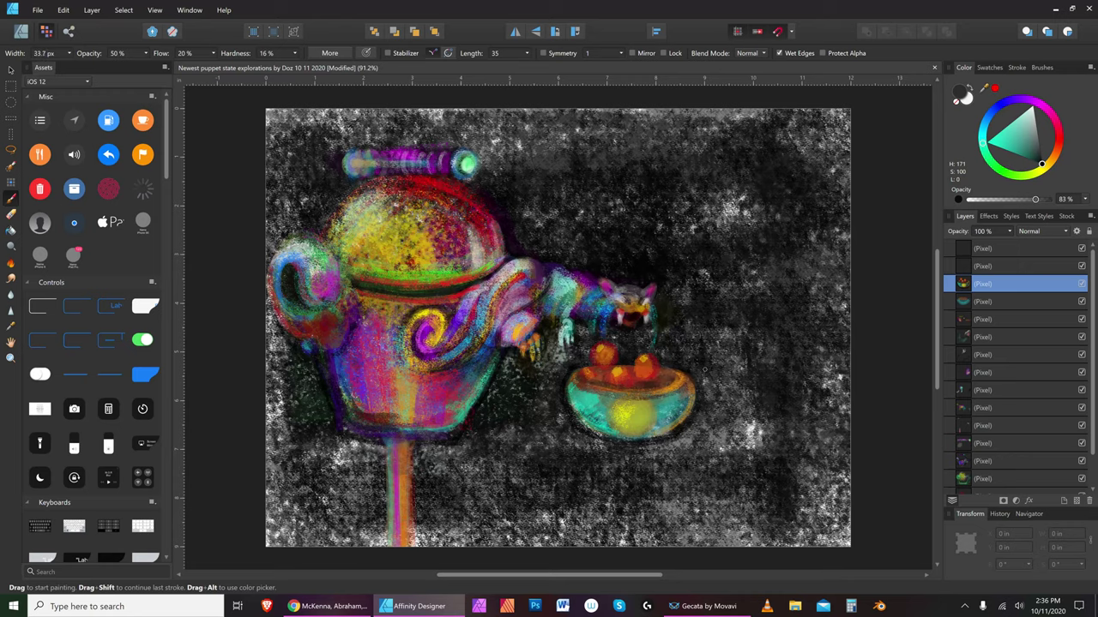
Paint a yellow (H 51, S 100, L 50) post from the bowl's underside down to the canvas's lower edge with an enlarged brush
left_click(1047, 171)
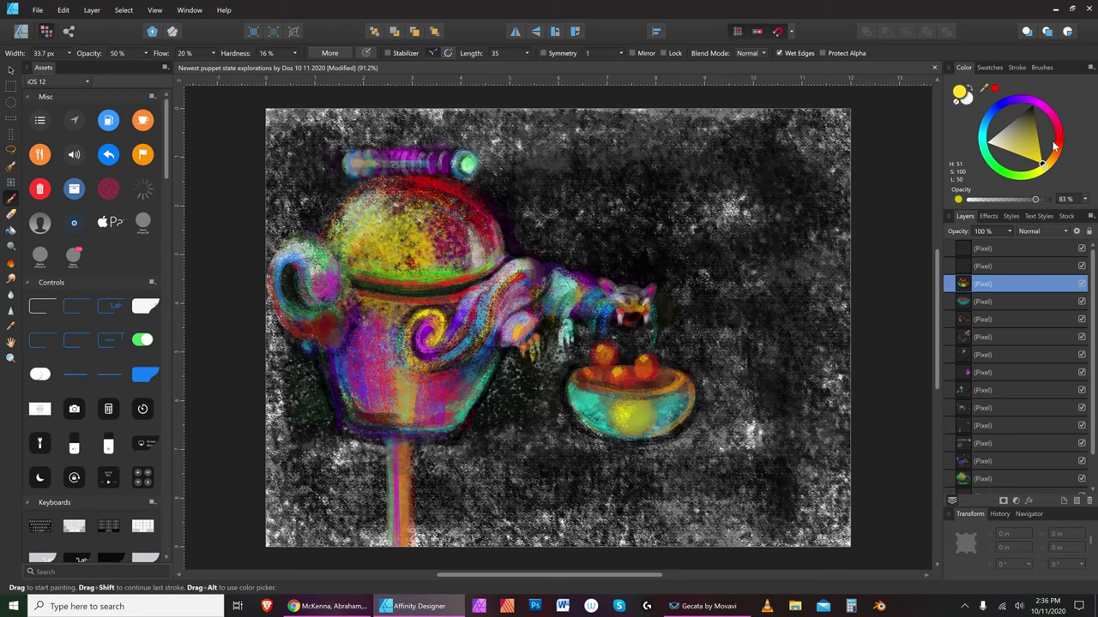
key("bracketright")
key("bracketright")
key("bracketright")
key("bracketright")
key("bracketright")
key("bracketright")
key("bracketright")
key("bracketright")
left_click_drag(636, 439, 631, 556)
left_click_drag(631, 444, 630, 556)
Streak the post beneath the bowl lengthwise with red (H 7, S 100, L 50), using a brush of up to about 48 px
key("bracketleft")
key("bracketleft")
key("bracketleft")
left_click(1056, 142)
key("bracketleft")
mouse_move(634, 443)
left_mouse_down()
mouse_move(634, 544)
mouse_move(625, 549)
left_mouse_up()
key("bracketright")
left_click_drag(623, 463, 622, 547)
key("bracketright")
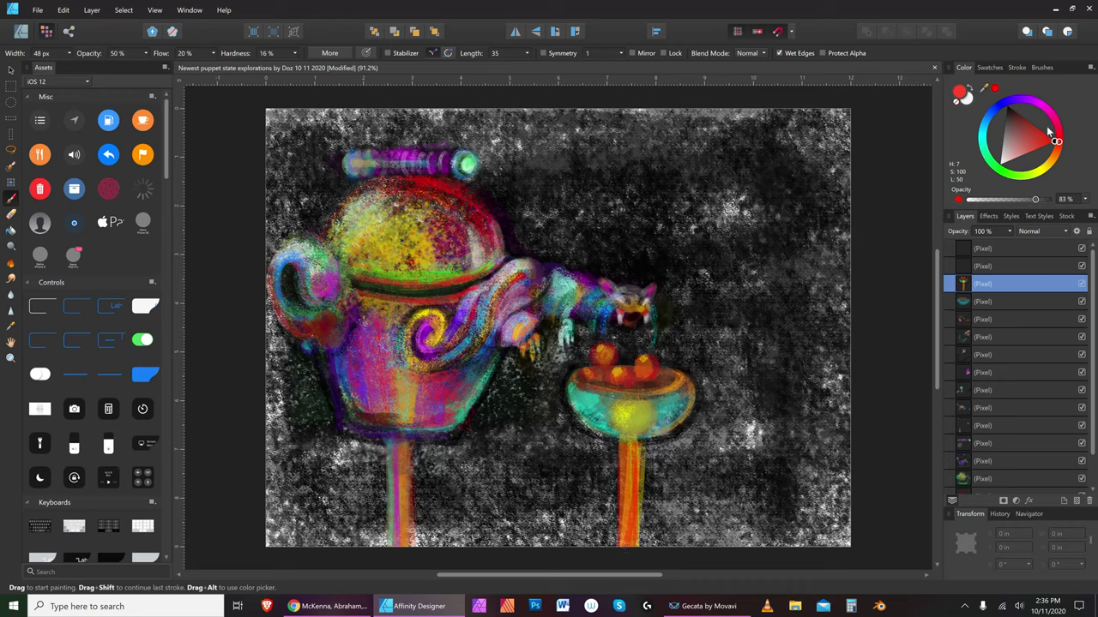
Cover the upper part of the bowl's post with cyan (H 188, S 100, L 50), using an enlarged brush
left_click(985, 132)
left_click_drag(983, 132, 983, 130)
key("bracketright")
key("bracketright")
key("bracketright")
key("bracketright")
key("bracketright")
mouse_move(637, 450)
left_mouse_down()
mouse_move(636, 478)
mouse_move(622, 480)
left_mouse_up()
key("bracketleft")
key("bracketleft")
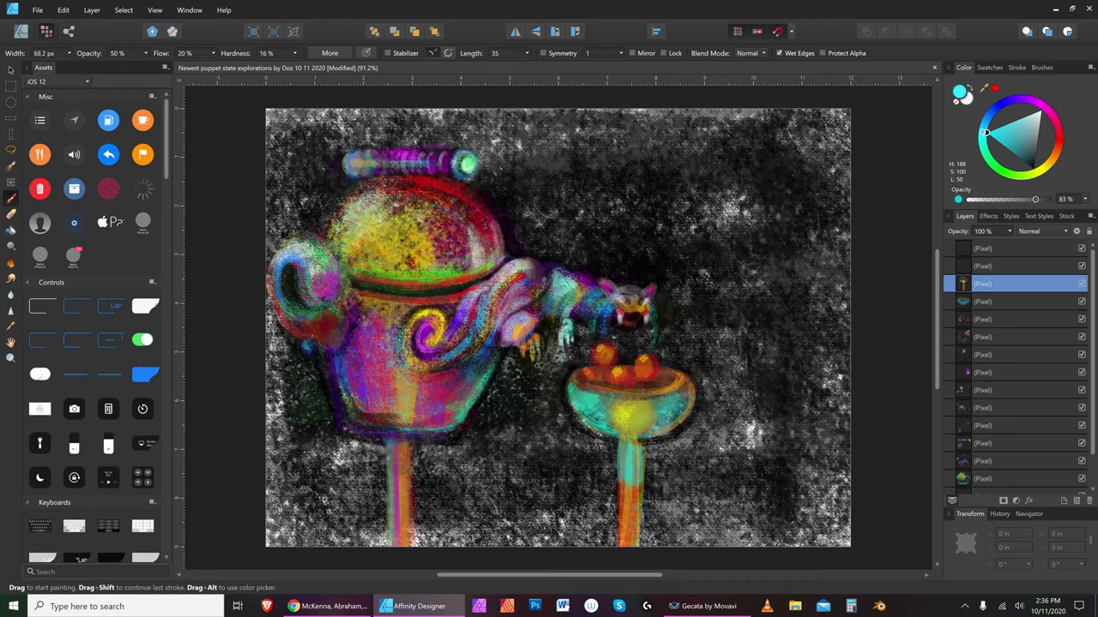
key("bracketleft")
Darken and narrow both edges of the bowl's post with black (L 0), reducing the brush from about 82 px to under 57 px
left_click(1035, 169)
key("bracketright")
key("bracketright")
key("bracketright")
key("bracketright")
left_click_drag(1038, 119, 1041, 108)
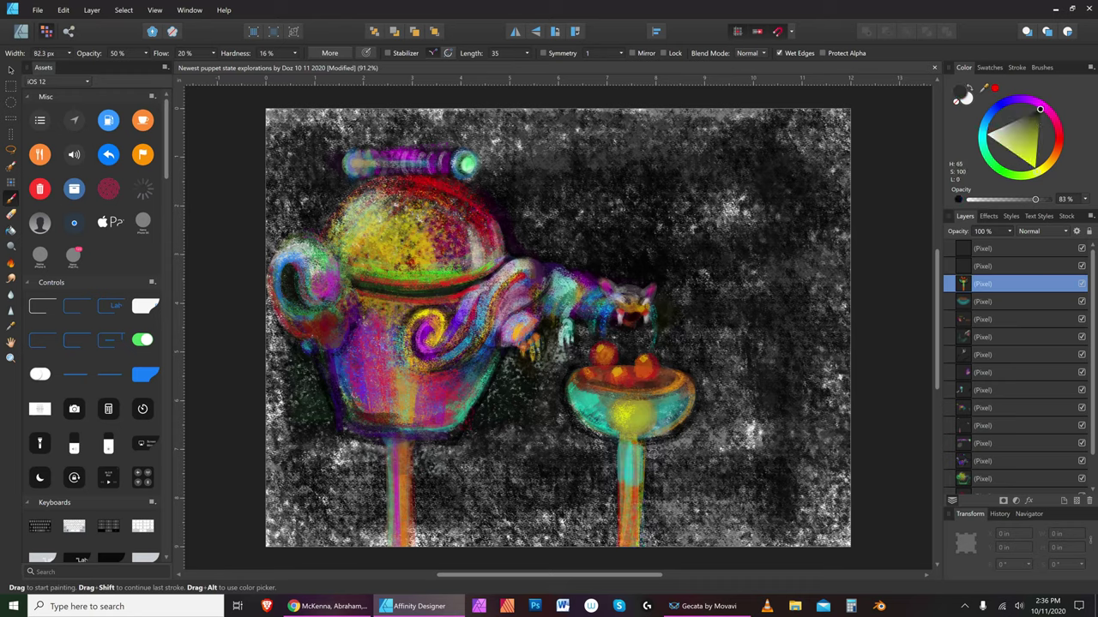
mouse_move(644, 446)
left_mouse_down()
mouse_move(642, 535)
mouse_move(644, 446)
left_mouse_up()
key("bracketleft")
key("bracketleft")
left_click_drag(643, 504, 643, 545)
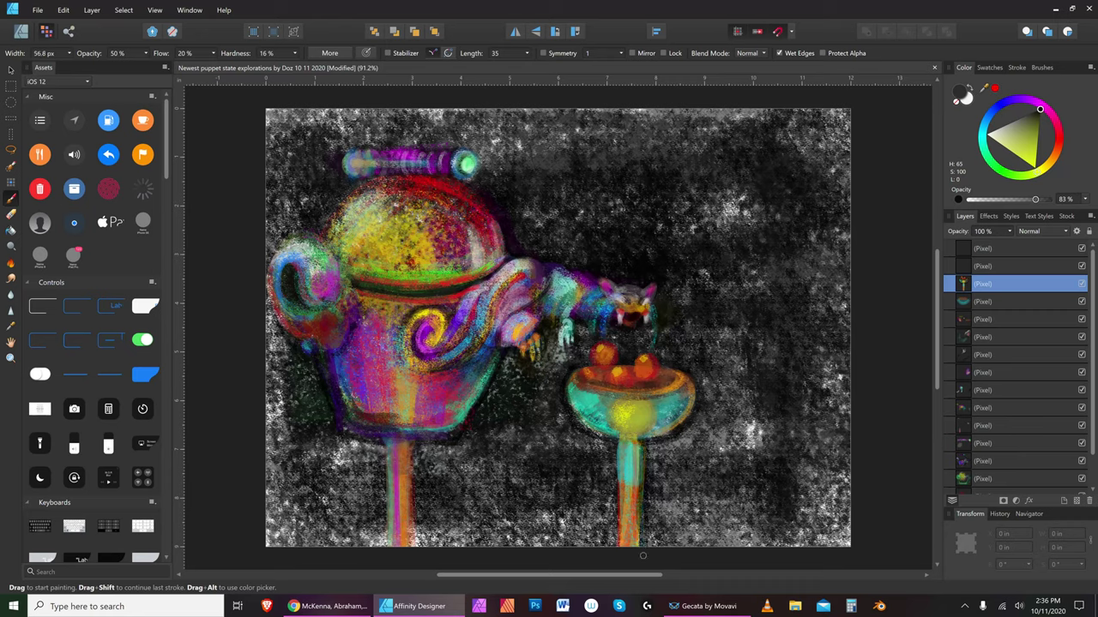
left_click_drag(612, 444, 617, 549)
key("bracketleft")
key("bracketleft")
left_click_drag(641, 450, 636, 565)
Paint a pale highlight (H 65, S 12, L 84) down the centre of the bowl's post, varying the brush up to about 62 px
key("bracketleft")
key("bracketleft")
key("bracketleft")
key("bracketleft")
key("bracketleft")
key("bracketleft")
key("bracketleft")
left_click(999, 135)
key("bracketright")
key("bracketright")
key("bracketright")
key("bracketright")
key("bracketright")
key("bracketright")
key("bracketright")
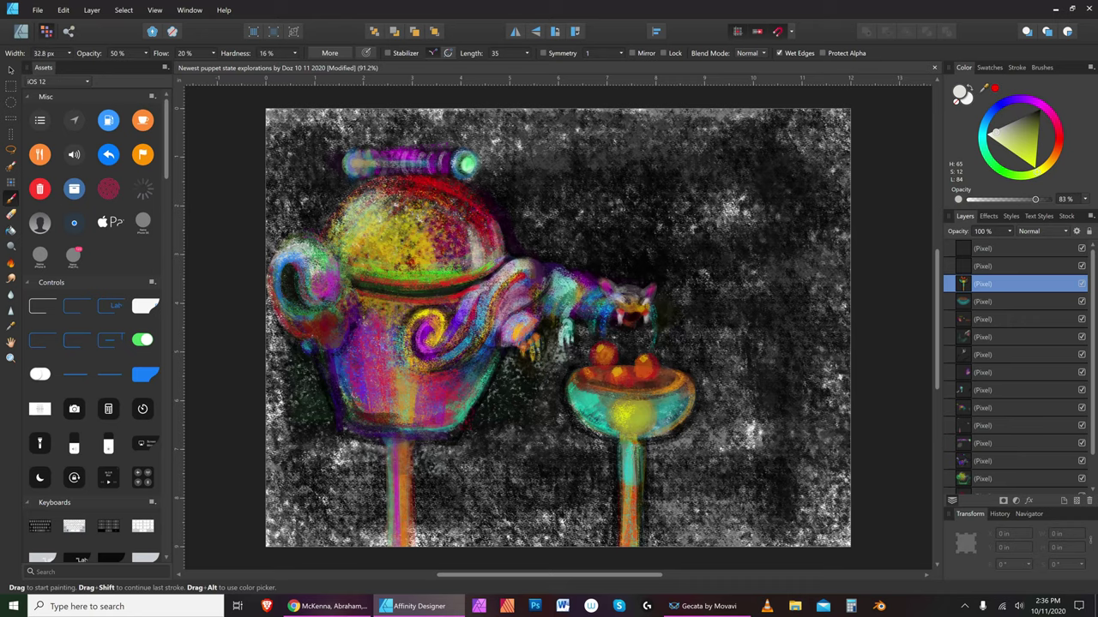
key("bracketleft")
key("bracketleft")
mouse_move(628, 496)
left_mouse_down()
mouse_move(630, 455)
mouse_move(628, 543)
left_mouse_up()
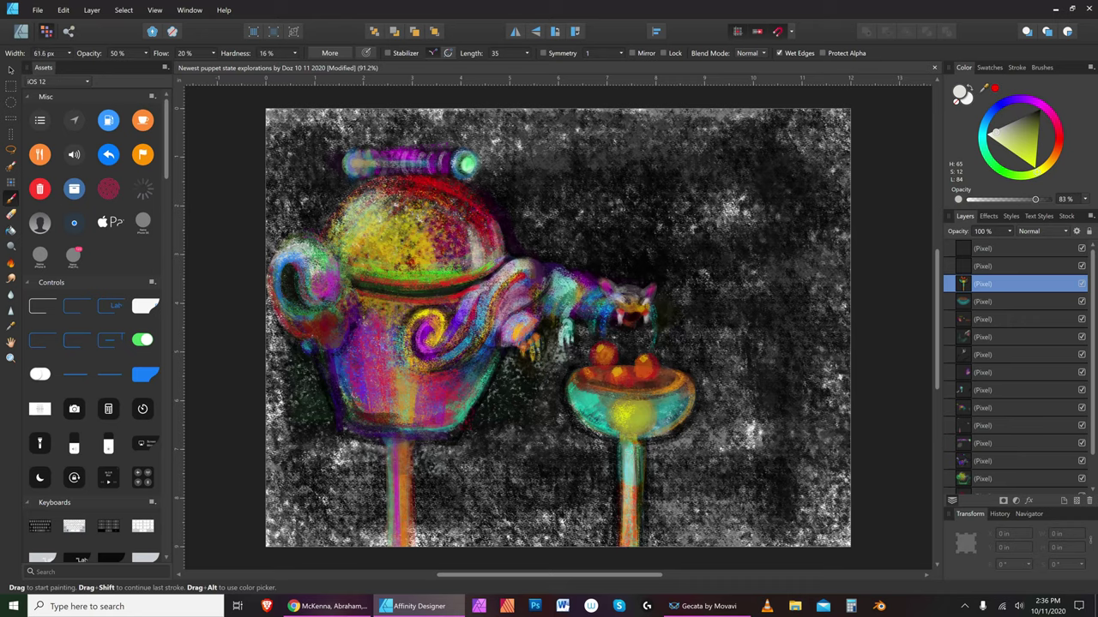
left_click_drag(629, 444, 628, 507)
key("bracketleft")
key("bracketleft")
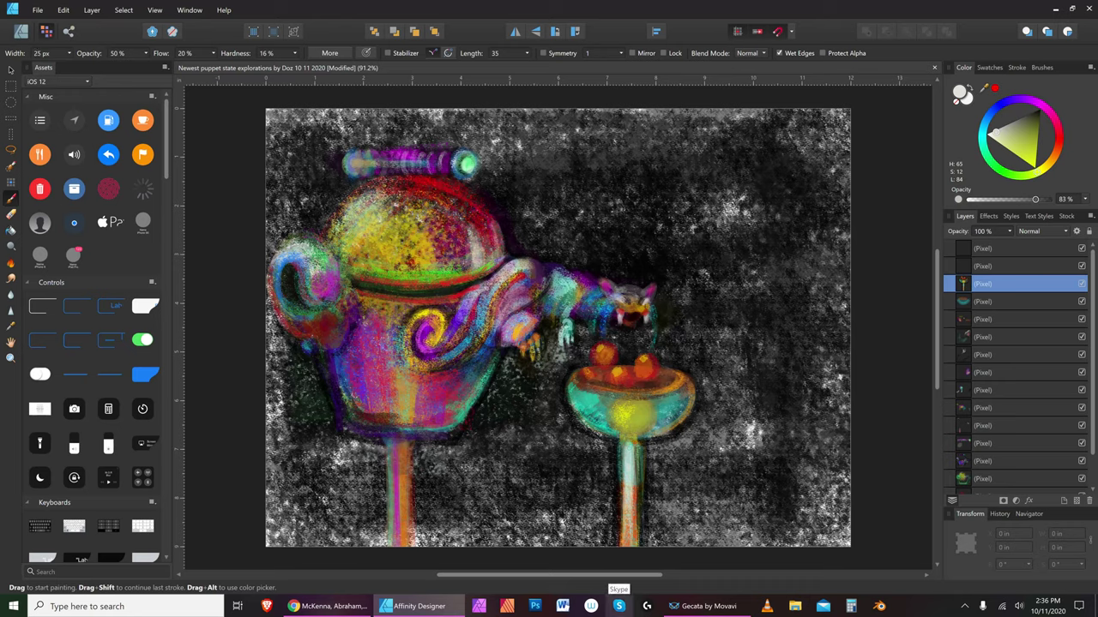
key("bracketright")
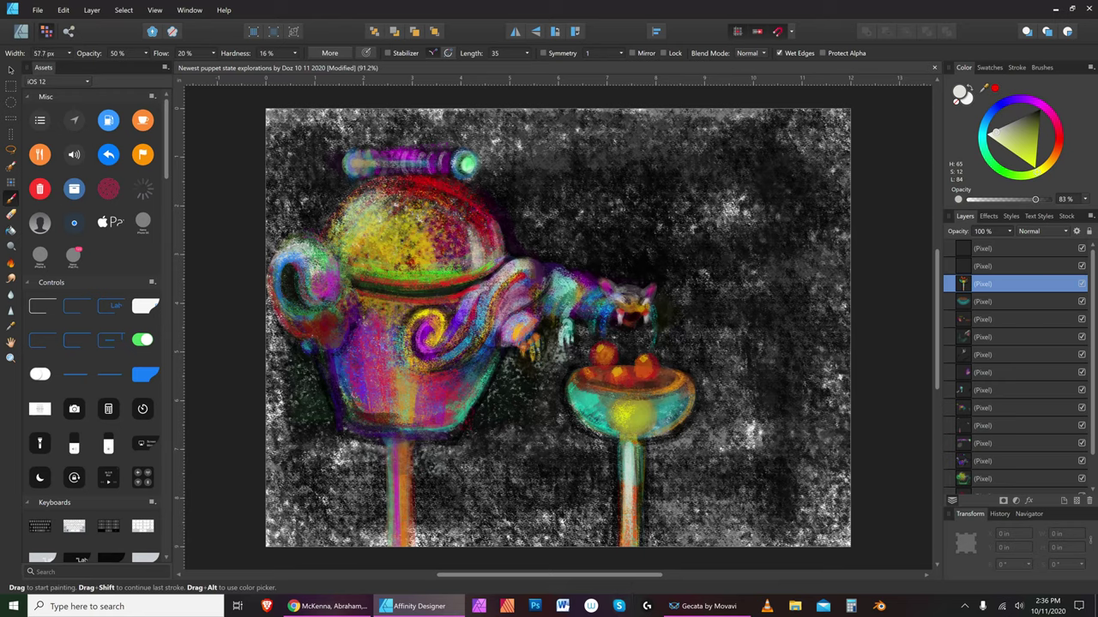
Add pale highlights along the bowl's lower curve, using a brush of about 25 to 31 px
key("bracketleft")
key("bracketleft")
key("bracketleft")
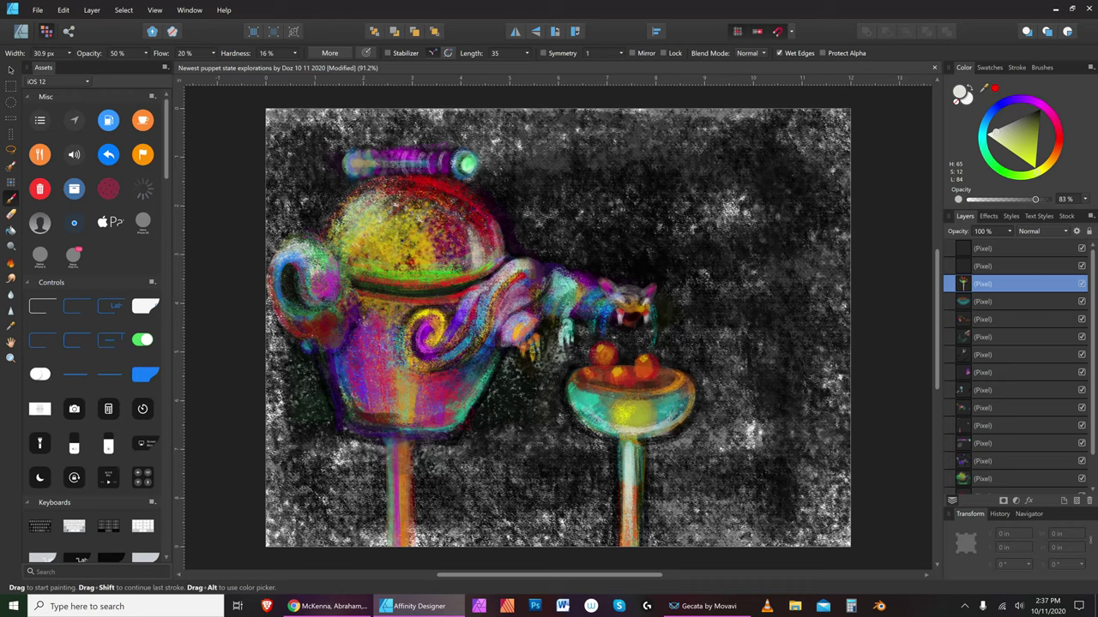
key("bracketright")
key("bracketright")
key("bracketright")
key("bracketright")
key("bracketleft")
key("bracketleft")
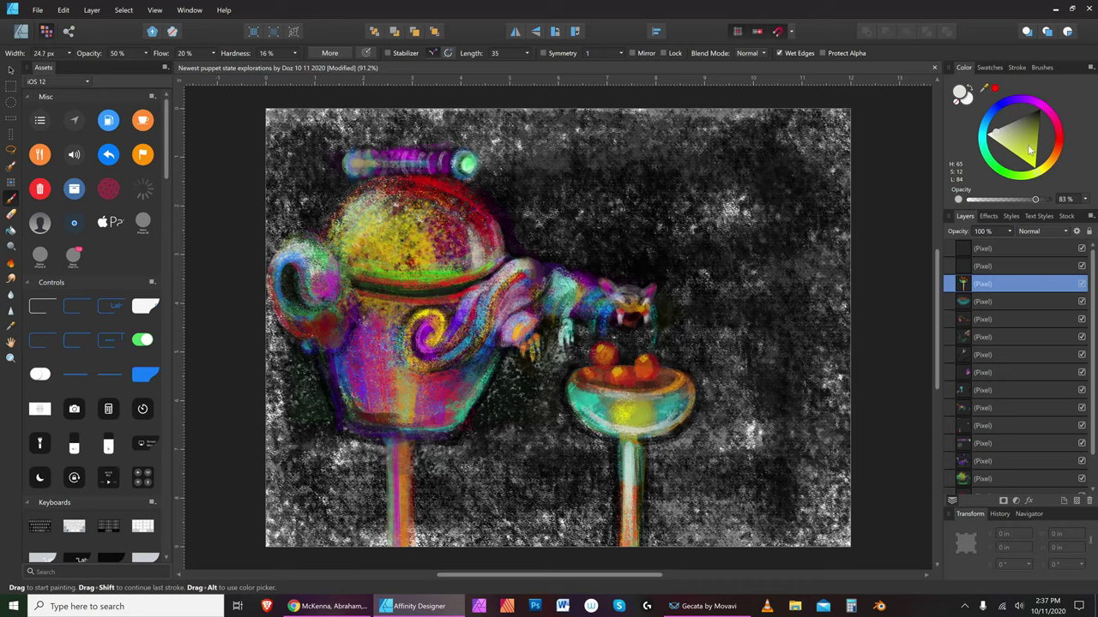
Add a fine pale highlight (H 18, S 12, L 84) below the bowl's rim, using a brush of about 19 px
key("bracketright")
left_click(1056, 151)
key("bracketleft")
key("bracketleft")
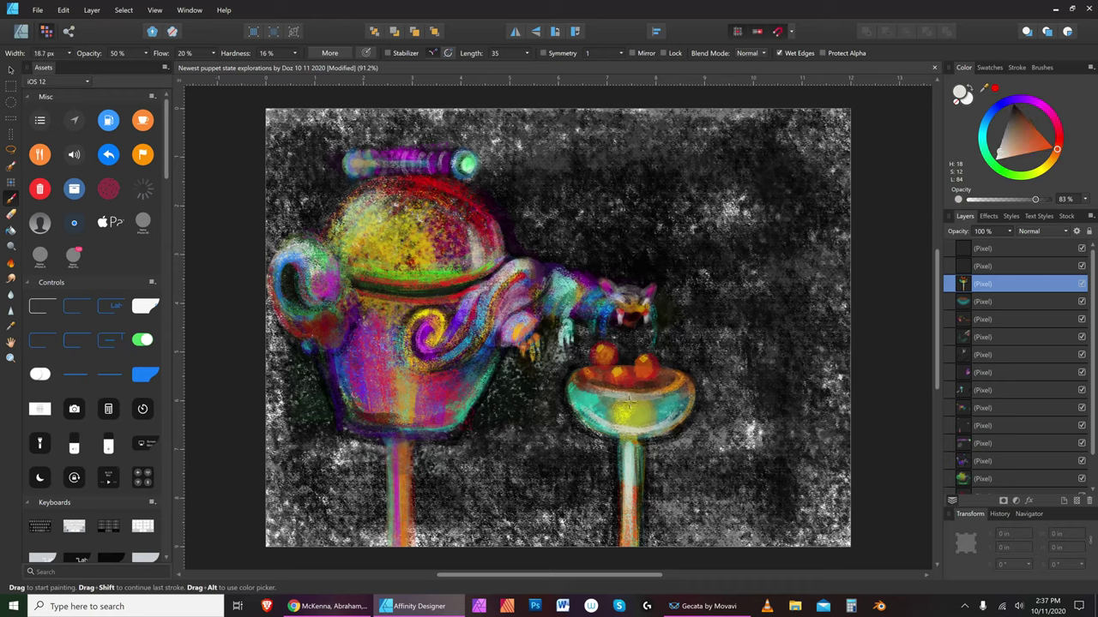
left_click_drag(611, 393, 686, 389)
Paint a red band (H 357, S 100, L 50) along the bowl's front lip, using a brush of about 40 px
left_click(1062, 136)
key("bracketleft")
key("bracketleft")
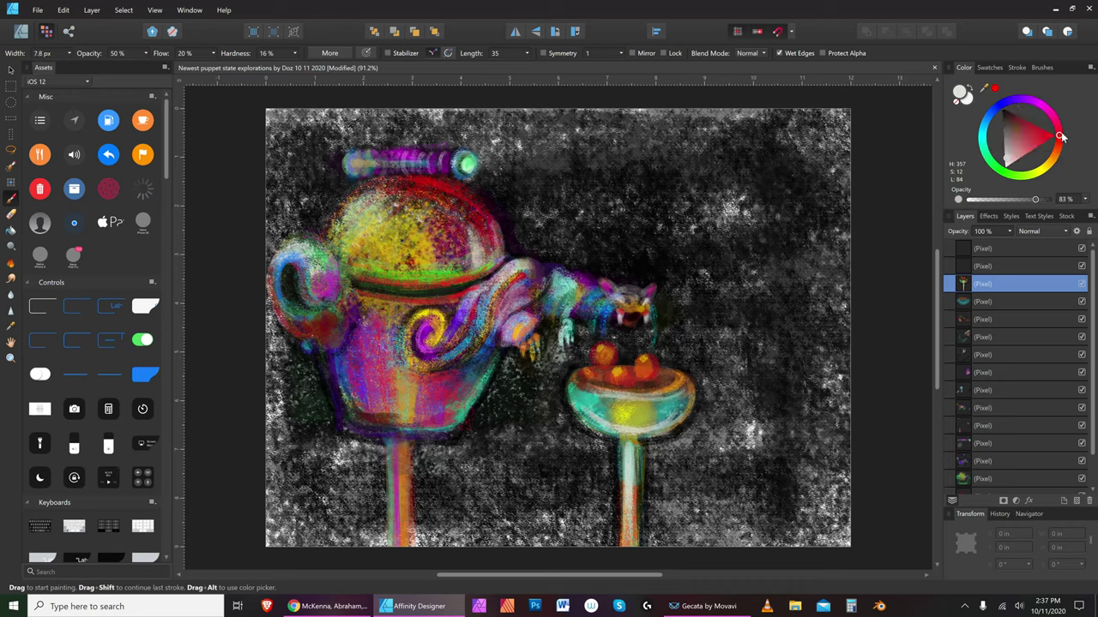
left_click(1051, 138)
left_click(1055, 138)
key("bracketright")
key("bracketright")
key("bracketright")
key("bracketright")
key("bracketright")
key("bracketright")
left_click_drag(592, 395, 679, 396)
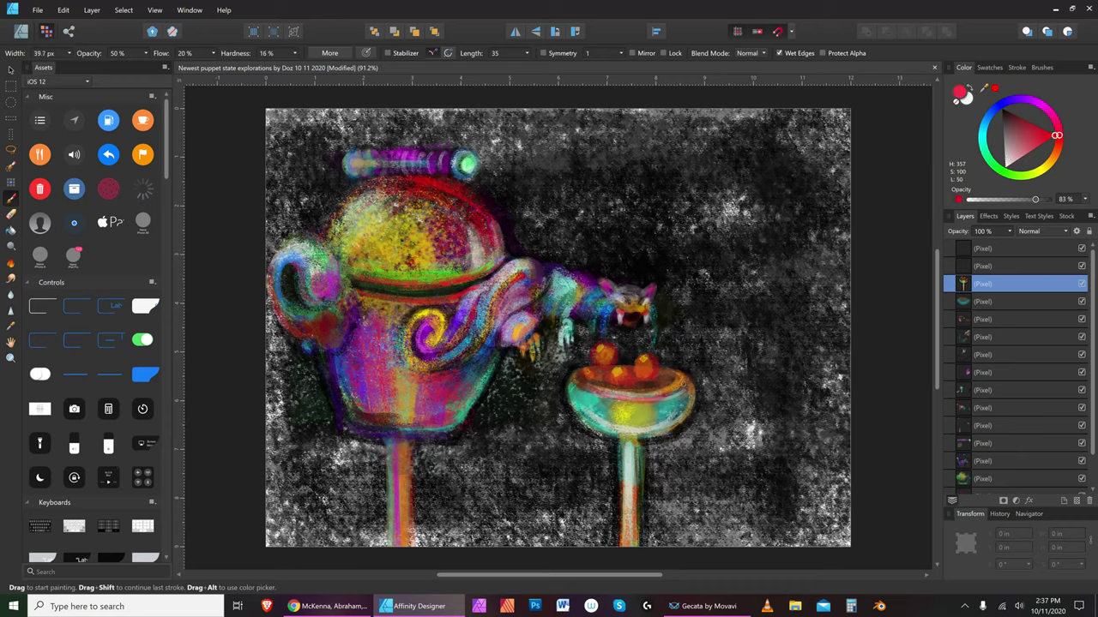
key("bracketleft")
key("bracketleft")
key("bracketright")
key("bracketright")
key("bracketleft")
key("bracketleft")
Brighten the bowl's outer body with cyan (H 181, S 100, L 50), varying the brush around 32 px
left_click(984, 135)
key("bracketleft")
key("bracketleft")
key("bracketright")
key("bracketright")
key("bracketright")
key("bracketright")
key("bracketright")
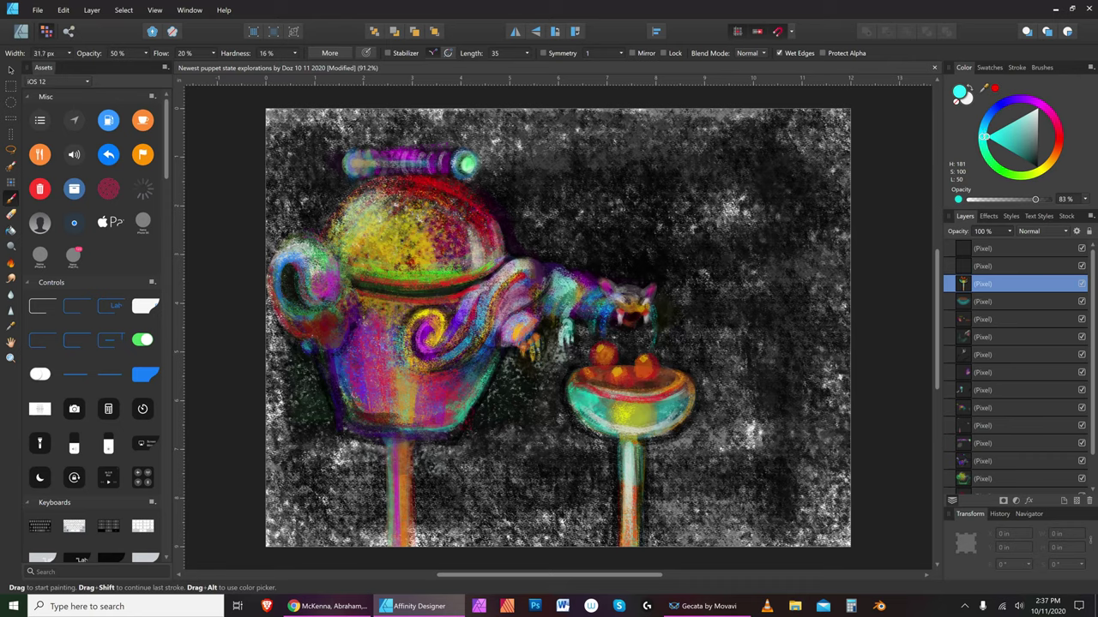
key("bracketleft")
key("bracketleft")
key("bracketright")
key("bracketright")
key("bracketright")
key("bracketleft")
key("bracketleft")
key("bracketleft")
key("bracketleft")
key("bracketleft")
Darken the contours around the bowl's lip with black (L 0), using a brush of about 23 to 25 px
left_click_drag(1037, 171, 1047, 174)
key("bracketright")
key("bracketright")
key("bracketright")
key("bracketright")
key("bracketleft")
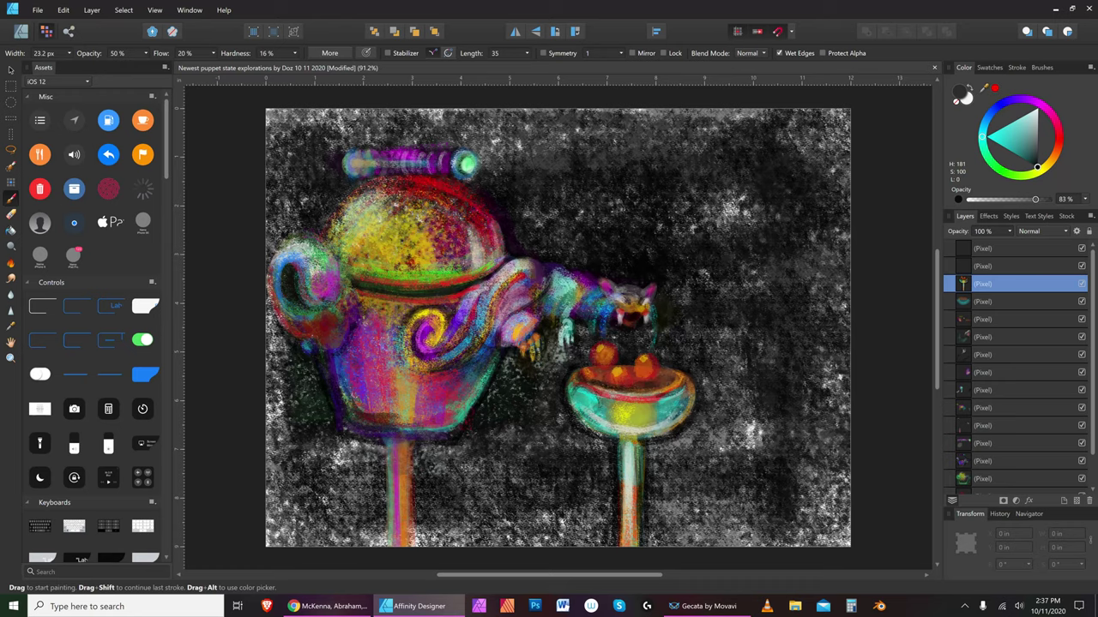
key("bracketleft")
key("bracketleft")
key("bracketleft")
key("bracketleft")
key("bracketleft")
key("bracketleft")
key("bracketleft")
key("bracketleft")
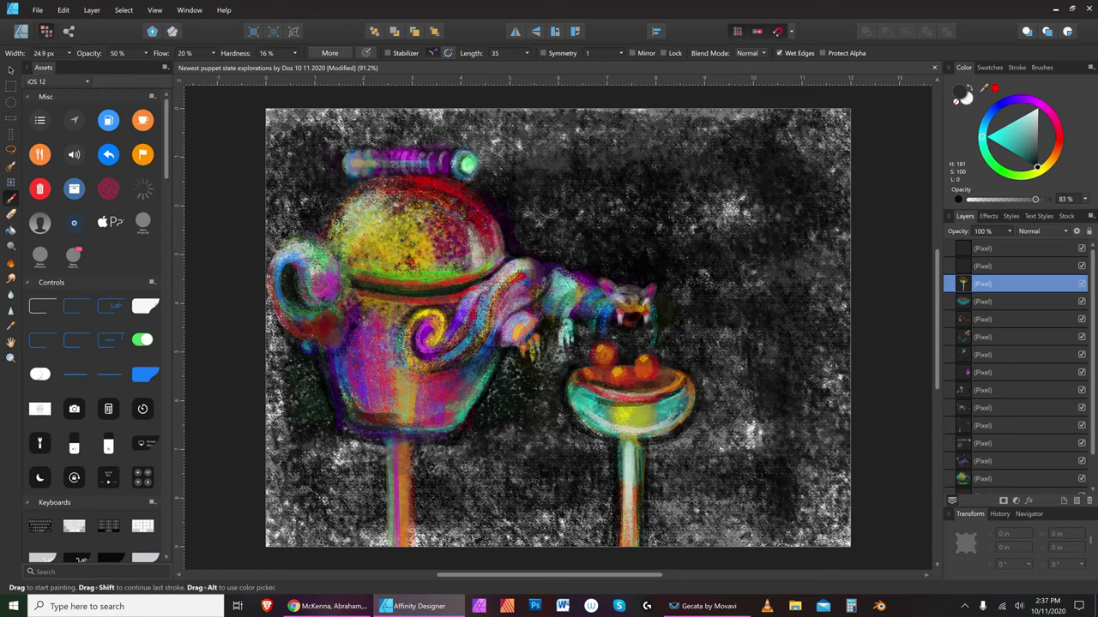
Glaze orange (H 27, S 100, L 50) over the bowl's body, enlarging the brush to about 96 px
key("bracketright")
key("bracketright")
key("bracketright")
key("bracketright")
key("bracketright")
key("bracketright")
key("bracketright")
key("bracketright")
key("bracketright")
key("bracketright")
key("bracketright")
key("bracketright")
key("bracketright")
key("bracketright")
key("bracketright")
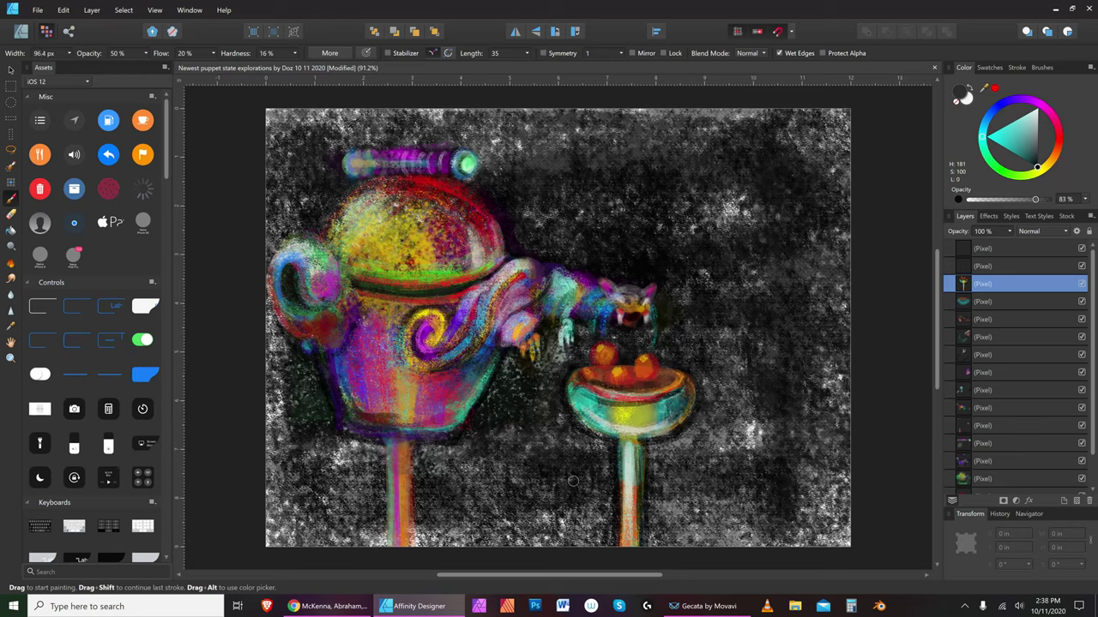
left_click(1059, 161)
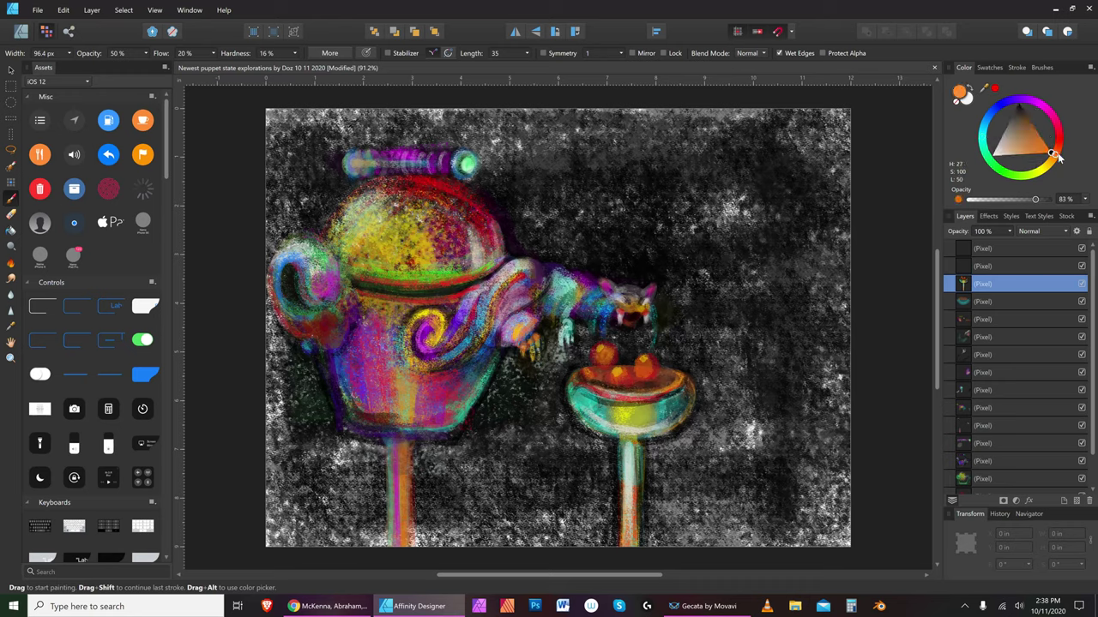
key("bracketleft")
key("bracketleft")
key("bracketleft")
key("bracketright")
key("bracketright")
key("bracketright")
key("bracketright")
key("bracketright")
key("bracketleft")
key("bracketleft")
key("bracketleft")
Paint a near-white highlight (H 27, S 60, L 96) on the left side of the bowl, reducing the brush below about 62 px
left_click(996, 157)
key("bracketleft")
key("bracketleft")
key("bracketleft")
key("bracketleft")
key("bracketleft")
key("bracketleft")
key("bracketleft")
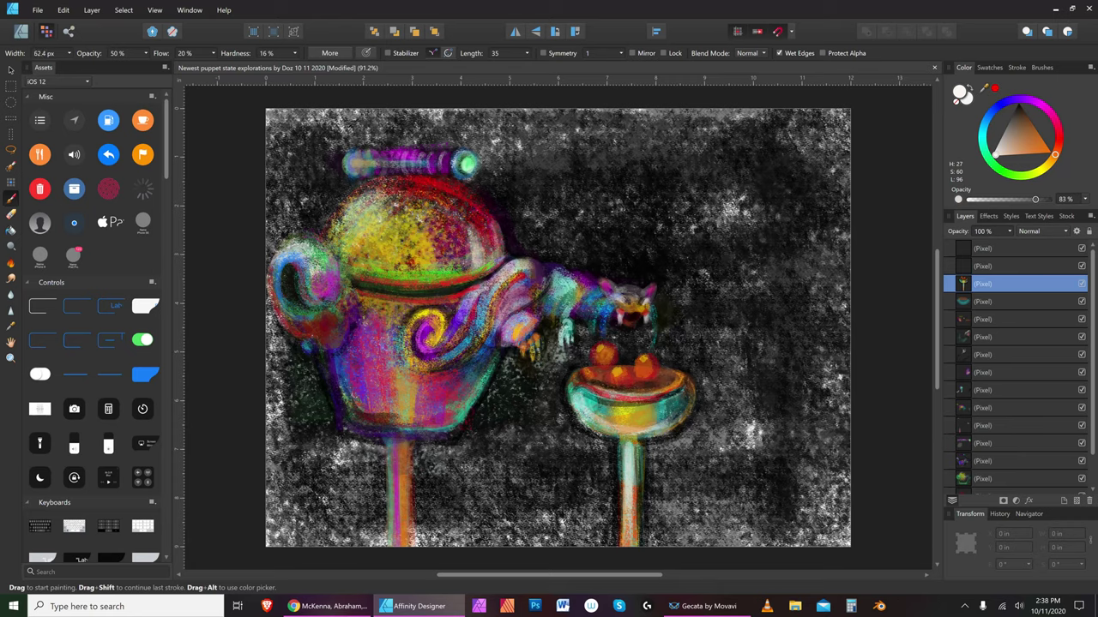
key("bracketleft")
left_click_drag(587, 412, 592, 424)
Run the near-white highlight down the bowl's post, reducing the brush to about 32 px, and save the document
key("bracketleft")
left_click_drag(624, 453, 623, 505)
key("bracketleft")
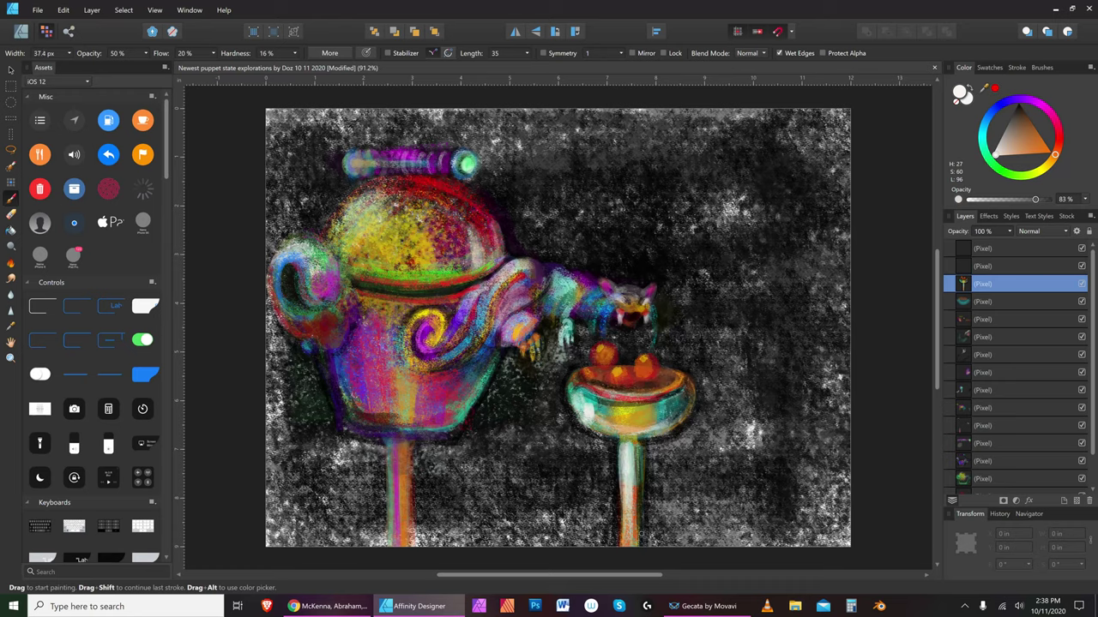
left_click_drag(622, 469, 621, 542)
key("bracketleft")
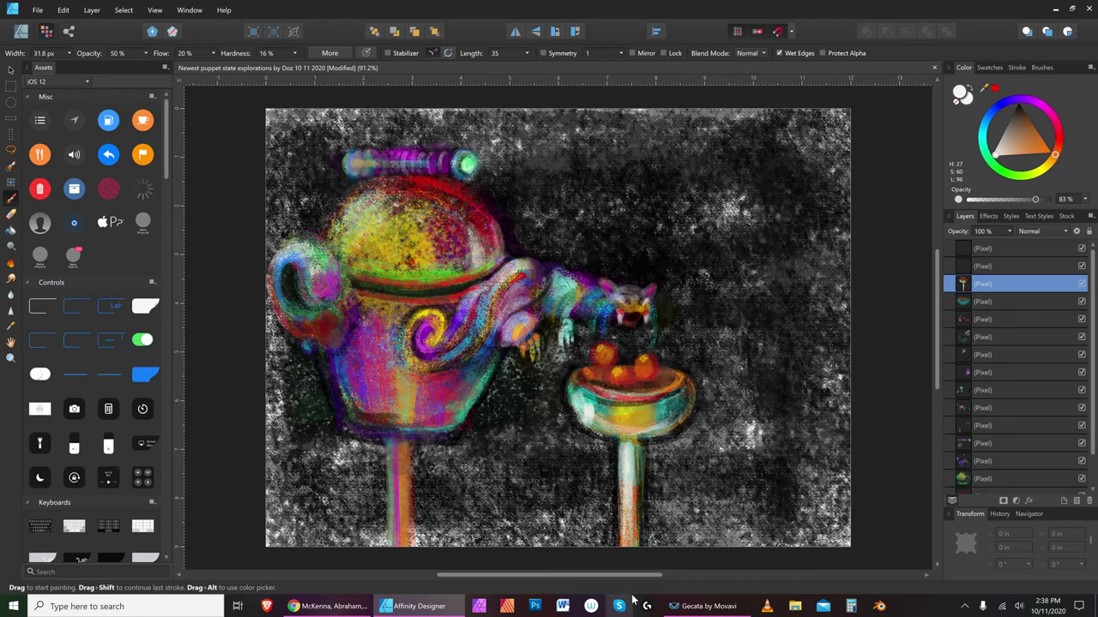
left_click(38, 9)
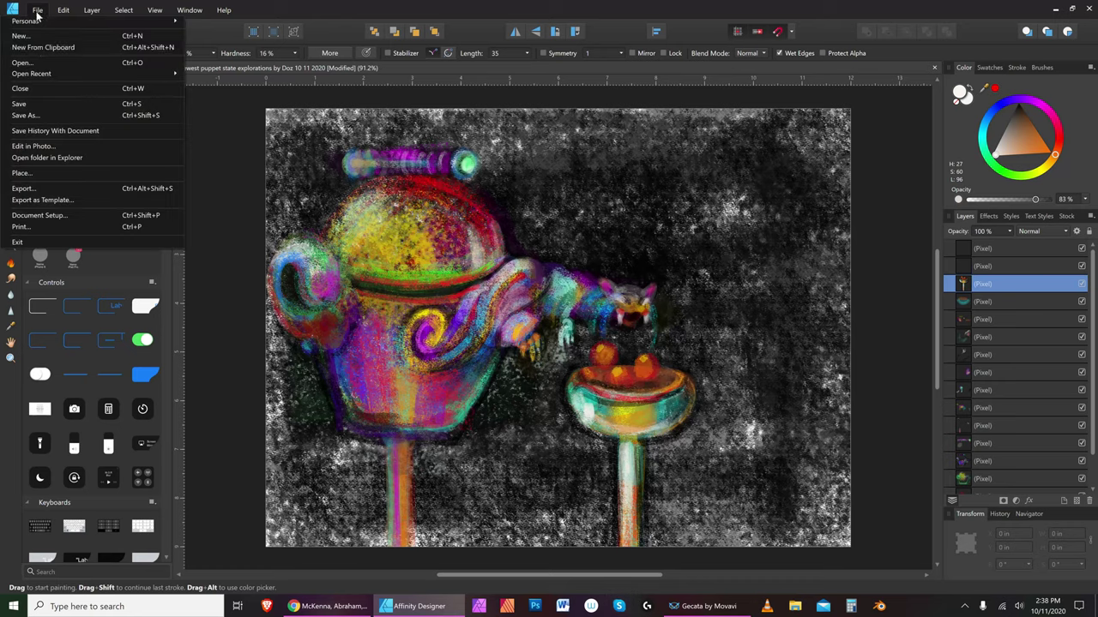
left_click(43, 103)
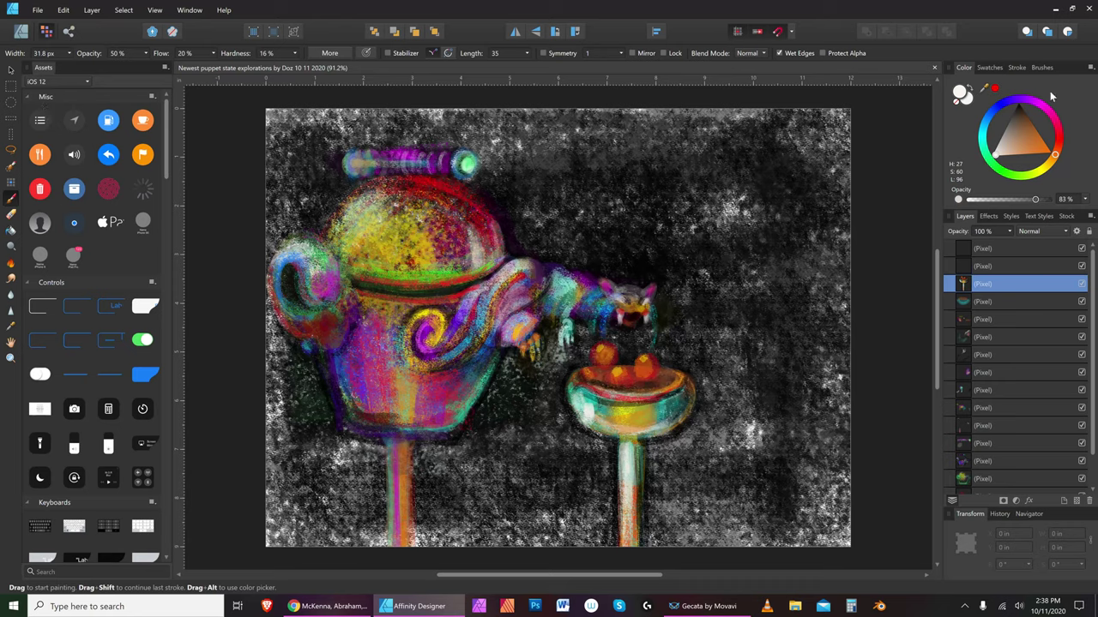
Set the brush colour to crimson (H 343, S 100, L 50) and enlarge the brush to about 196 px
left_click(1059, 130)
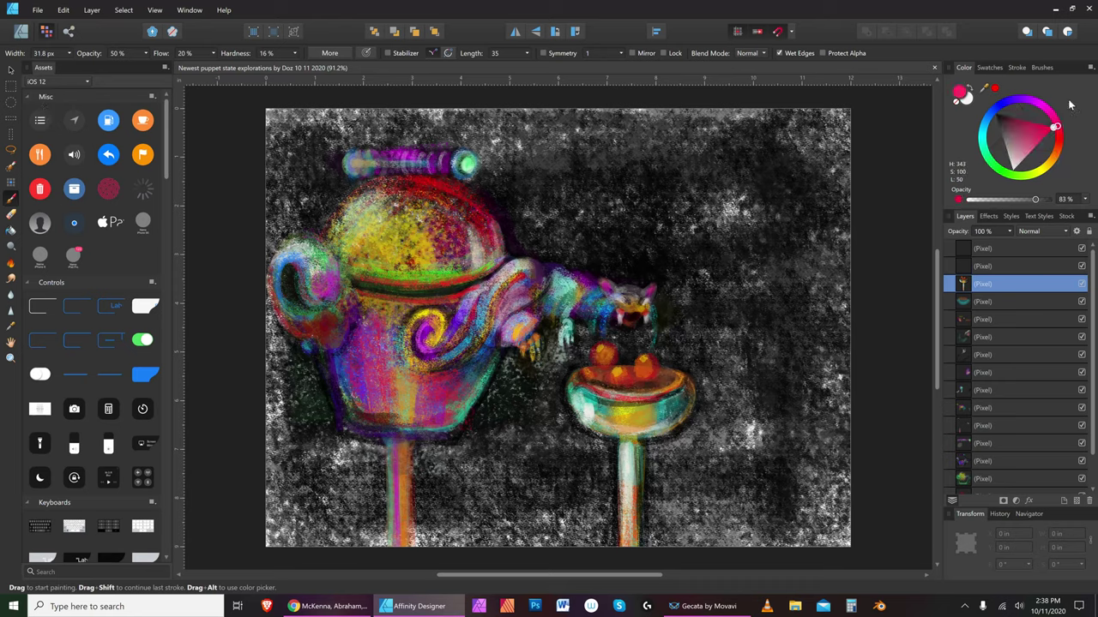
key("bracketright")
key("bracketright")
key("bracketright")
key("bracketright")
key("bracketright")
key("bracketright")
key("bracketright")
key("bracketright")
key("bracketright")
key("bracketright")
key("bracketright")
key("bracketright")
key("bracketright")
Add four empty pixel layers and select the empty layer directly above the bowl post's layer
left_click(1032, 266)
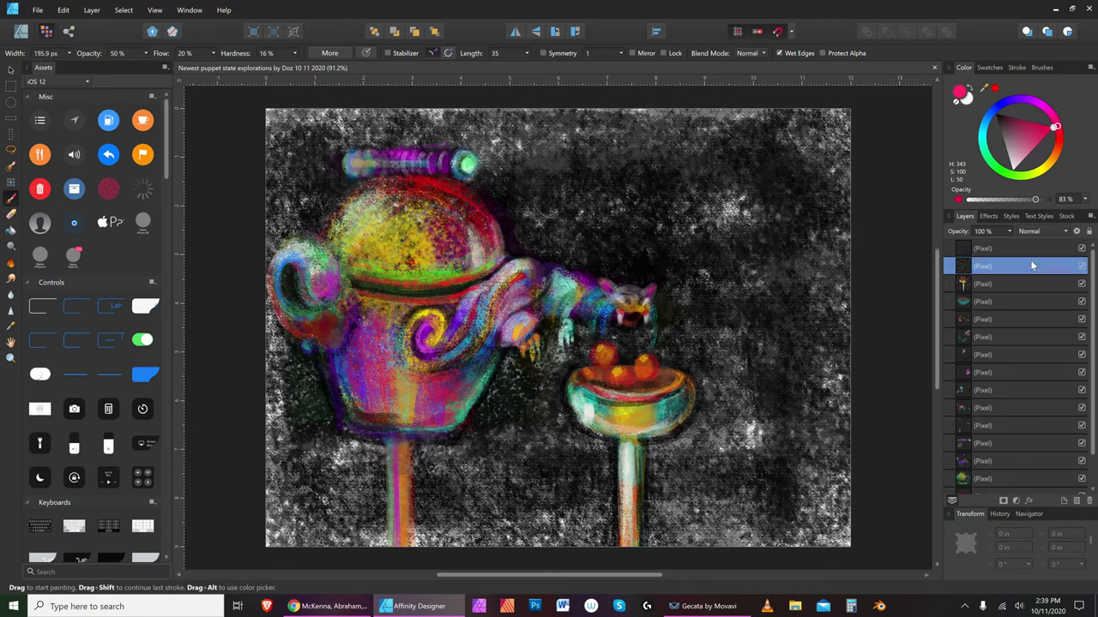
left_click(1078, 503)
left_click(1078, 503)
left_click(1078, 502)
left_click(1078, 501)
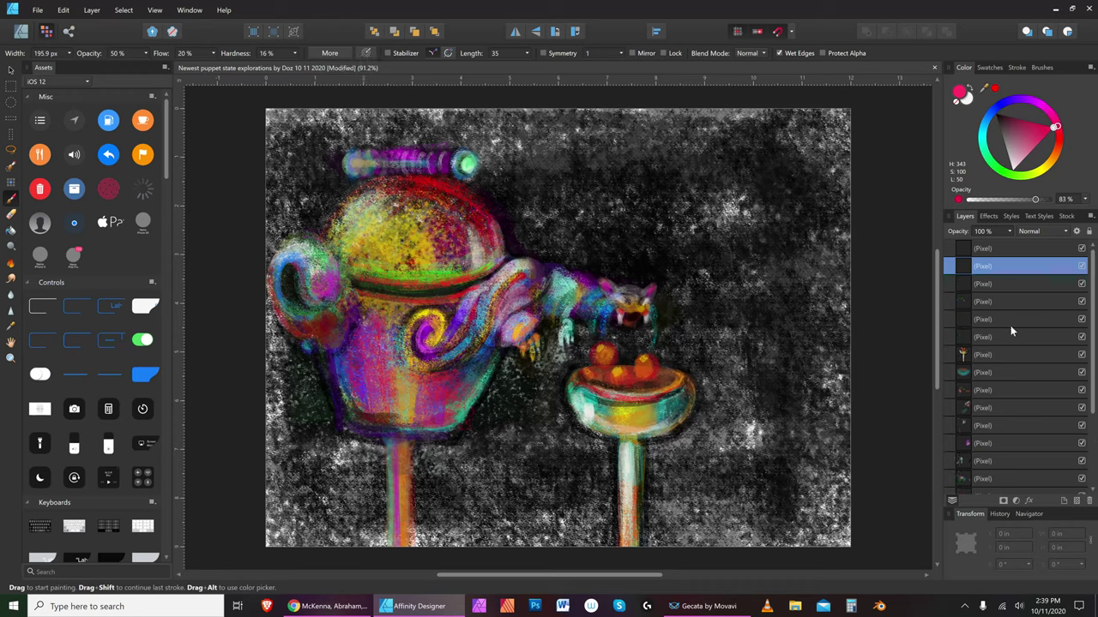
left_click(1019, 337)
Block in a broad crimson area across the upper-right background with overlapping strokes, reducing the brush to about 76 px
key("]")
mouse_move(563, 112)
left_mouse_down()
mouse_move(582, 207)
mouse_move(563, 103)
mouse_move(557, 193)
mouse_move(834, 204)
mouse_move(569, 211)
mouse_move(865, 194)
mouse_move(821, 134)
mouse_move(844, 199)
mouse_move(777, 159)
mouse_move(790, 114)
mouse_move(751, 103)
mouse_move(739, 172)
mouse_move(712, 118)
mouse_move(711, 159)
mouse_move(765, 171)
mouse_move(693, 123)
mouse_move(692, 109)
mouse_move(664, 212)
mouse_move(640, 129)
mouse_move(602, 176)
mouse_move(583, 105)
mouse_move(640, 207)
mouse_move(644, 168)
mouse_move(563, 127)
mouse_move(565, 238)
left_mouse_up()
key("bracketleft")
key("bracketright")
key("bracketleft")
key("bracketleft")
key("bracketleft")
key("bracketleft")
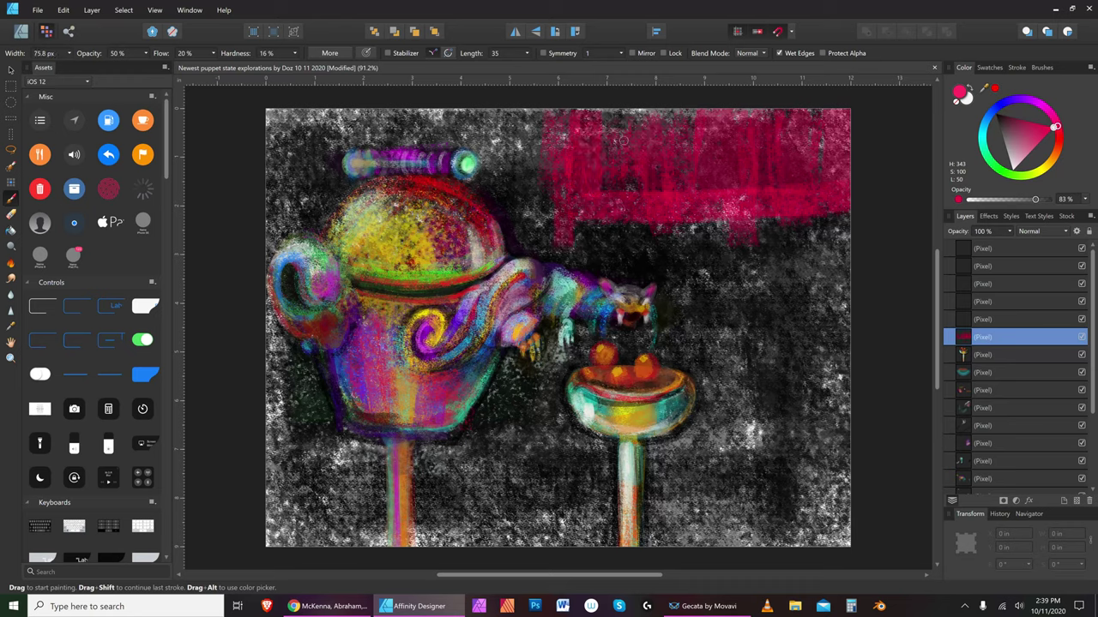
Extend the crimson area downward with ragged vertical streaks along its lower edge, using a brush of about 68 to 108 px
key("bracketright")
key("bracketright")
key("bracketright")
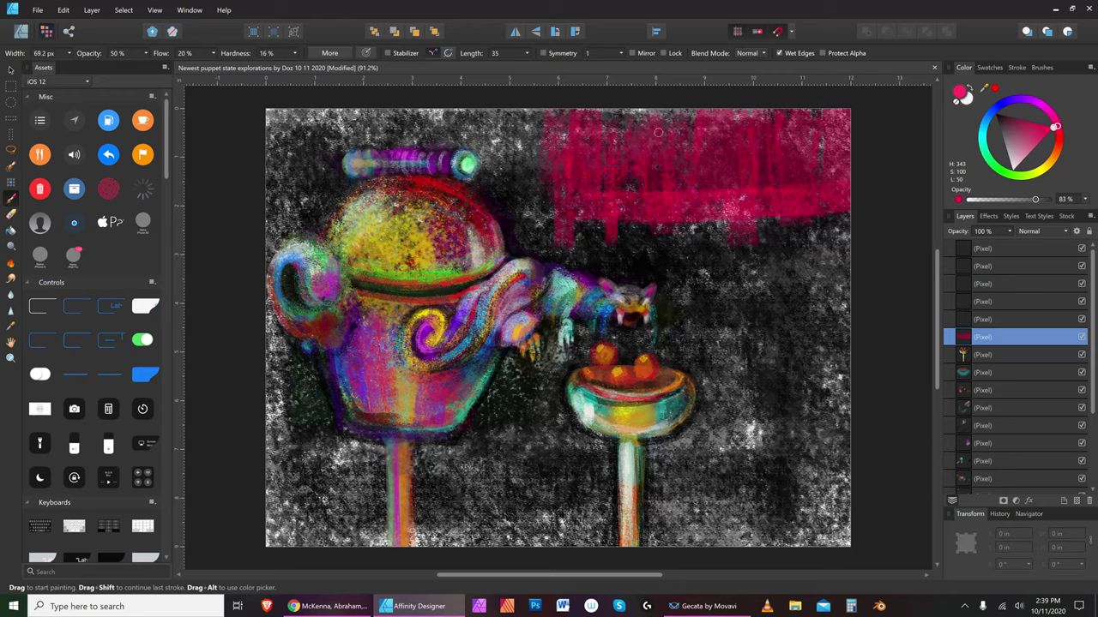
left_click_drag(660, 142, 656, 216)
key("bracketright")
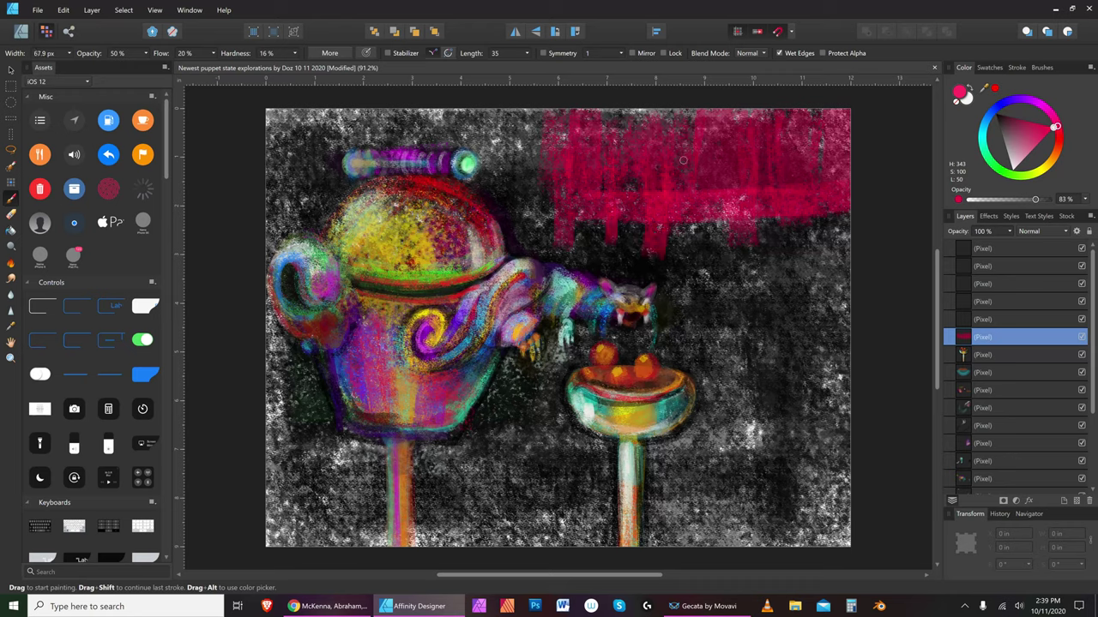
left_click_drag(698, 125, 704, 214)
key("bracketleft")
key("bracketleft")
key("bracketleft")
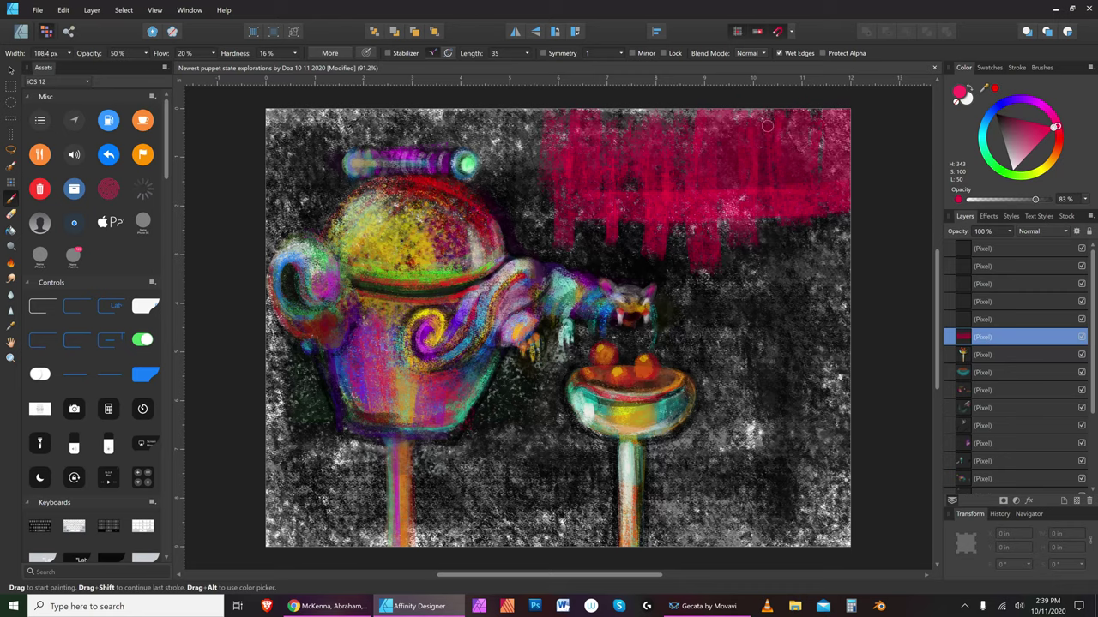
left_click_drag(777, 137, 775, 283)
key("bracketleft")
key("bracketleft")
left_click_drag(809, 128, 818, 214)
left_click_drag(822, 146, 824, 245)
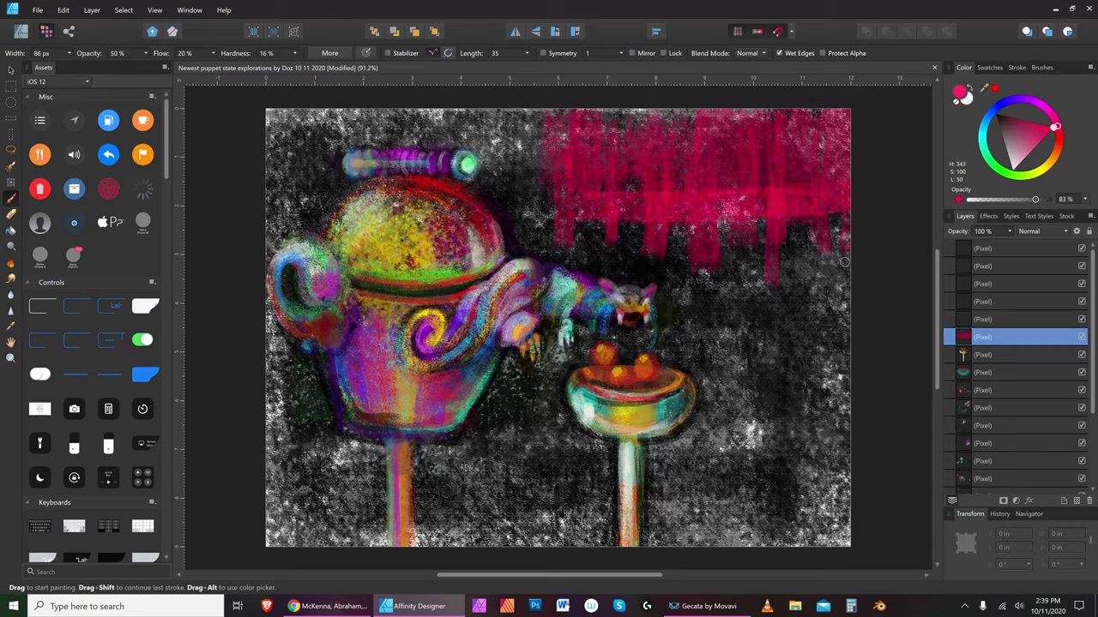
Layer orange-red vertical streaks (H 19, S 100, L 50) over the crimson area, varying the brush from about 107 to 259 px
left_click_drag(1058, 161, 1064, 135)
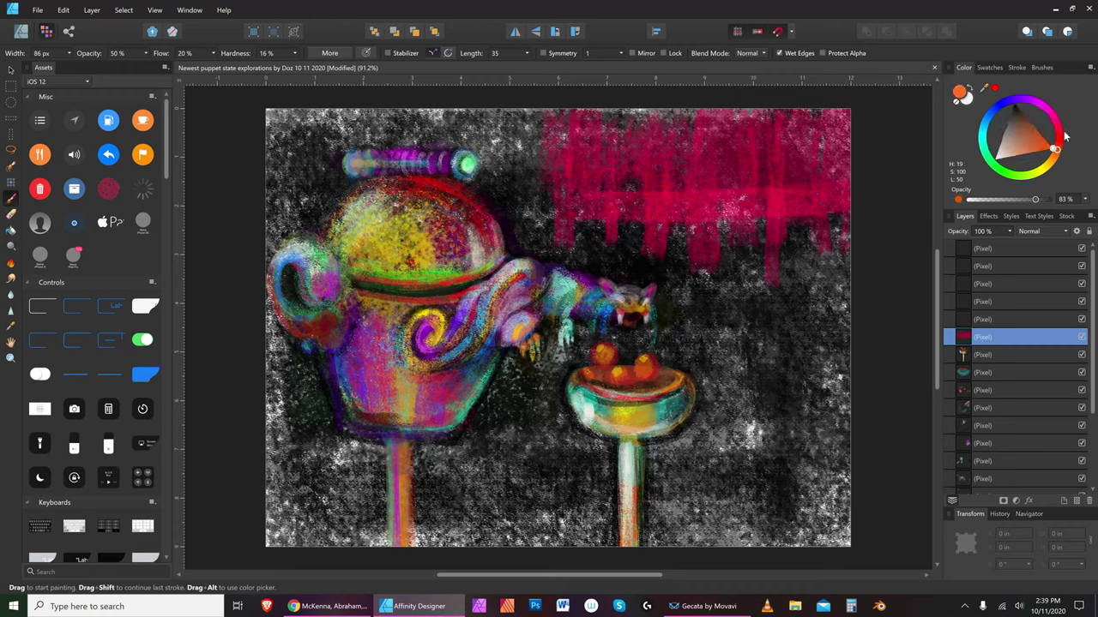
key("[")
key("bracketright")
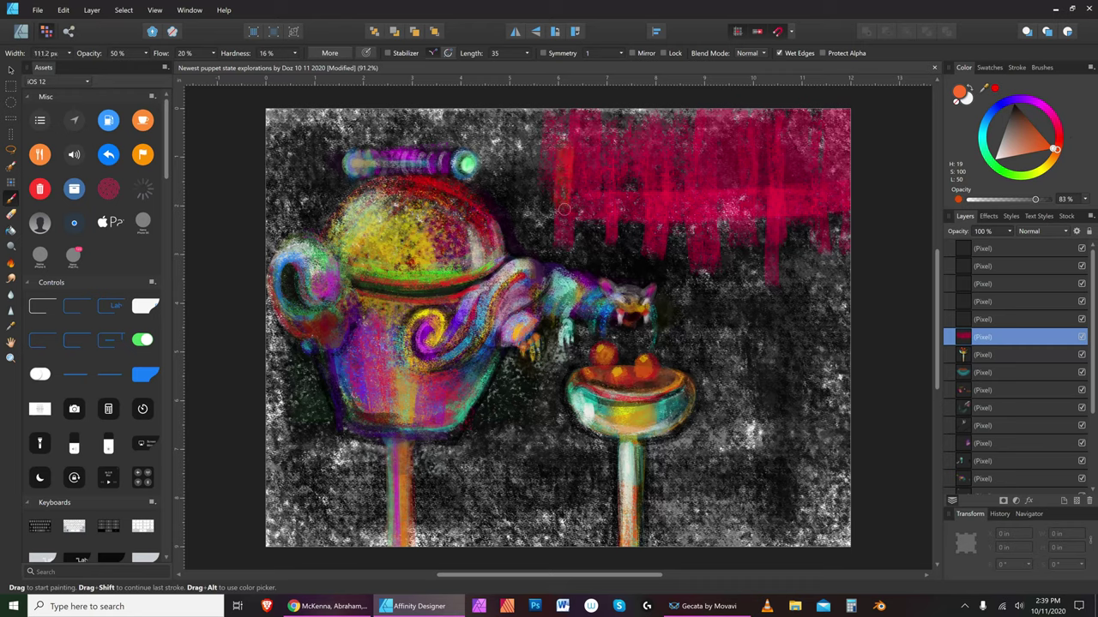
key("bracketleft")
left_click_drag(652, 197, 647, 120)
key("bracketright")
mouse_move(701, 196)
left_mouse_down()
mouse_move(700, 128)
mouse_move(699, 225)
left_mouse_up()
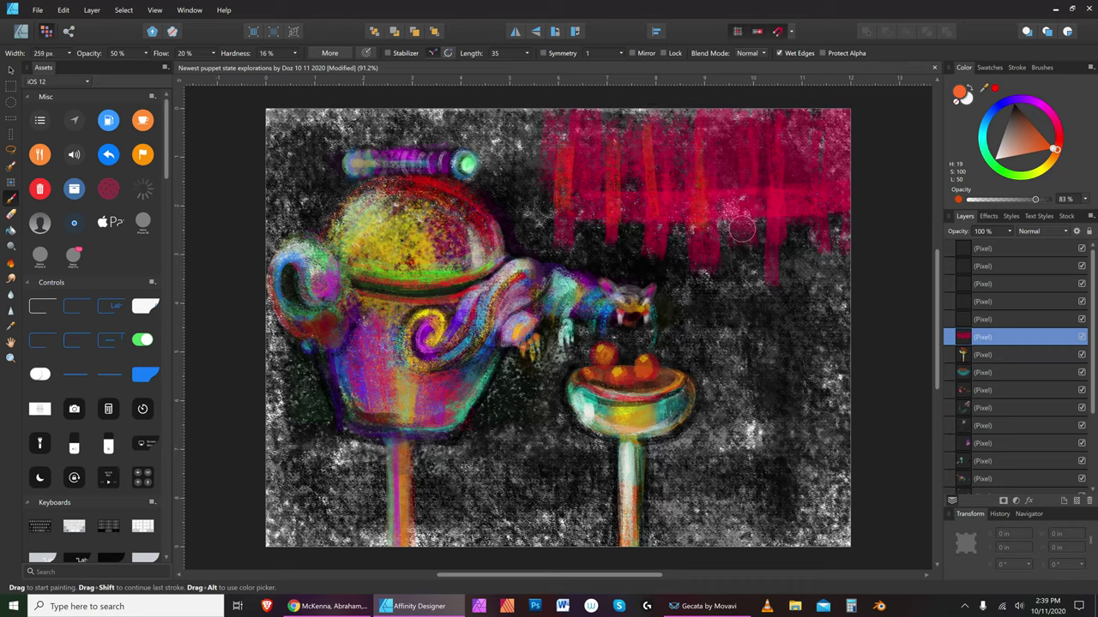
left_click_drag(742, 179, 745, 143)
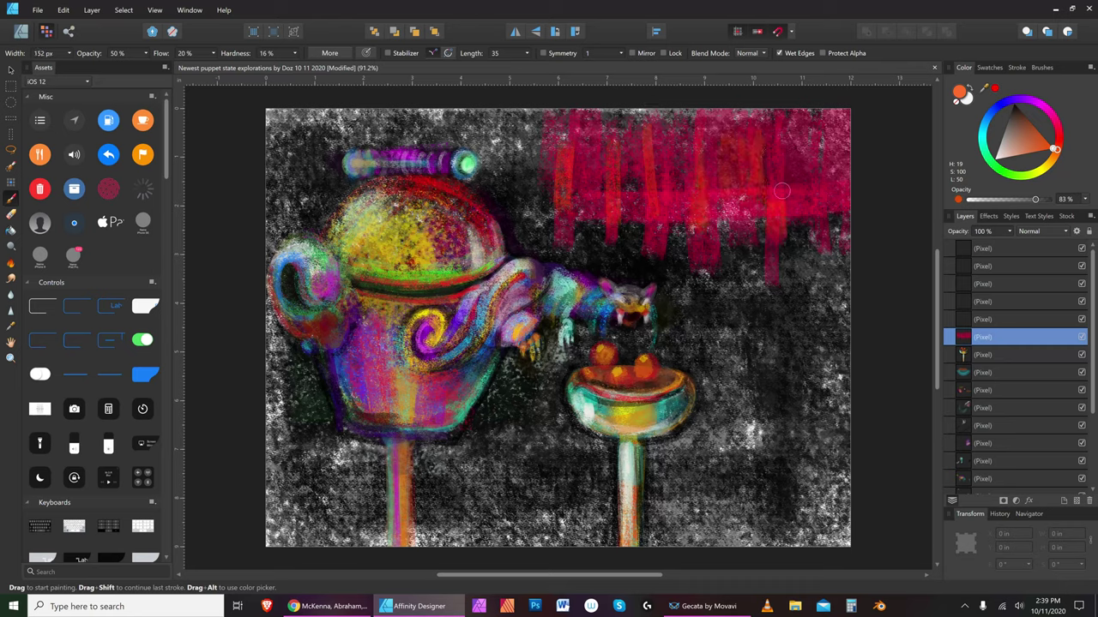
key("bracketleft")
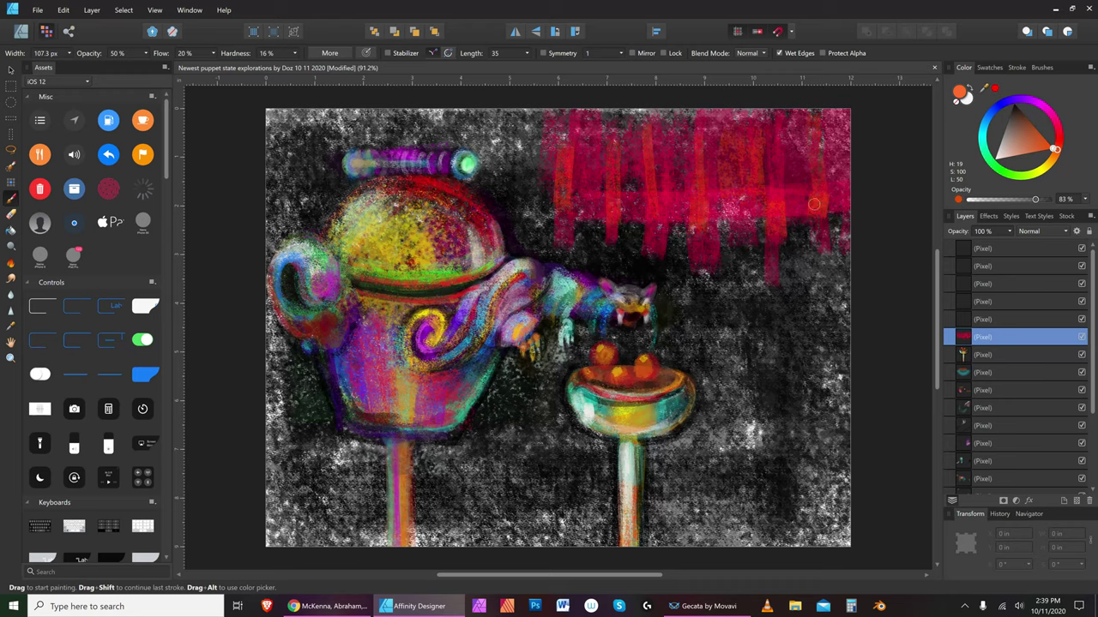
Define the left edge of the crimson area with near-black (L 4), using a brush of about 31 px
key("bracketleft")
key("bracketleft")
key("bracketleft")
left_click(1017, 106)
left_click_drag(549, 125, 550, 214)
left_click_drag(549, 123, 543, 242)
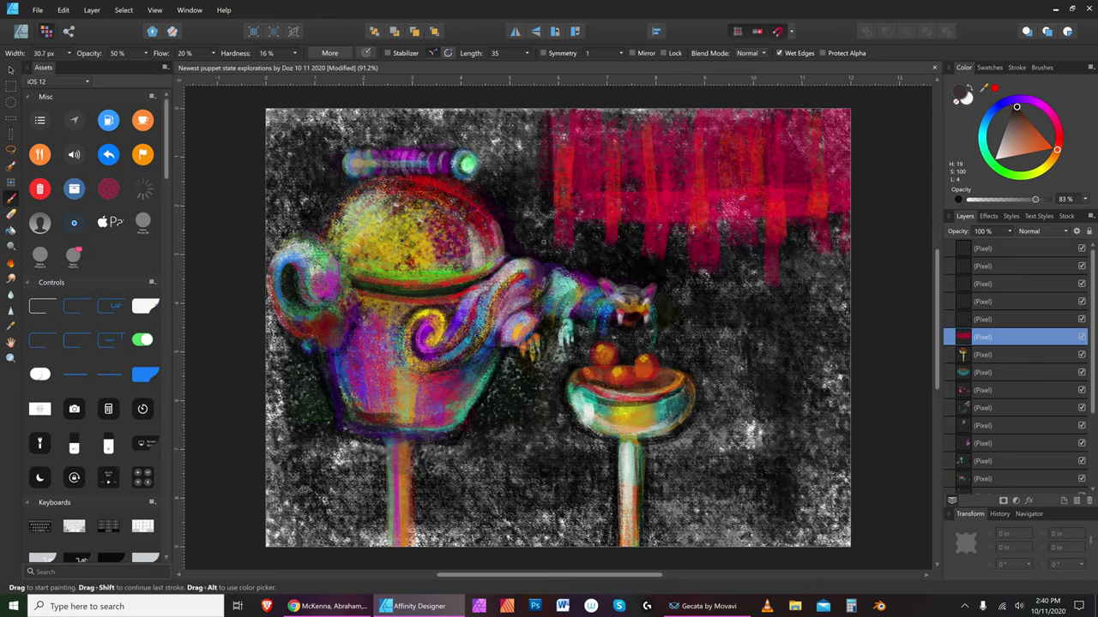
Block in a broad orange band (H 21, S 84, L 53) across the lower-right background with an enlarged brush
key("bracketleft")
key("bracketright")
mouse_move(1044, 153)
left_mouse_down()
mouse_move(1058, 151)
mouse_move(1041, 146)
left_mouse_up()
key("bracketright")
key("bracketright")
key("bracketright")
key("bracketright")
key("bracketright")
key("bracketright")
key("bracketright")
key("bracketright")
key("bracketright")
key("bracketright")
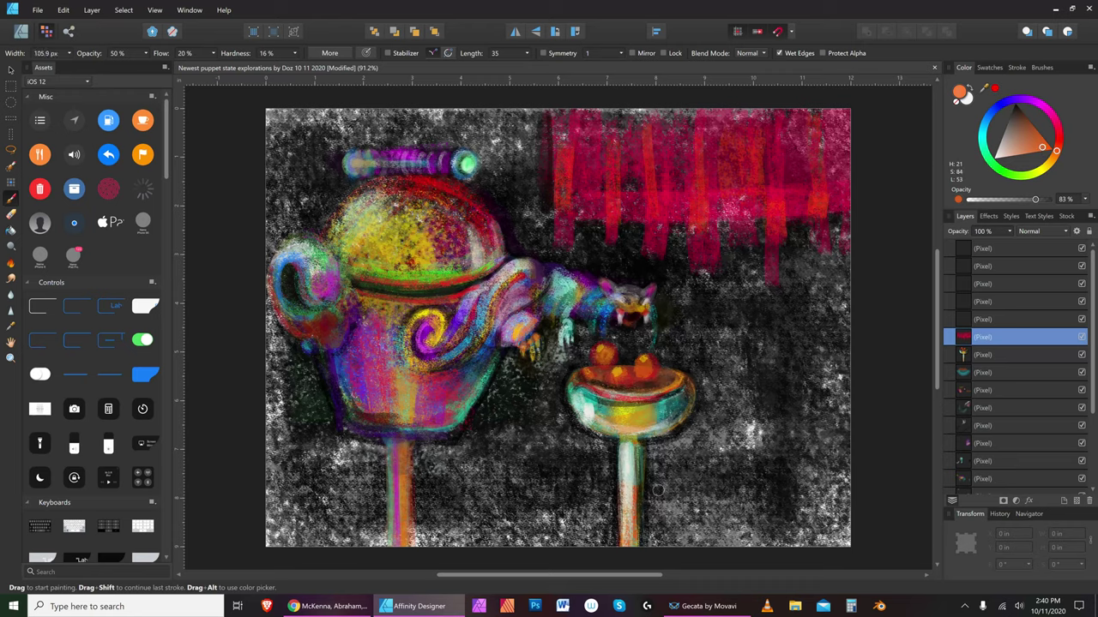
key("bracketright")
key("bracketright")
mouse_move(830, 489)
left_mouse_down()
mouse_move(713, 487)
mouse_move(867, 479)
left_mouse_up()
key("bracketleft")
key("bracketleft")
key("bracketleft")
key("bracketleft")
key("bracketleft")
mouse_move(695, 472)
left_mouse_down()
mouse_move(670, 478)
mouse_move(653, 513)
mouse_move(664, 488)
mouse_move(640, 505)
mouse_move(669, 520)
mouse_move(804, 512)
mouse_move(811, 492)
mouse_move(677, 481)
mouse_move(863, 466)
left_mouse_up()
Shade the underside of the orange band with dark brown (H 21, S 81, L 17), enlarging the brush to about 304 px
key("bracketright")
key("bracketright")
key("bracketleft")
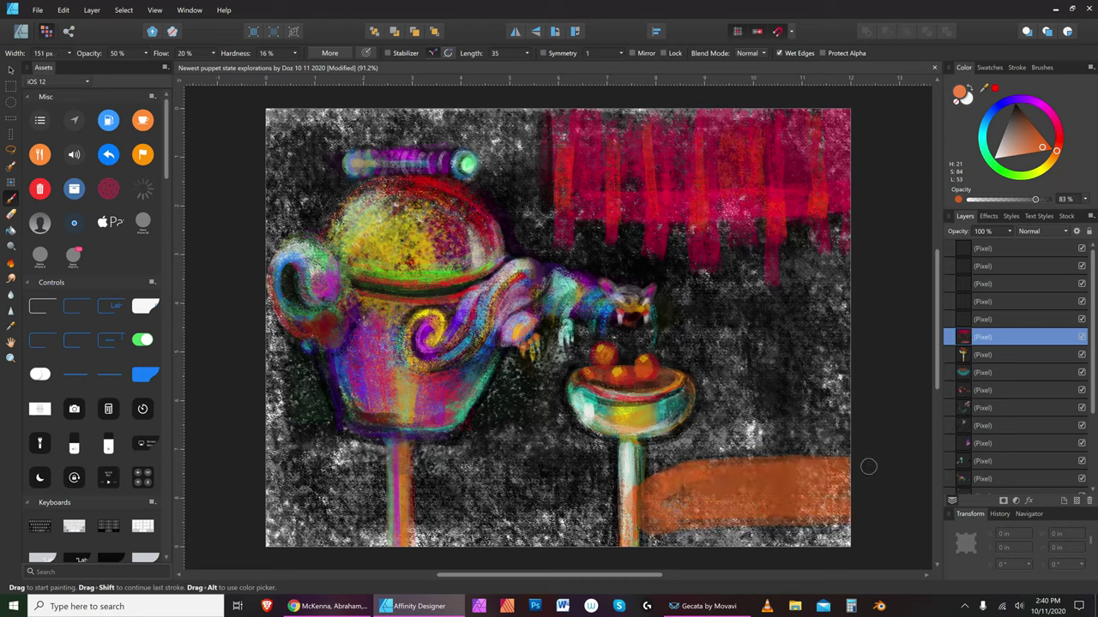
left_click(1024, 118)
key("bracketright")
key("bracketright")
key("bracketright")
key("bracketright")
key("bracketright")
left_click_drag(782, 535, 813, 532)
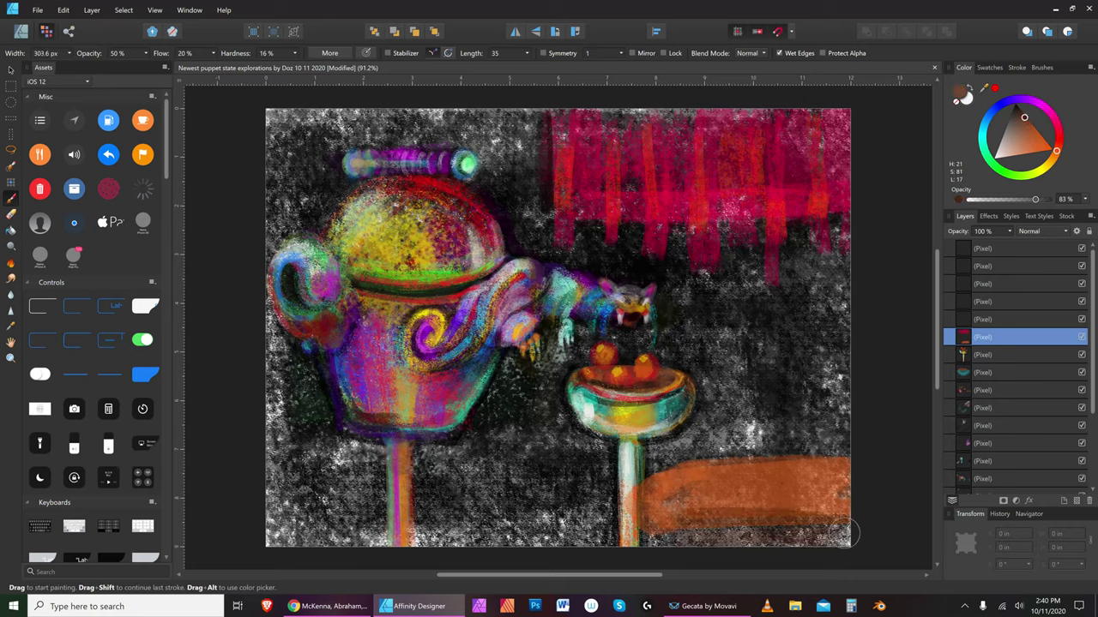
key("bracketleft")
key("bracketleft")
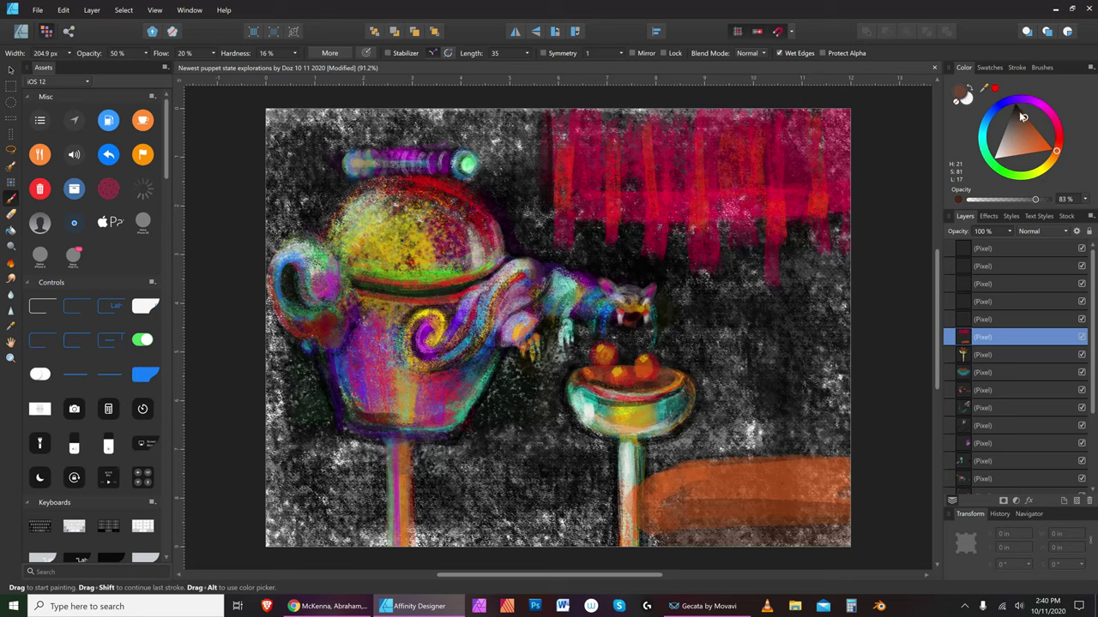
key("bracketright")
key("bracketright")
mouse_move(672, 534)
left_mouse_down()
mouse_move(852, 535)
mouse_move(695, 531)
mouse_move(737, 532)
left_mouse_up()
Darken the orange band's left end beside the bowl's post with dark brown (S 54, L 15), using a brush of about 105 px
key("bracketleft")
key("bracketleft")
key("bracketleft")
key("bracketleft")
key("bracketleft")
key("bracketleft")
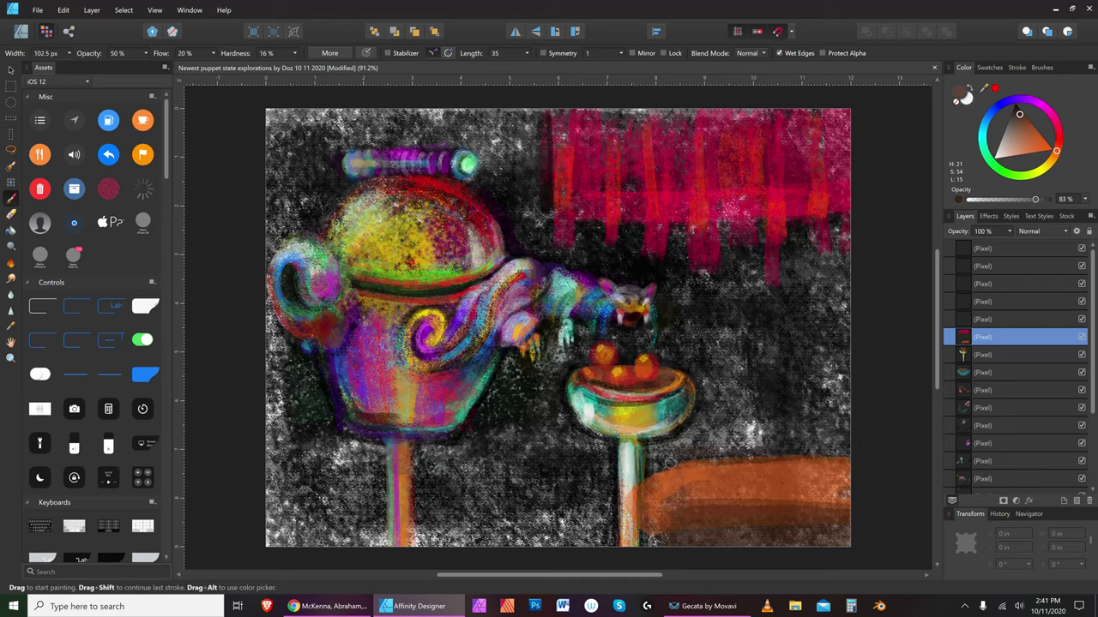
mouse_move(625, 486)
left_mouse_down()
mouse_move(672, 462)
mouse_move(642, 529)
mouse_move(653, 521)
left_mouse_up()
key("bracketleft")
key("bracketleft")
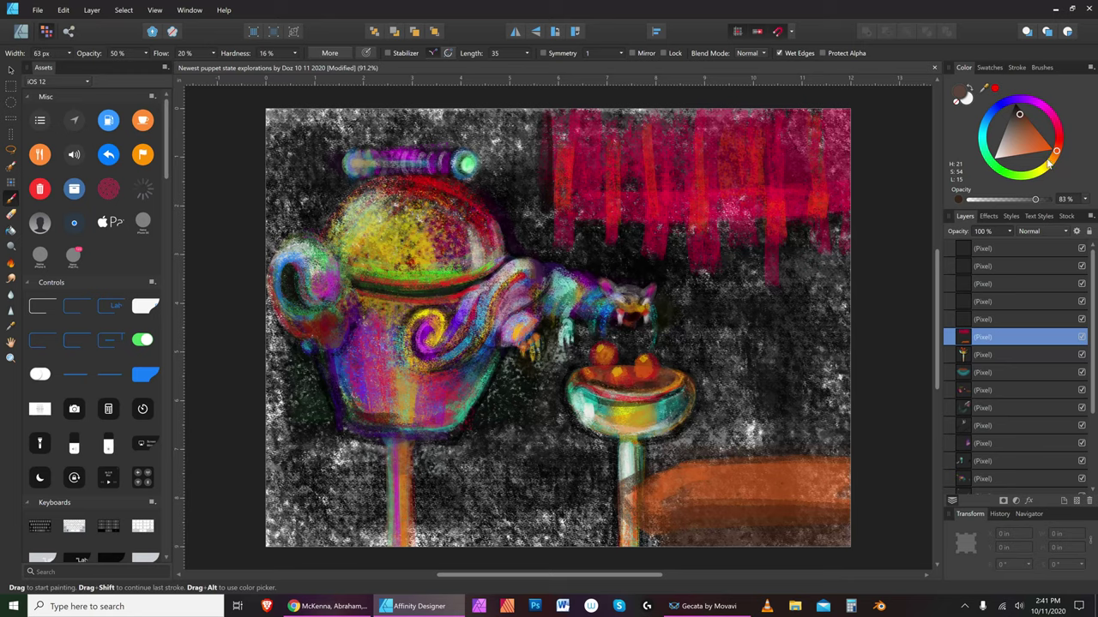
left_click(1057, 162)
key("bracketright")
key("bracketright")
left_click_drag(677, 476, 627, 496)
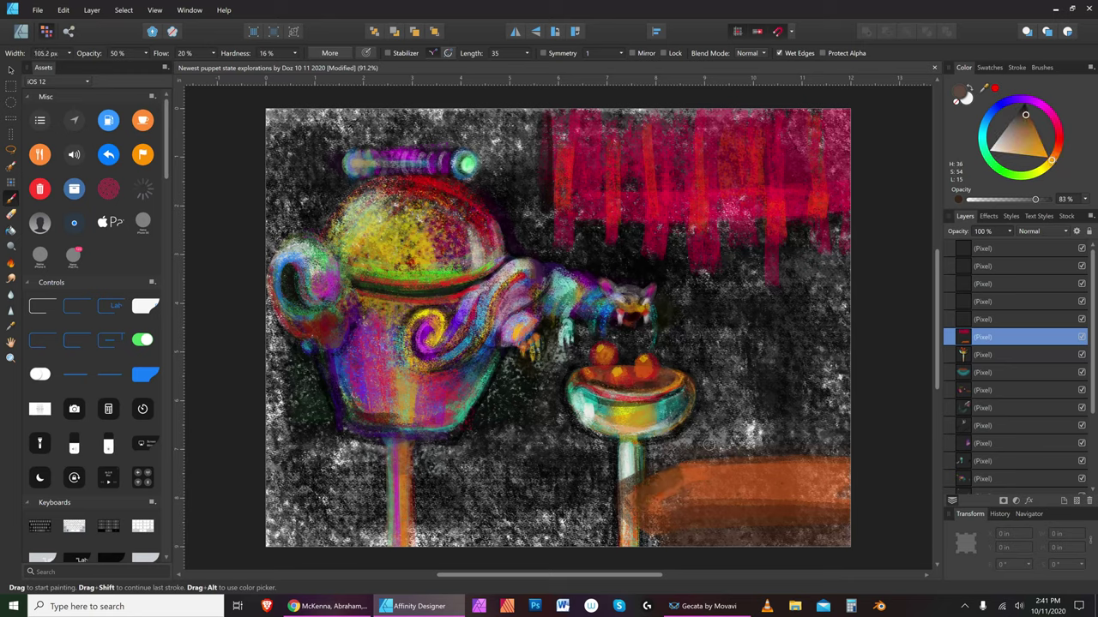
Cover the upper part of the orange band with bright yellow strokes (H 52, S 97, L 51), using a brush up to about 140 px
left_click(1038, 175)
key("bracketleft")
key("bracketleft")
left_click(1041, 164)
key("bracketright")
key("bracketright")
key("bracketright")
key("bracketright")
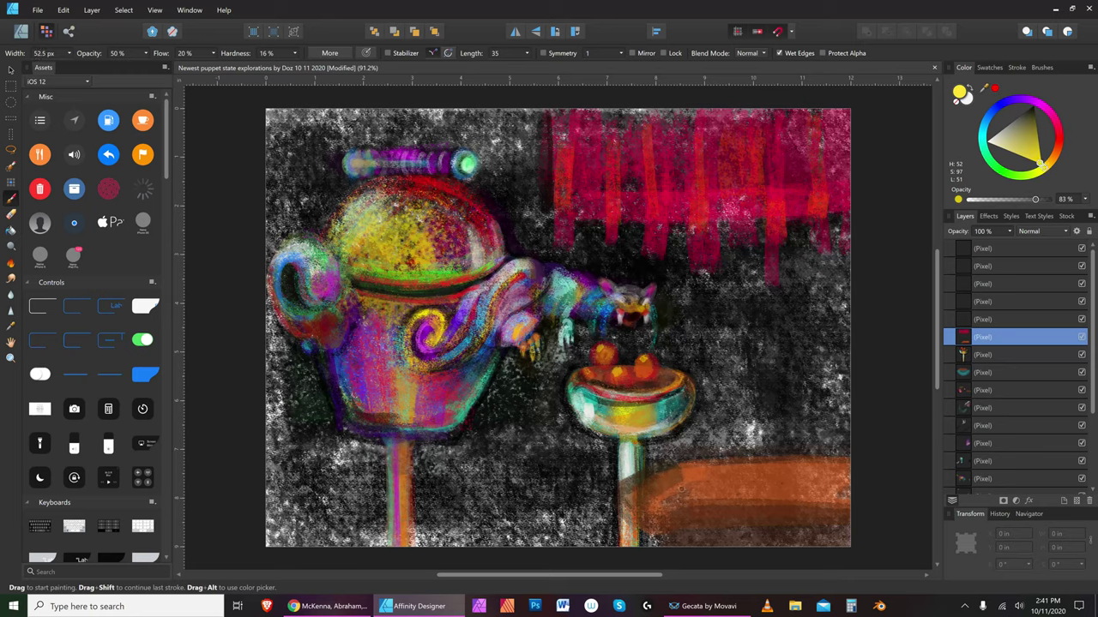
mouse_move(654, 475)
left_mouse_down()
mouse_move(705, 474)
mouse_move(633, 482)
mouse_move(641, 499)
mouse_move(684, 464)
left_mouse_up()
key("bracketleft")
key("bracketleft")
key("bracketleft")
key("bracketleft")
key("bracketleft")
mouse_move(768, 464)
left_mouse_down()
mouse_move(845, 462)
mouse_move(686, 470)
mouse_move(856, 475)
left_mouse_up()
key("bracketright")
left_click_drag(656, 491, 854, 494)
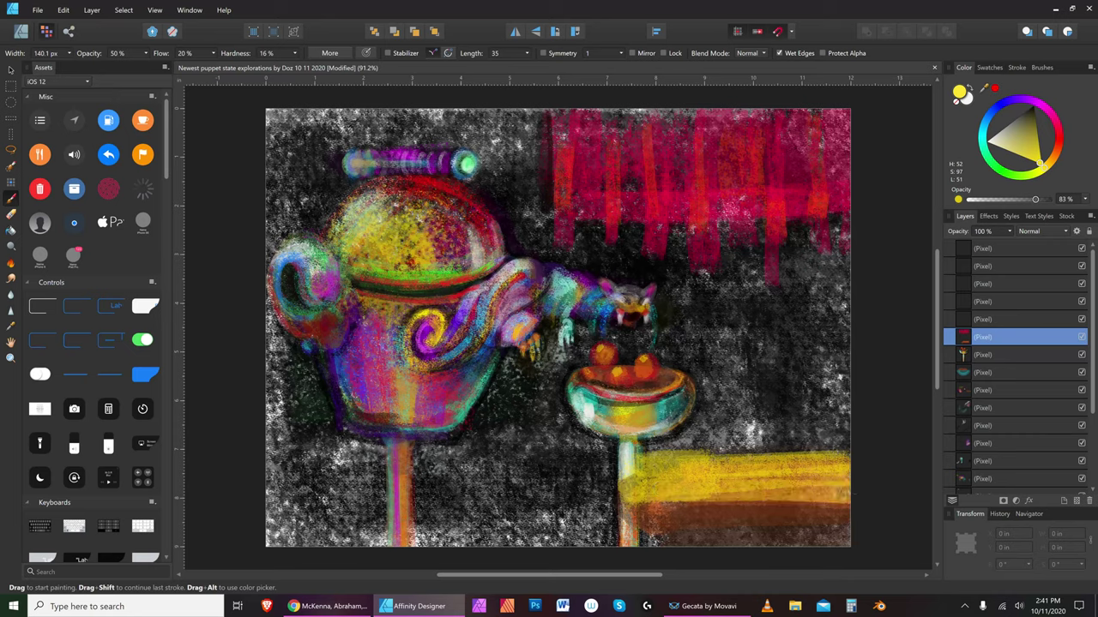
left_click_drag(690, 490, 861, 485)
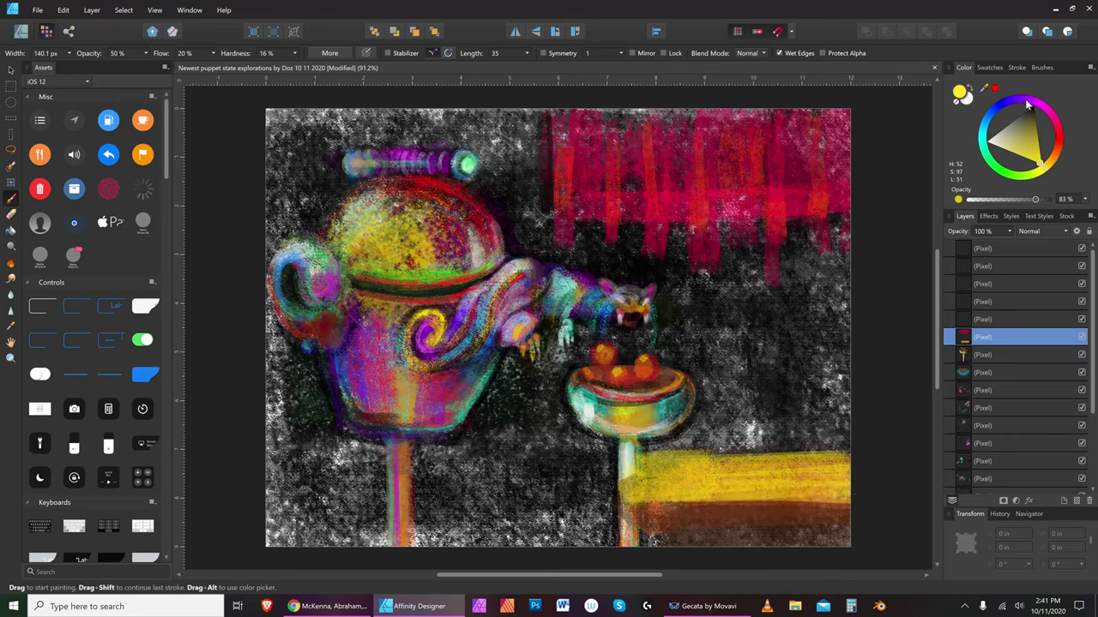
Paint a dark red-brown area (H 9, S 92, L 14) beneath the yellow band with a brush of about 154 px
left_click(1054, 143)
left_click(1023, 122)
left_click(1020, 113)
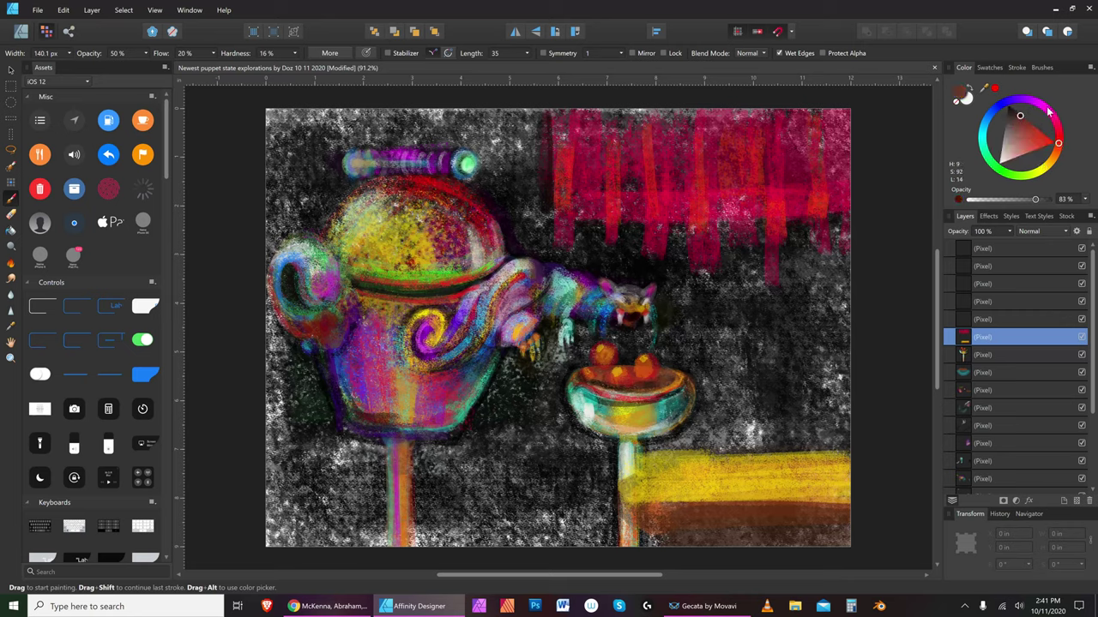
key("[")
key("[")
mouse_move(653, 520)
left_mouse_down()
mouse_move(859, 524)
mouse_move(690, 528)
mouse_move(874, 536)
mouse_move(688, 535)
mouse_move(838, 537)
left_mouse_up()
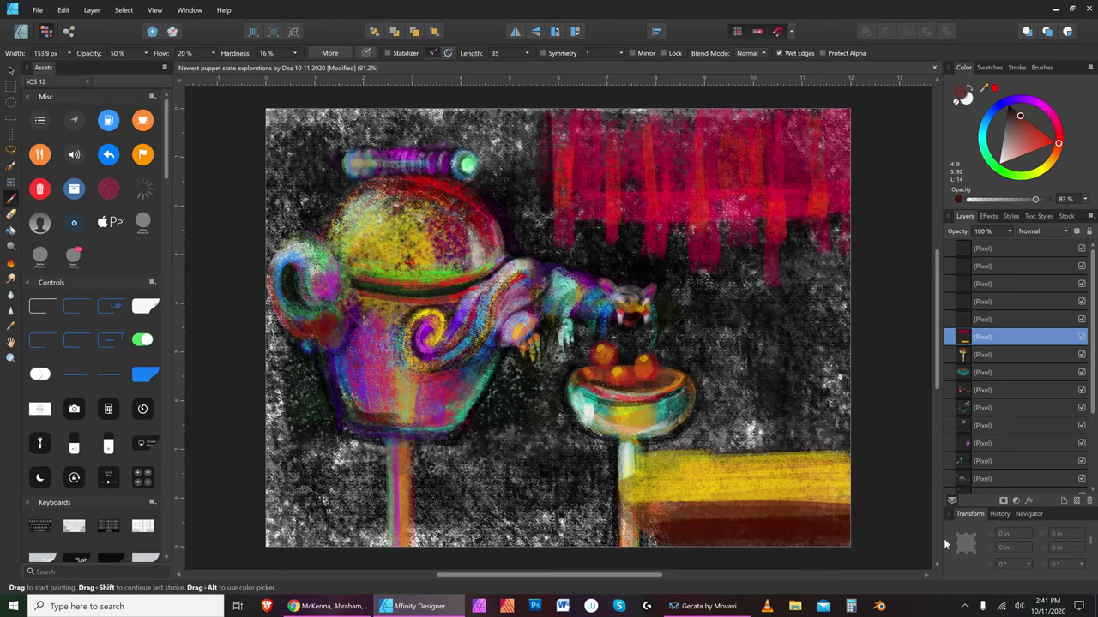
Streak the yellow band's upper edge with orange (H 29, S 86, L 48) and brown (S 72, L 27), using a brush of about 148 px
key("bracketleft")
left_click(1057, 160)
left_click(1051, 154)
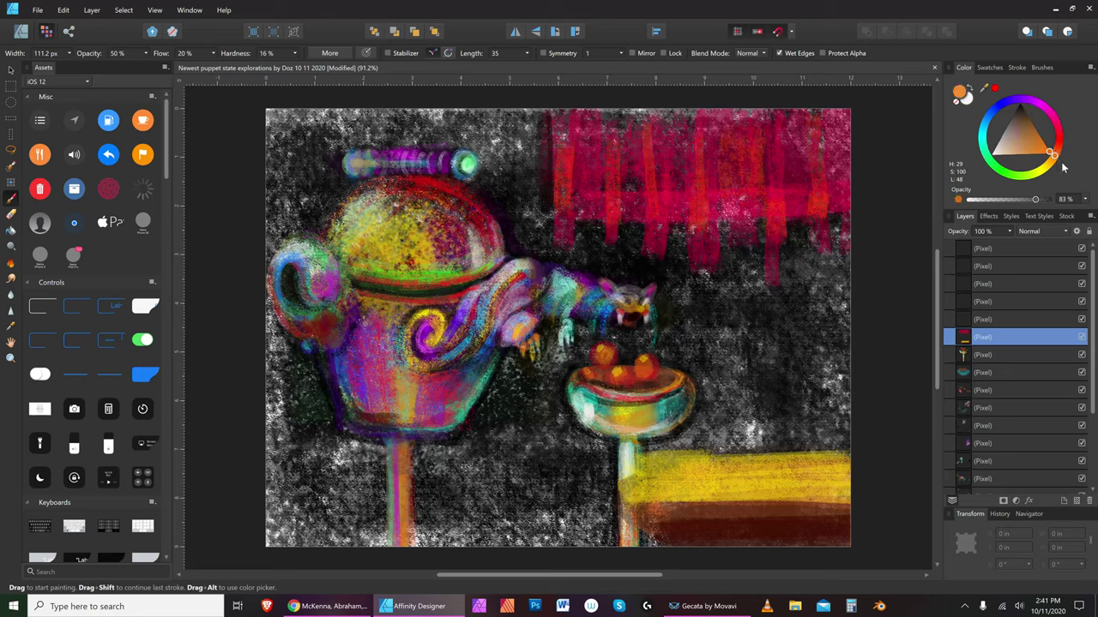
key("bracketright")
left_click(1041, 148)
key("bracketright")
left_click_drag(705, 457, 850, 447)
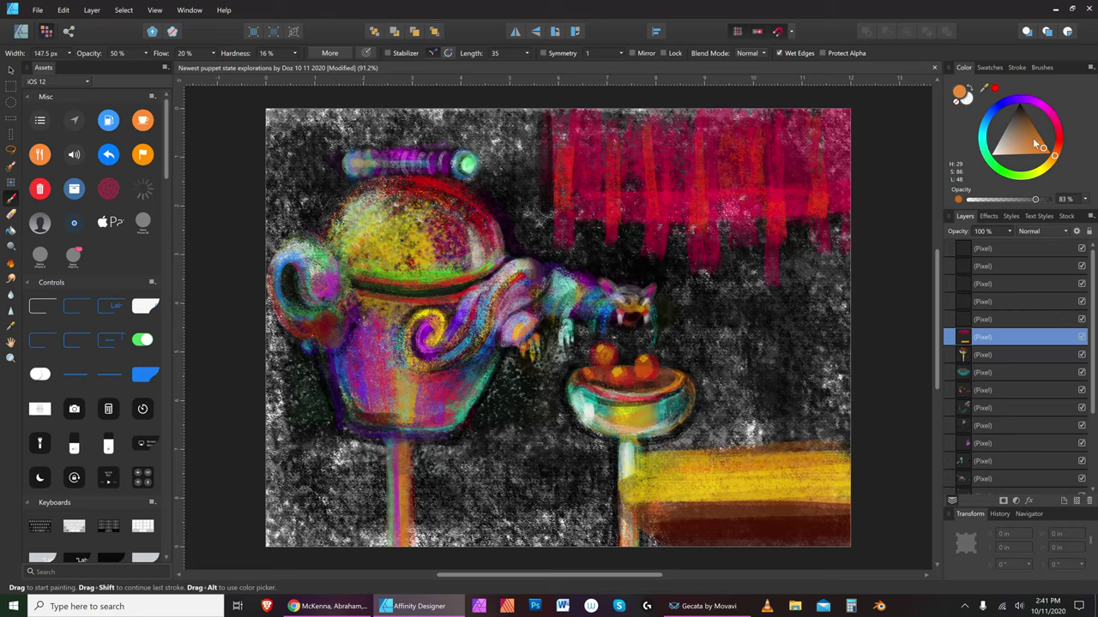
left_click(1029, 127)
mouse_move(678, 463)
left_mouse_down()
mouse_move(861, 469)
mouse_move(736, 458)
mouse_move(849, 456)
left_mouse_up()
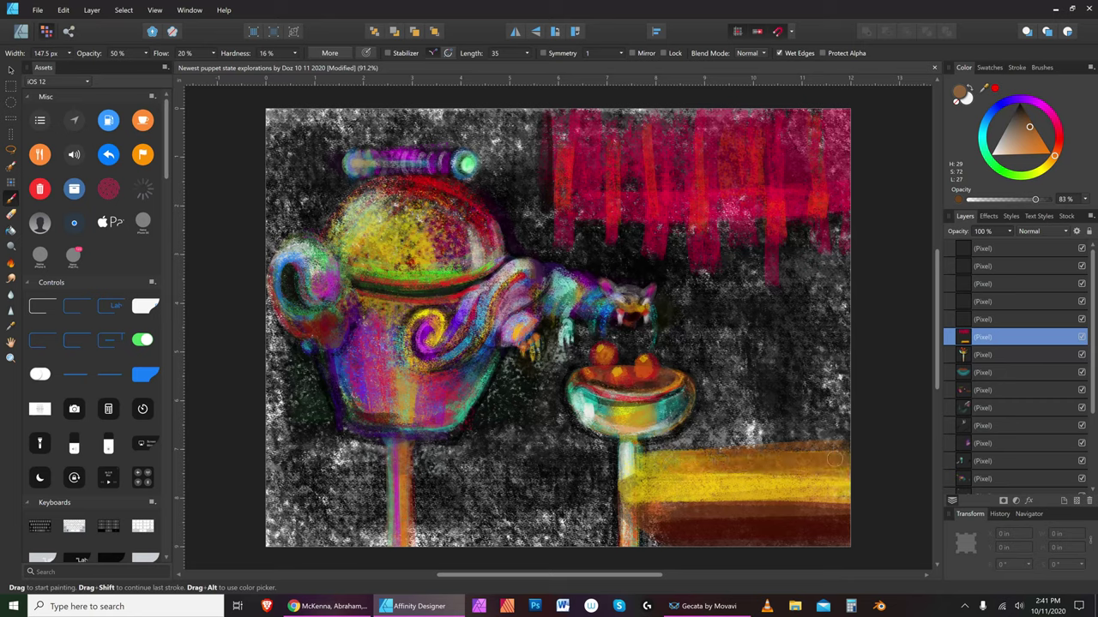
Lighten the right part of the band's brown upper edge with tan strokes
key("bracketleft")
left_click(1013, 148)
key("bracketright")
key("bracketright")
key("bracketright")
key("bracketleft")
mouse_move(845, 464)
left_mouse_down()
mouse_move(743, 464)
mouse_move(883, 470)
left_mouse_up()
key("bracketleft")
left_click_drag(758, 464, 846, 461)
Layer tan strokes along the boundary between the yellow band and the dark red-brown area, using a brush of about 102 px
key("bracketleft")
key("bracketright")
left_click_drag(645, 504, 836, 501)
left_click_drag(643, 503, 845, 501)
left_click_drag(693, 505, 846, 503)
left_click_drag(761, 505, 818, 504)
Paint a near-black shadow line (H 29, S 74, L 5) under the yellow band's lower edge
left_click(1020, 106)
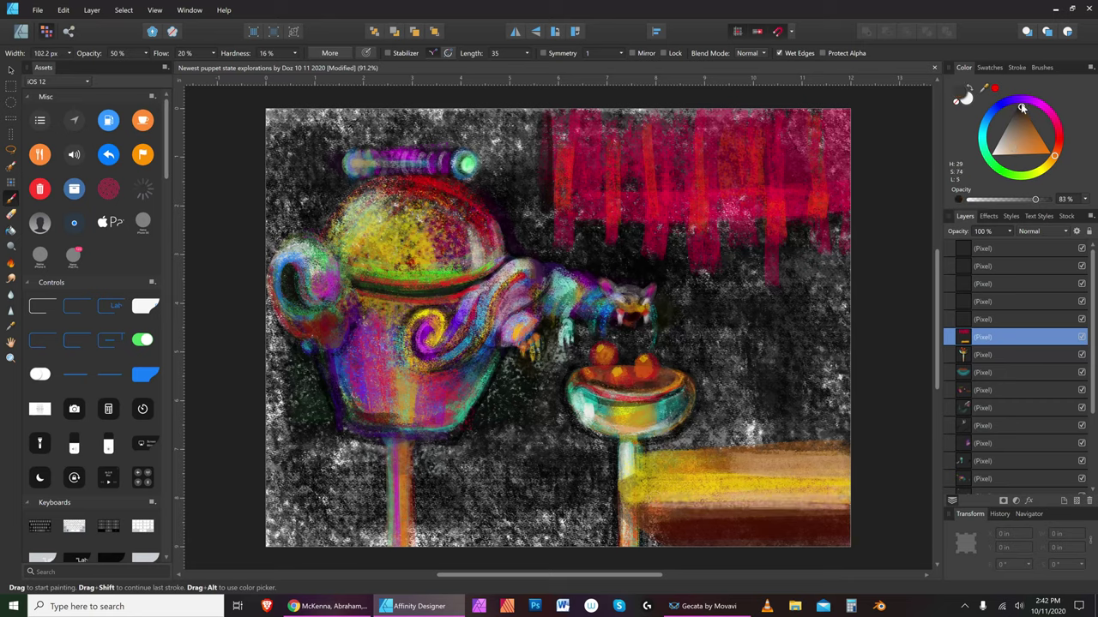
left_click_drag(641, 509, 856, 502)
left_click_drag(647, 509, 854, 509)
left_click_drag(686, 512, 883, 512)
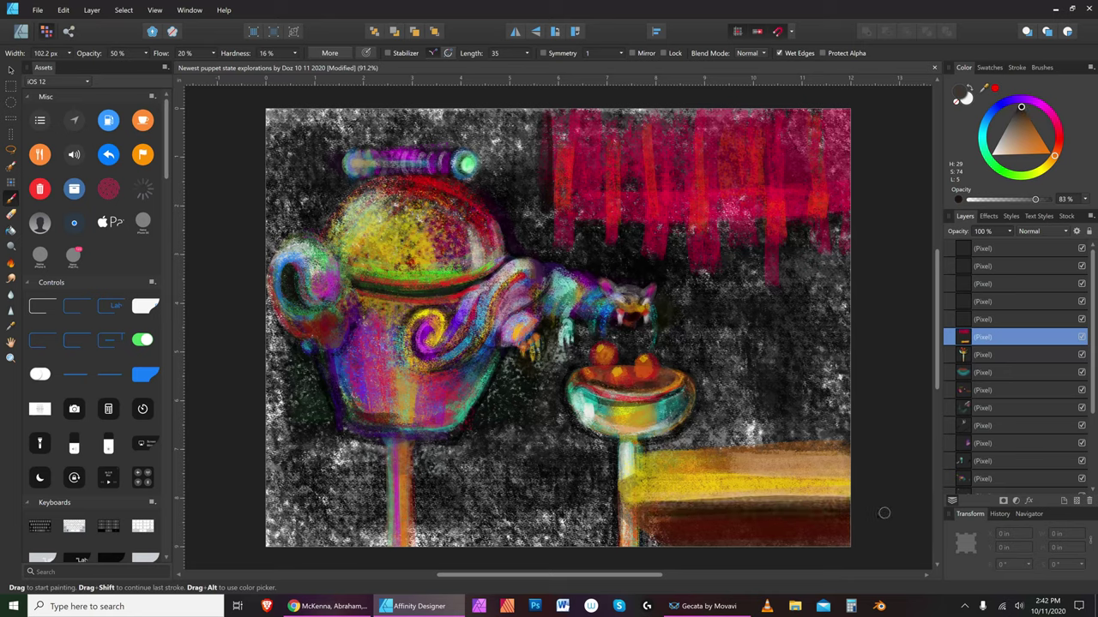
Add a turquoise stripe (H 182, S 100, L 50) along the yellow band's lower edge with a brush of about 102 px
left_click(984, 137)
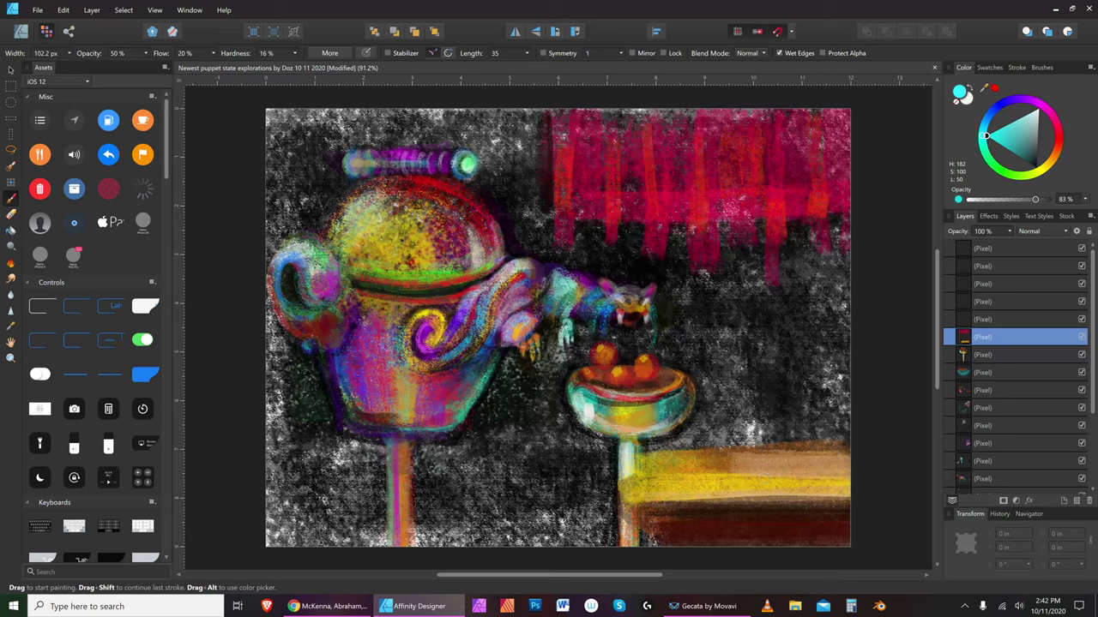
left_click_drag(639, 505, 867, 496)
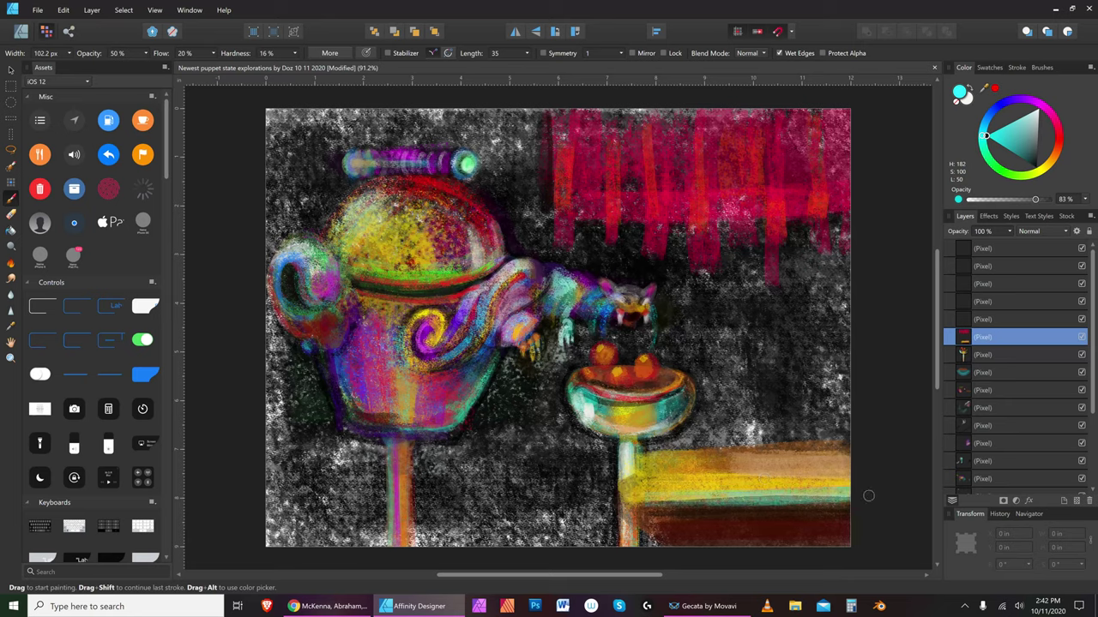
left_click_drag(733, 503, 876, 494)
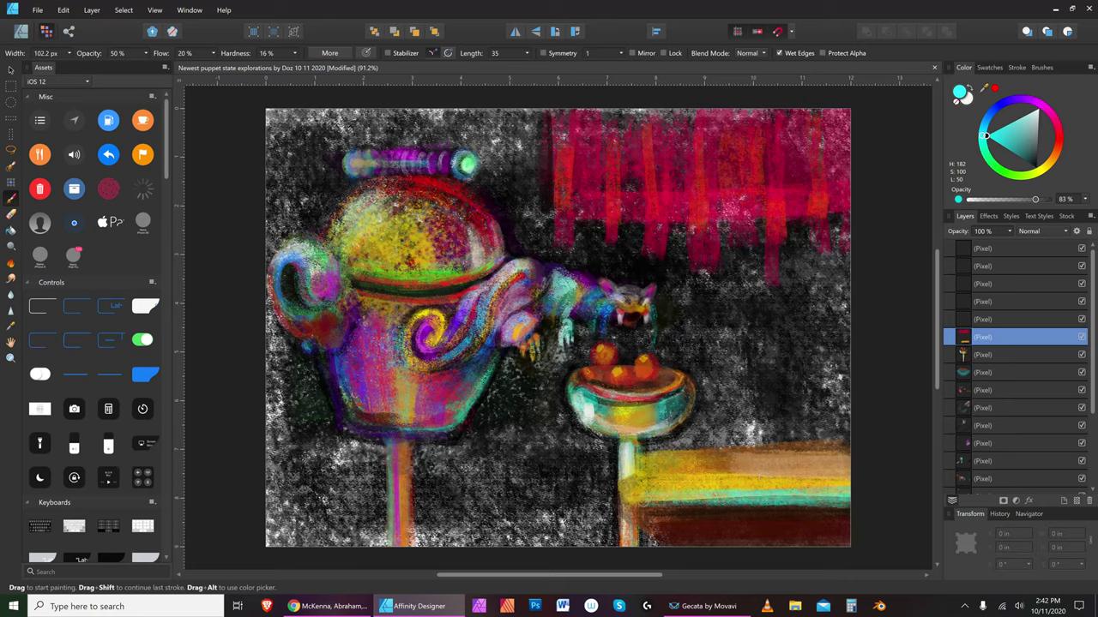
Draw three turquoise spirals across the dark red-brown area with the brush reduced to about 49 px
key("bracketleft")
key("bracketleft")
key("bracketleft")
key("bracketleft")
key("bracketleft")
key("bracketleft")
mouse_move(693, 528)
left_mouse_down()
mouse_move(663, 532)
mouse_move(692, 511)
mouse_move(739, 544)
mouse_move(772, 522)
mouse_move(737, 506)
mouse_move(737, 533)
mouse_move(745, 515)
mouse_move(851, 516)
mouse_move(773, 520)
mouse_move(827, 554)
mouse_move(819, 515)
left_mouse_up()
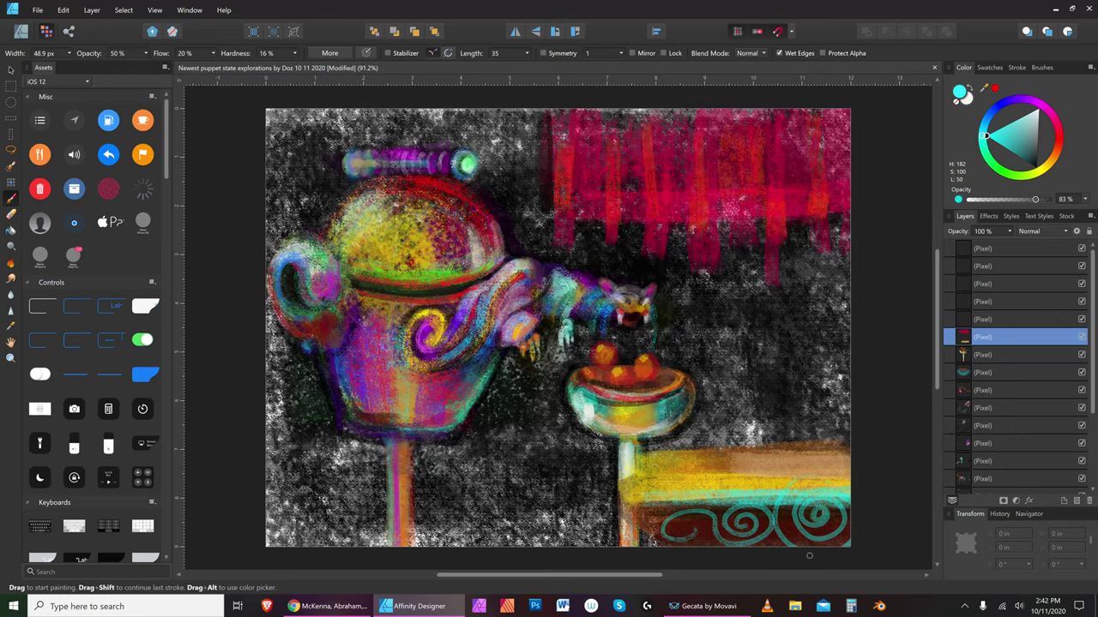
Trace red curves (H 357, S 100, L 50) around and within the middle and right spirals, using a brush of about 40 px
left_click(1059, 135)
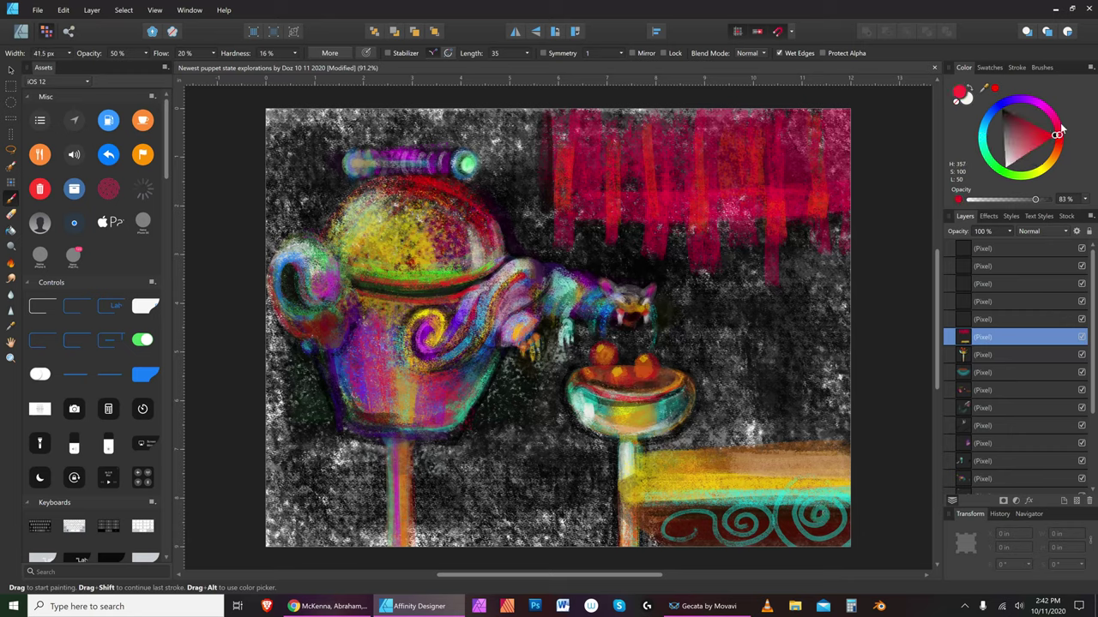
left_click_drag(698, 531, 700, 530)
key("bracketright")
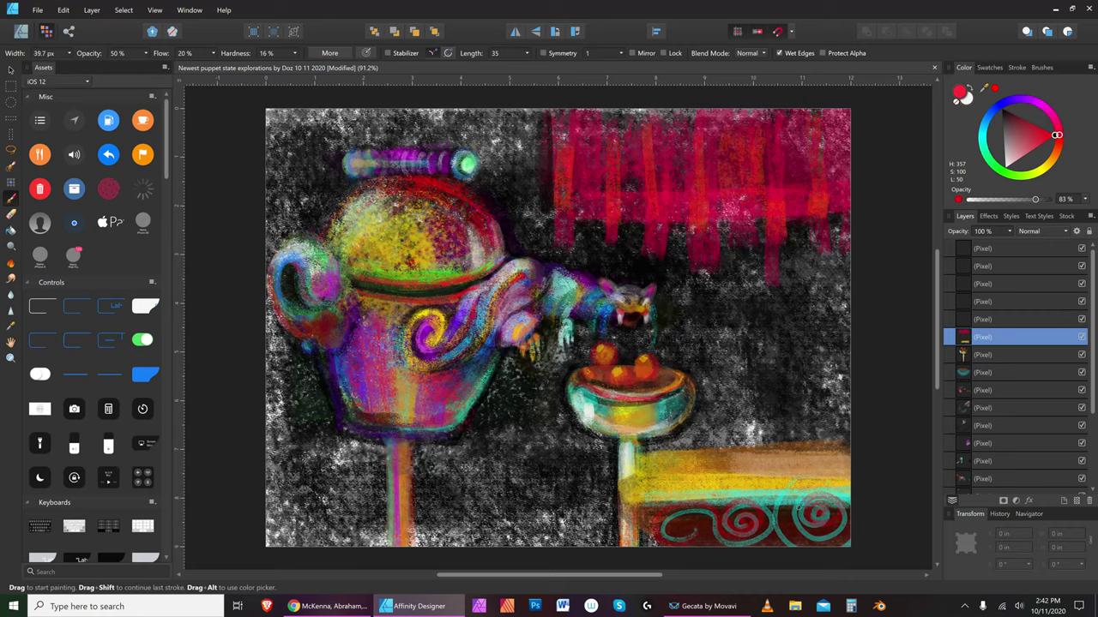
key("bracketleft")
key("bracketleft")
left_click_drag(776, 502, 851, 496)
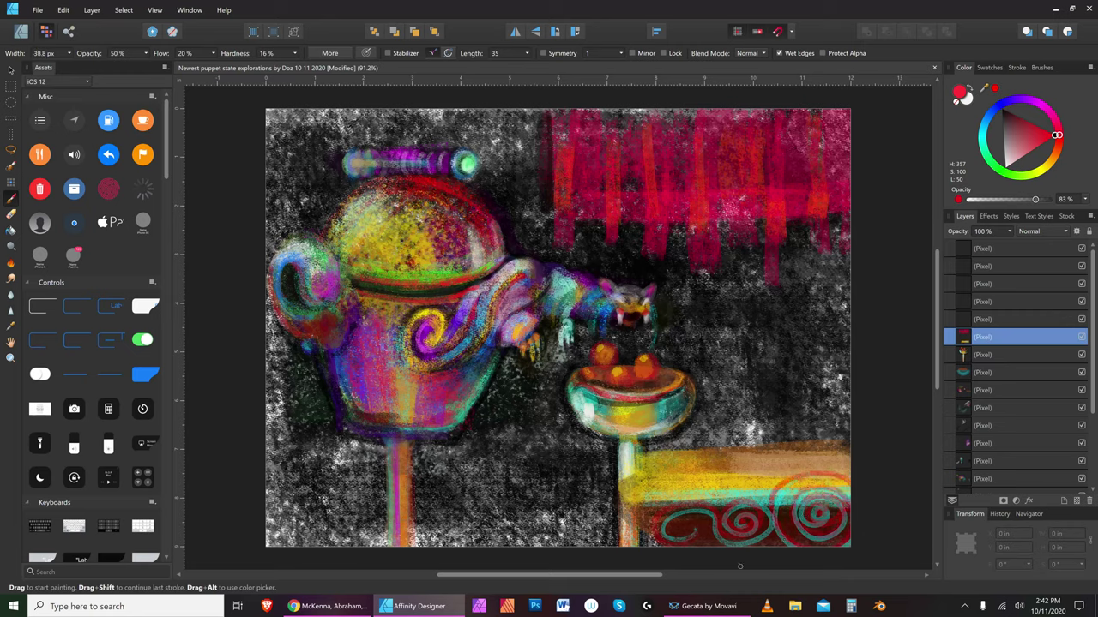
Layer green (H 113, S 100, L 50), red (H 355) and near-black (L 8) strokes over the leftmost spiral with a brush of about 39 px
left_click(1006, 171)
mouse_move(665, 529)
left_mouse_down()
mouse_move(689, 527)
mouse_move(704, 546)
mouse_move(729, 549)
mouse_move(699, 517)
mouse_move(675, 531)
mouse_move(703, 537)
mouse_move(692, 535)
left_mouse_up()
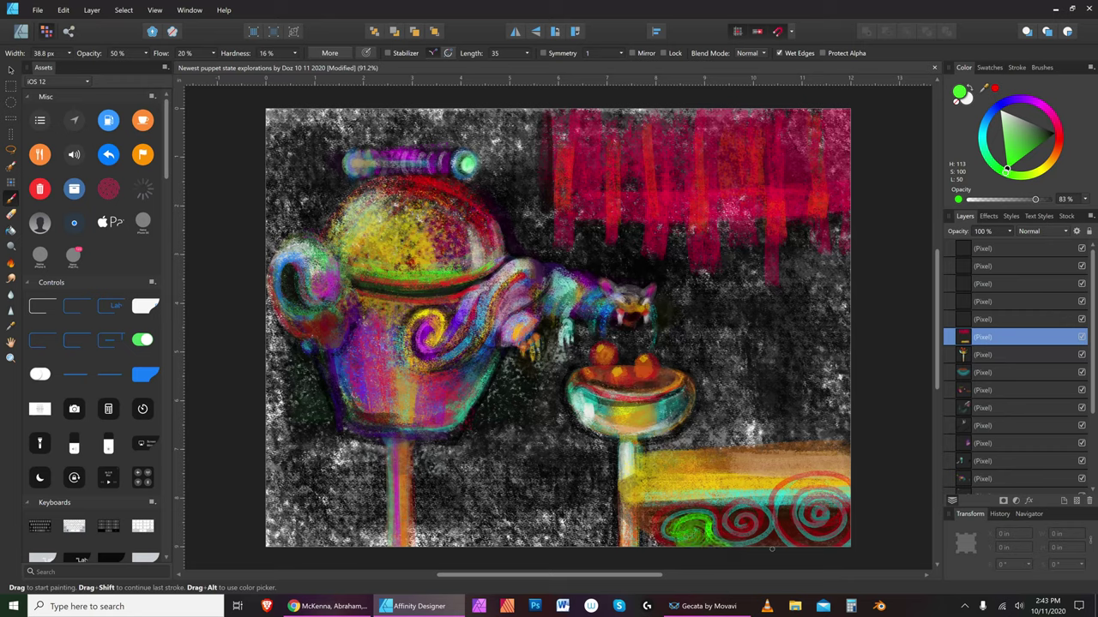
left_click(1057, 135)
mouse_move(677, 541)
left_mouse_down()
mouse_move(698, 518)
mouse_move(678, 531)
left_mouse_up()
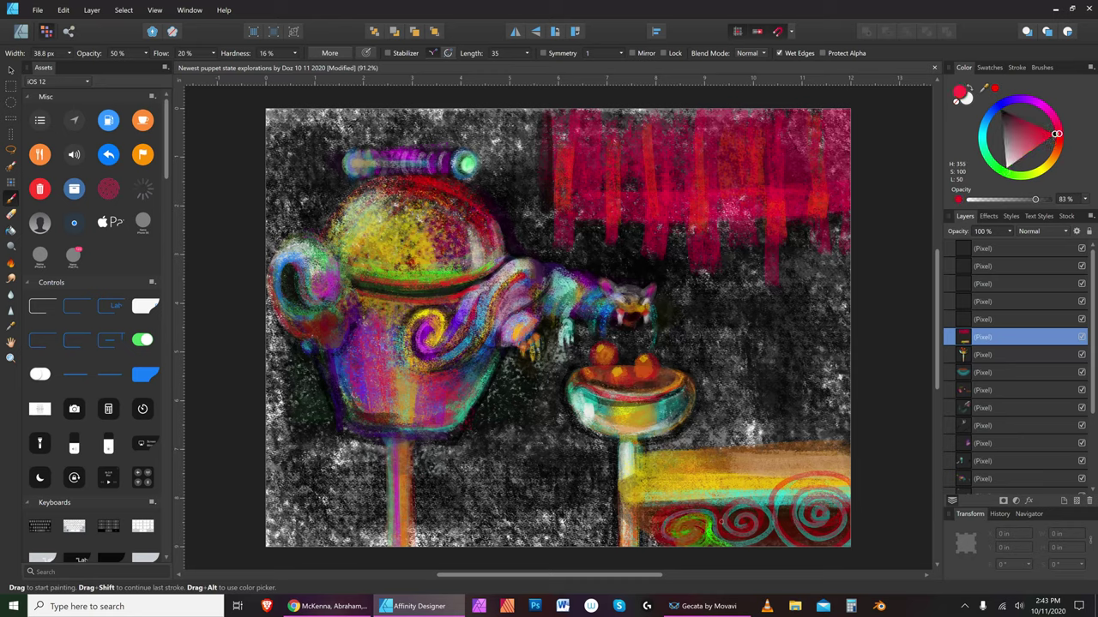
left_click(1003, 112)
mouse_move(741, 546)
left_mouse_down()
mouse_move(695, 518)
mouse_move(689, 549)
mouse_move(696, 523)
mouse_move(689, 532)
left_mouse_up()
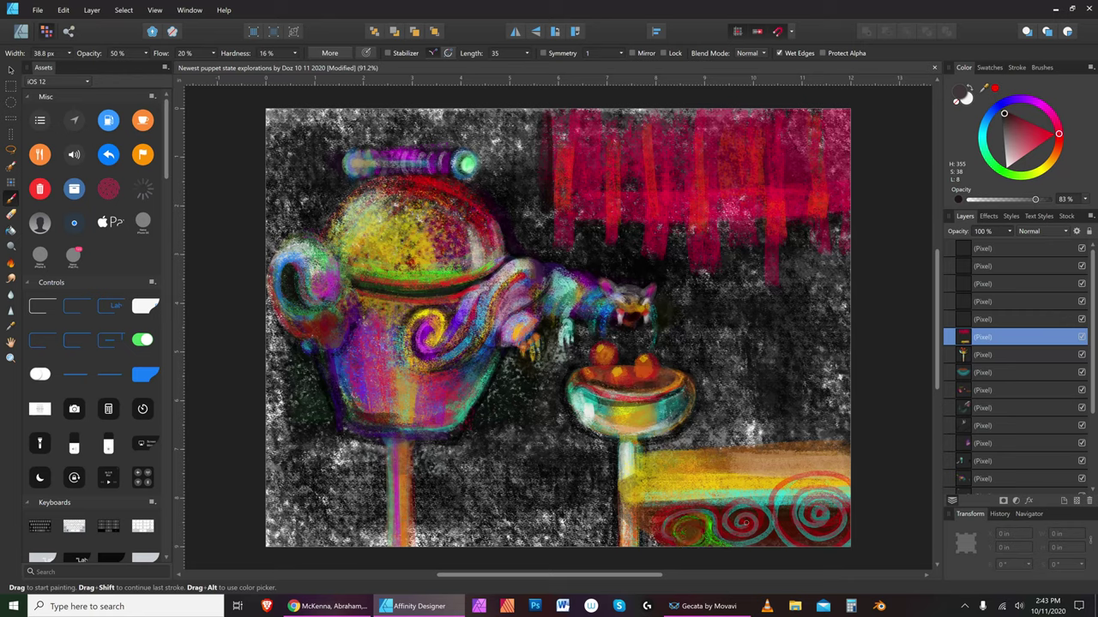
On the pixel layer just above, outline the three spirals in near-black (H 355, S 38, L 8) at 100% colour opacity
left_click(1013, 319)
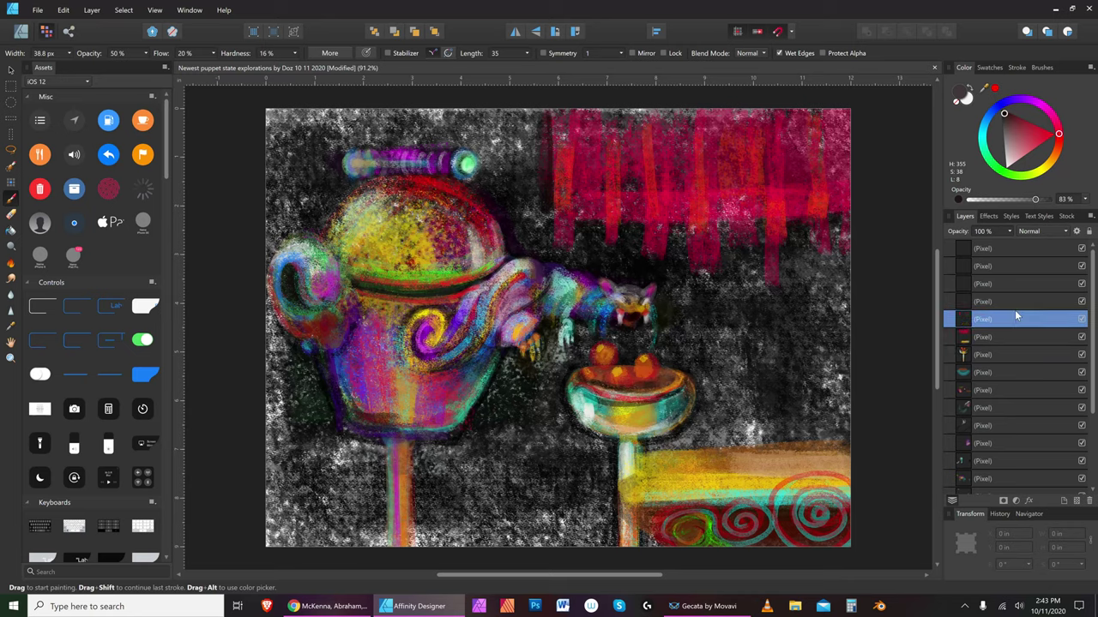
left_click_drag(1035, 198, 1063, 197)
mouse_move(688, 532)
left_mouse_down()
mouse_move(678, 524)
mouse_move(697, 522)
mouse_move(677, 542)
mouse_move(670, 521)
mouse_move(707, 545)
mouse_move(661, 541)
mouse_move(667, 509)
mouse_move(767, 523)
mouse_move(725, 502)
mouse_move(722, 534)
mouse_move(746, 506)
mouse_move(730, 530)
mouse_move(742, 510)
mouse_move(751, 547)
left_mouse_up()
mouse_move(819, 513)
left_mouse_down()
mouse_move(802, 508)
mouse_move(823, 524)
mouse_move(830, 499)
mouse_move(808, 537)
mouse_move(845, 540)
mouse_move(782, 480)
mouse_move(847, 548)
mouse_move(807, 563)
left_mouse_up()
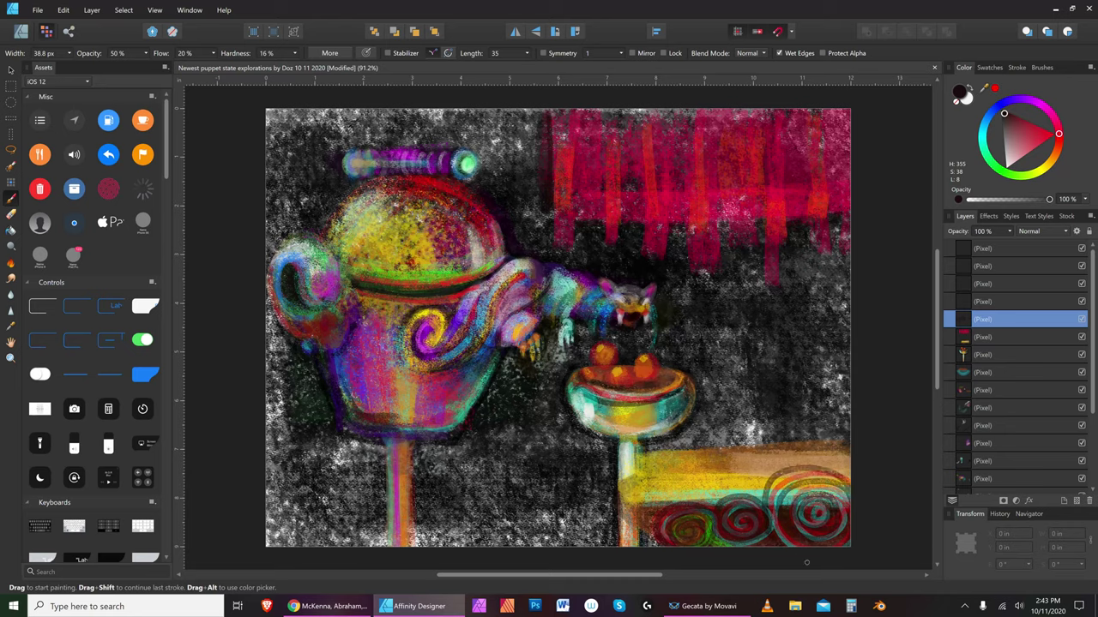
Rework the three spirals with red (H 355, S 84, L 53) and orange (H 31, S 84, L 53) curved strokes, using a brush of about 39 px
left_click(1043, 137)
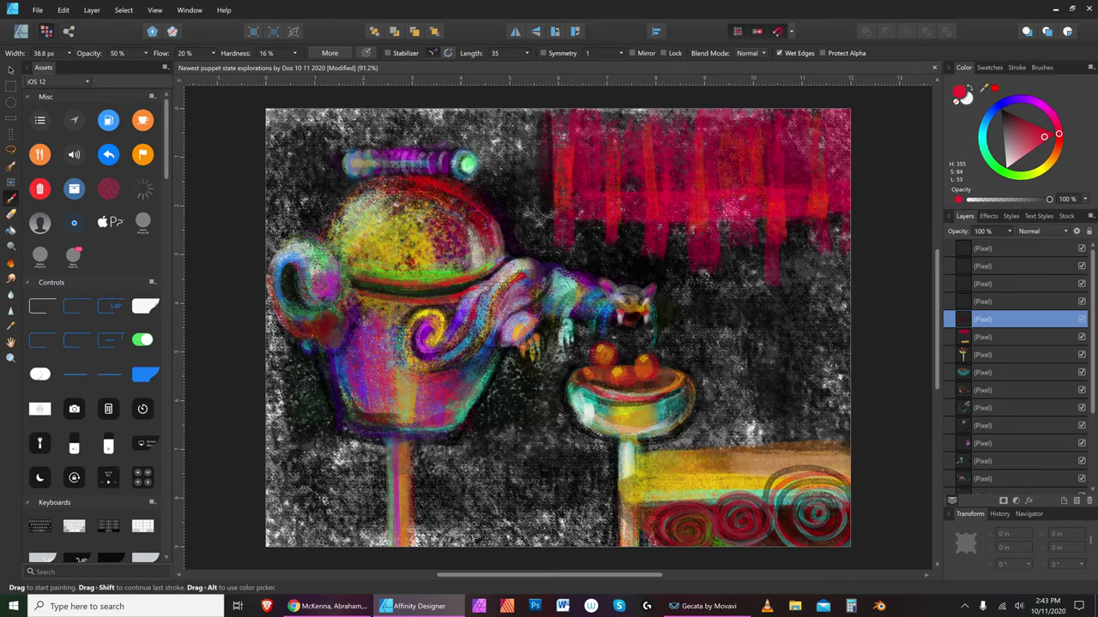
mouse_move(775, 528)
left_mouse_down()
mouse_move(772, 491)
mouse_move(844, 529)
mouse_move(789, 495)
mouse_move(791, 525)
mouse_move(837, 518)
mouse_move(801, 531)
mouse_move(814, 514)
left_mouse_up()
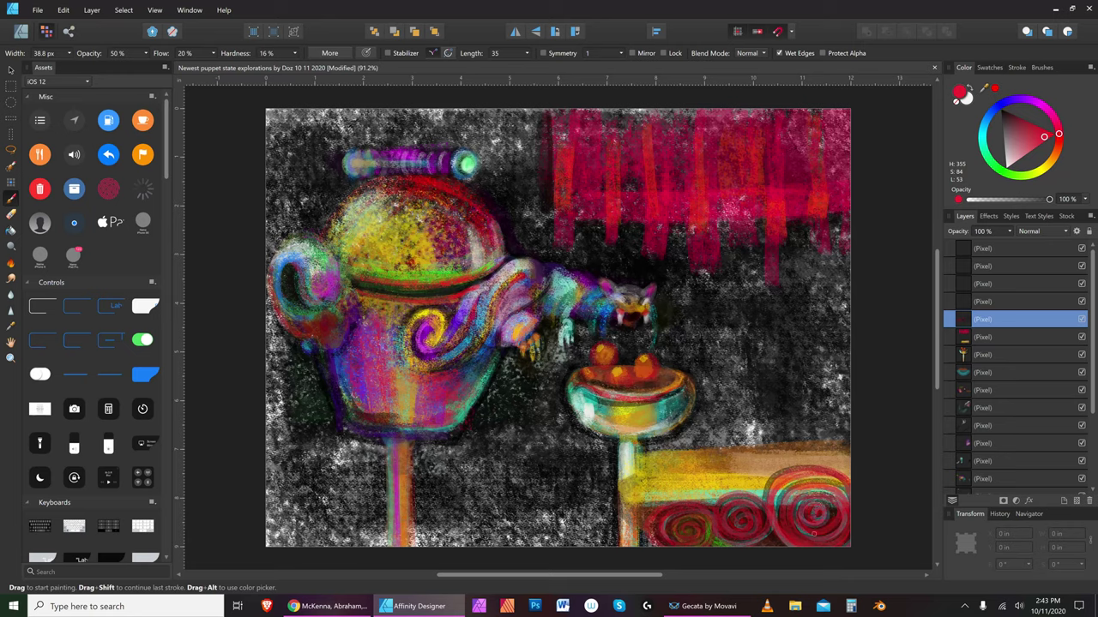
left_click(1058, 159)
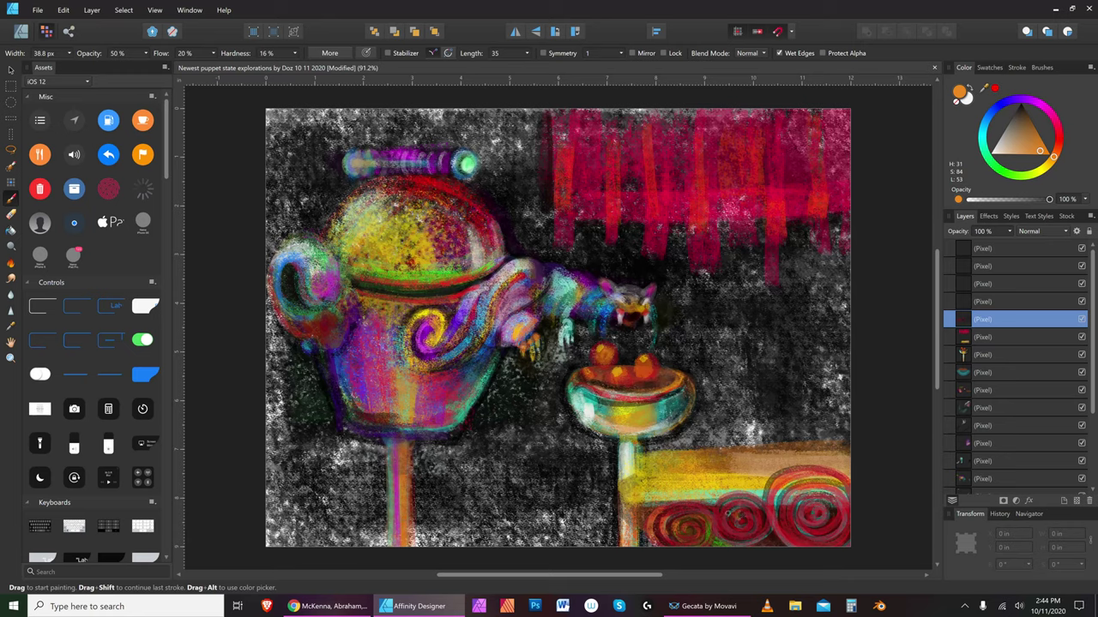
left_click_drag(713, 527, 755, 531)
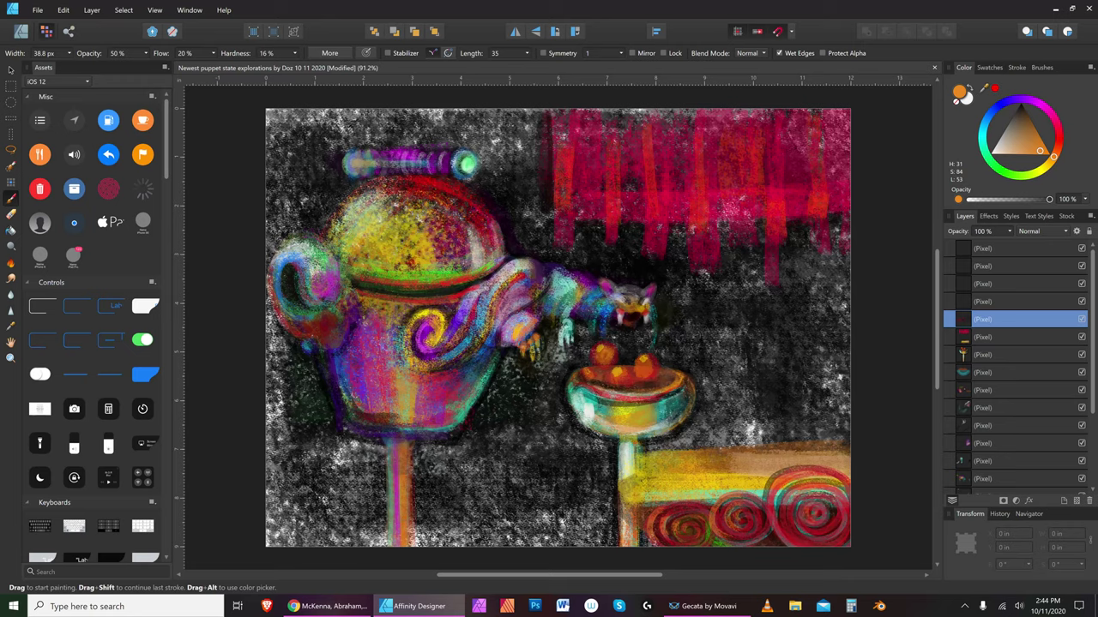
mouse_move(793, 529)
left_mouse_down()
mouse_move(804, 508)
mouse_move(785, 545)
left_mouse_up()
mouse_move(789, 472)
left_mouse_down()
mouse_move(780, 478)
mouse_move(782, 545)
left_mouse_up()
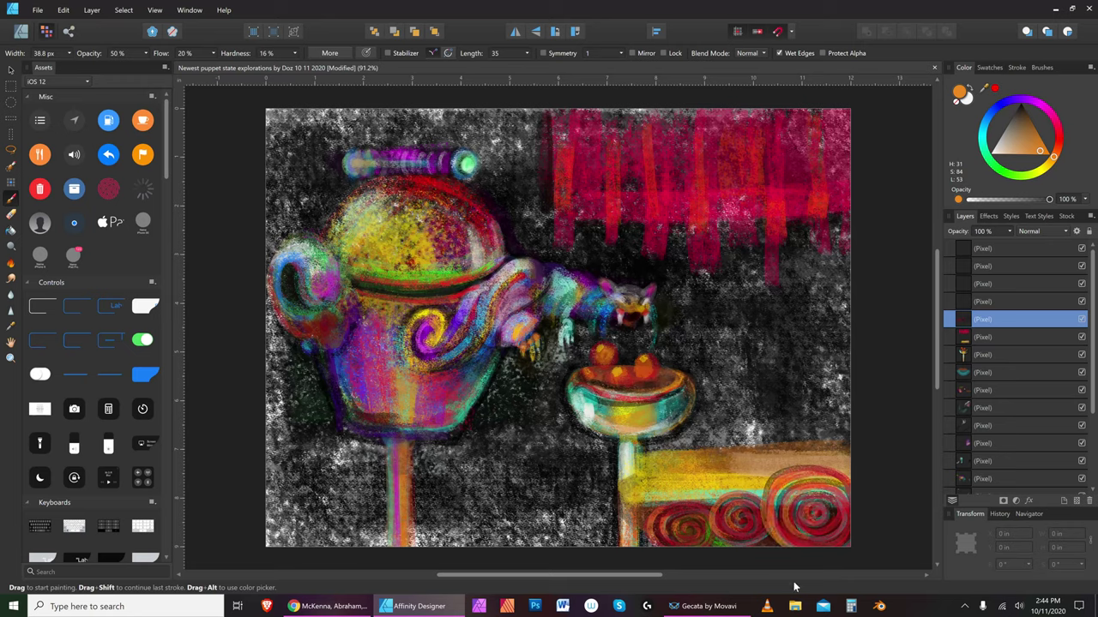
Highlight the large right spiral's outer left edge with a pale cream stroke (H 31, S 17, L 89)
left_click(1004, 149)
left_click_drag(997, 152, 993, 151)
left_click_drag(783, 472, 777, 540)
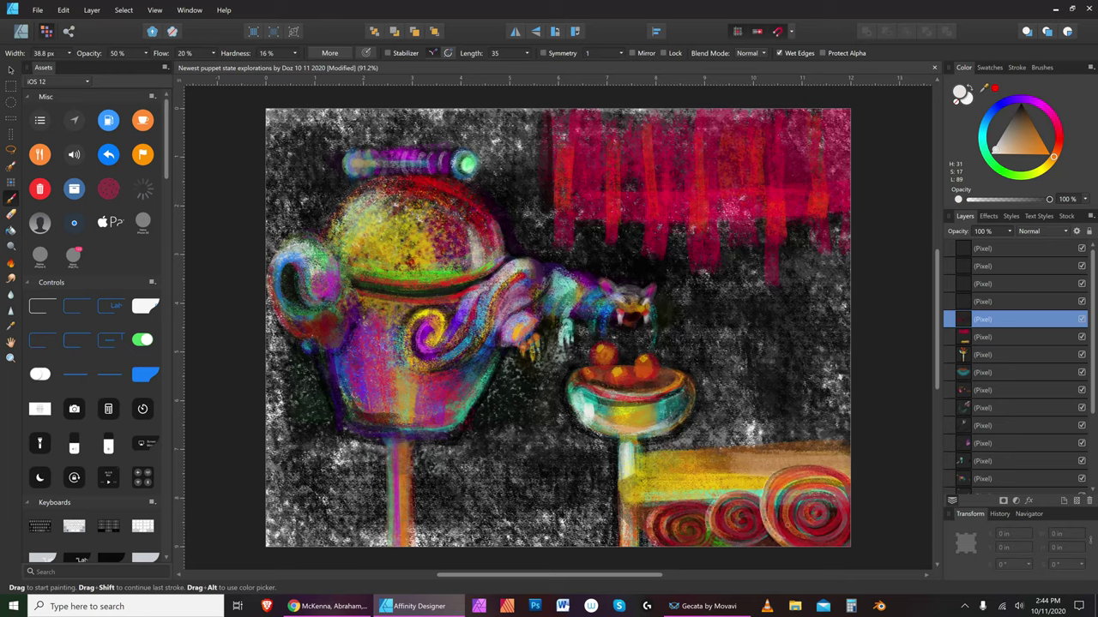
Stroke cream inside the large right spiral and block in a long near-black (H 31, S 50, L 7) loaf shape on the ledge's top
mouse_move(772, 495)
left_mouse_down()
mouse_move(787, 533)
mouse_move(808, 532)
left_mouse_up()
left_click(1020, 112)
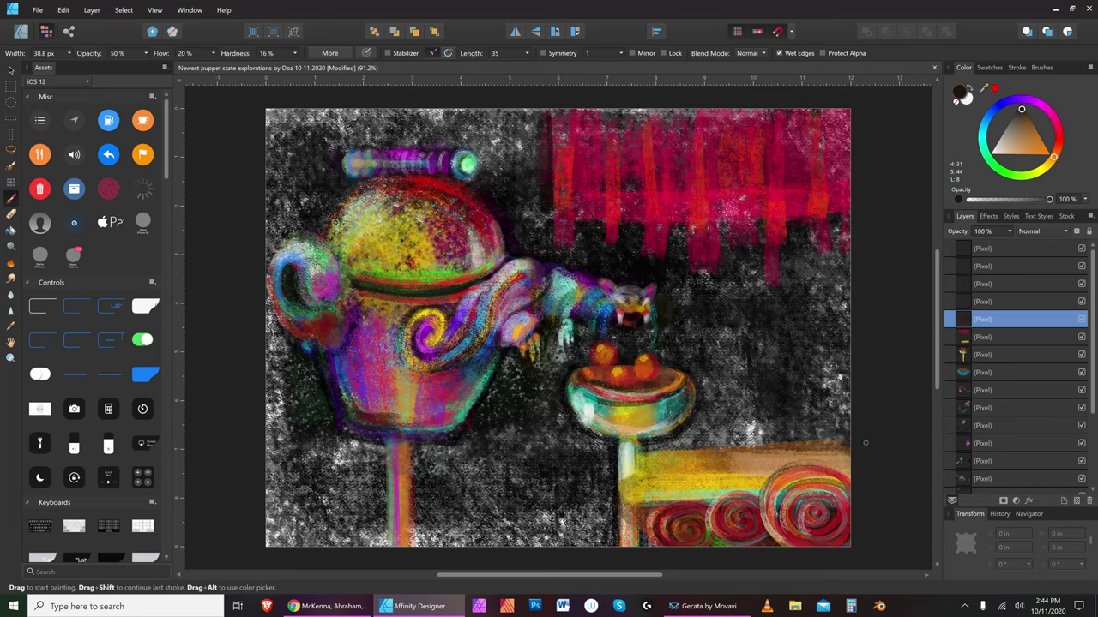
left_click(1022, 109)
key("]")
key("]")
key("]")
key("]")
key("]")
mouse_move(702, 458)
left_mouse_down()
mouse_move(737, 461)
mouse_move(668, 463)
mouse_move(743, 464)
mouse_move(734, 453)
mouse_move(644, 460)
mouse_move(753, 464)
left_mouse_up()
key("[")
key("[")
key("[")
key("[")
left_click_drag(633, 467, 741, 472)
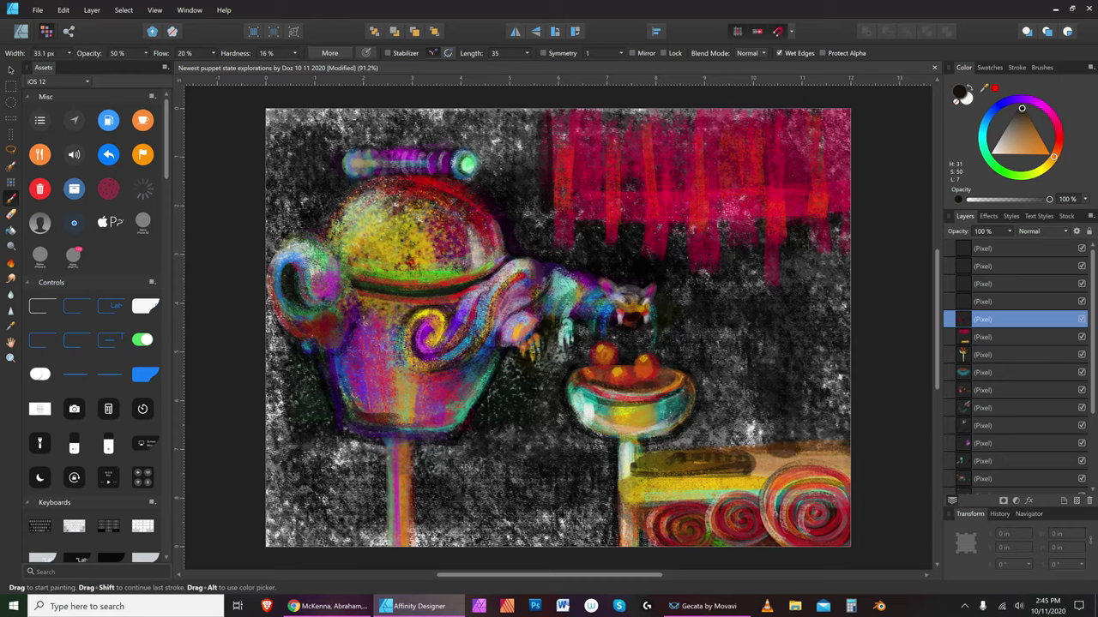
Paint two round fruits at the ledge's right end in near-black (H 359, S 50, L 7), topped with red (S 100, L 50), brush about 71 px
left_click(1059, 137)
key("bracketright")
key("bracketright")
key("bracketright")
key("bracketright")
key("bracketright")
key("bracketright")
key("bracketright")
key("bracketright")
mouse_move(833, 449)
left_mouse_down()
mouse_move(767, 449)
mouse_move(780, 454)
mouse_move(734, 464)
left_mouse_up()
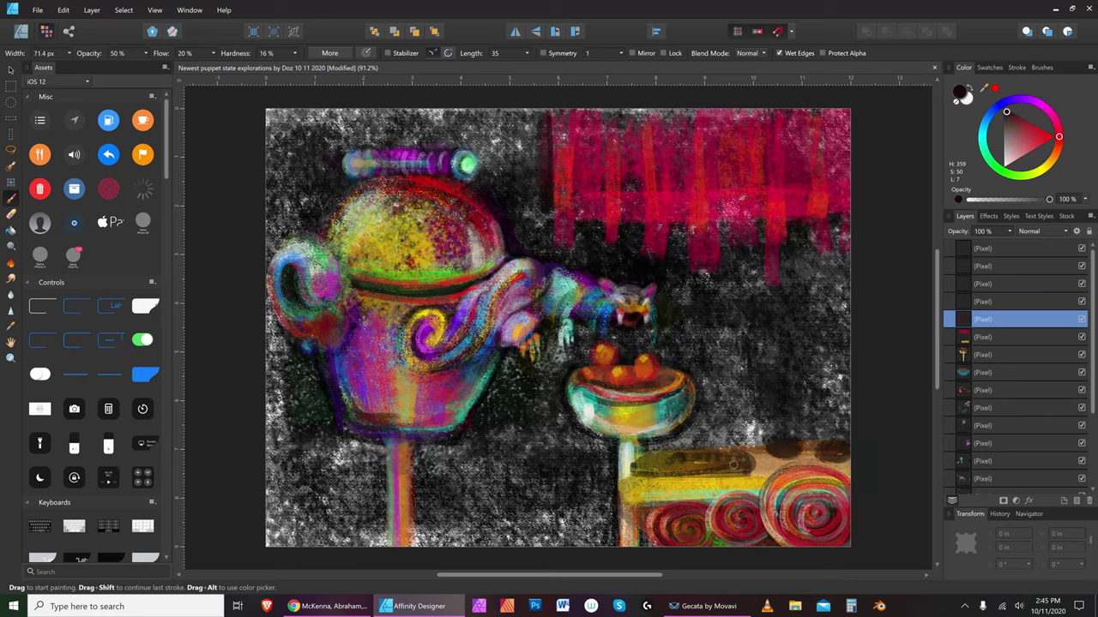
left_click(1055, 138)
left_click_drag(825, 454, 845, 452)
left_click(788, 446)
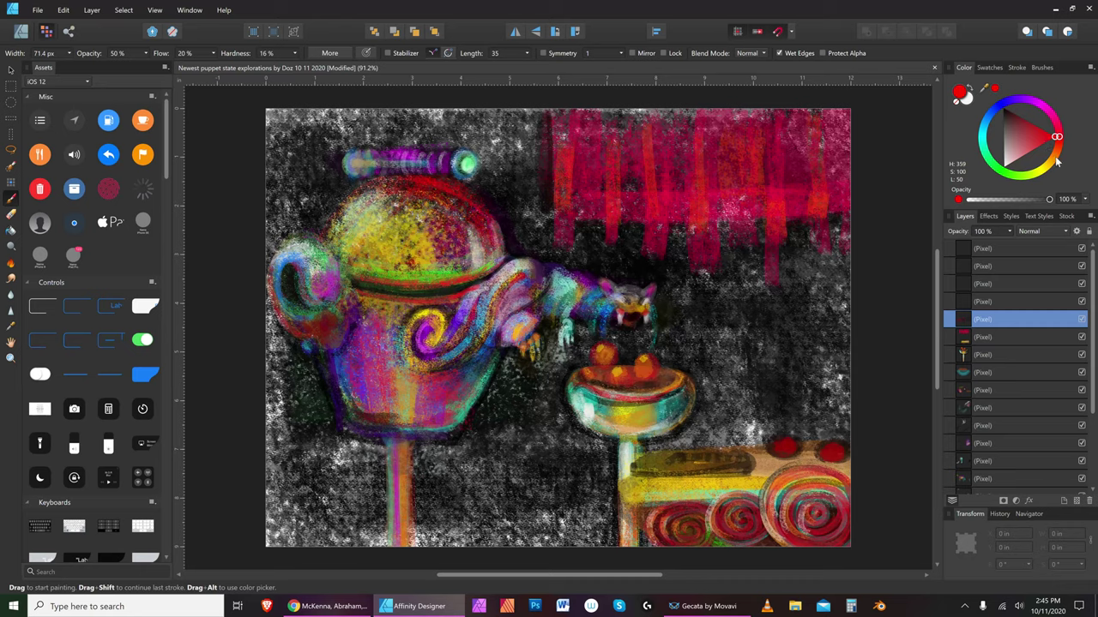
Add orange-red (H 13, S 86, L 52) strokes to the loaf shape and gold (H 42, S 86, L 52) dabs to the loaf and fruits
left_click_drag(1054, 159, 1058, 148)
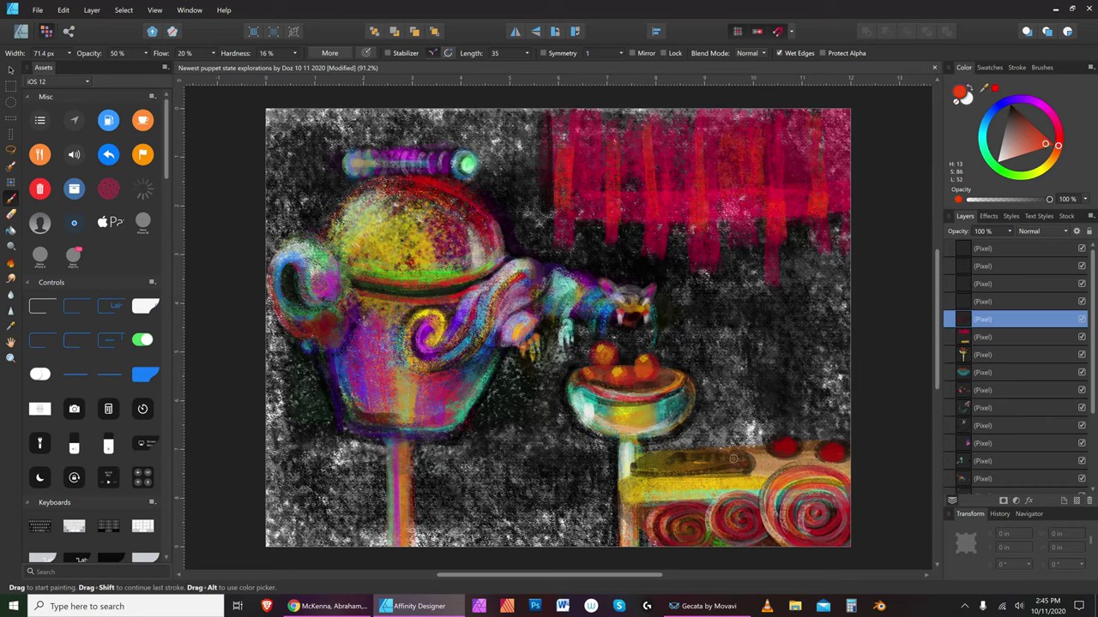
key("bracketleft")
key("bracketleft")
key("]")
key("]")
left_click(1053, 165)
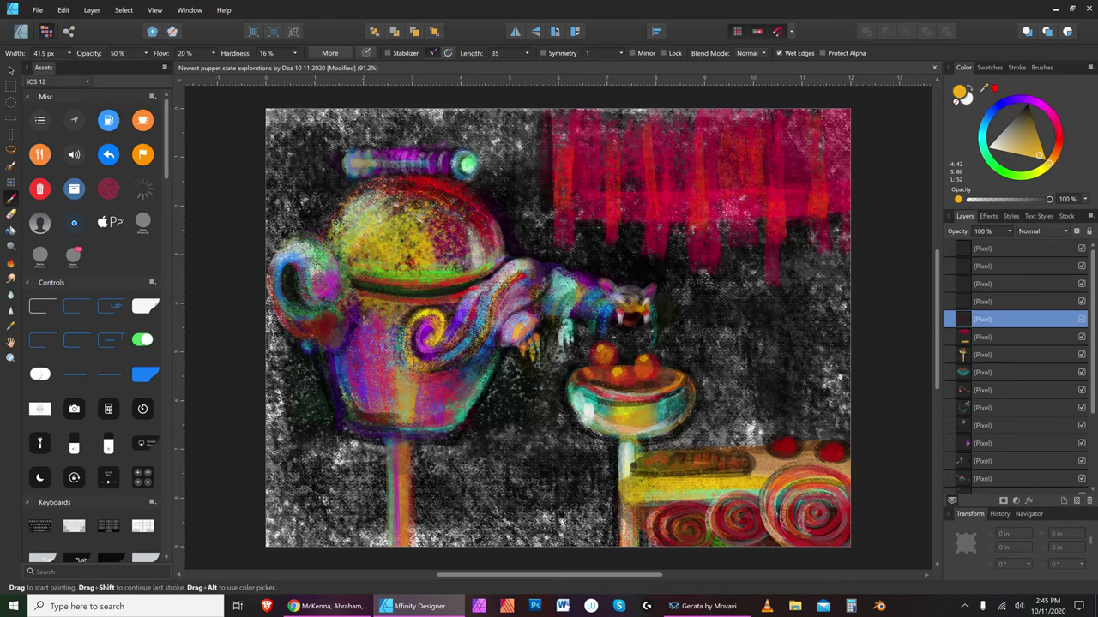
mouse_move(645, 456)
left_mouse_down()
mouse_move(635, 474)
mouse_move(689, 455)
mouse_move(743, 460)
mouse_move(774, 441)
mouse_move(823, 451)
mouse_move(833, 439)
mouse_move(843, 451)
mouse_move(779, 436)
mouse_move(795, 442)
mouse_move(785, 444)
left_mouse_up()
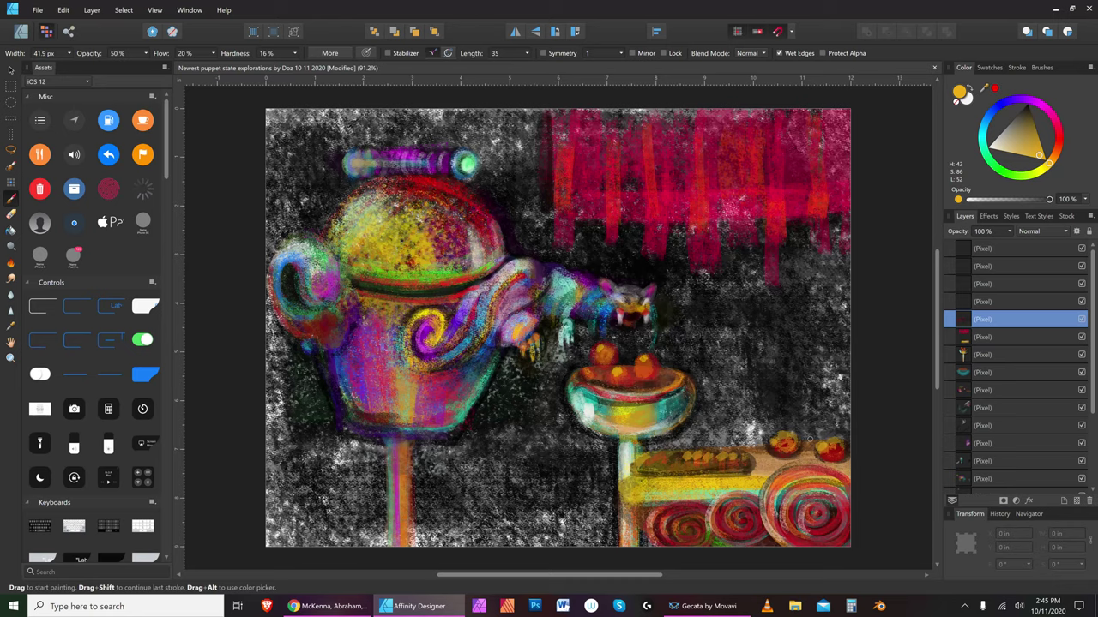
Paint short dark green (H 111, S 82, L 23) leaves rising from the two red fruits
left_click(1011, 179)
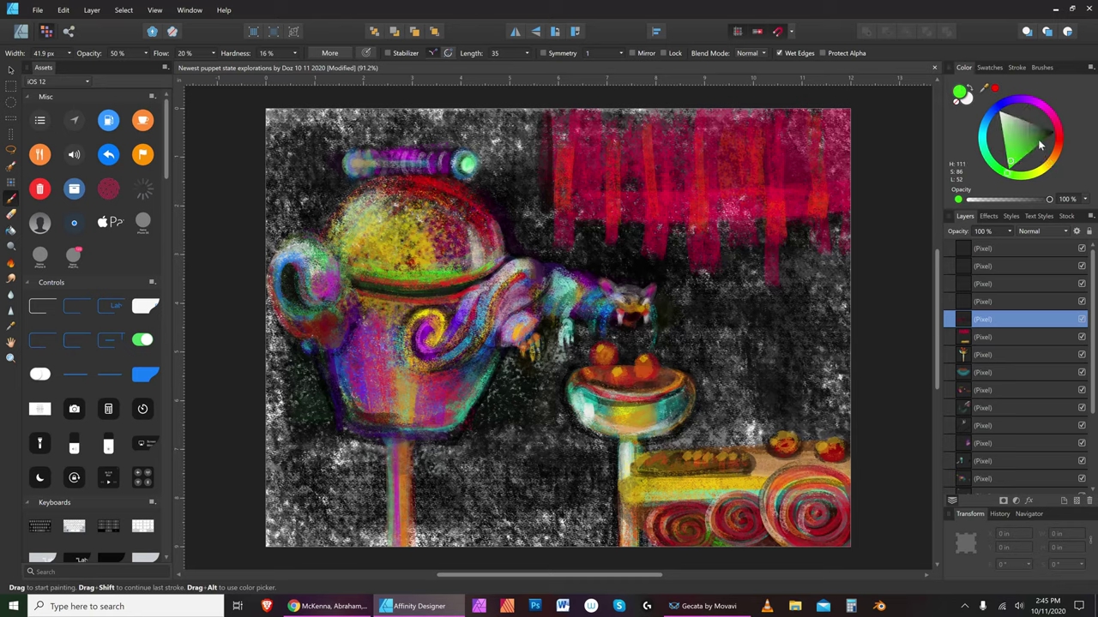
left_click(1035, 144)
key("bracketright")
key("bracketright")
key("bracketright")
key("bracketright")
left_click_drag(787, 433, 807, 411)
key("bracketleft")
key("bracketleft")
key("bracketleft")
key("bracketleft")
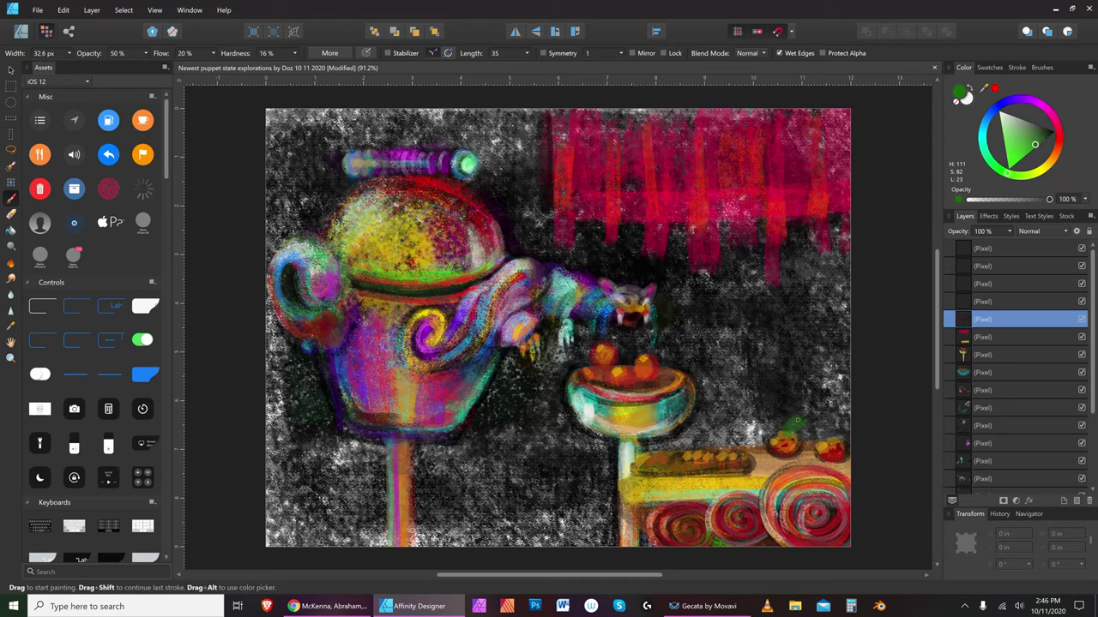
key("bracketright")
key("bracketright")
key("bracketright")
mouse_move(835, 433)
left_mouse_down()
mouse_move(843, 419)
mouse_move(837, 435)
left_mouse_up()
key("bracketleft")
Extend both fruits' stalks upward in bright green (H 111, S 86, L 52) and line the ledge's front edge with a thin 16.4 px stroke
left_click(1011, 162)
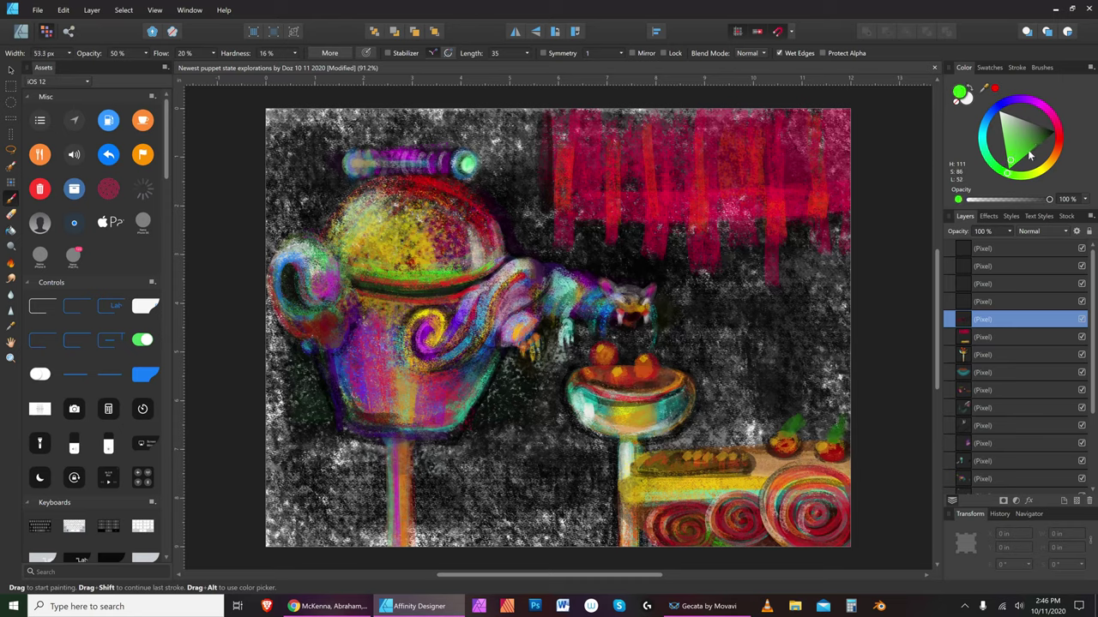
key("bracketleft")
key("bracketleft")
key("bracketright")
left_click_drag(832, 438, 847, 421)
key("bracketright")
mouse_move(784, 433)
left_mouse_down()
mouse_move(821, 391)
mouse_move(815, 405)
mouse_move(849, 398)
left_mouse_up()
key("bracketright")
key("bracketleft")
key("bracketleft")
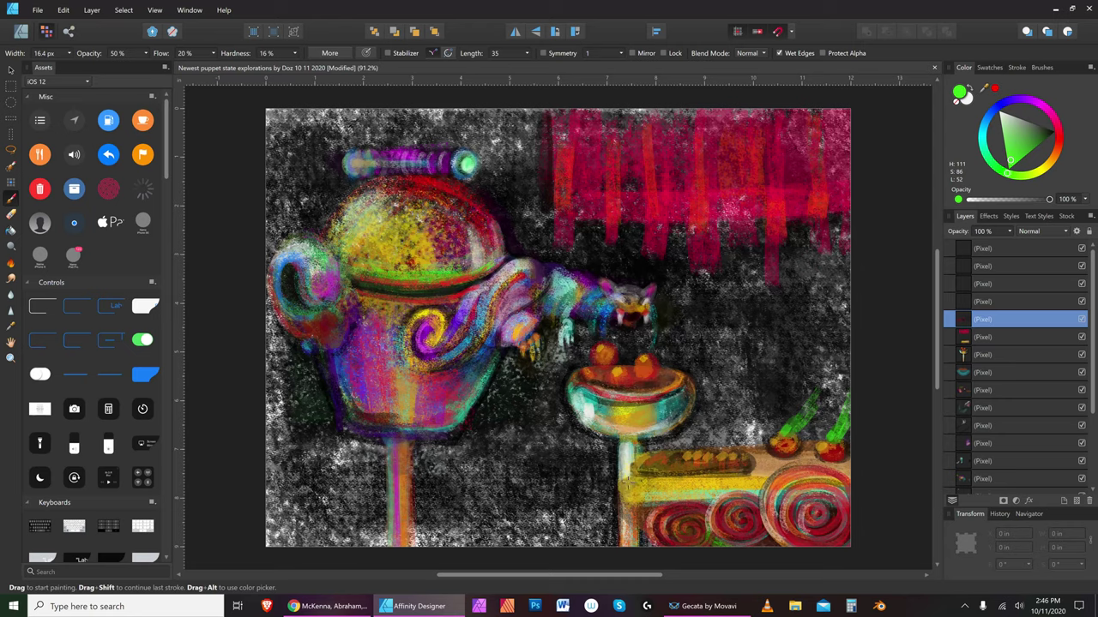
left_click_drag(620, 493, 756, 496)
Brighten the left part of the ledge's front band with pure yellow (H 58, S 100, L 50), varying the brush size
left_click(1045, 168)
left_click(1042, 165)
mouse_move(1043, 171)
left_mouse_down()
mouse_move(1039, 161)
mouse_move(1050, 177)
left_mouse_up()
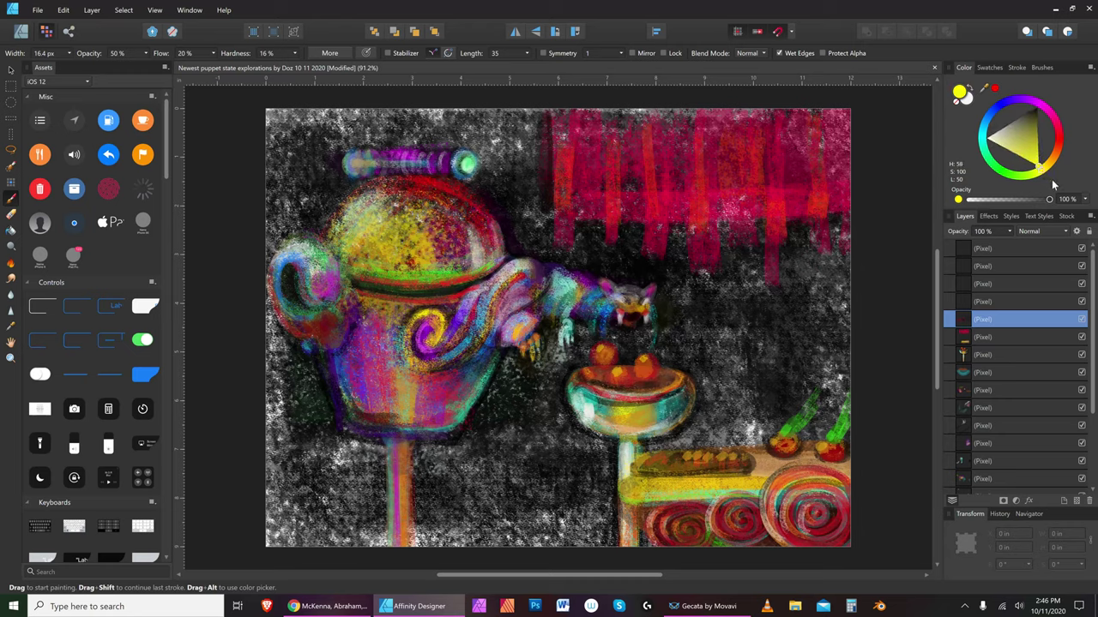
key("bracketleft")
key("bracketleft")
key("bracketleft")
key("bracketright")
key("bracketright")
key("bracketright")
key("bracketright")
key("bracketright")
key("bracketright")
key("bracketright")
key("bracketright")
key("bracketleft")
key("bracketleft")
key("bracketleft")
key("bracketright")
key("bracketright")
key("bracketright")
key("bracketleft")
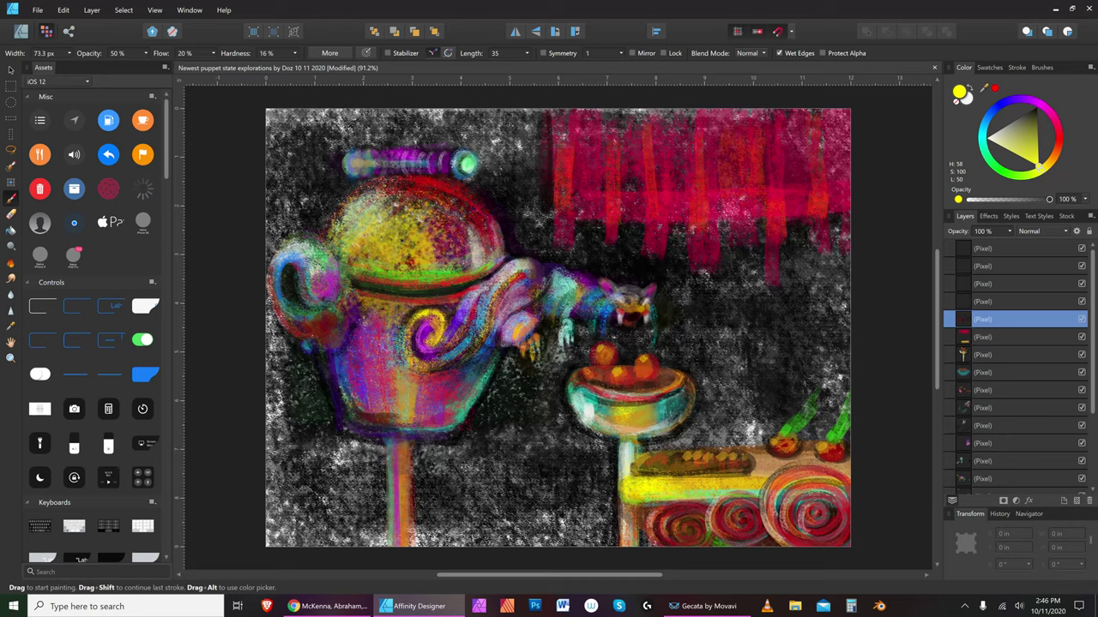
key("bracketleft")
key("bracketright")
key("bracketright")
key("bracketright")
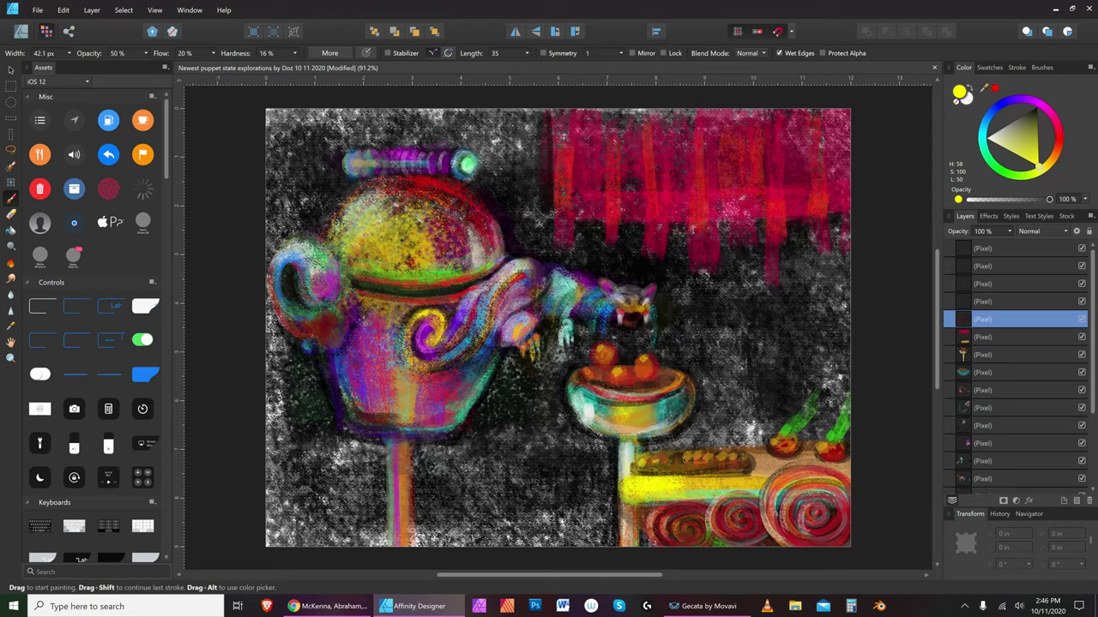
Add bright yellow highlight dabs across the loaf shape on the ledge, using a brush of about 40 px
key("bracketleft")
key("bracketleft")
key("bracketleft")
key("bracketright")
key("bracketright")
key("bracketright")
key("bracketright")
key("bracketright")
key("bracketright")
key("bracketright")
key("bracketleft")
key("bracketleft")
key("bracketleft")
Paint a purple (H 275, S 96, L 33) shadow stroke beneath the ledge's front band above the leftmost spiral
left_click(1027, 105)
left_click(1012, 121)
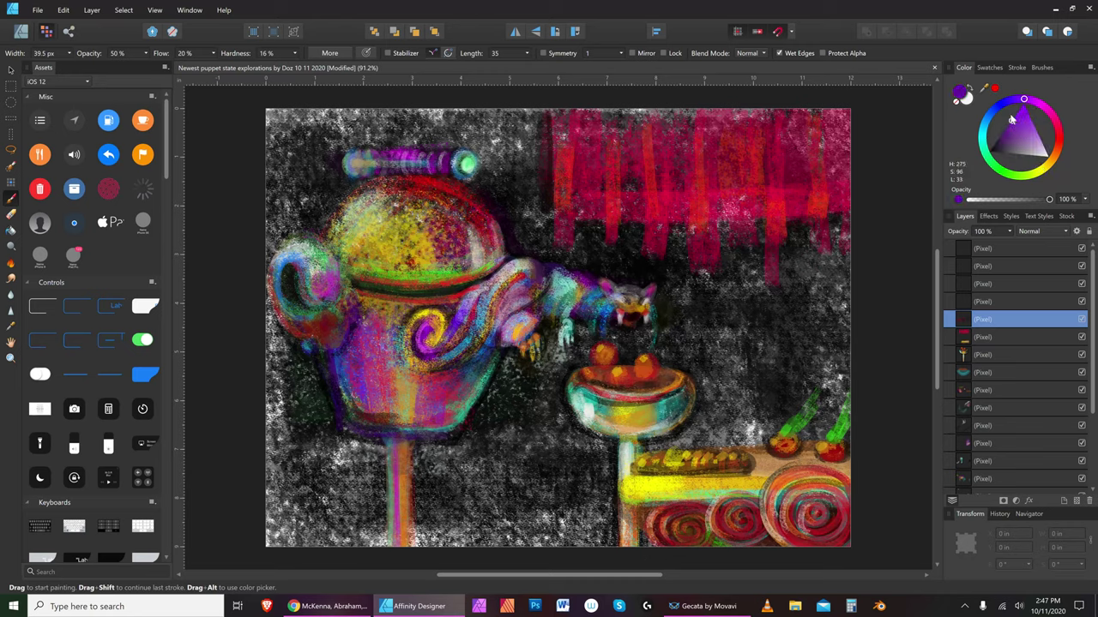
key("bracketright")
key("bracketright")
key("bracketright")
key("bracketright")
key("bracketright")
left_click_drag(634, 508, 706, 505)
key("bracketleft")
key("bracketleft")
key("bracketleft")
key("bracketleft")
key("bracketleft")
key("bracketleft")
key("bracketleft")
key("bracketleft")
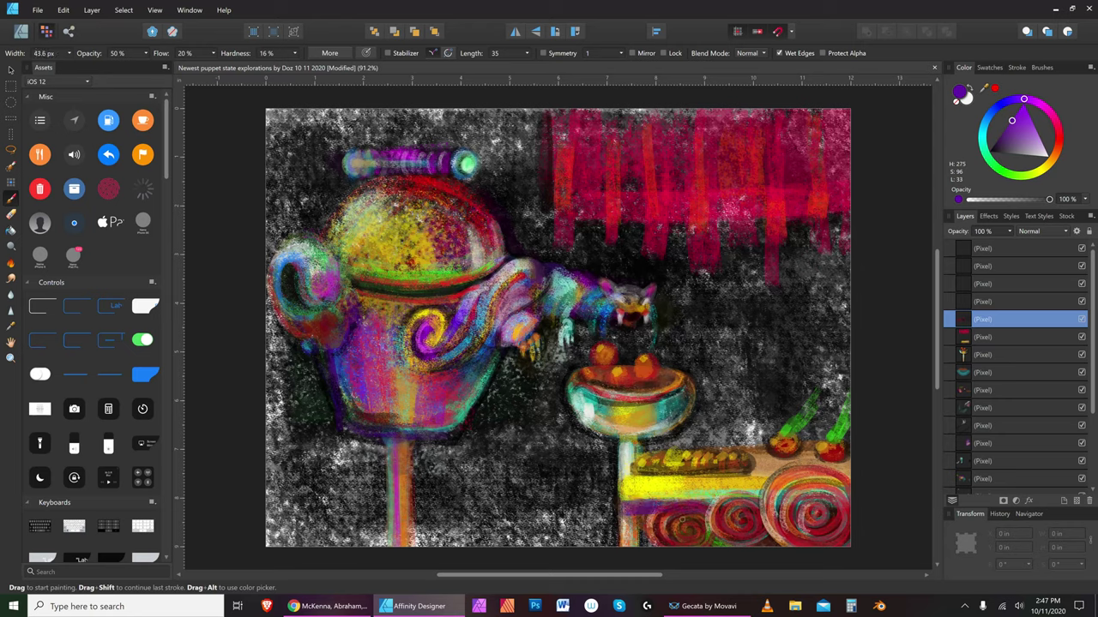
Paint vertical purple strokes between the bowl's post and the leftmost spiral, using a brush of about 42 px
left_click_drag(632, 524, 634, 544)
key("bracketright")
key("bracketright")
key("bracketright")
key("bracketright")
key("bracketright")
key("bracketright")
key("bracketright")
key("bracketleft")
key("bracketleft")
key("bracketleft")
key("bracketleft")
key("bracketleft")
key("bracketleft")
mouse_move(642, 512)
left_mouse_down()
mouse_move(642, 529)
mouse_move(620, 540)
left_mouse_up()
key("bracketright")
key("bracketright")
key("bracketright")
key("bracketright")
key("bracketright")
key("bracketright")
key("bracketright")
Highlight the lower edge of the ledge's yellow band with near-white (H 275, S 28, L 96) strokes, starting with a brush of about 72 px
left_click(1045, 155)
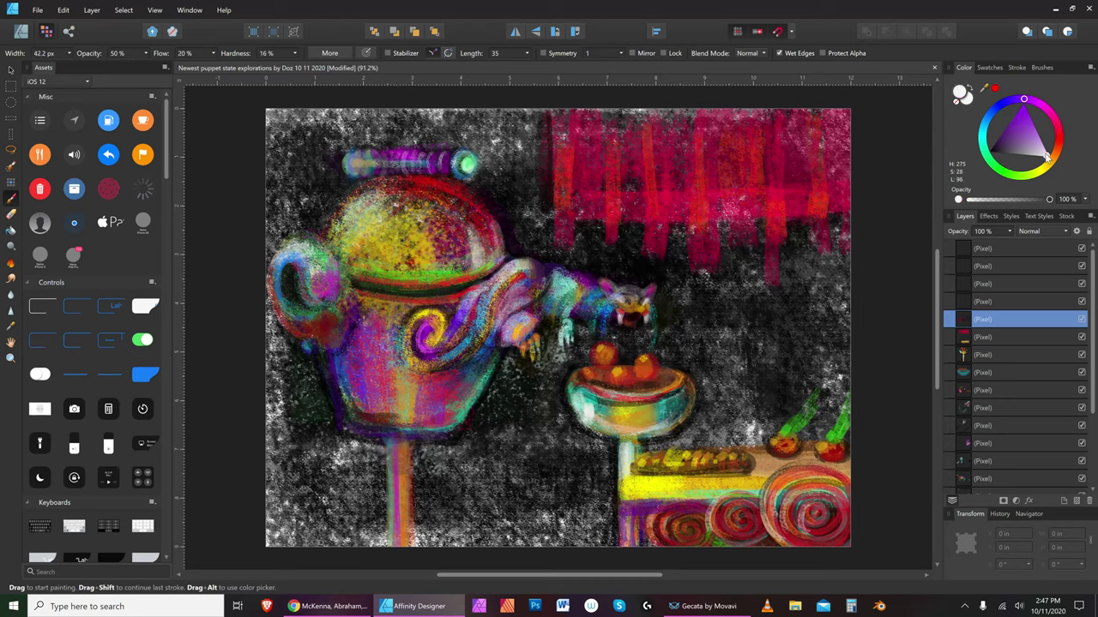
left_click_drag(620, 495, 756, 495)
key("bracketleft")
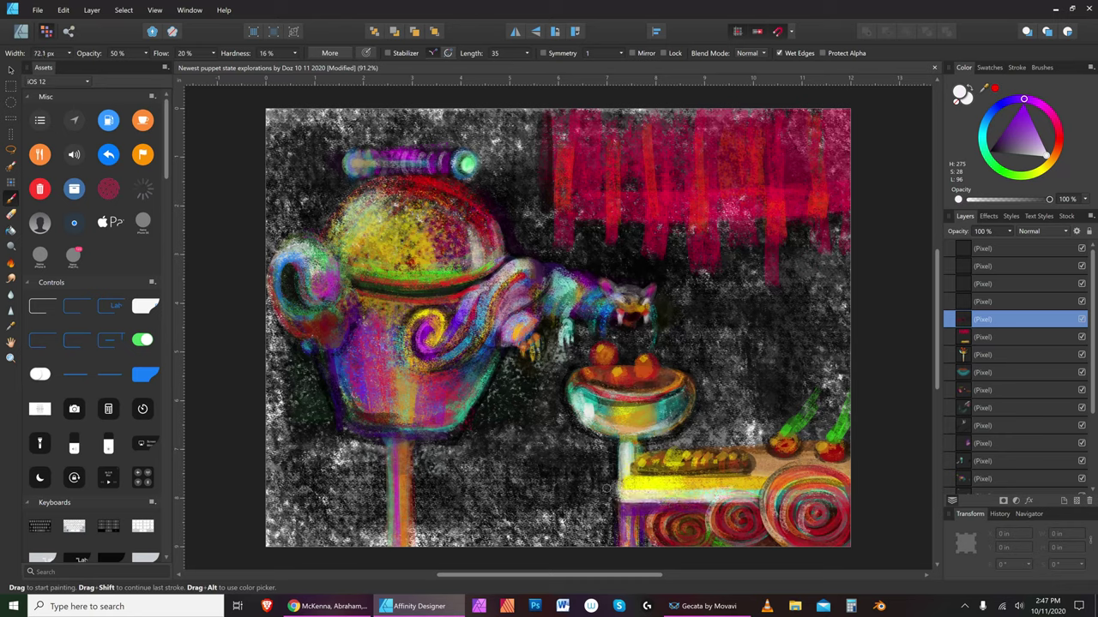
key("bracketleft")
key("bracketleft")
left_click_drag(722, 496, 749, 496)
key("bracketleft")
Outline the ledge's left end and lower front edge in gold (H 43, S 100, L 50) with a brush of about 34 px
left_click_drag(1055, 145, 1051, 169)
key("bracketleft")
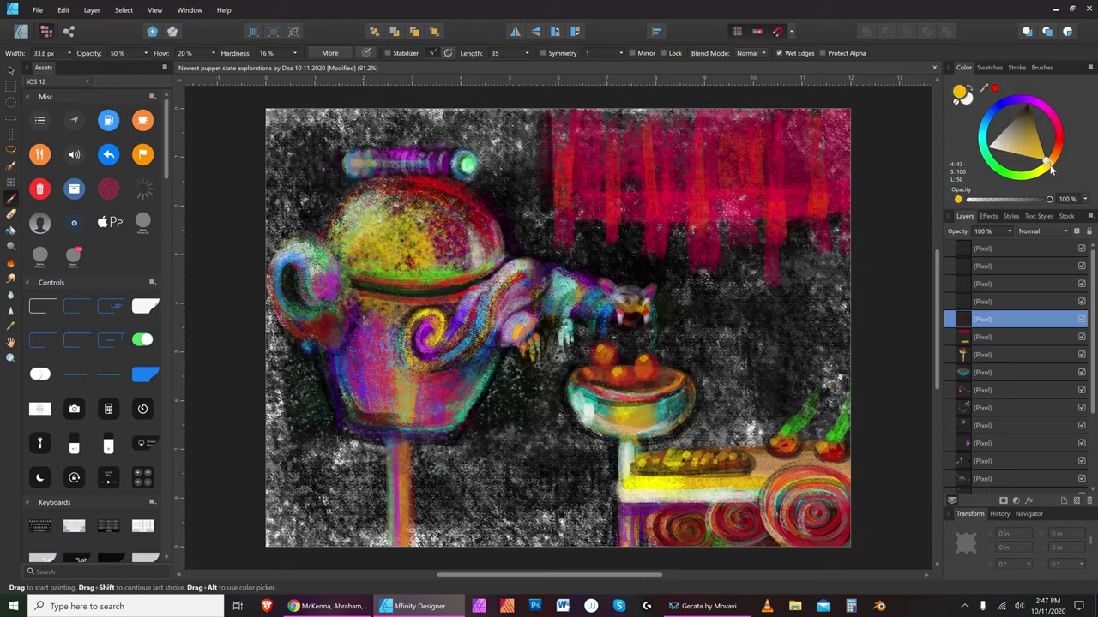
mouse_move(615, 482)
left_mouse_down()
mouse_move(615, 496)
mouse_move(743, 496)
left_mouse_up()
key("bracketleft")
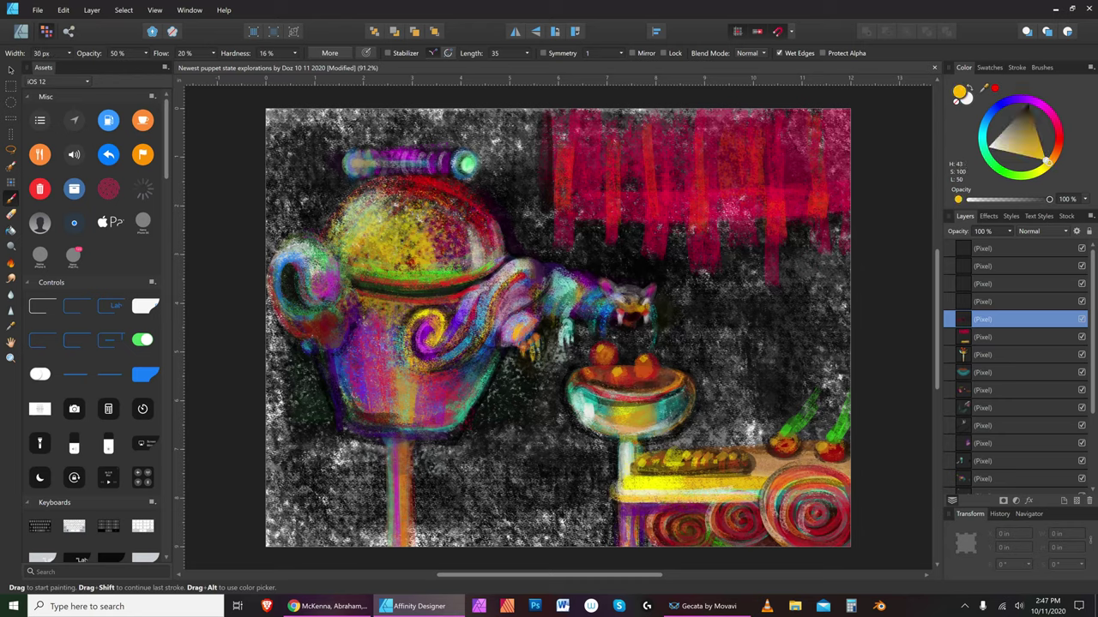
key("bracketright")
key("bracketleft")
key("bracketleft")
key("bracketleft")
key("bracketleft")
key("bracketleft")
Save the painting and set the brush colour to pure red (H 2, S 100, L 50)
left_click(38, 9)
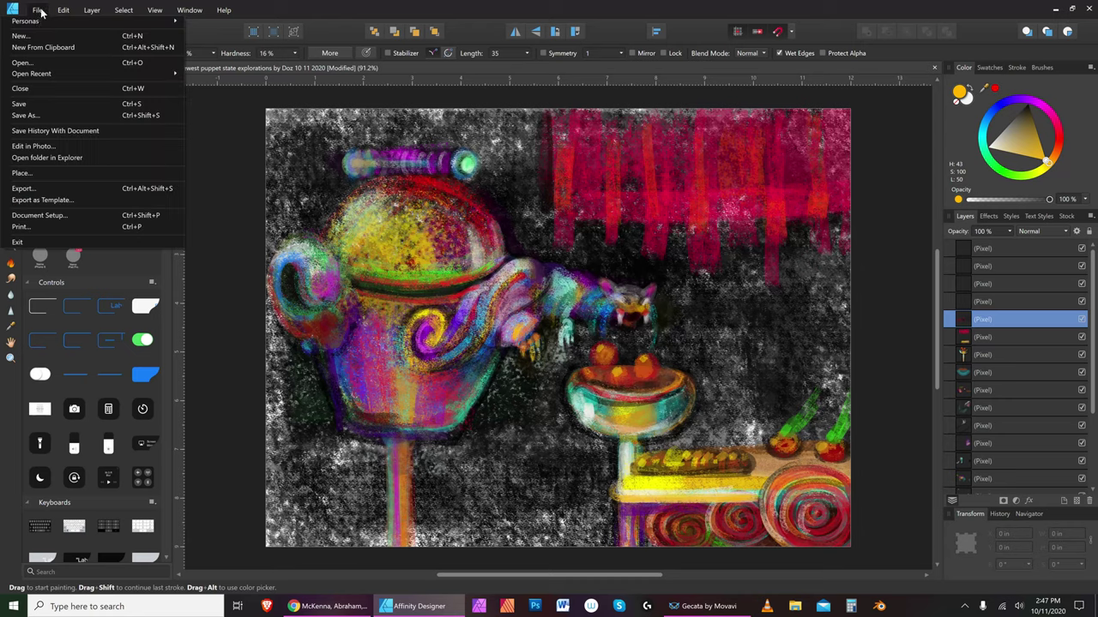
left_click(39, 102)
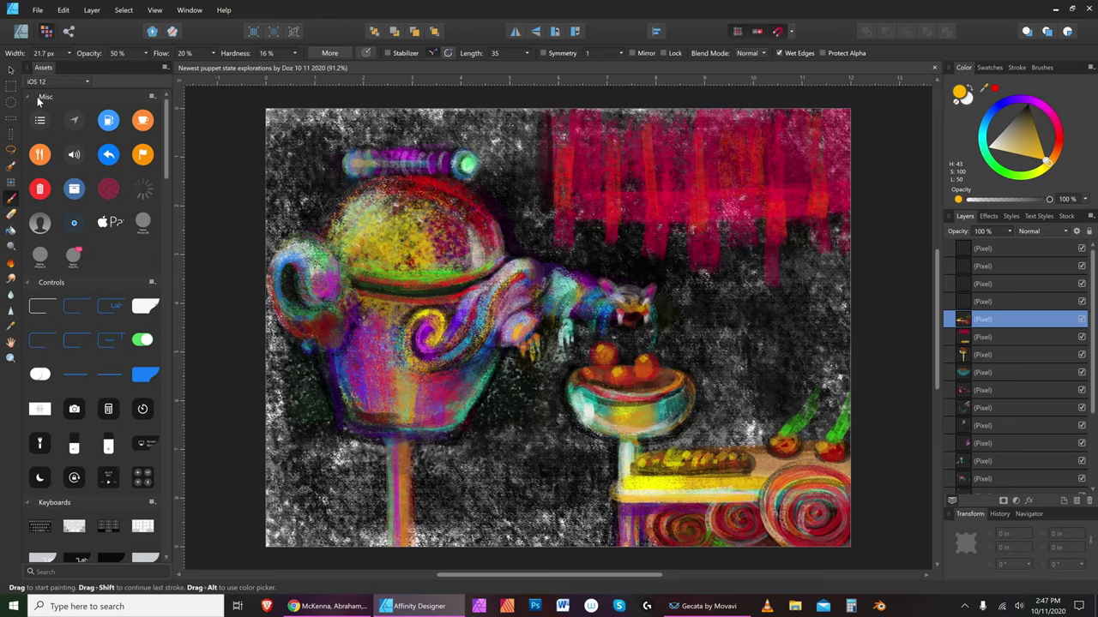
left_click_drag(1057, 144, 1071, 138)
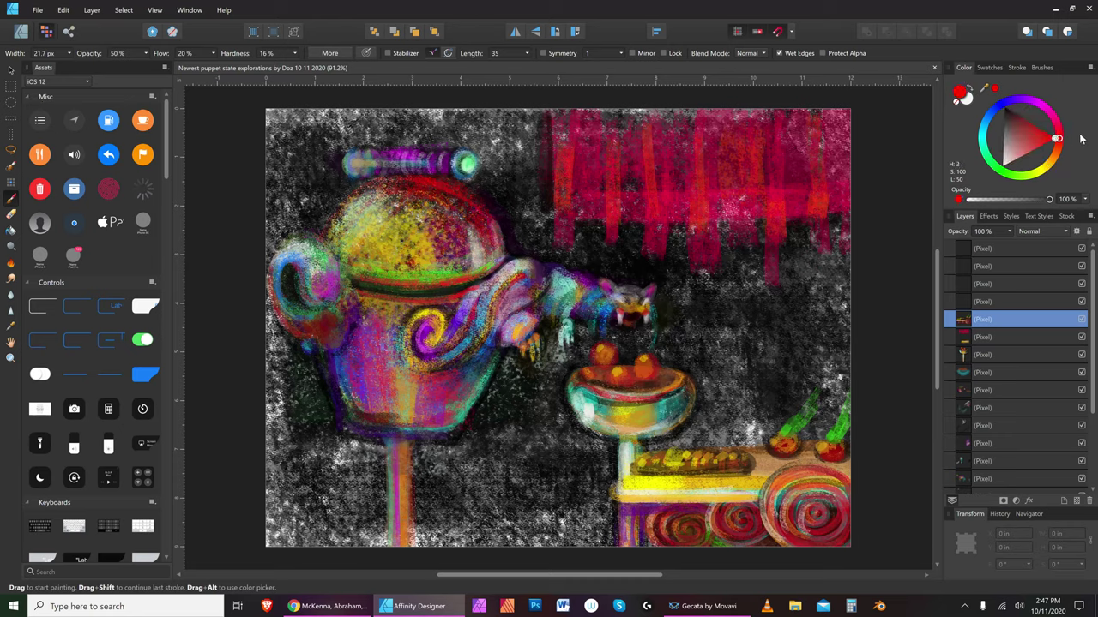
Hand-letter the artist's underlined signature in pure red on the dark background between the teapot's stand and the ledge
key("bracketleft")
key("bracketright")
key("bracketright")
key("bracketright")
key("bracketright")
key("bracketright")
mouse_move(446, 486)
left_mouse_down()
mouse_move(429, 481)
mouse_move(516, 506)
left_mouse_up()
Write the date 10/11/2020 in red below the signature with a smaller brush and save the painting
key("bracketleft")
key("bracketleft")
mouse_move(452, 517)
left_mouse_down()
mouse_move(481, 525)
mouse_move(476, 538)
mouse_move(520, 526)
mouse_move(563, 541)
left_mouse_up()
key("bracketleft")
key("bracketleft")
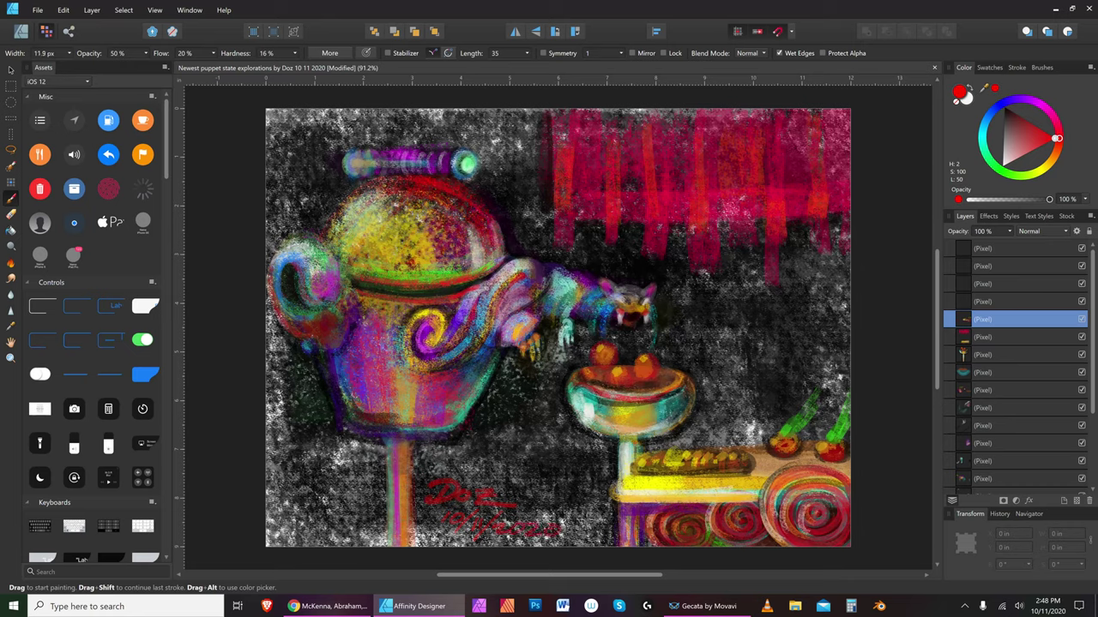
left_click(38, 9)
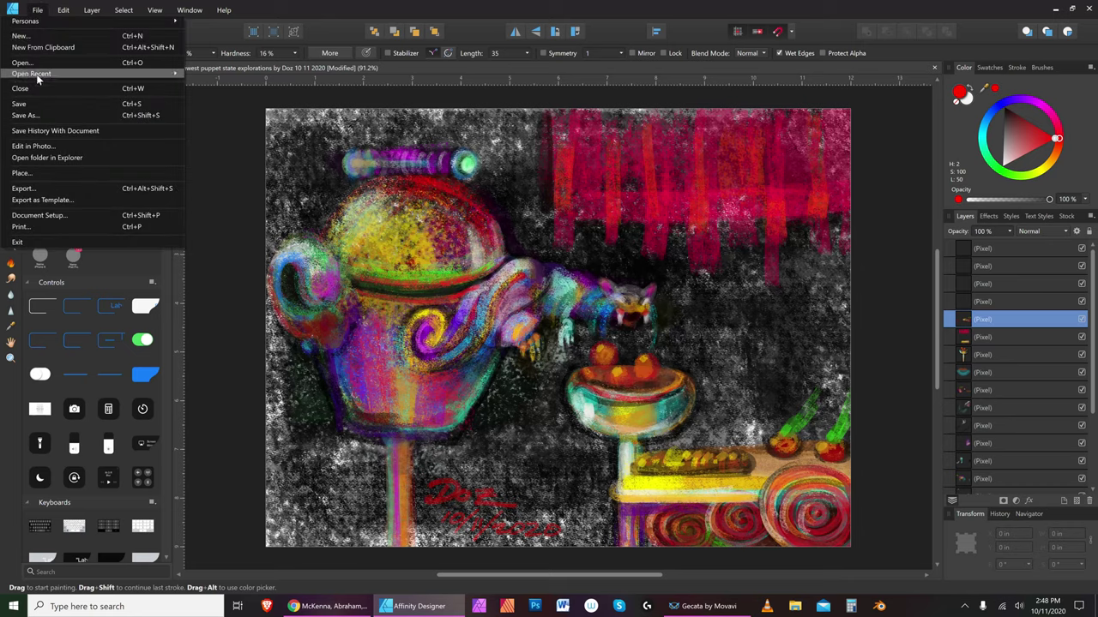
left_click(49, 105)
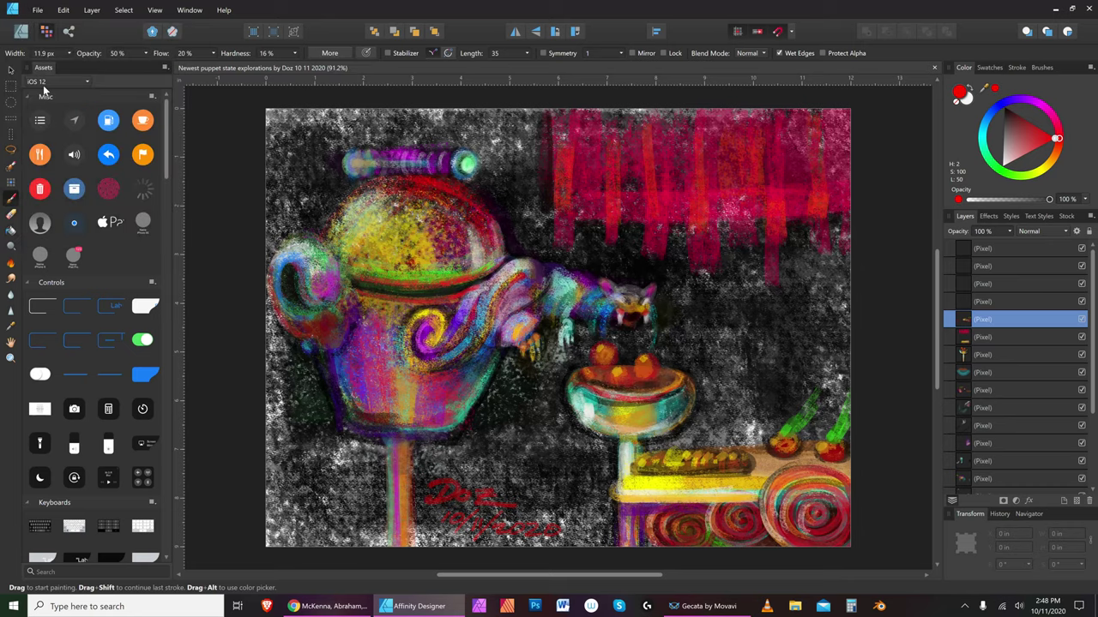
Export the whole document as a JPEG with the best quality preset
left_click(35, 12)
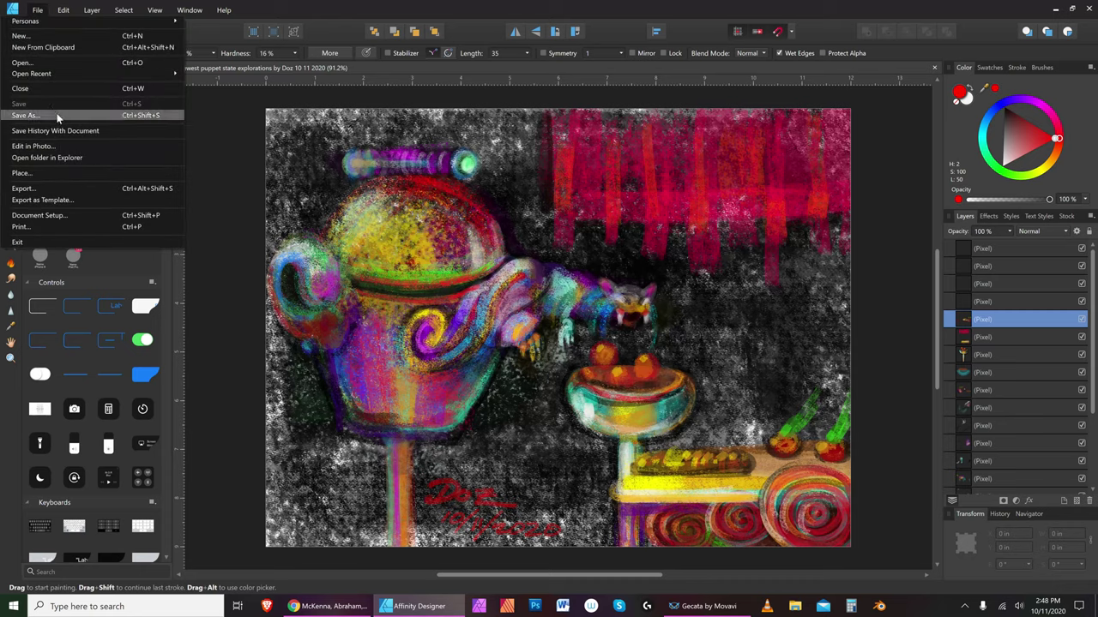
left_click(65, 188)
left_click(496, 242)
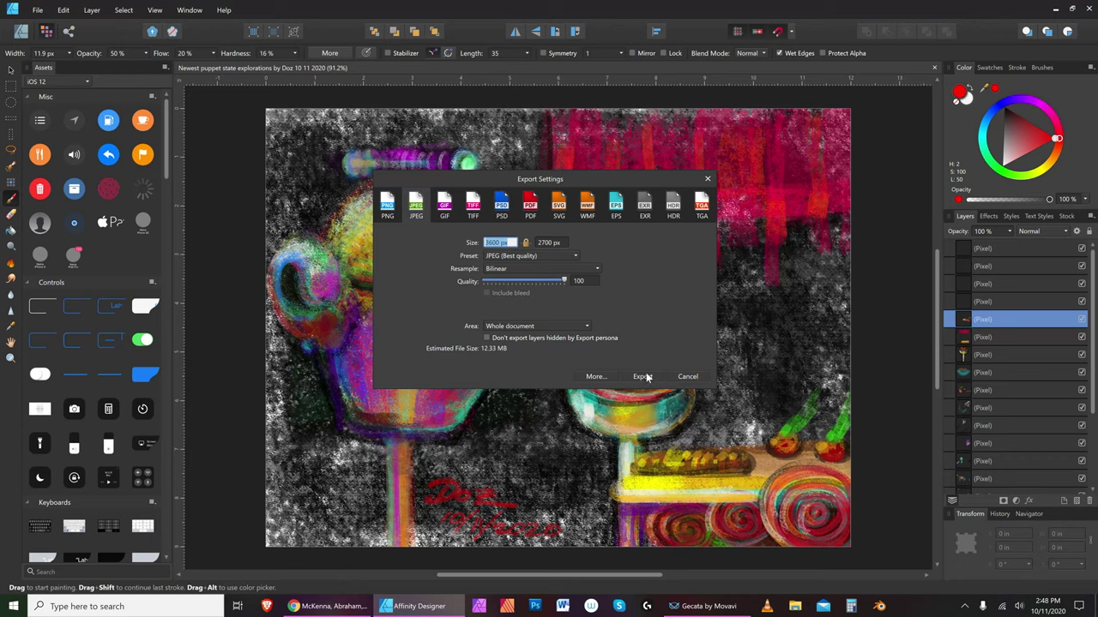
type("1")
left_click(643, 377)
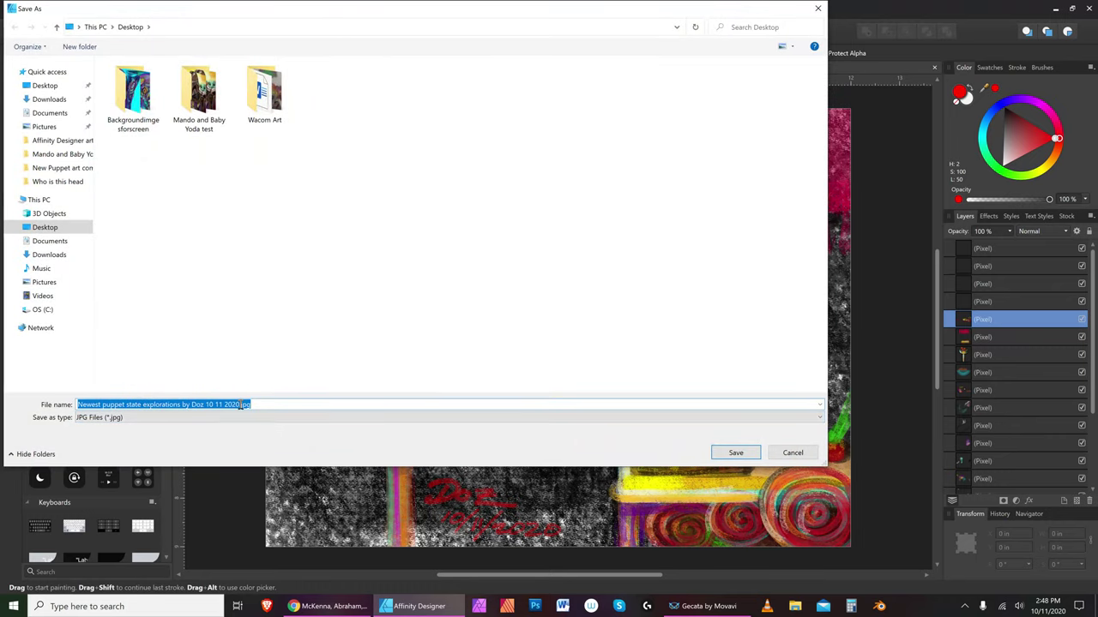
Append "cat restaurant" to the exported JPG's file name and save it to the Desktop
left_click(241, 404)
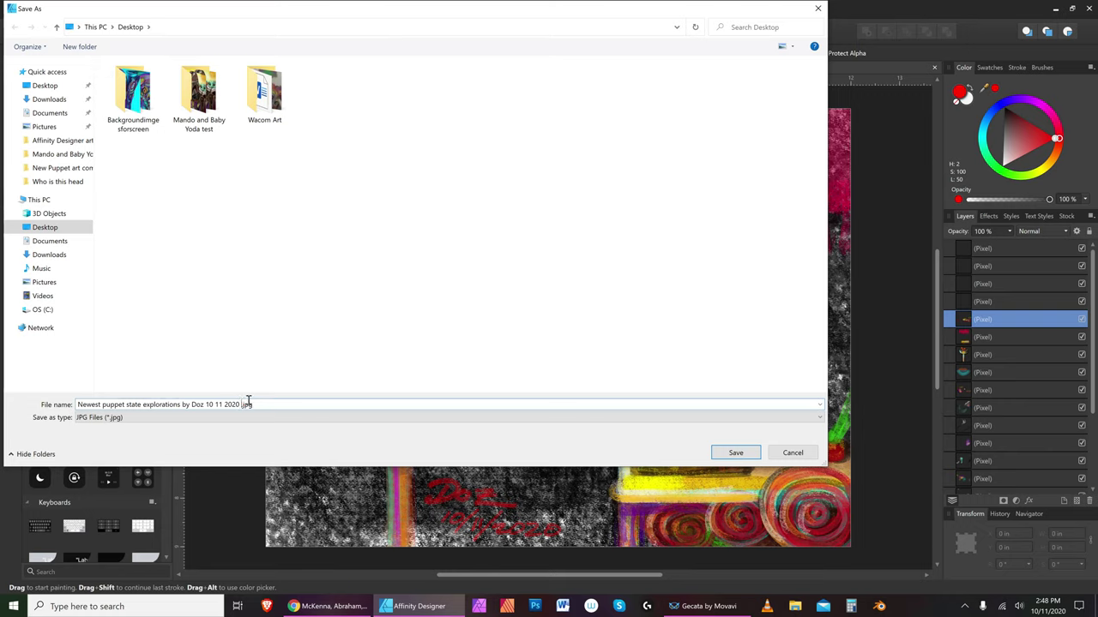
type("cat restaurant")
left_click(80, 228)
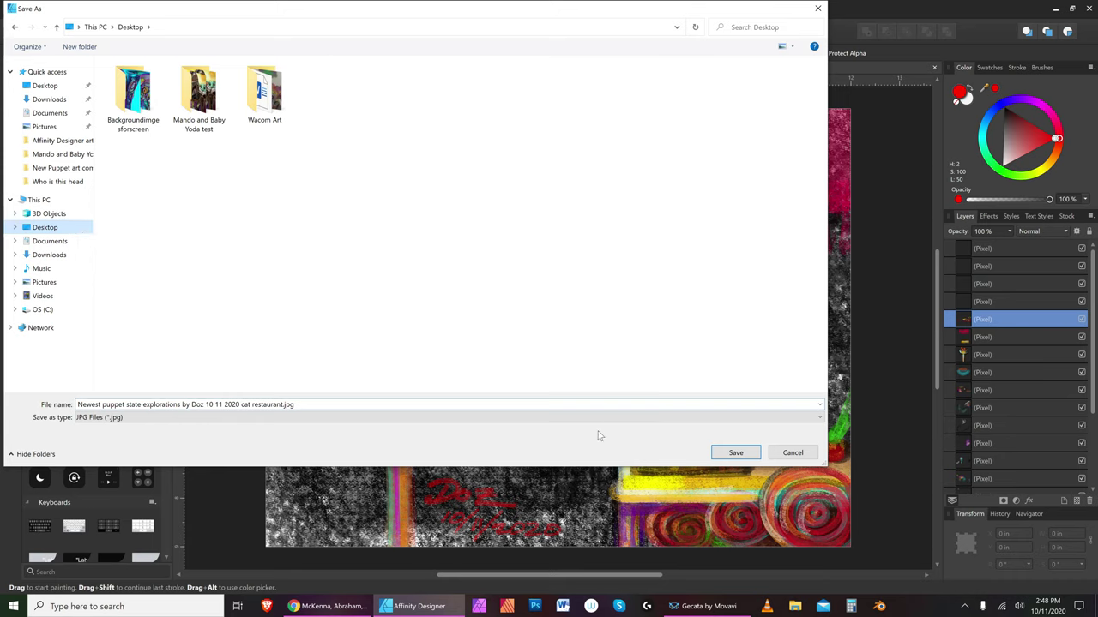
left_click(720, 454)
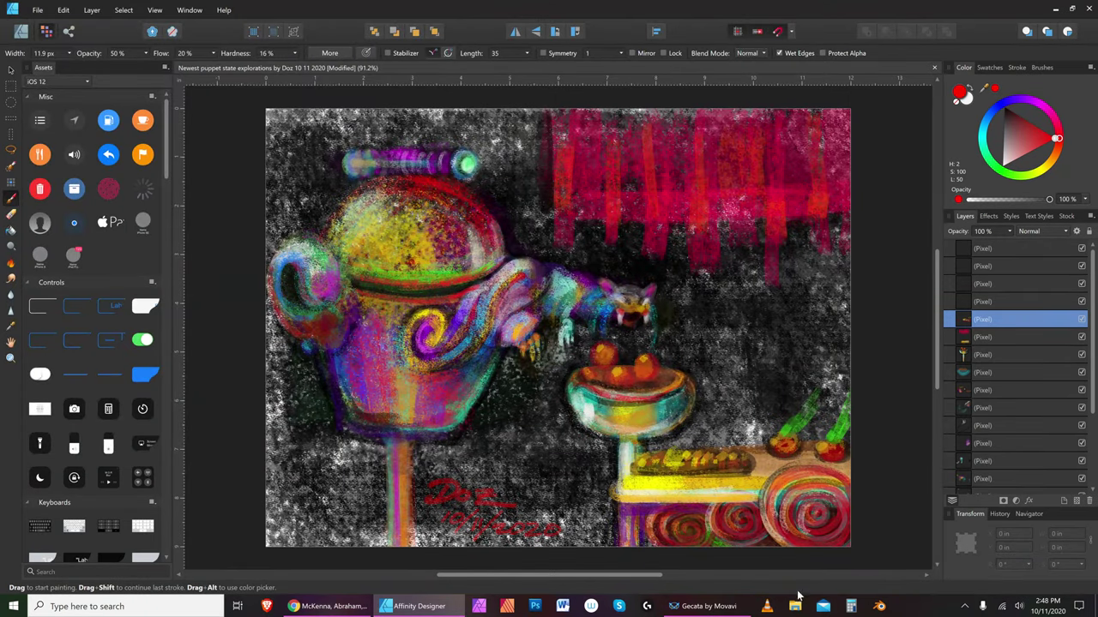
left_click(727, 609)
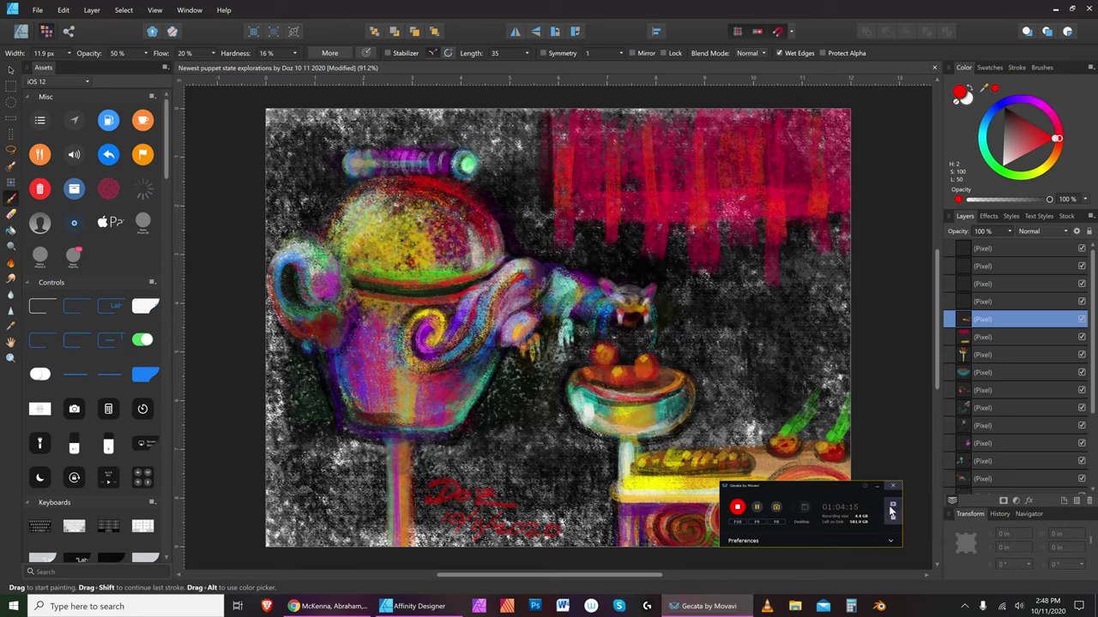